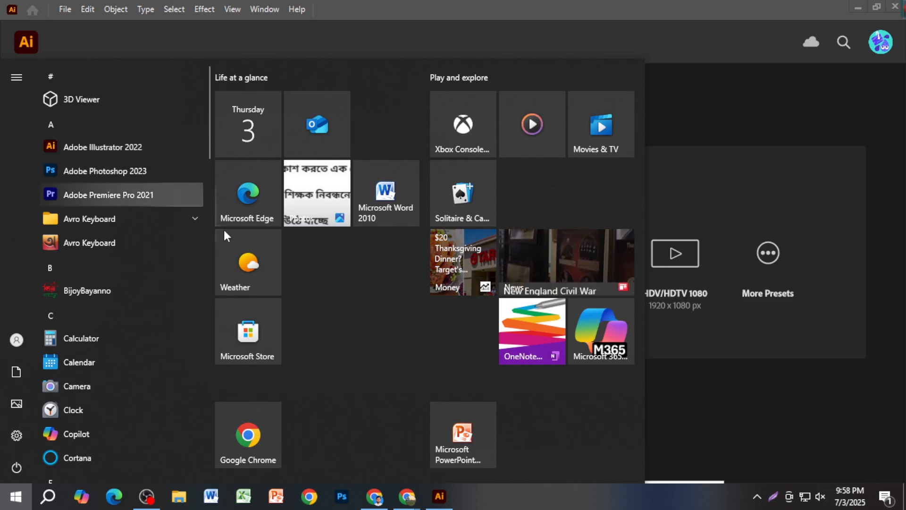
Step: Start setting up a new document and review the available measurement units
{"action": "left_click", "coordinate": [782, 420]}
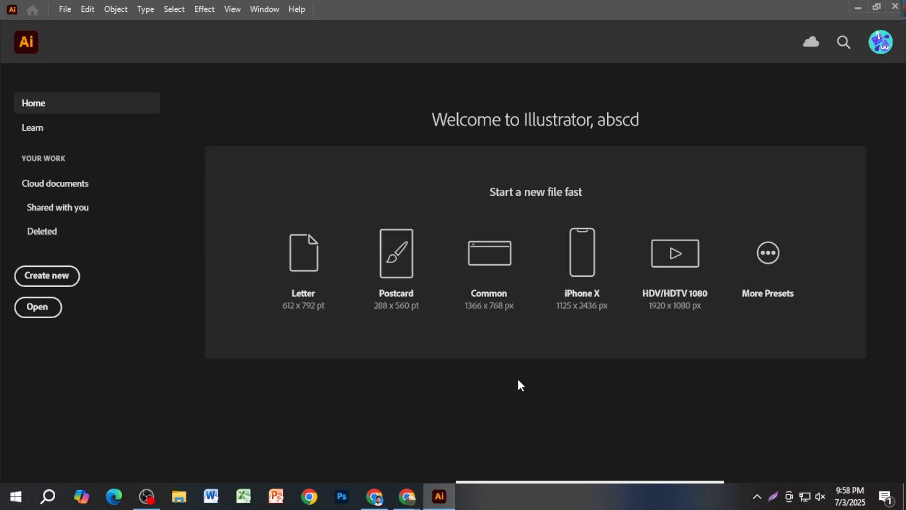
{"action": "left_click", "coordinate": [65, 11]}
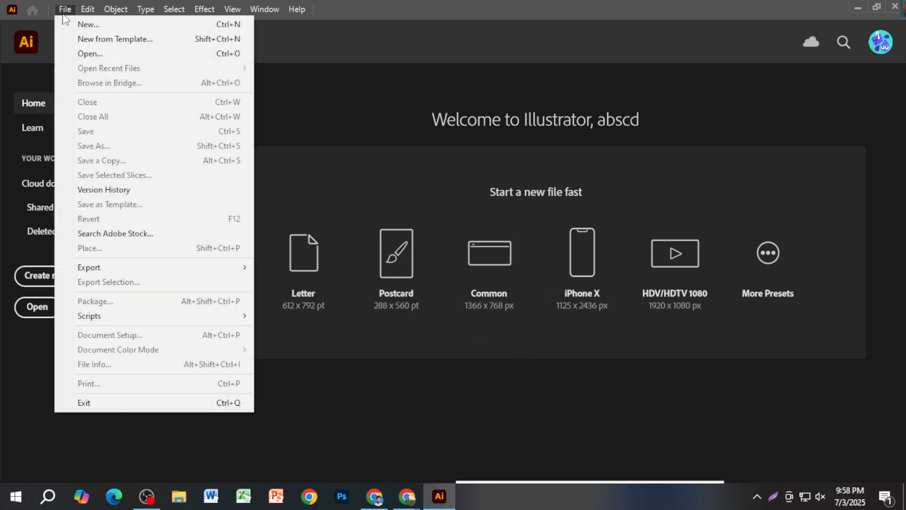
{"action": "left_click", "coordinate": [333, 77]}
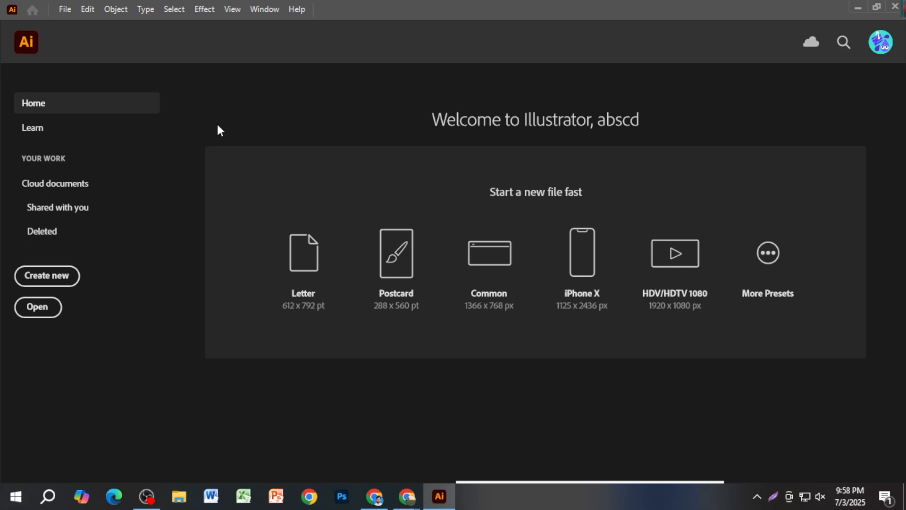
{"action": "key", "text": "ctrl+n"}
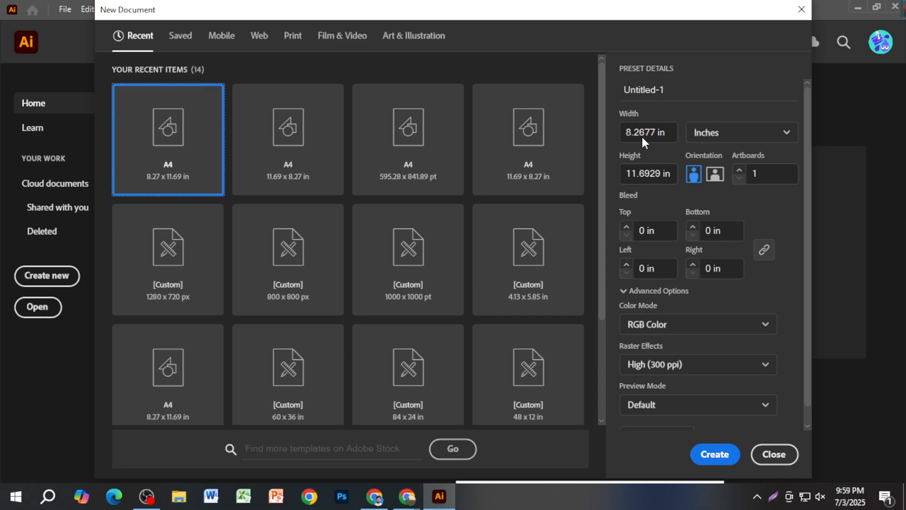
{"action": "left_click", "coordinate": [736, 133]}
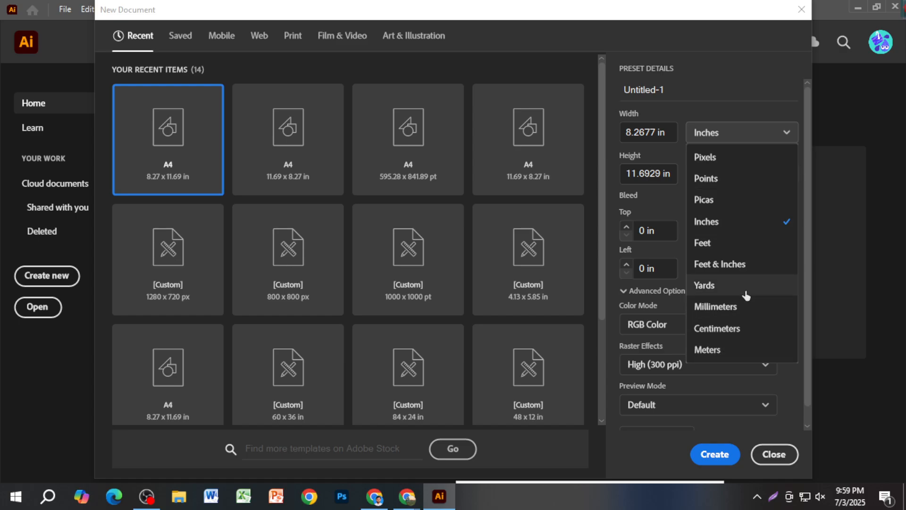
{"action": "left_click", "coordinate": [761, 137]}
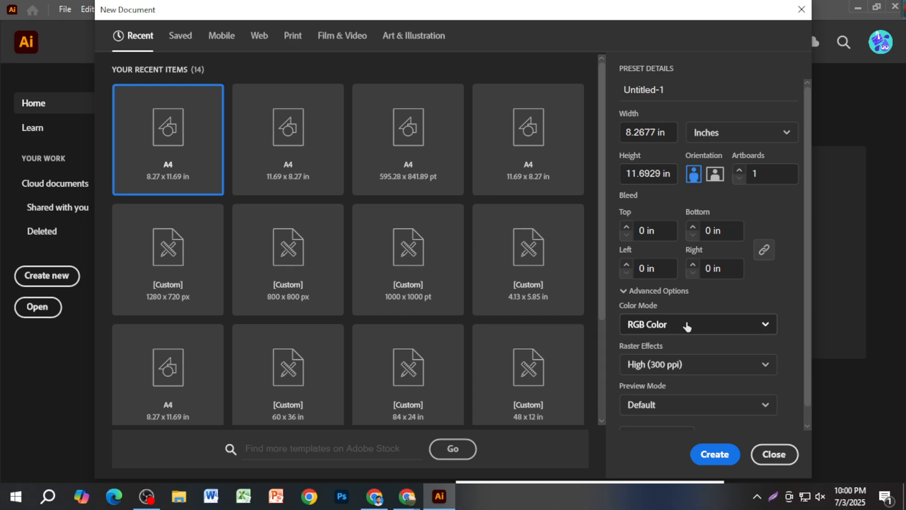
Step: Set the new document's color mode to CMYK Color
{"action": "scroll", "coordinate": [704, 310], "scroll_direction": "down", "scroll_amount": 1}
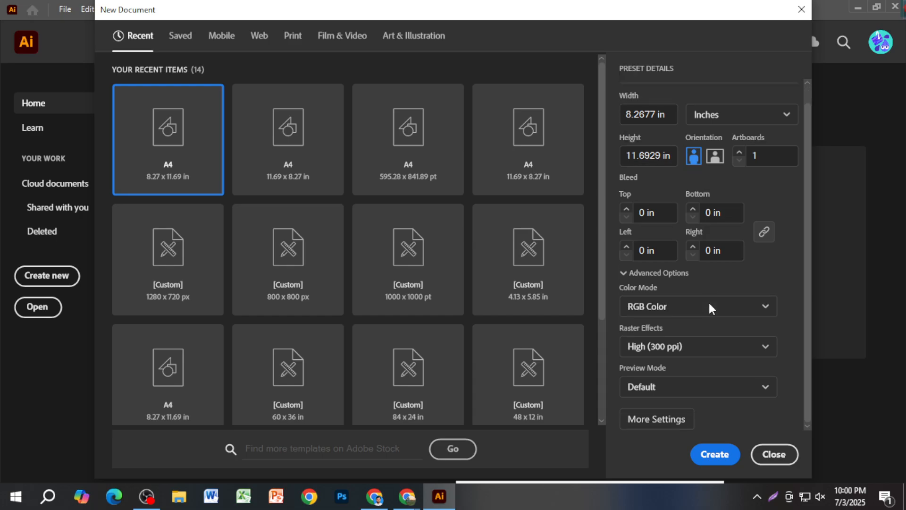
{"action": "left_click", "coordinate": [745, 314]}
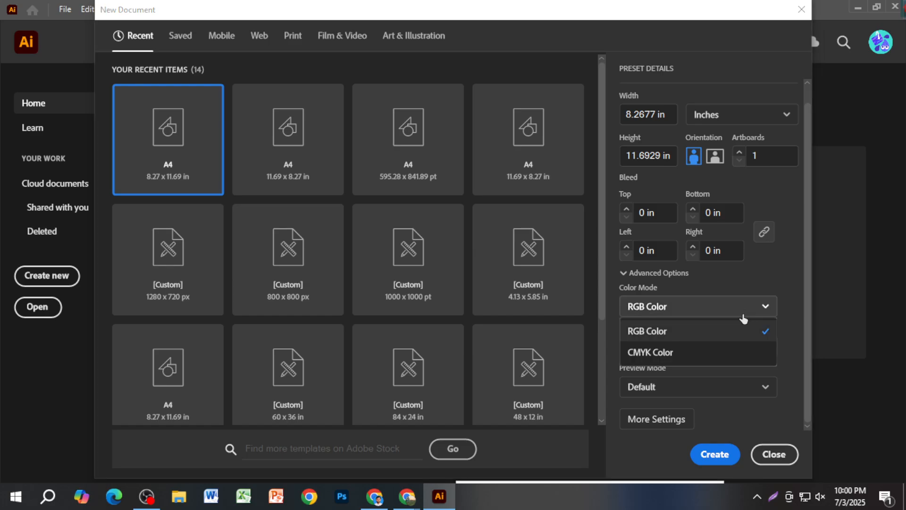
{"action": "left_click", "coordinate": [742, 347]}
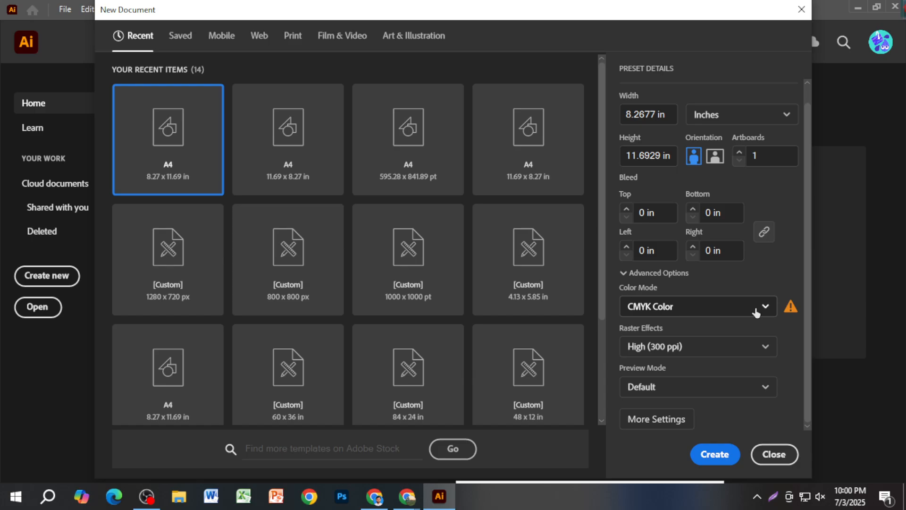
{"action": "left_click", "coordinate": [756, 313]}
{"action": "left_click", "coordinate": [736, 325]}
{"action": "left_click", "coordinate": [746, 313]}
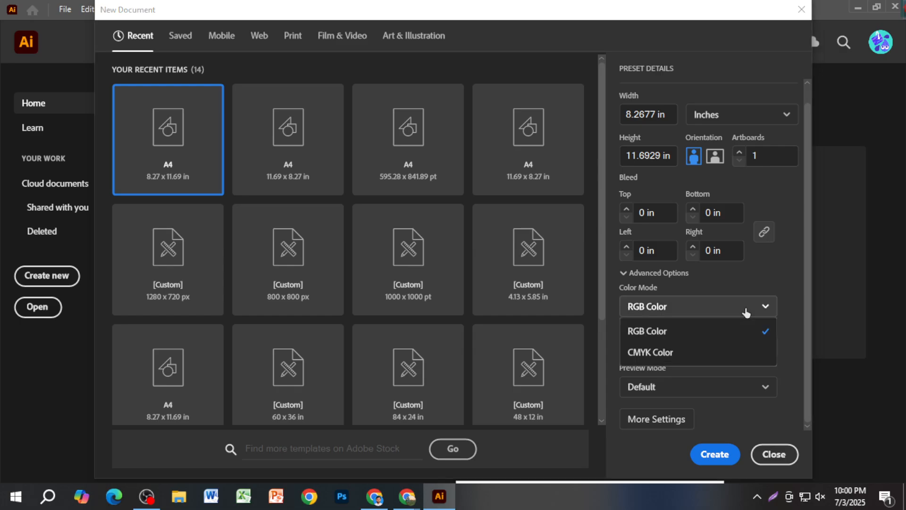
{"action": "left_click", "coordinate": [722, 349]}
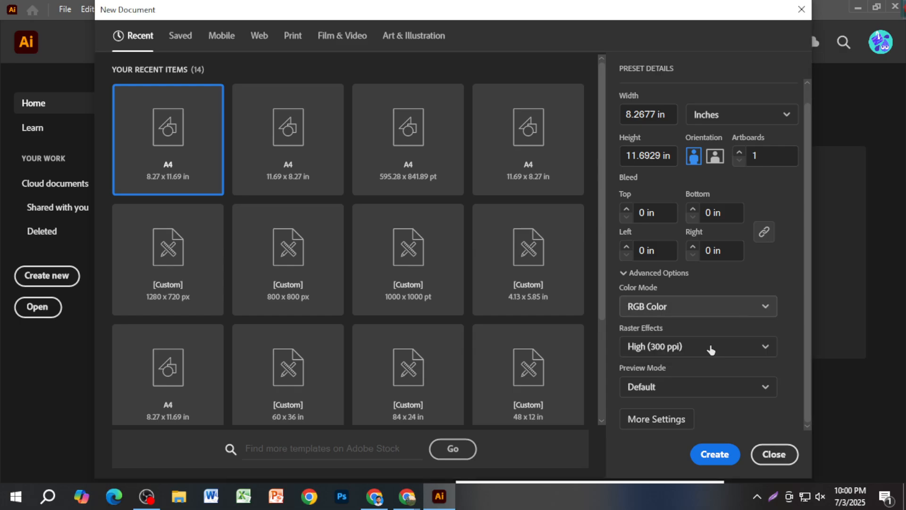
{"action": "left_click", "coordinate": [736, 317]}
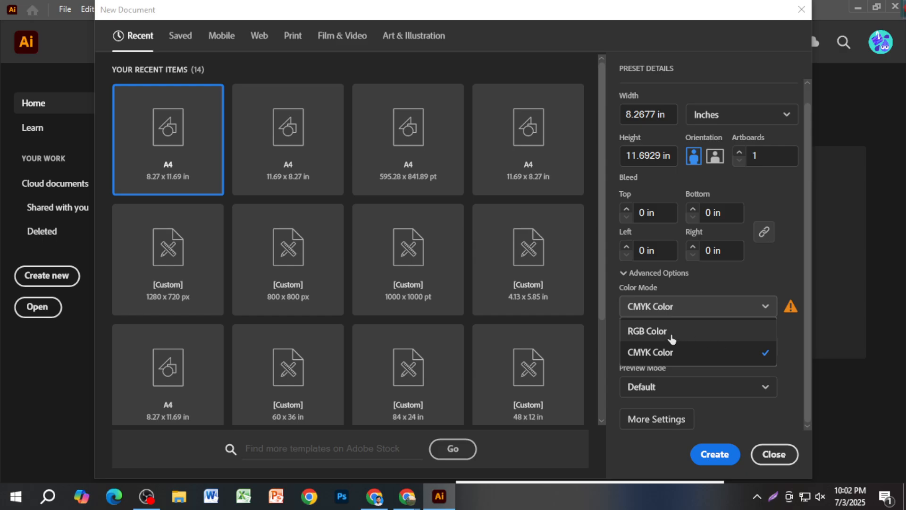
{"action": "left_click", "coordinate": [697, 354]}
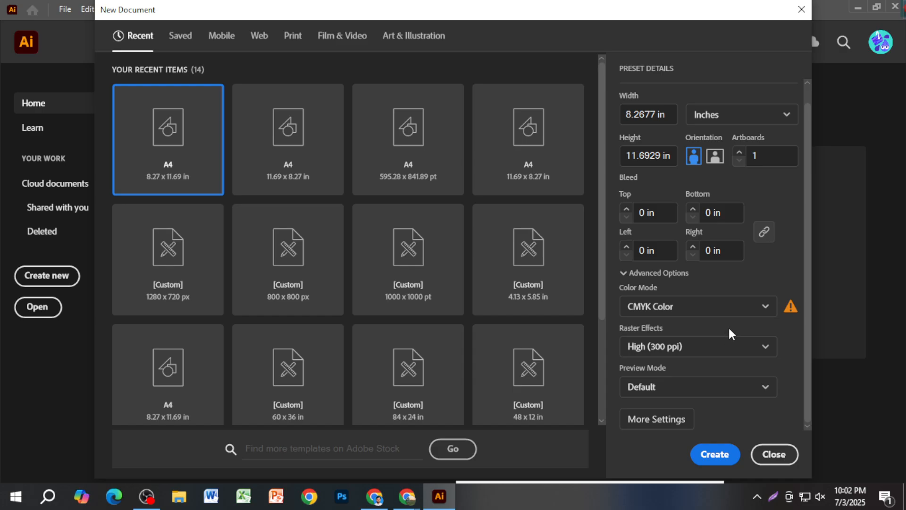
Step: Review the available raster effects resolutions and preview modes for the new document
{"action": "left_click", "coordinate": [753, 354]}
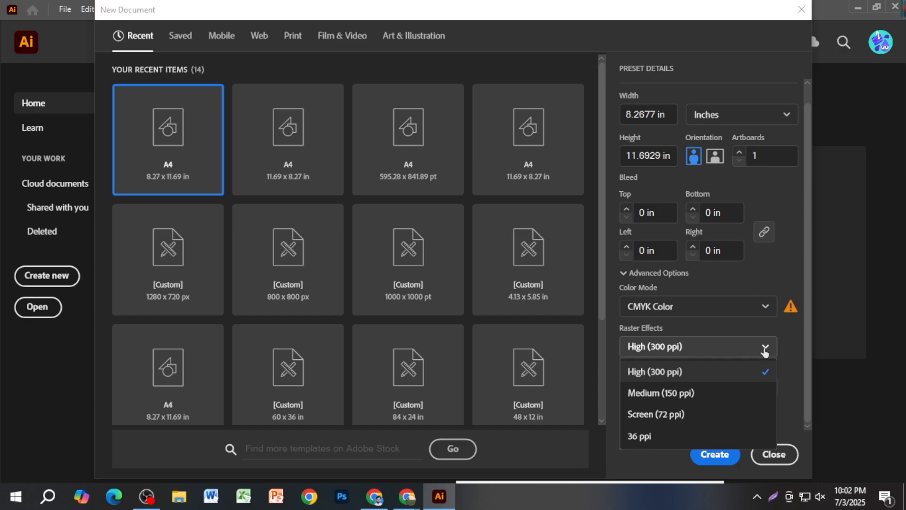
{"action": "left_click", "coordinate": [768, 347]}
{"action": "left_click", "coordinate": [748, 348]}
{"action": "left_click", "coordinate": [727, 351]}
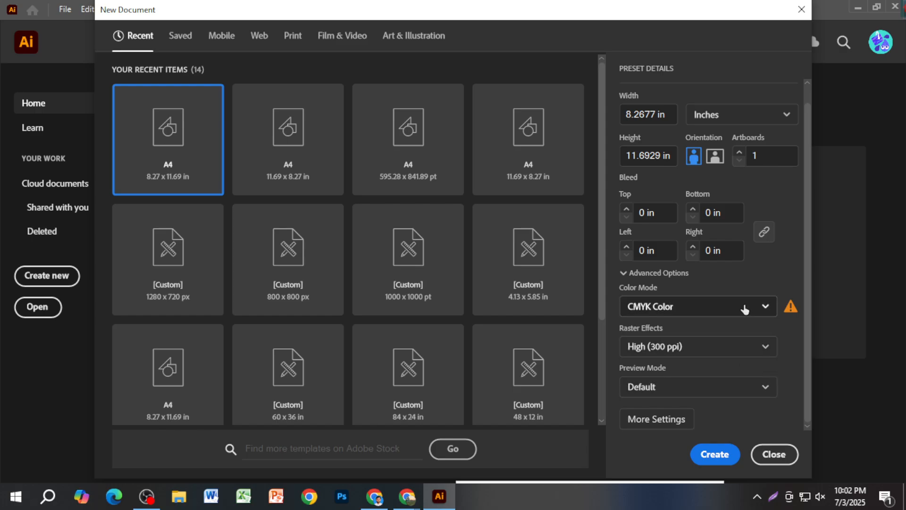
{"action": "left_click", "coordinate": [763, 393]}
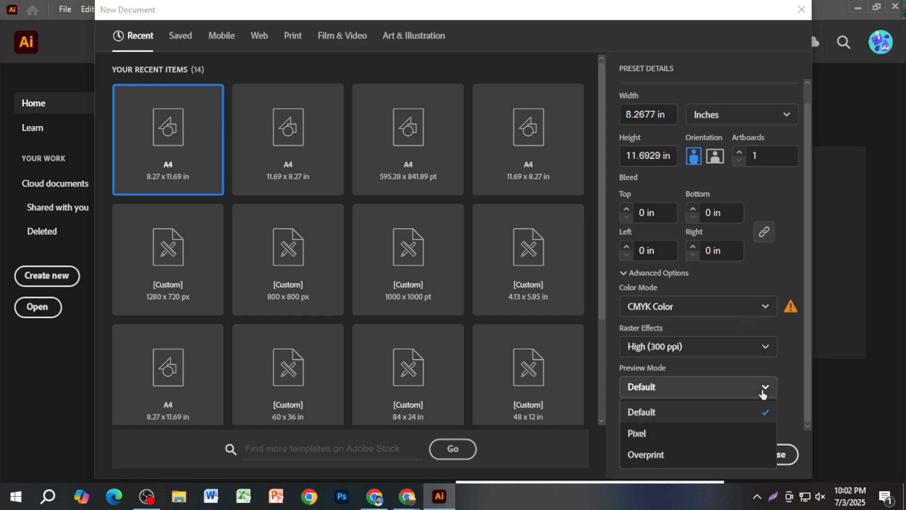
{"action": "left_click", "coordinate": [763, 393]}
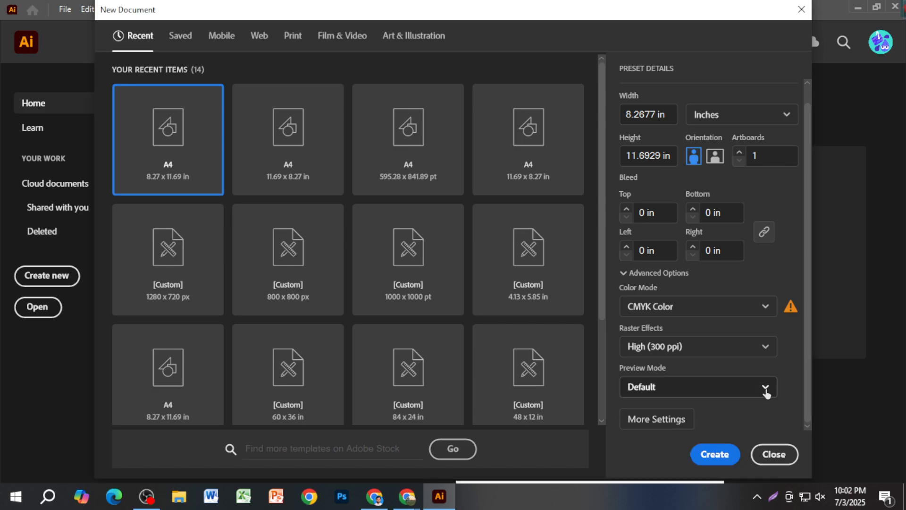
{"action": "left_click", "coordinate": [689, 419]}
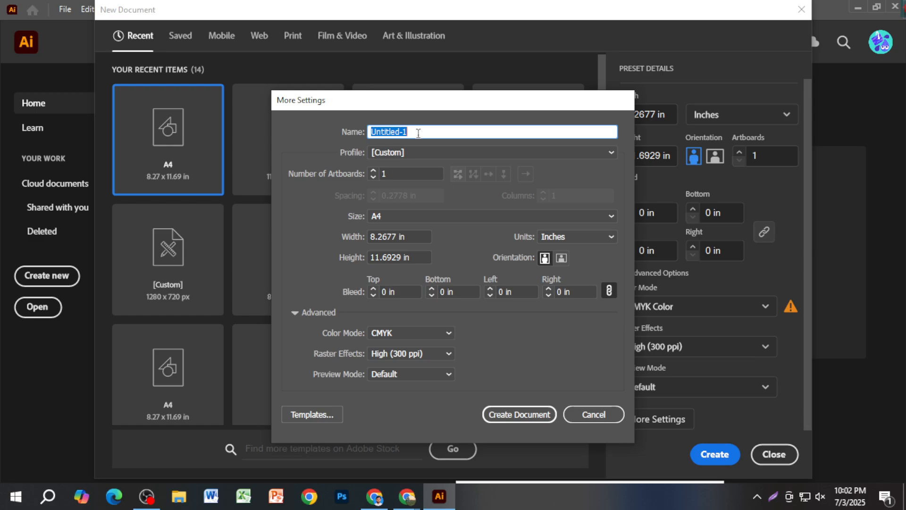
{"action": "type", "text": "poster"}
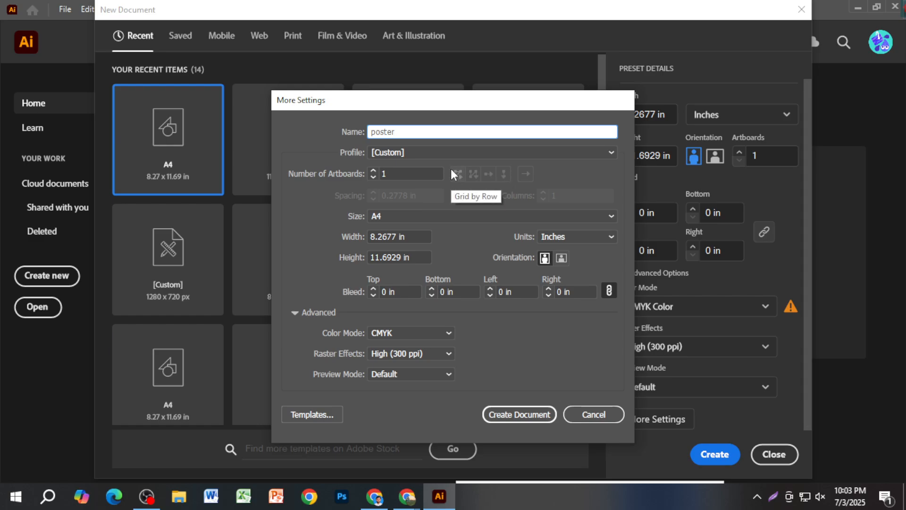
{"action": "left_click", "coordinate": [458, 152]}
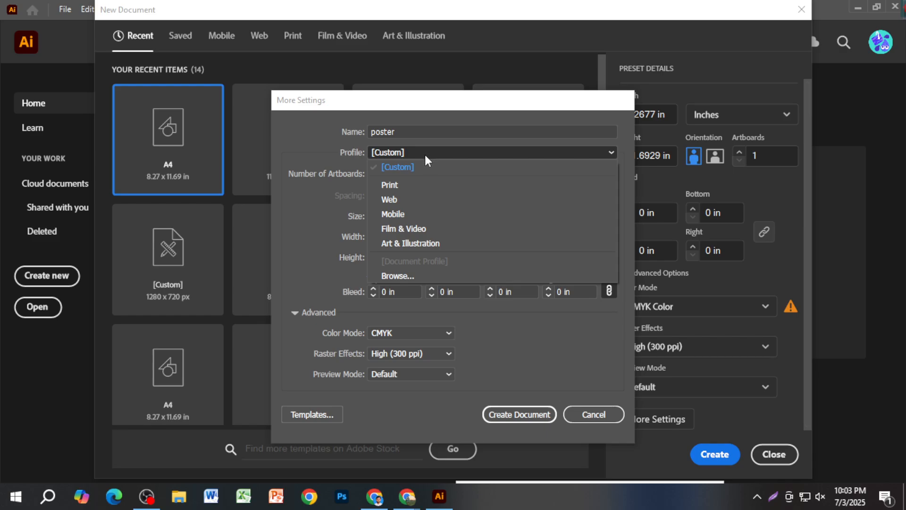
{"action": "left_click", "coordinate": [421, 184]}
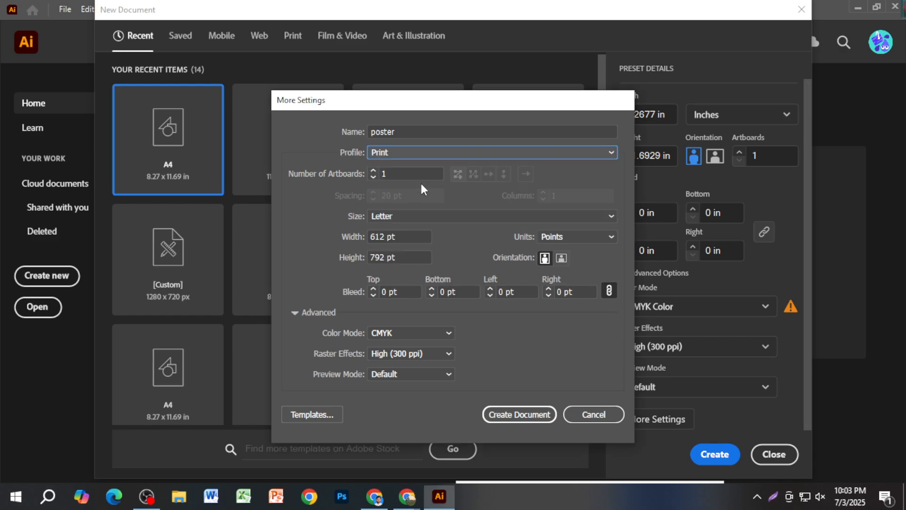
{"action": "left_click", "coordinate": [426, 150]}
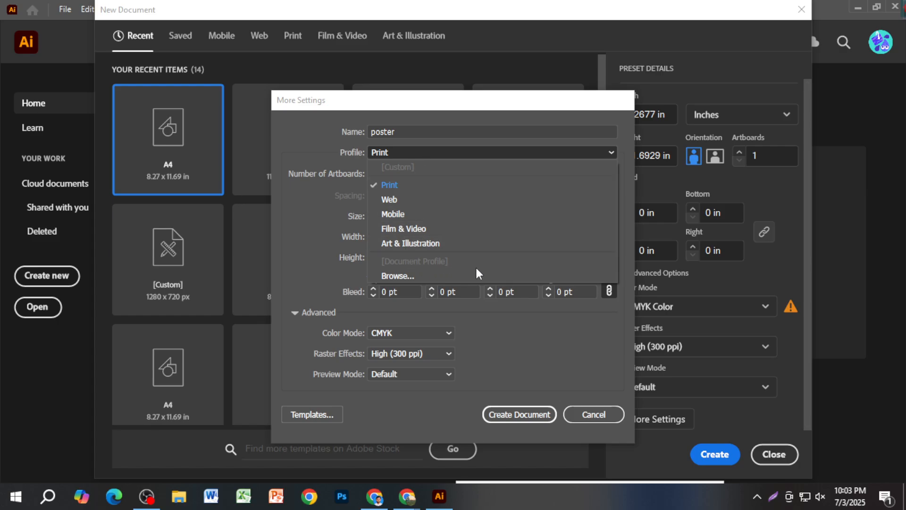
{"action": "left_click", "coordinate": [608, 152]}
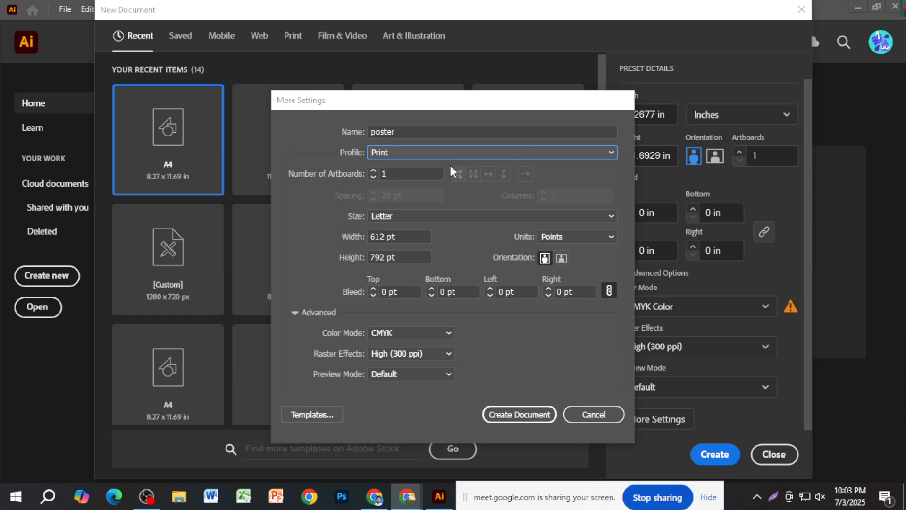
{"action": "left_click", "coordinate": [496, 154]}
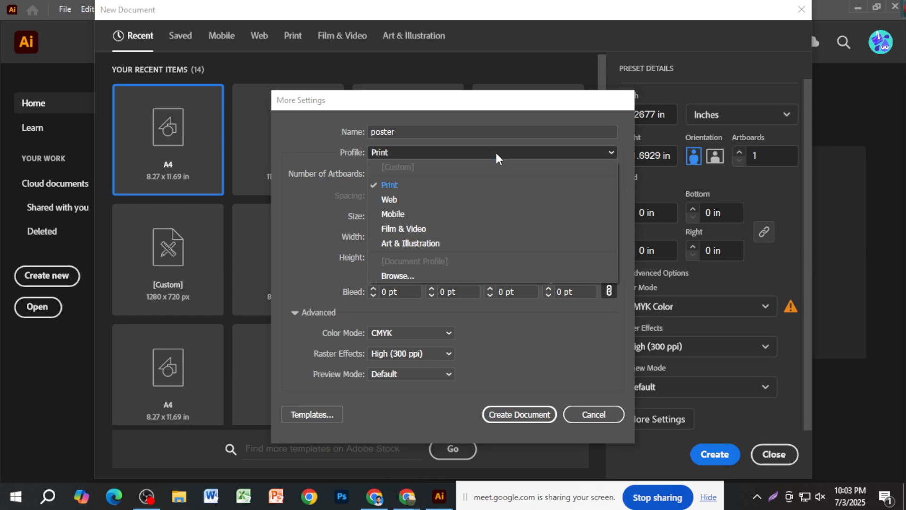
{"action": "left_click", "coordinate": [465, 157]}
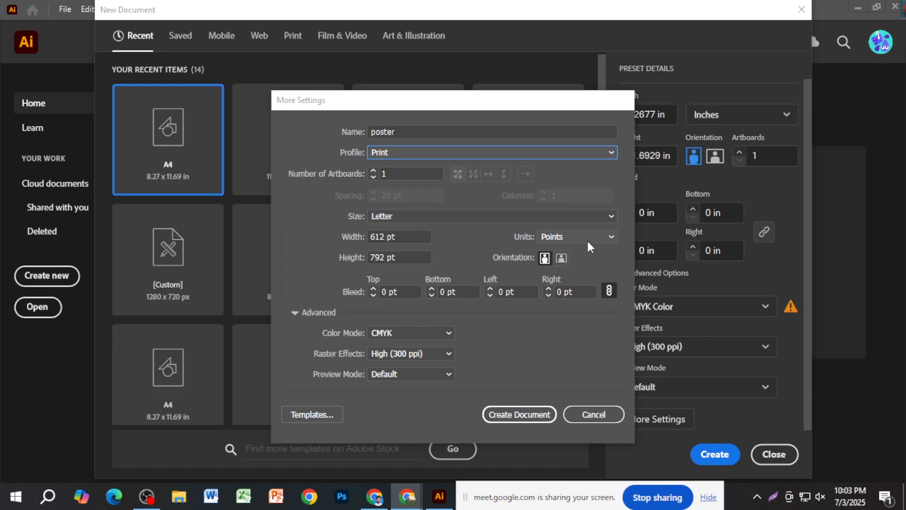
{"action": "scroll", "coordinate": [431, 358], "scroll_direction": "up", "scroll_amount": 1}
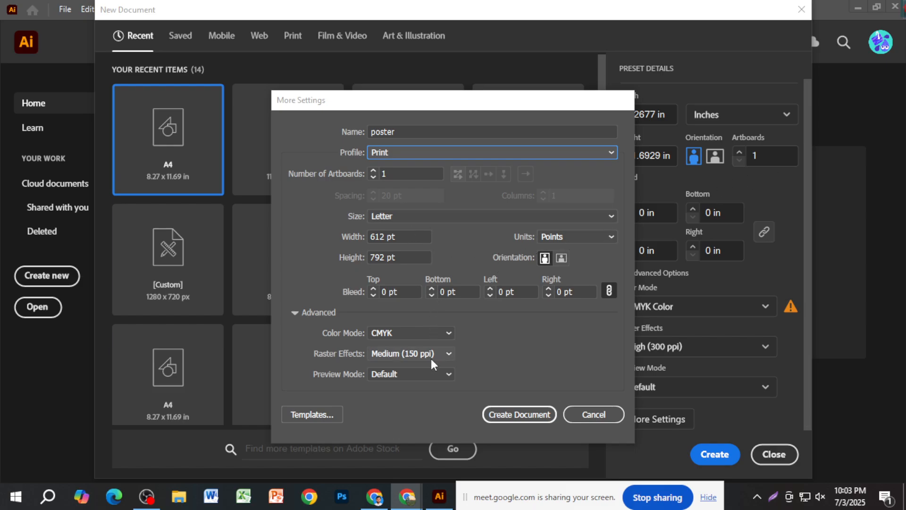
{"action": "scroll", "coordinate": [431, 359], "scroll_direction": "up", "scroll_amount": 1}
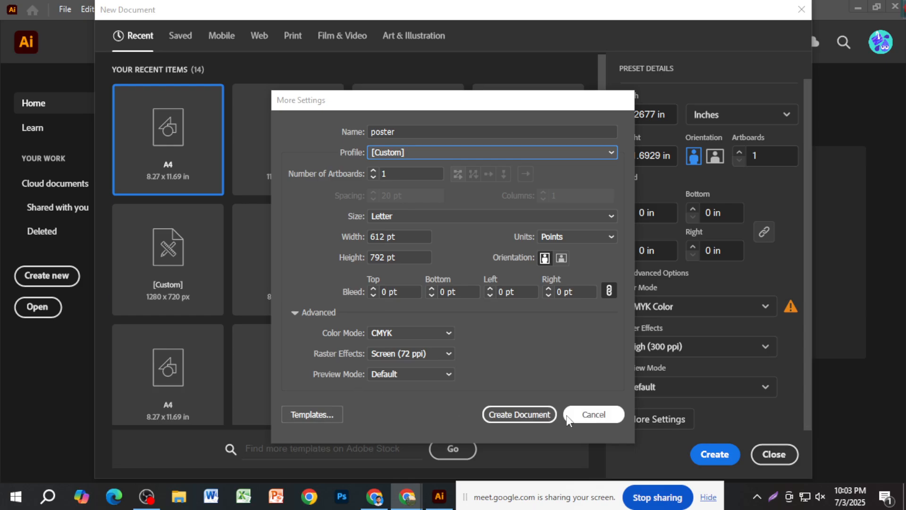
{"action": "left_click", "coordinate": [583, 415]}
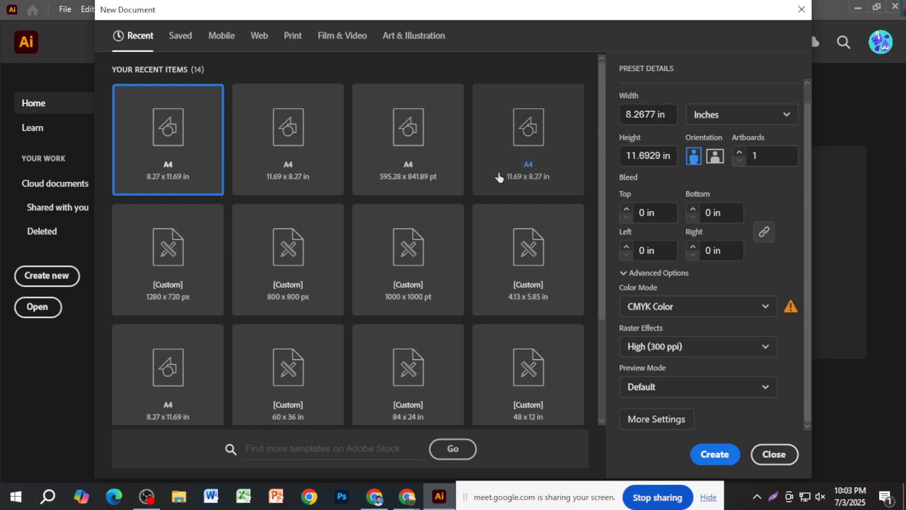
Step: Base the new document on the recent 595.28 x 841.89 pt A4 preset and set its units to inches
{"action": "left_click", "coordinate": [430, 171]}
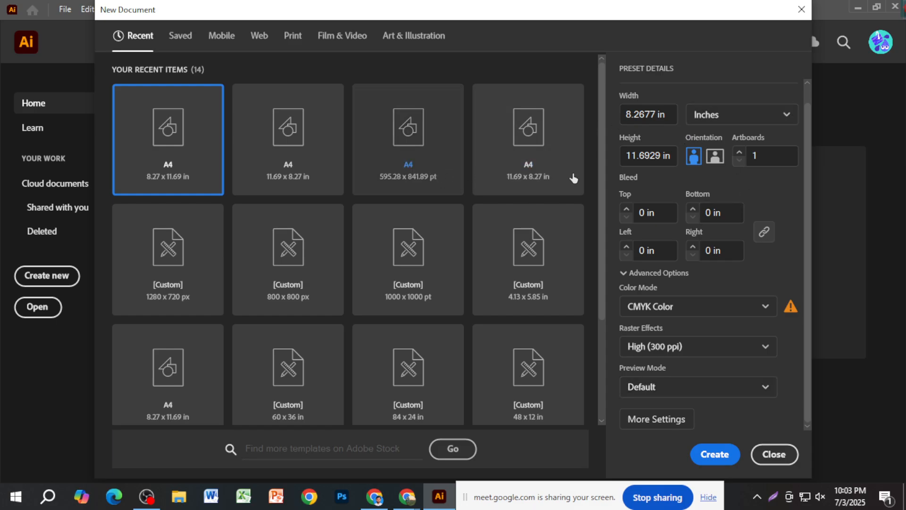
{"action": "left_click", "coordinate": [719, 122]}
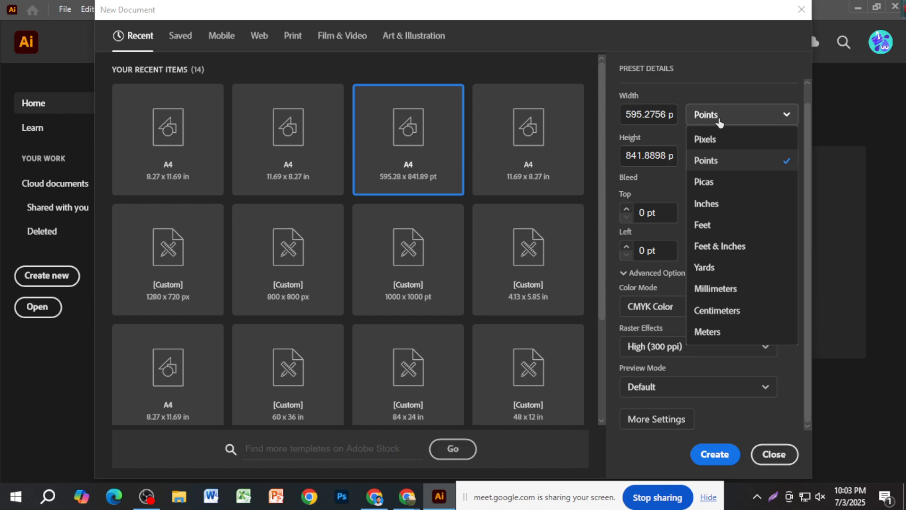
{"action": "left_click", "coordinate": [719, 203]}
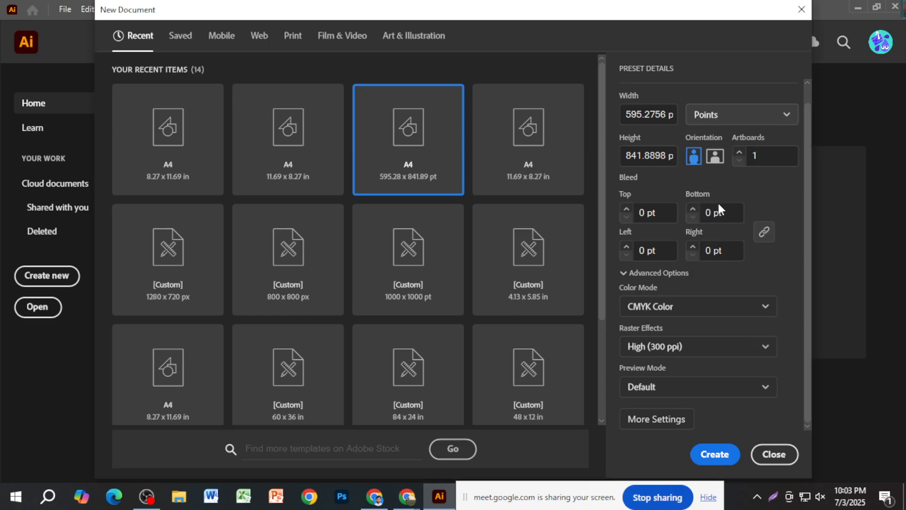
Step: Set the new document's width and height to 10 in and its bleed to 0.25 in on all four sides
{"action": "left_click", "coordinate": [664, 114]}
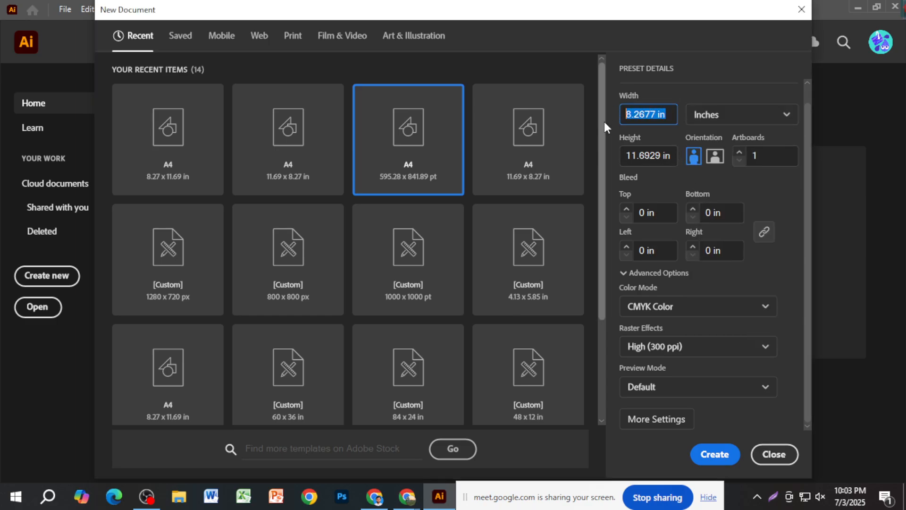
{"action": "type", "text": "10"}
{"action": "left_click", "coordinate": [667, 156]}
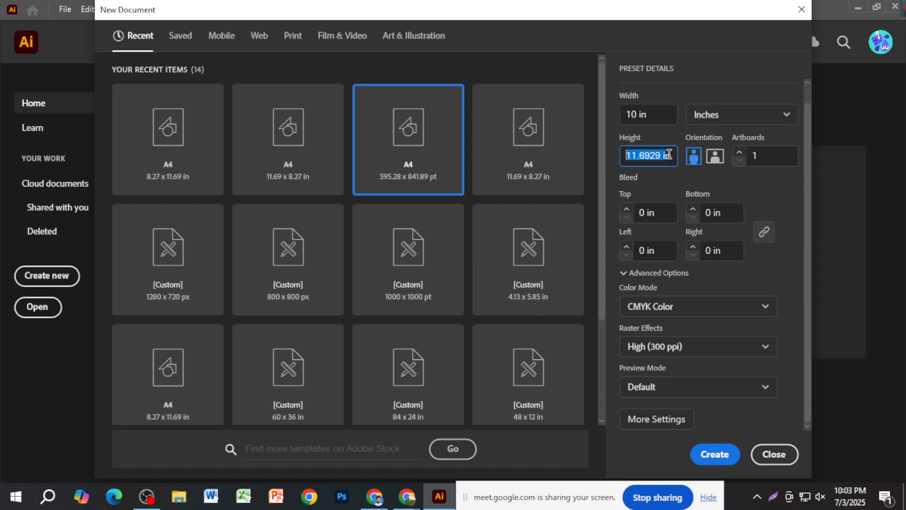
{"action": "type", "text": "10"}
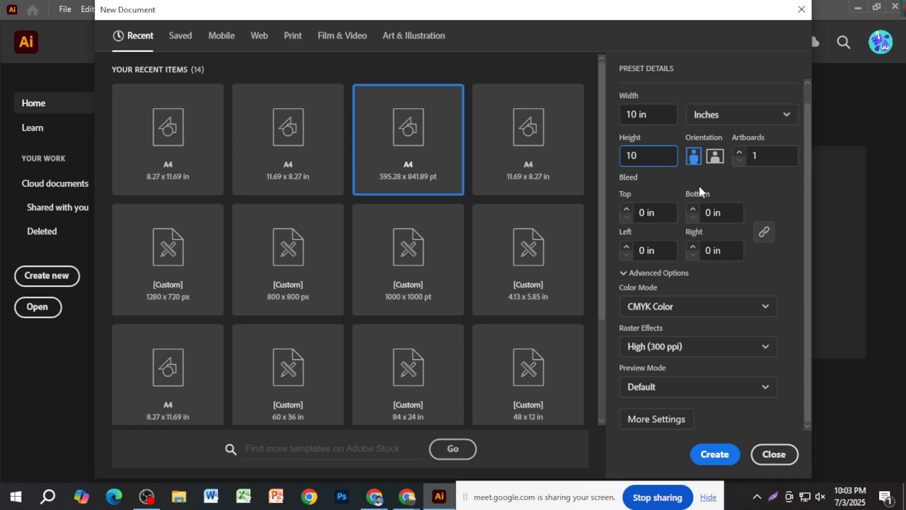
{"action": "left_click", "coordinate": [626, 210]}
{"action": "left_click", "coordinate": [626, 211]}
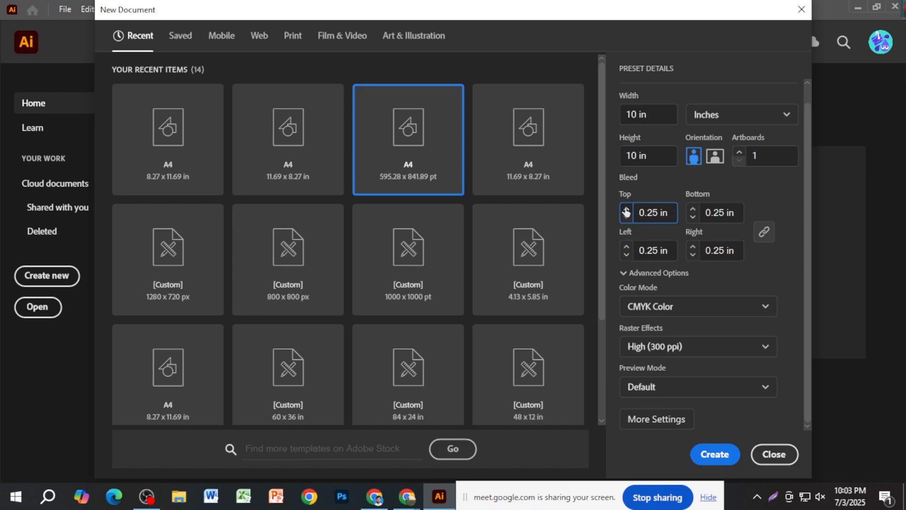
Step: Raise the bleed on all four sides to 0.5 in and return it to 0.25 in
{"action": "left_click", "coordinate": [626, 210]}
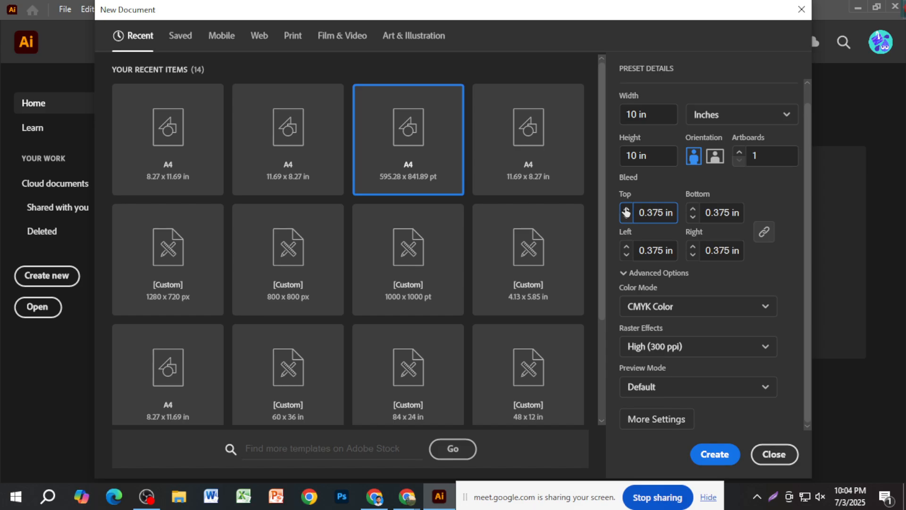
{"action": "left_click", "coordinate": [626, 211]}
{"action": "left_click", "coordinate": [626, 211]}
{"action": "left_click", "coordinate": [627, 216]}
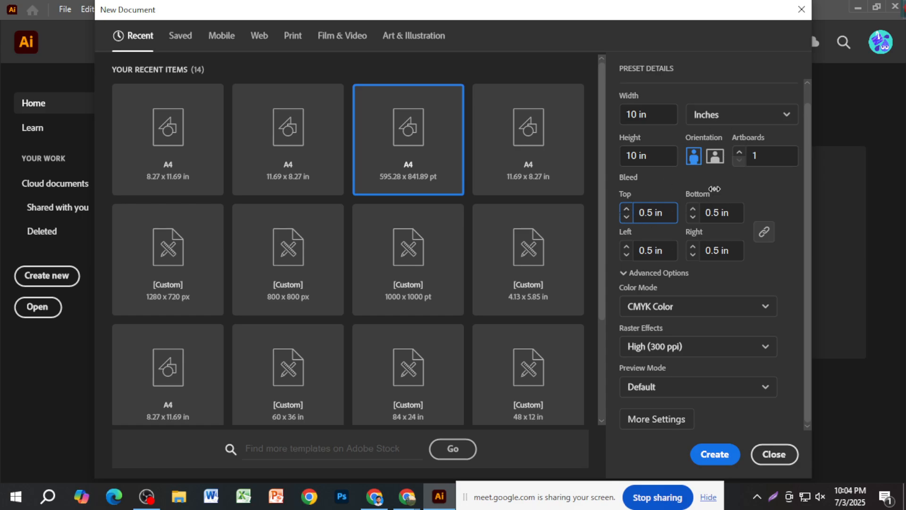
{"action": "left_click", "coordinate": [627, 216]}
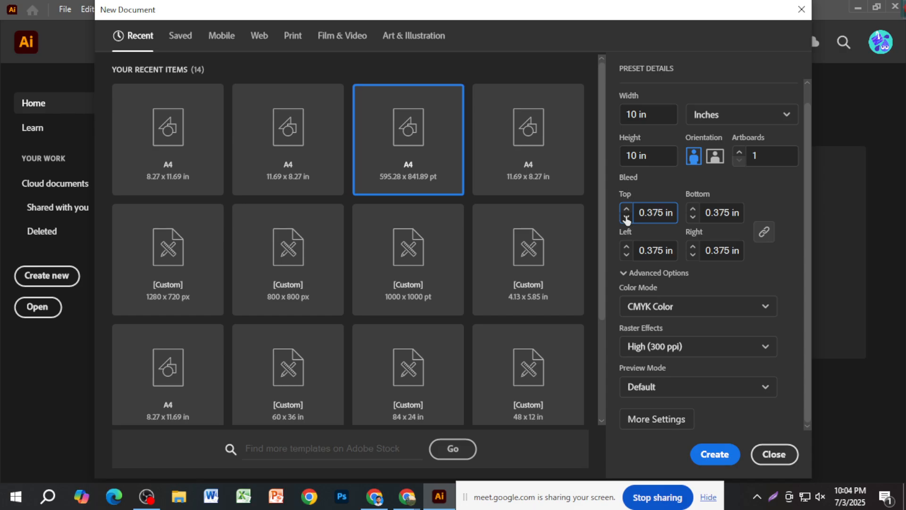
{"action": "left_click", "coordinate": [626, 217]}
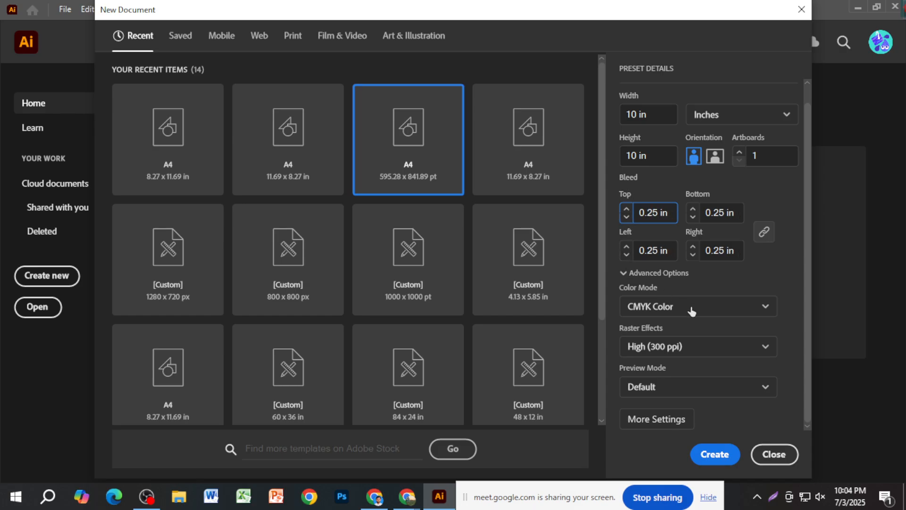
Step: Create the new document and look over the red bleed guide around its artboard
{"action": "left_click", "coordinate": [721, 464]}
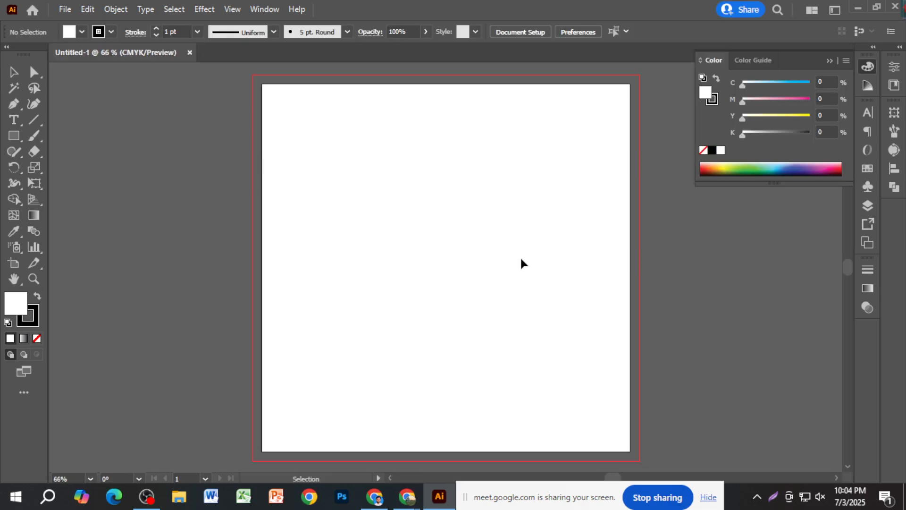
{"action": "scroll", "coordinate": [521, 260], "scroll_direction": "up", "scroll_amount": 1}
{"action": "left_click_drag", "start_coordinate": [586, 106], "coordinate": [449, 105]}
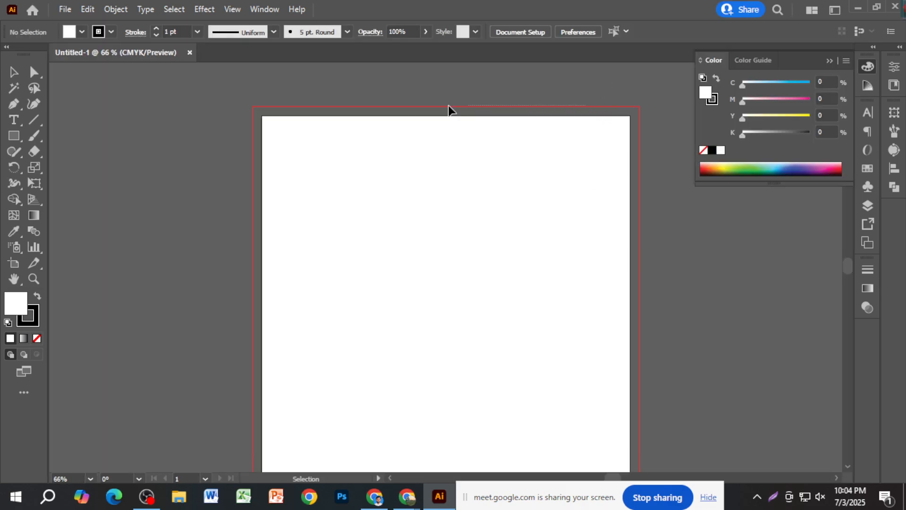
{"action": "scroll", "coordinate": [482, 187], "scroll_direction": "down", "scroll_amount": 1}
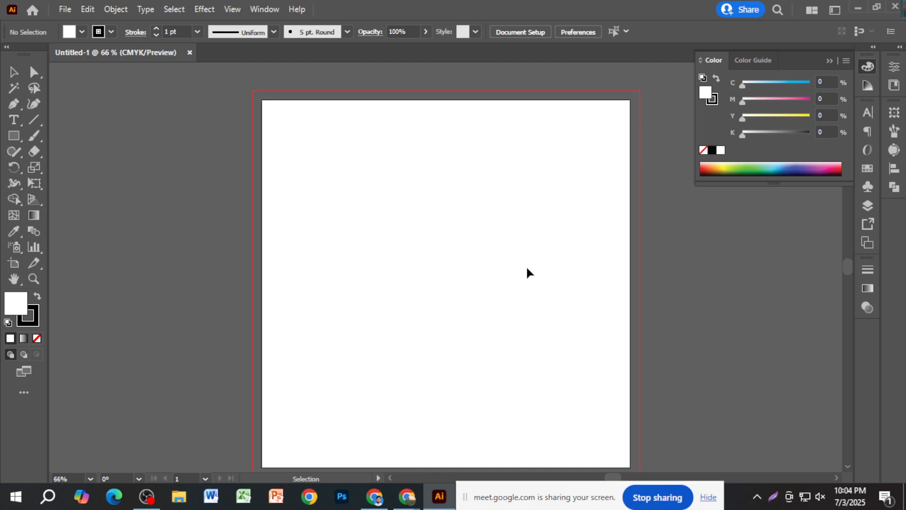
{"action": "scroll", "coordinate": [527, 273], "scroll_direction": "down", "scroll_amount": 1}
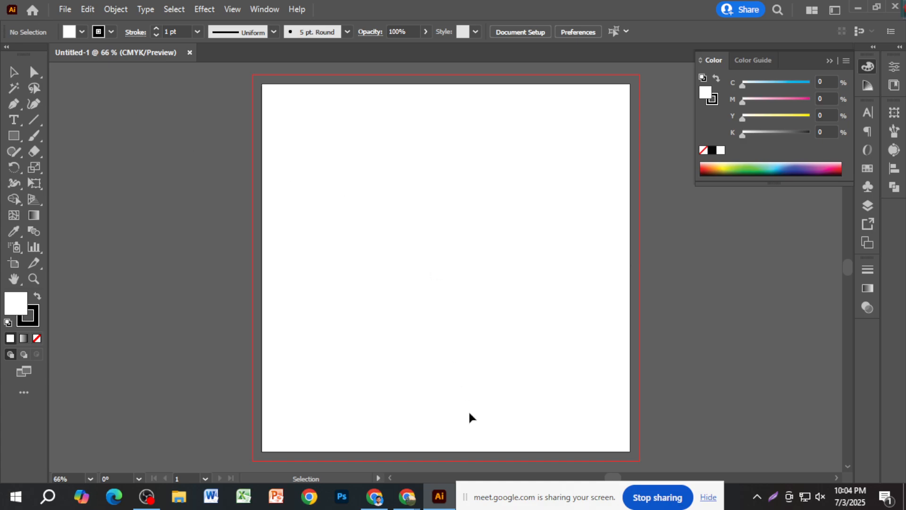
Step: Hide the screen-sharing bar, frame the Tools panel with the screen-capture tool and discard the capture
{"action": "mouse_move", "coordinate": [500, 486]}
{"action": "left_mouse_down"}
{"action": "mouse_move", "coordinate": [521, 491]}
{"action": "mouse_move", "coordinate": [509, 493]}
{"action": "left_mouse_up"}
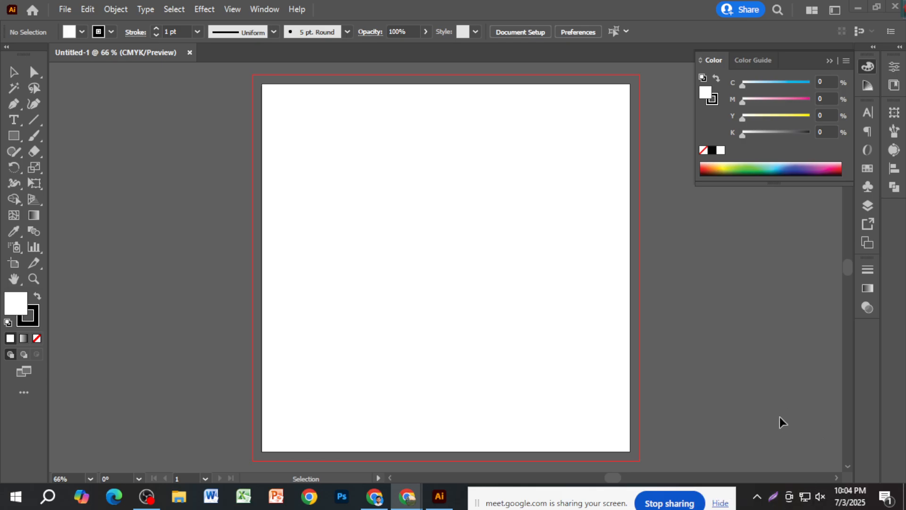
{"action": "left_click", "coordinate": [775, 497]}
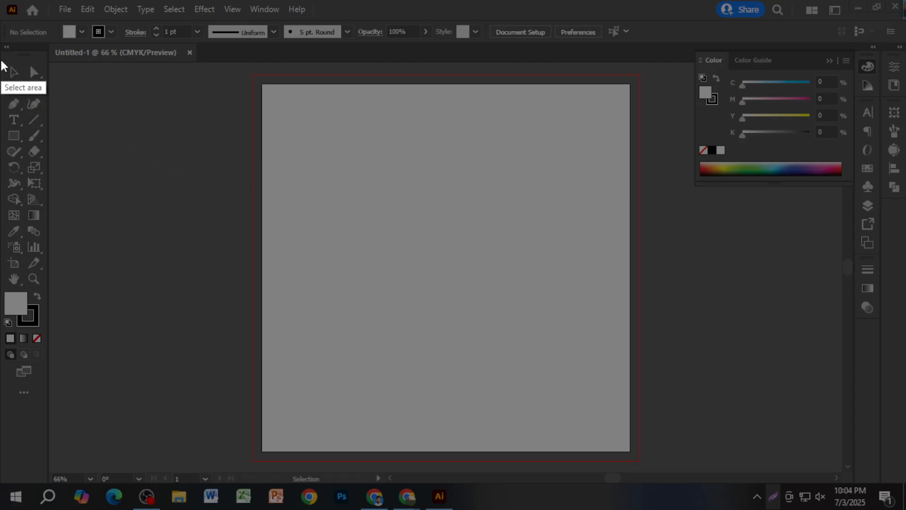
{"action": "left_click_drag", "start_coordinate": [1, 56], "coordinate": [60, 227]}
{"action": "left_click_drag", "start_coordinate": [54, 399], "coordinate": [48, 406]}
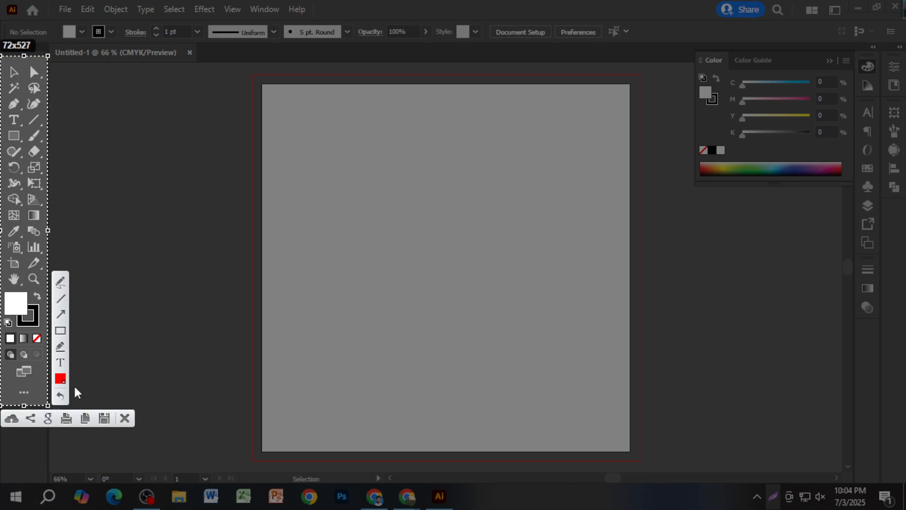
{"action": "left_click", "coordinate": [122, 418]}
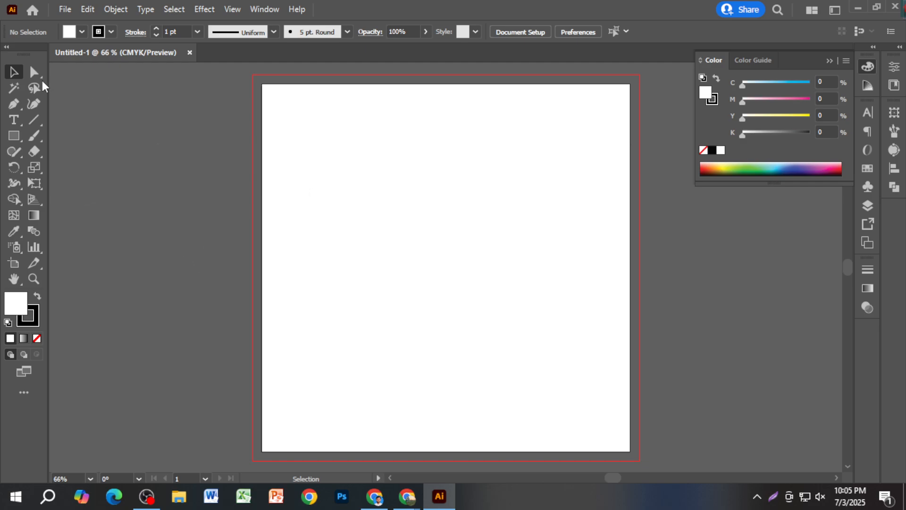
Step: Draw a wide rectangle near the middle of the artboard and set its fill to 100% magenta
{"action": "left_click", "coordinate": [17, 134]}
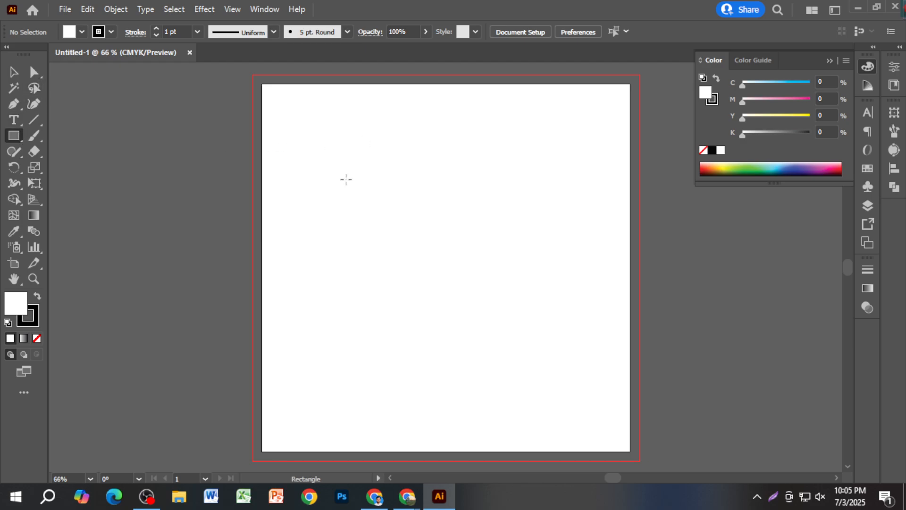
{"action": "left_click_drag", "start_coordinate": [314, 173], "coordinate": [535, 328]}
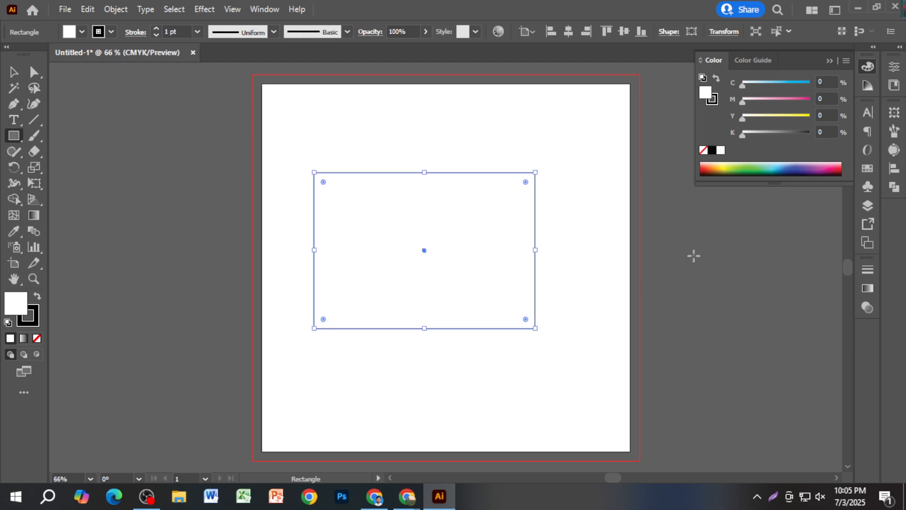
{"action": "left_click_drag", "start_coordinate": [742, 101], "coordinate": [810, 100]}
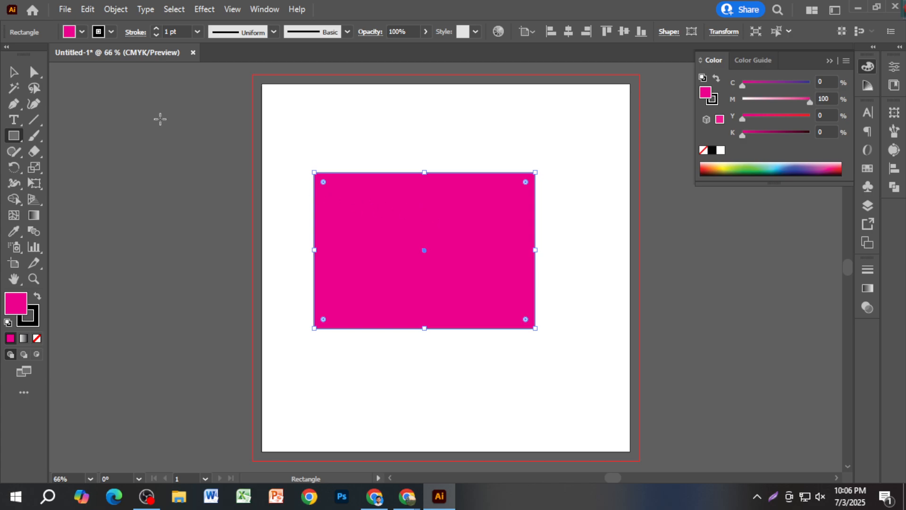
Step: Reposition the whole magenta rectangle near the artboard's center, alternating between the Selection and Direct Selection tools
{"action": "left_click", "coordinate": [13, 72]}
{"action": "left_click_drag", "start_coordinate": [451, 248], "coordinate": [480, 227]}
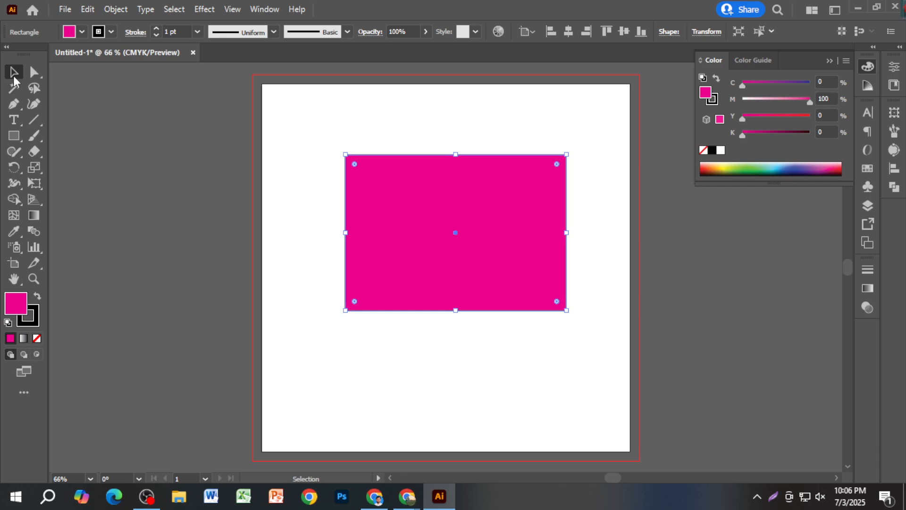
{"action": "left_click_drag", "start_coordinate": [402, 247], "coordinate": [395, 262]}
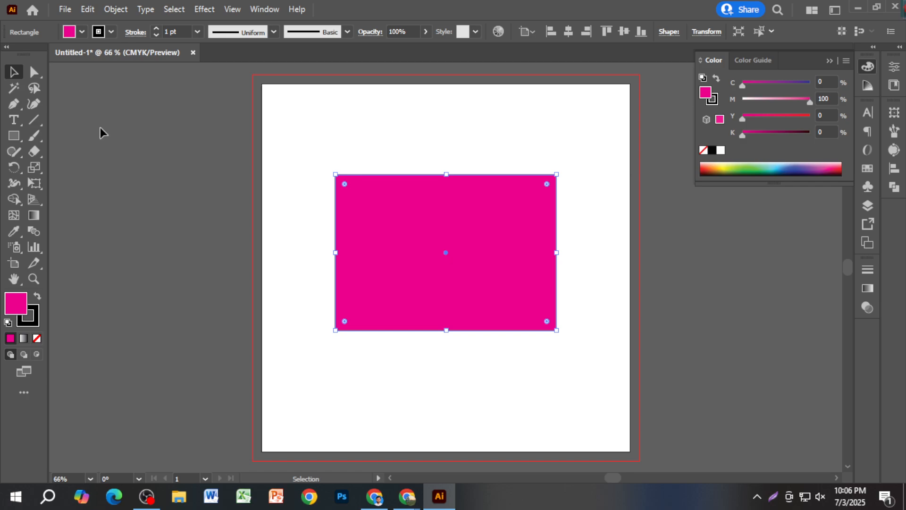
{"action": "left_click", "coordinate": [35, 72]}
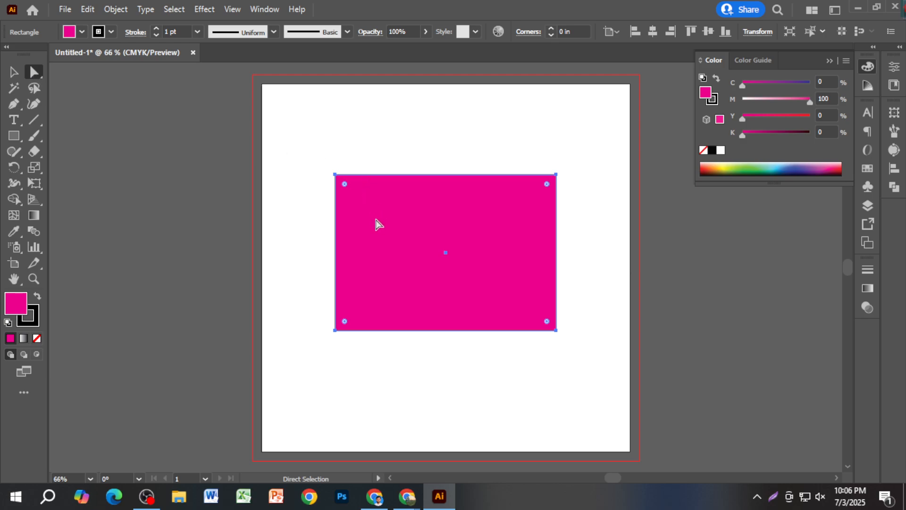
{"action": "left_click_drag", "start_coordinate": [392, 226], "coordinate": [363, 200]}
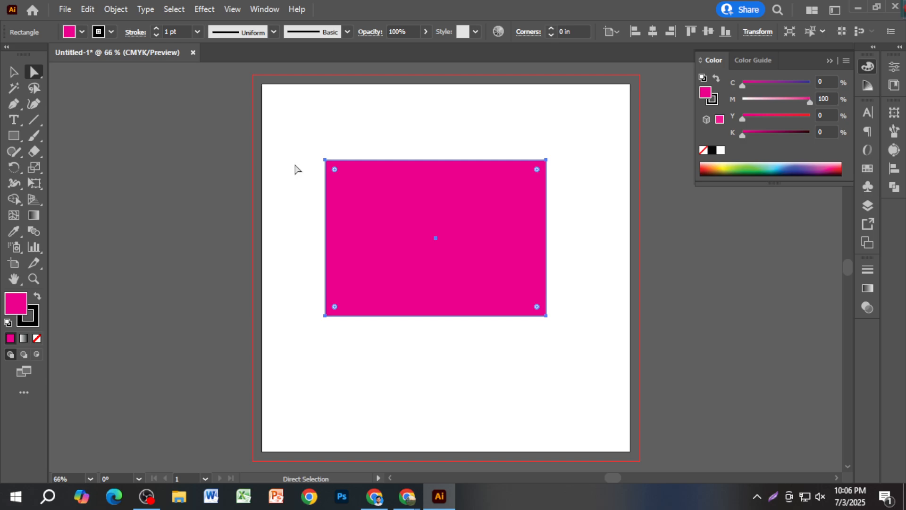
{"action": "left_click", "coordinate": [14, 73]}
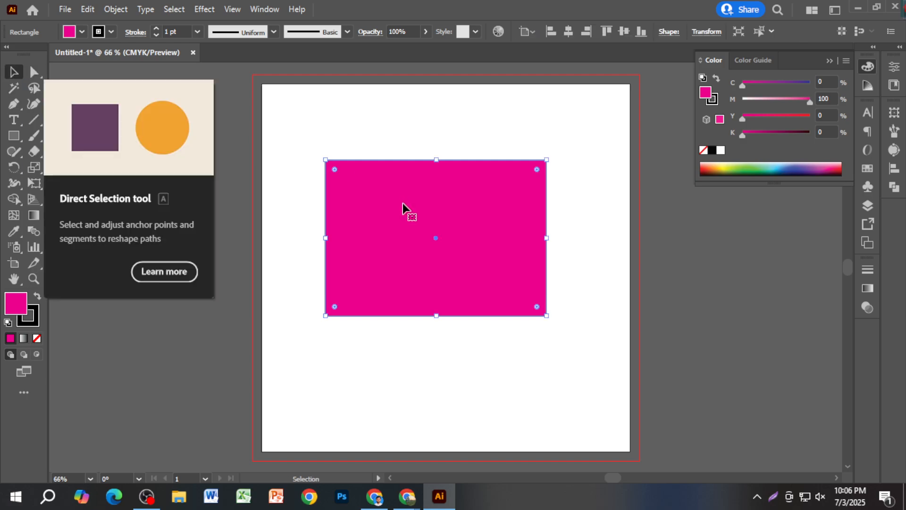
{"action": "mouse_move", "coordinate": [398, 204]}
{"action": "left_mouse_down"}
{"action": "mouse_move", "coordinate": [416, 249]}
{"action": "mouse_move", "coordinate": [394, 237]}
{"action": "mouse_move", "coordinate": [410, 216]}
{"action": "mouse_move", "coordinate": [402, 219]}
{"action": "left_mouse_up"}
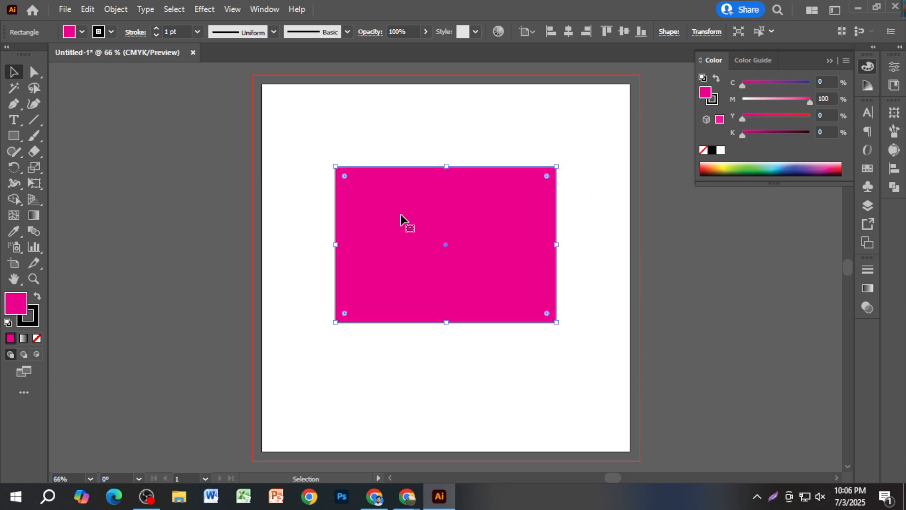
Step: Select only the rectangle's upper-left corner anchor with the Direct Selection tool, and deselect it
{"action": "left_click", "coordinate": [34, 74]}
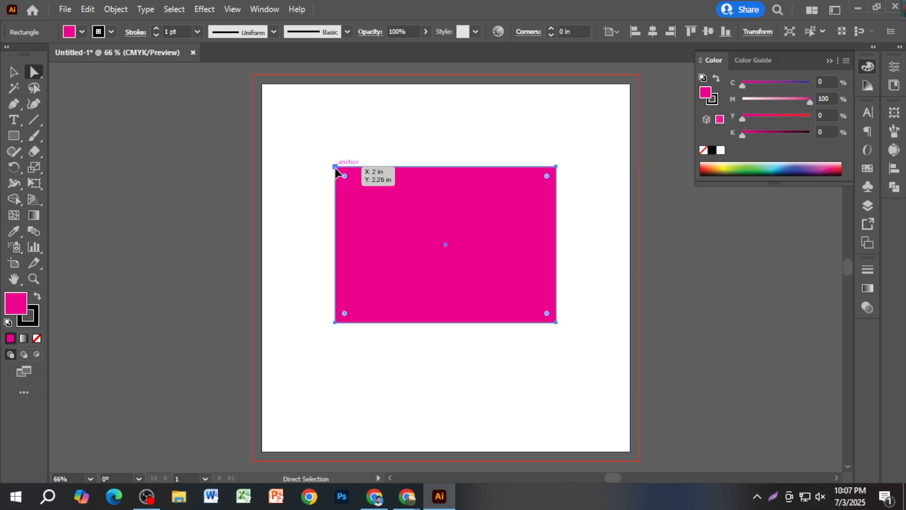
{"action": "mouse_move", "coordinate": [336, 167]}
{"action": "left_mouse_down"}
{"action": "mouse_move", "coordinate": [429, 188]}
{"action": "mouse_move", "coordinate": [484, 178]}
{"action": "mouse_move", "coordinate": [436, 161]}
{"action": "mouse_move", "coordinate": [335, 167]}
{"action": "left_mouse_up"}
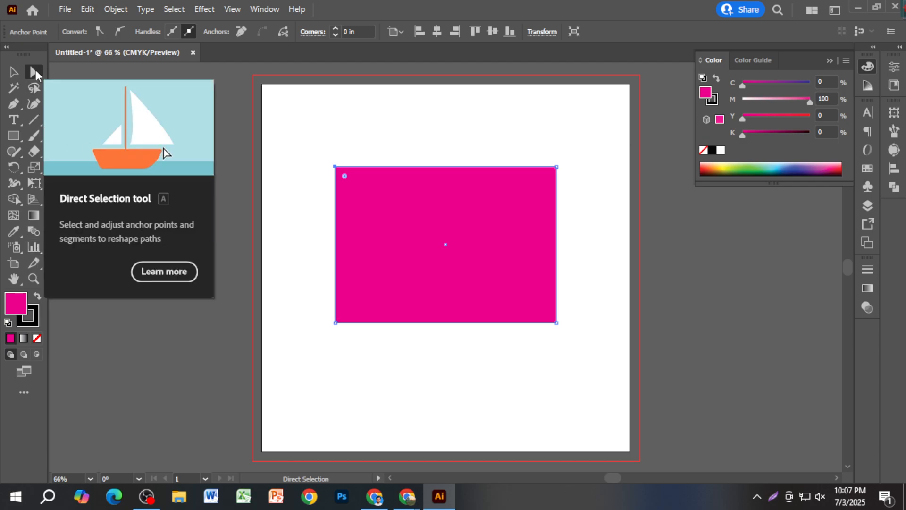
{"action": "left_click", "coordinate": [86, 76]}
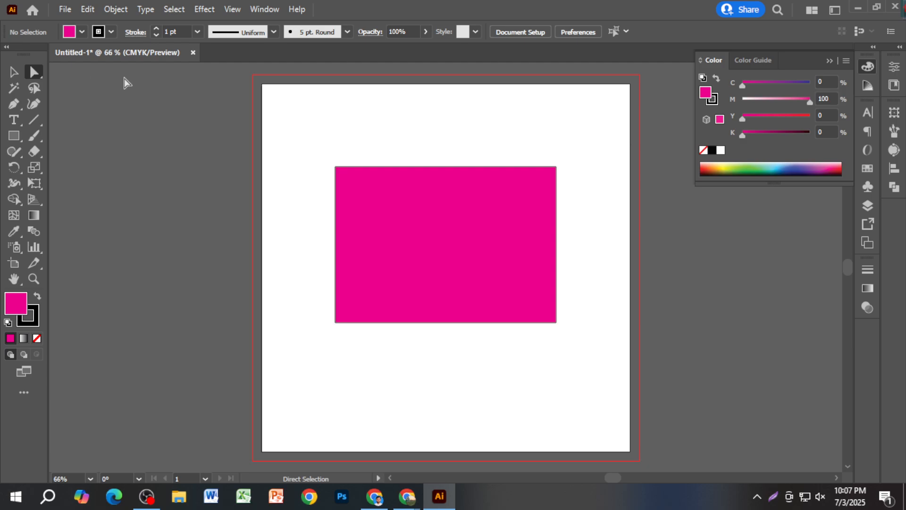
Step: Move the whole rectangle slightly lower on the artboard with the Selection tool, deselecting and reselecting it between moves
{"action": "left_click", "coordinate": [13, 74]}
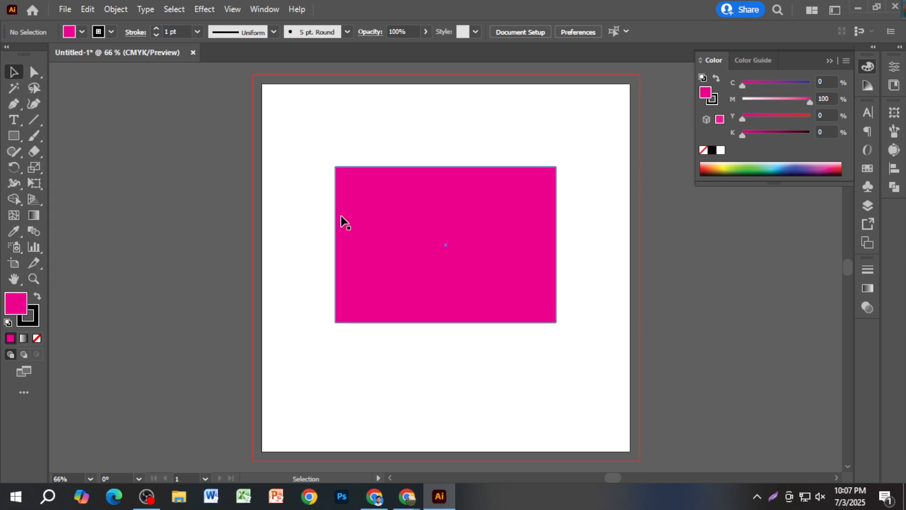
{"action": "mouse_move", "coordinate": [425, 261]}
{"action": "left_mouse_down"}
{"action": "mouse_move", "coordinate": [435, 304]}
{"action": "mouse_move", "coordinate": [437, 273]}
{"action": "left_mouse_up"}
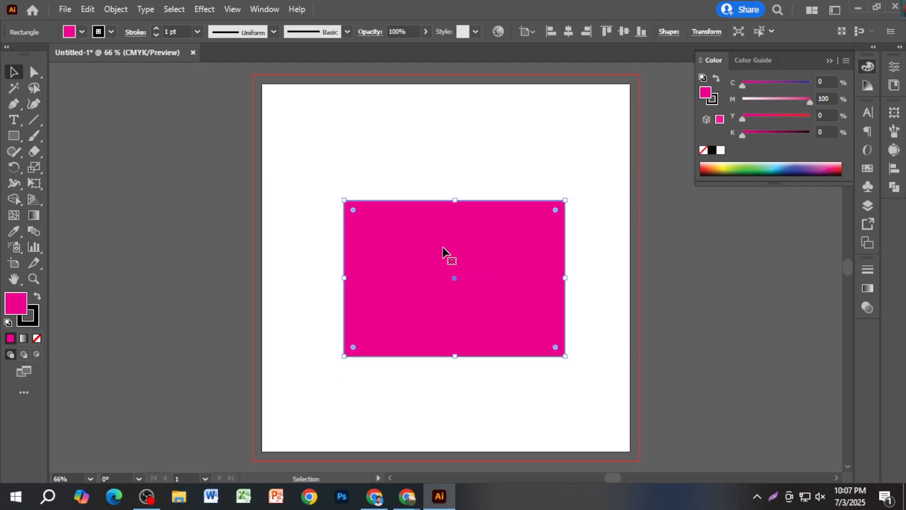
{"action": "left_click_drag", "start_coordinate": [300, 171], "coordinate": [380, 150]}
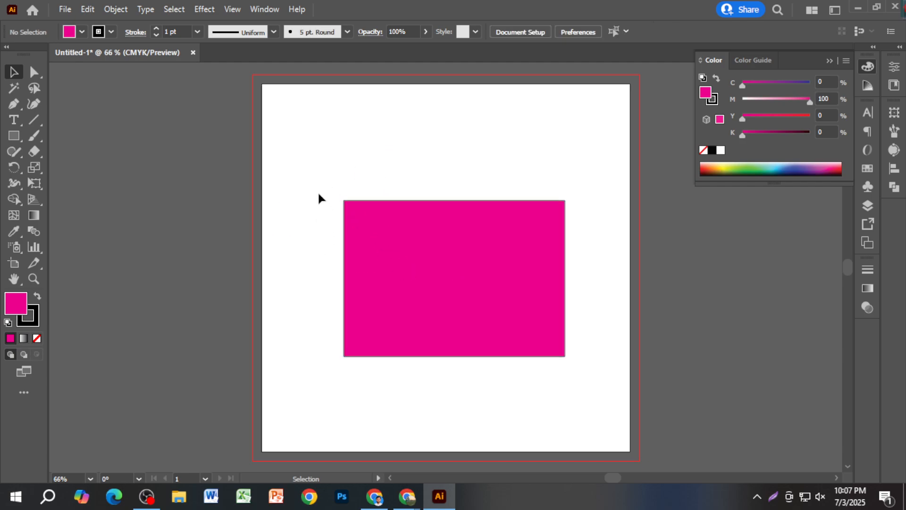
{"action": "left_click", "coordinate": [455, 299]}
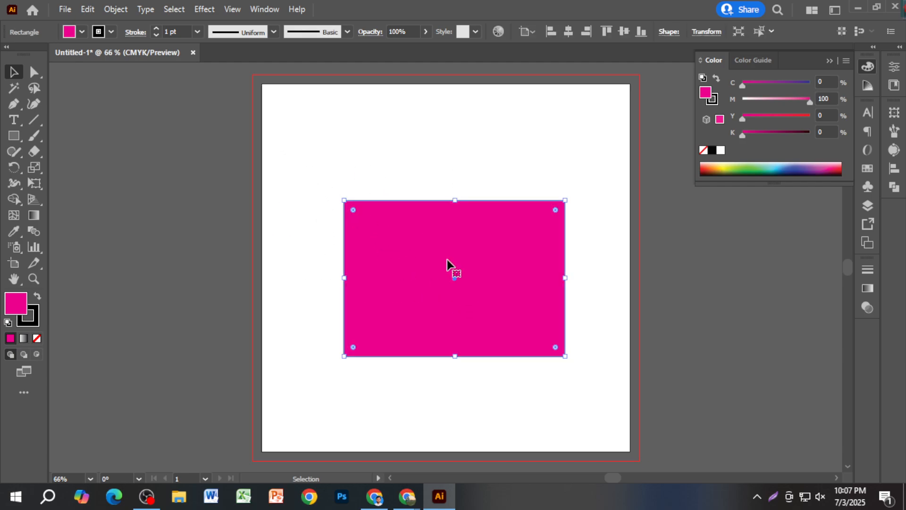
{"action": "left_click", "coordinate": [381, 178]}
{"action": "left_click_drag", "start_coordinate": [410, 272], "coordinate": [402, 256]}
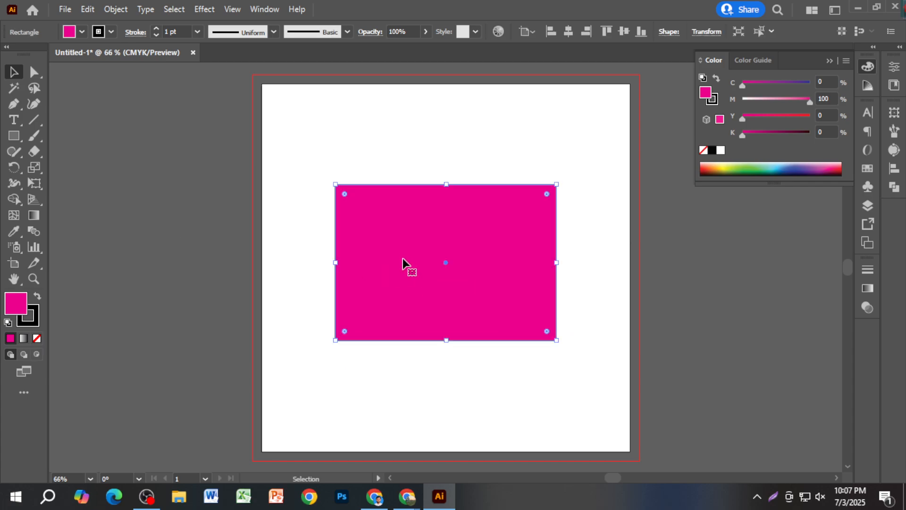
Step: Shift the rectangle slightly with Direct Selection, try adjusting its upper-left anchor, undo the last change and deselect the rectangle
{"action": "left_click", "coordinate": [33, 72]}
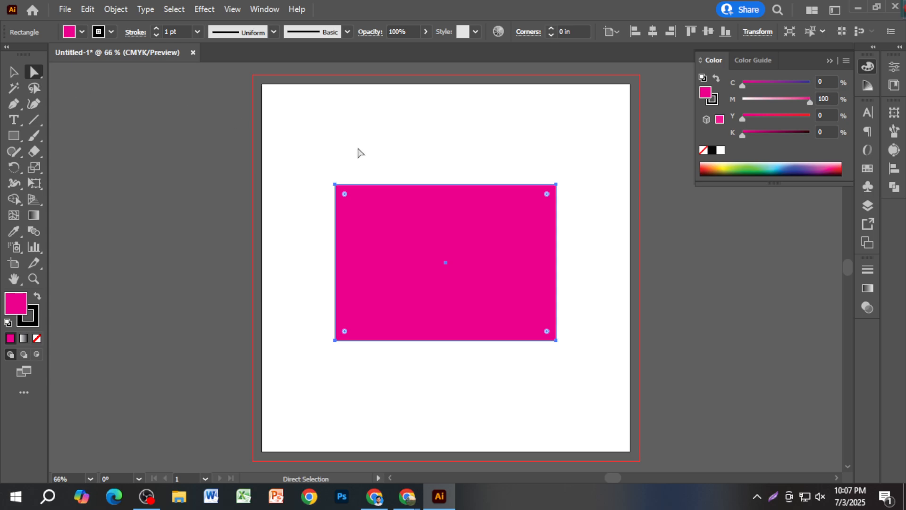
{"action": "left_click_drag", "start_coordinate": [336, 188], "coordinate": [356, 182]}
{"action": "left_click", "coordinate": [343, 180]}
{"action": "key", "text": "ctrl+z"}
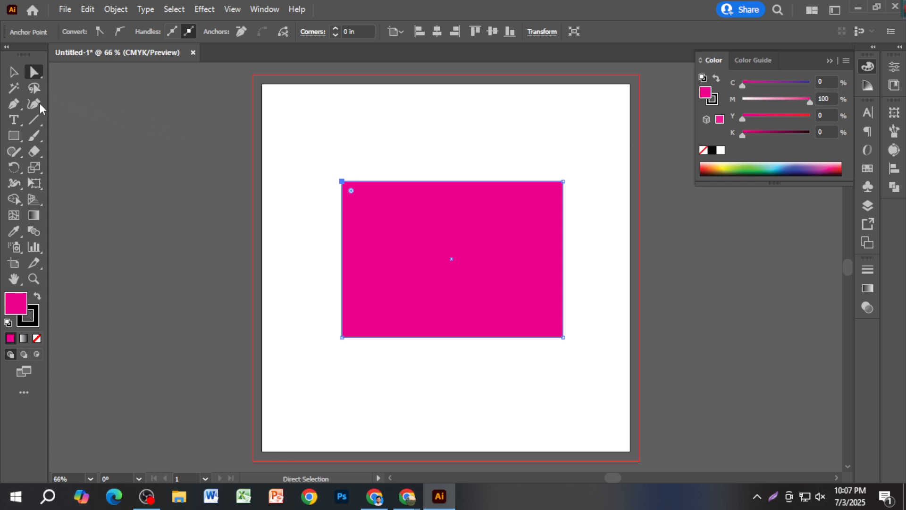
{"action": "left_click", "coordinate": [13, 72]}
{"action": "left_click", "coordinate": [93, 104]}
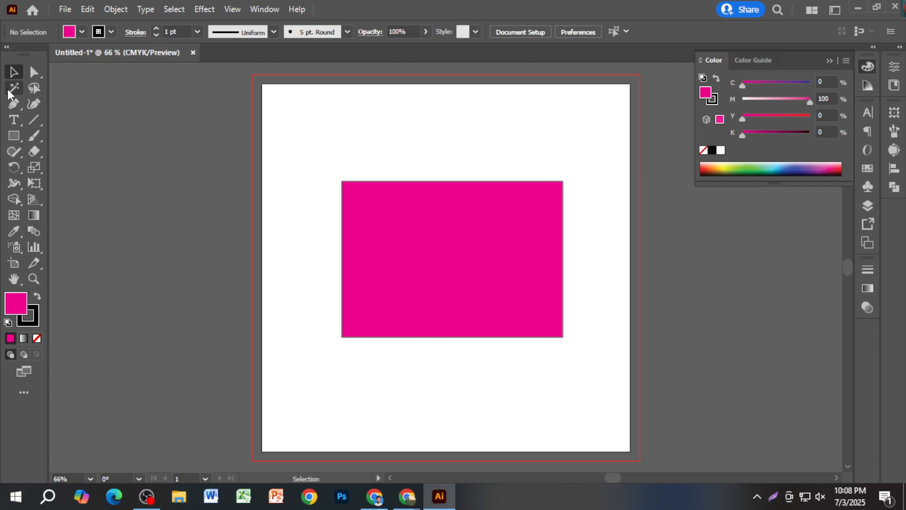
Step: Move the magenta rectangle lower on the artboard and scale it down from its upper-left corner
{"action": "double_click", "coordinate": [395, 253]}
{"action": "double_click", "coordinate": [400, 137]}
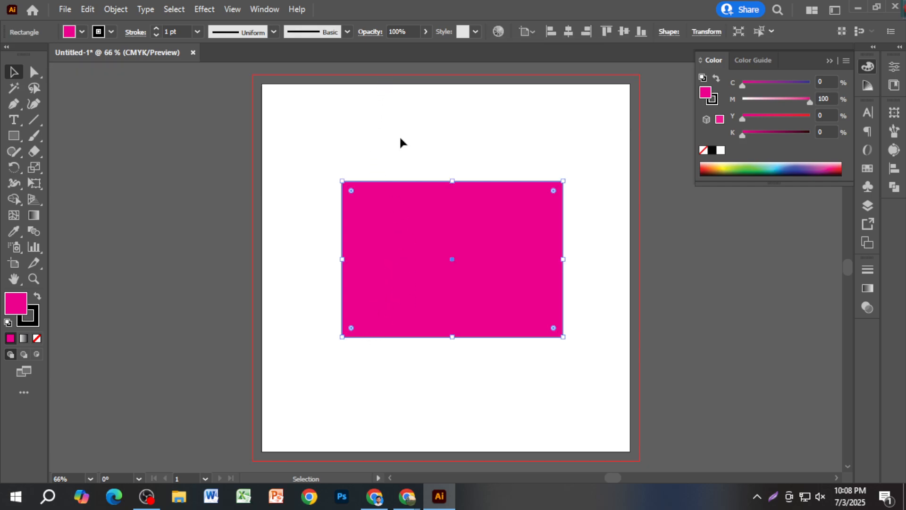
{"action": "left_click_drag", "start_coordinate": [416, 300], "coordinate": [395, 353]}
{"action": "left_click_drag", "start_coordinate": [323, 234], "coordinate": [358, 263]}
Step: Duplicate the magenta rectangle above itself with a 100% magenta, 100% yellow fill, and add a smaller copy of that red one near the artboard's upper edge
{"action": "left_click_drag", "start_coordinate": [376, 333], "coordinate": [377, 256]}
{"action": "left_click", "coordinate": [809, 116]}
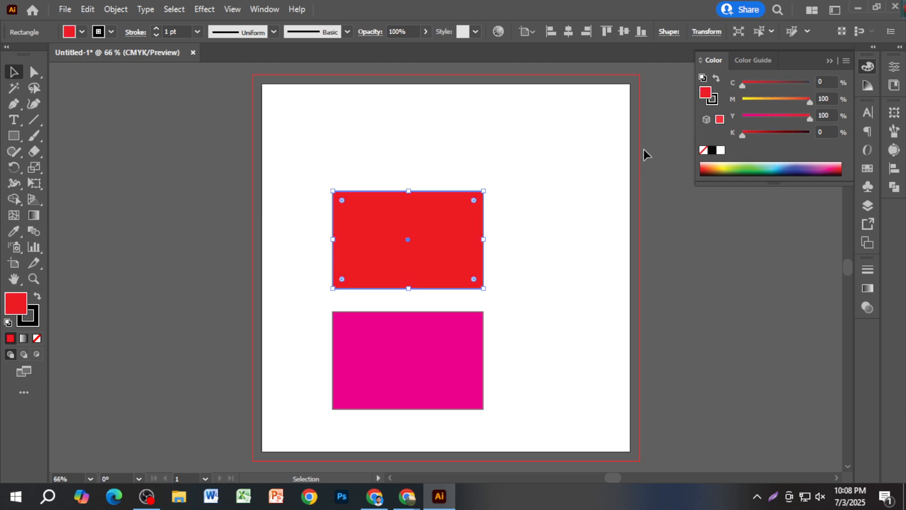
{"action": "left_click_drag", "start_coordinate": [457, 247], "coordinate": [539, 152]}
{"action": "left_click_drag", "start_coordinate": [418, 97], "coordinate": [450, 119]}
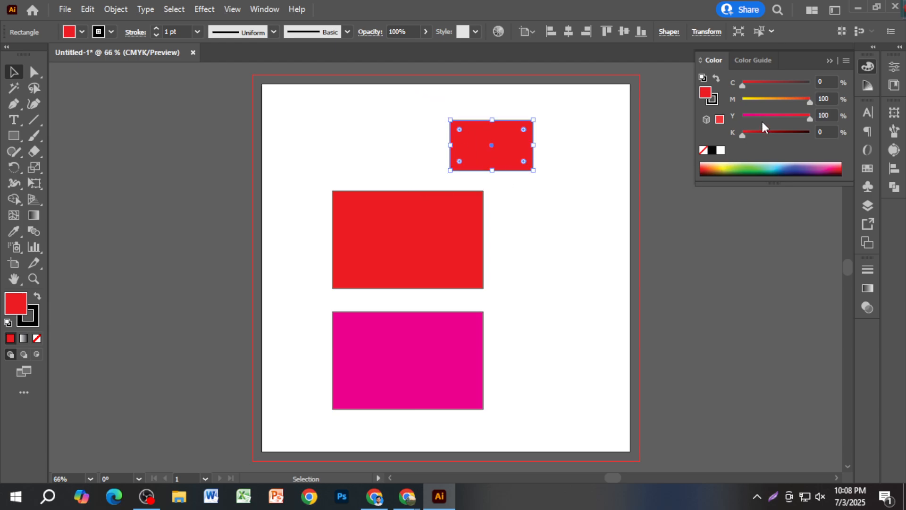
Step: Recolor the small upper rectangle to 0% magenta and 100% yellow, and place a smaller, nearly square copy of the magenta rectangle beside the large ones
{"action": "left_click_drag", "start_coordinate": [765, 101], "coordinate": [738, 103]}
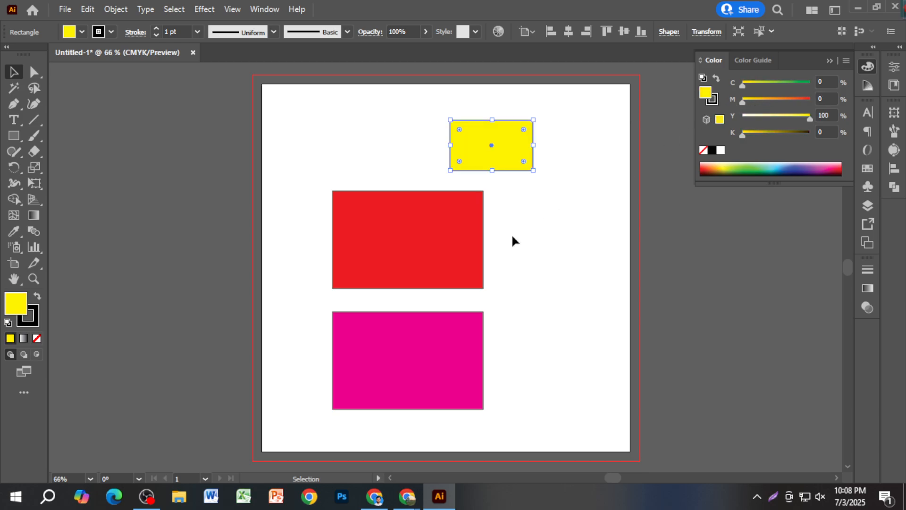
{"action": "left_click", "coordinate": [528, 315]}
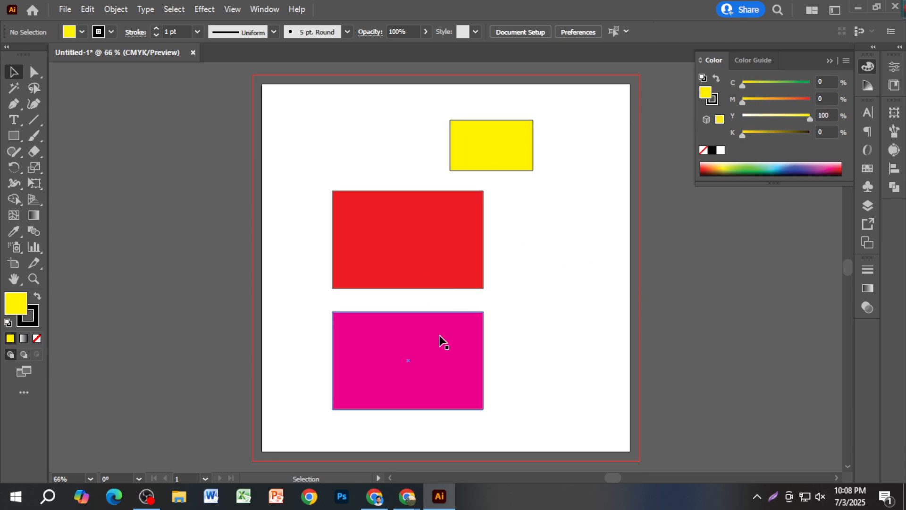
{"action": "left_click", "coordinate": [432, 353]}
{"action": "left_click_drag", "start_coordinate": [432, 353], "coordinate": [535, 310]}
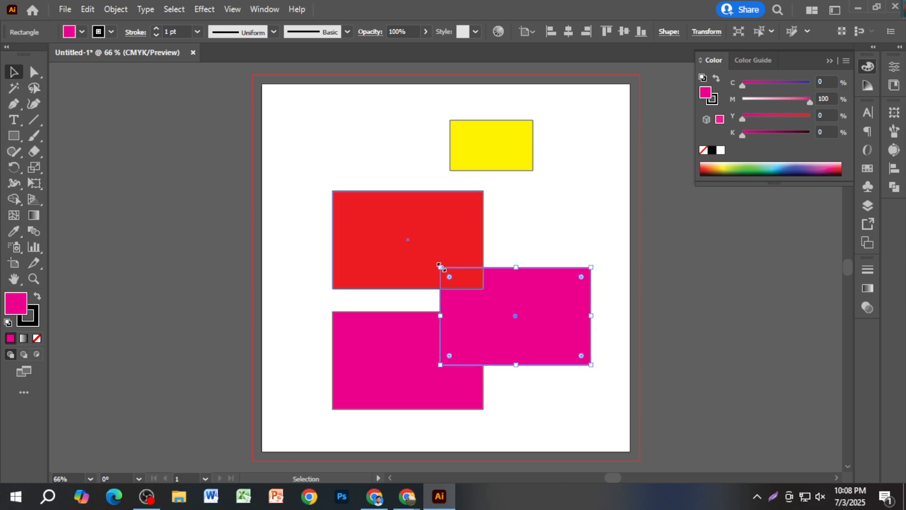
{"action": "left_click_drag", "start_coordinate": [441, 267], "coordinate": [479, 281]}
{"action": "left_click_drag", "start_coordinate": [530, 319], "coordinate": [554, 301]}
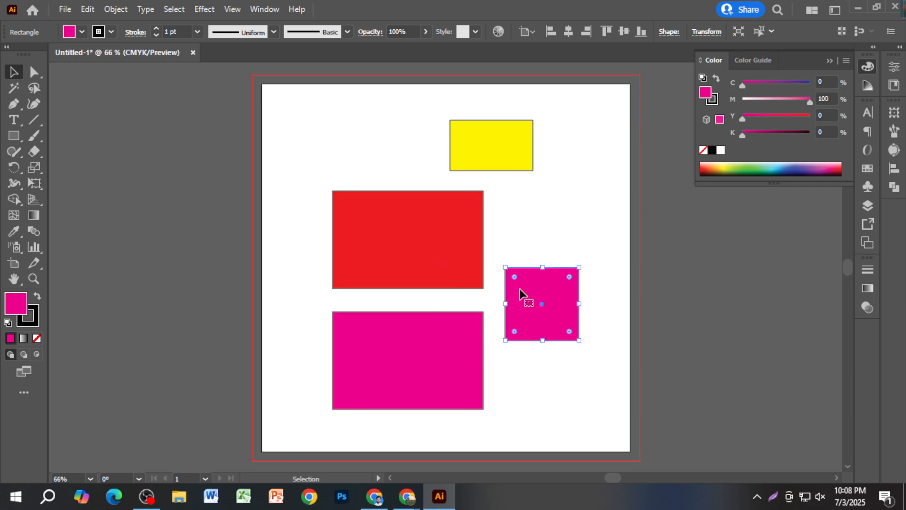
Step: Select all magenta-filled rectangles at once with the Magic Wand tool, and clear the selection with the Selection tool
{"action": "left_click", "coordinate": [14, 89]}
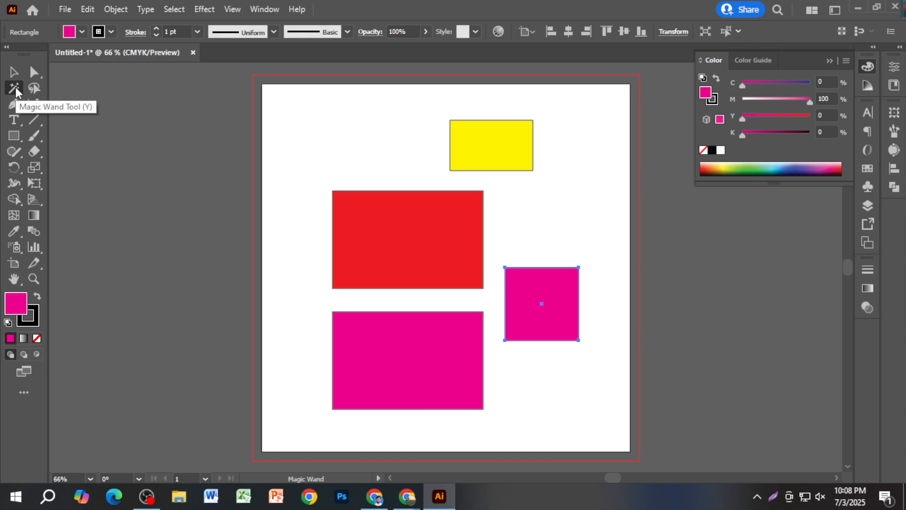
{"action": "left_click", "coordinate": [433, 318]}
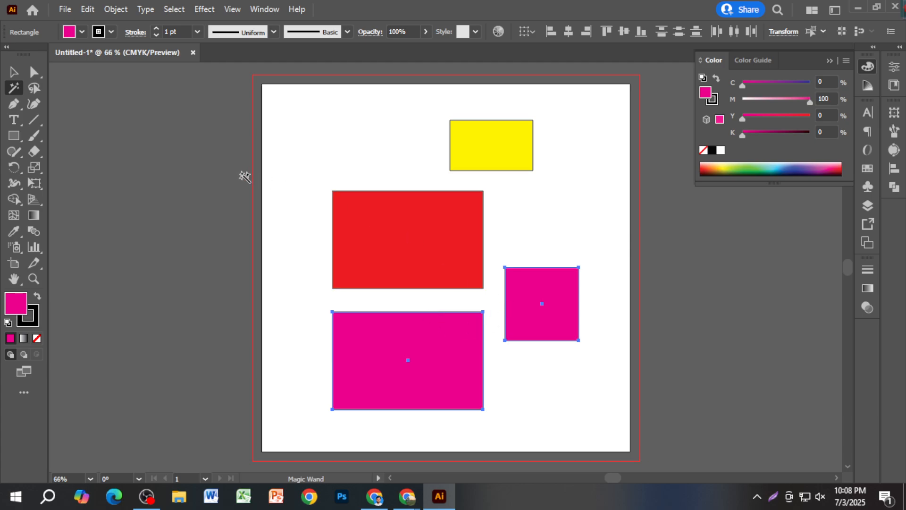
{"action": "left_click", "coordinate": [13, 71]}
{"action": "left_click", "coordinate": [220, 202]}
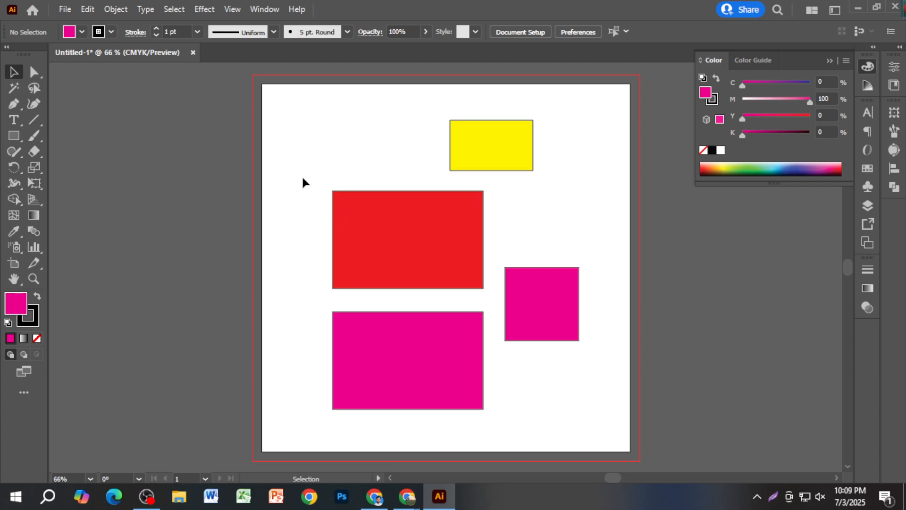
Step: Move the yellow rectangle beside the red one, shift all four rectangles together off the artboard onto the left pasteboard, and deselect them
{"action": "left_click_drag", "start_coordinate": [479, 166], "coordinate": [459, 183]}
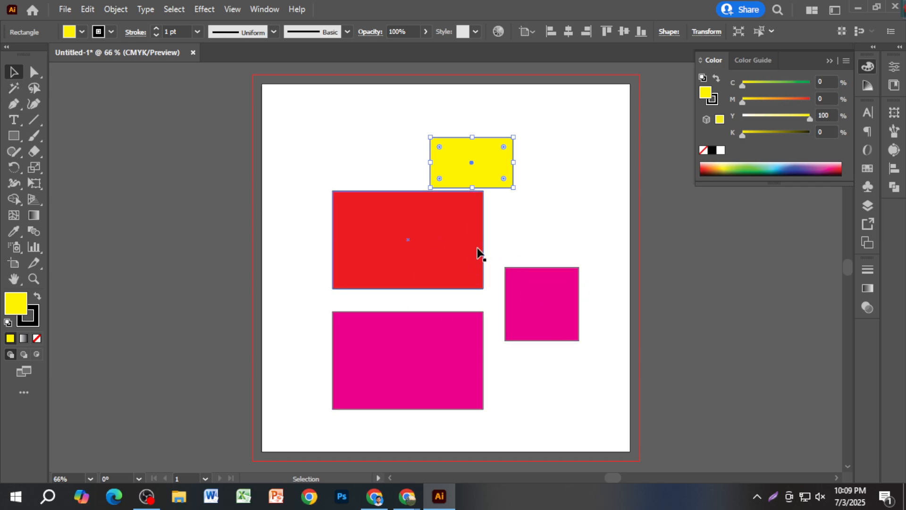
{"action": "left_click_drag", "start_coordinate": [480, 175], "coordinate": [570, 218]}
{"action": "scroll", "coordinate": [532, 208], "scroll_direction": "down", "scroll_amount": 1}
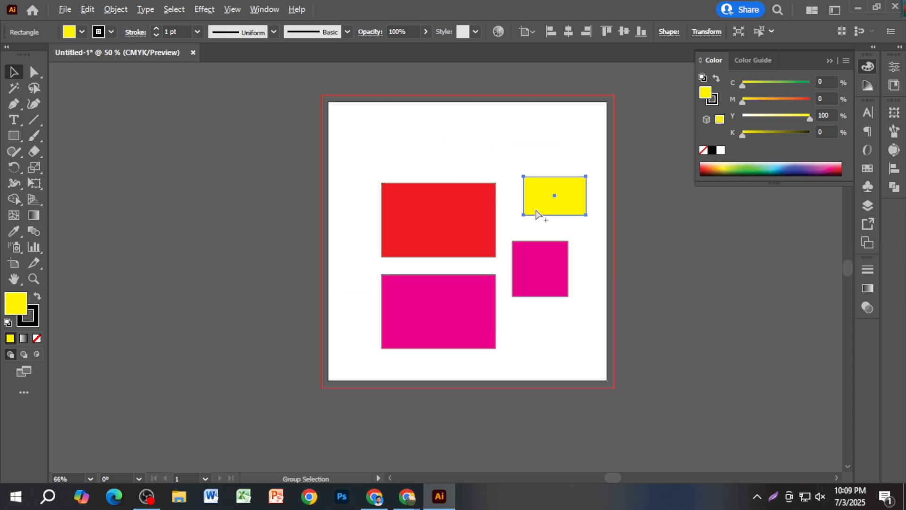
{"action": "left_click_drag", "start_coordinate": [430, 158], "coordinate": [576, 333]}
{"action": "left_click_drag", "start_coordinate": [538, 279], "coordinate": [268, 291]}
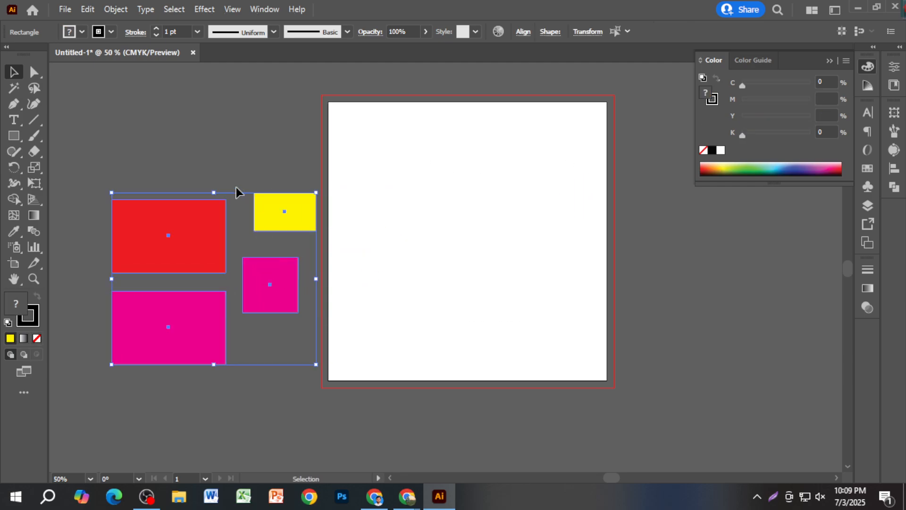
{"action": "left_click", "coordinate": [14, 88]}
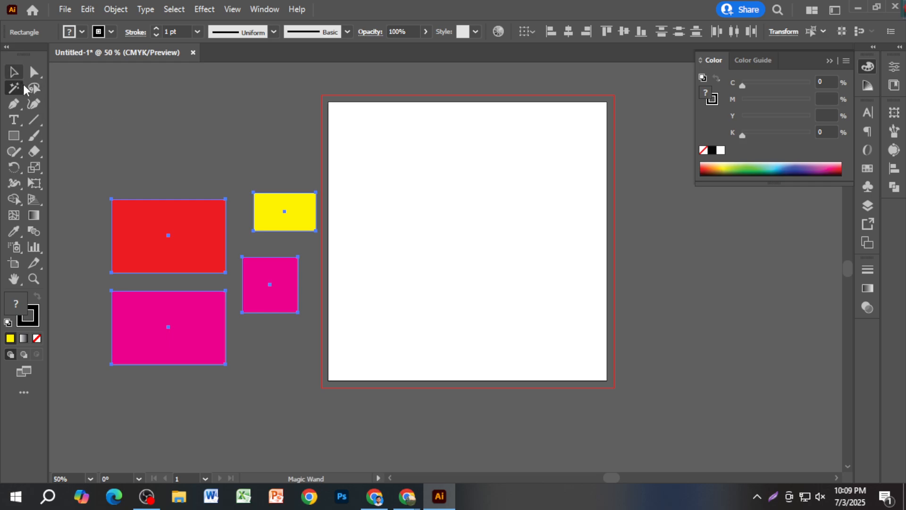
{"action": "left_click", "coordinate": [13, 72]}
{"action": "left_click", "coordinate": [109, 117]}
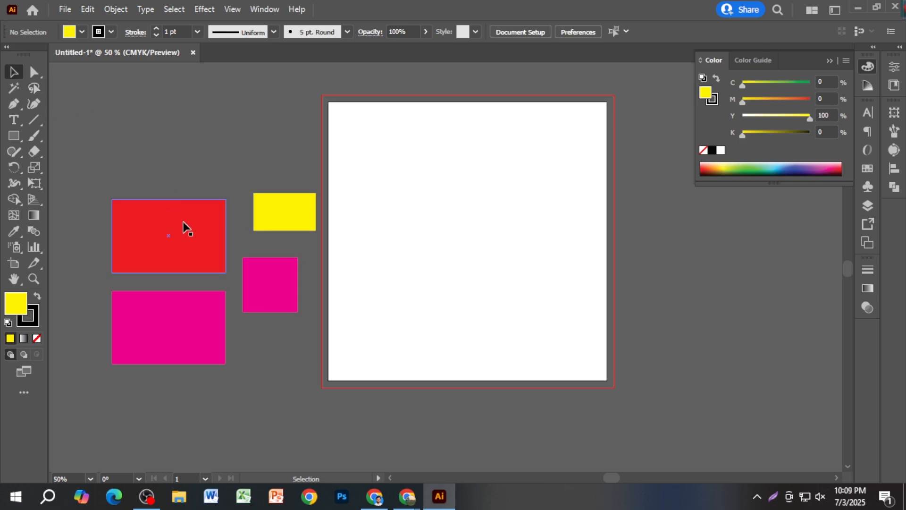
Step: Arrange the four rectangles closer together on the pasteboard and delete them all
{"action": "left_click_drag", "start_coordinate": [261, 302], "coordinate": [251, 347]}
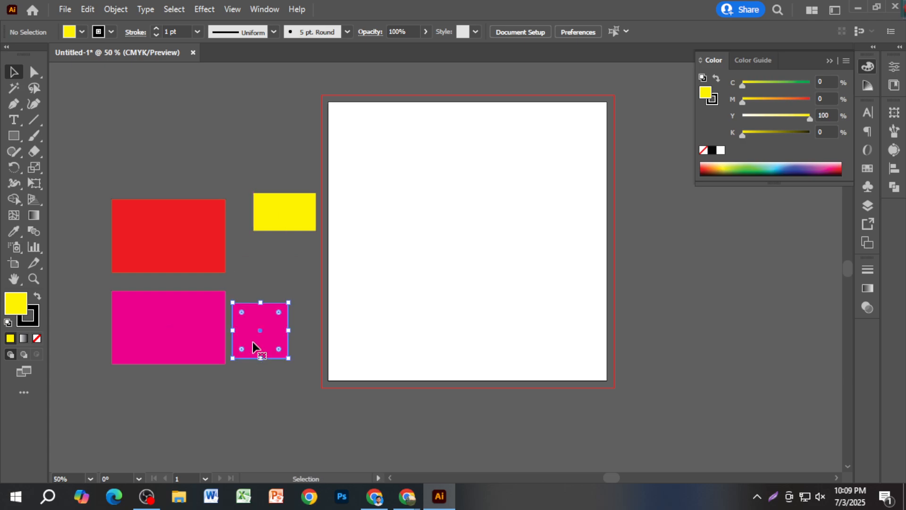
{"action": "left_click_drag", "start_coordinate": [275, 222], "coordinate": [259, 275]}
{"action": "left_click_drag", "start_coordinate": [186, 245], "coordinate": [189, 257]}
{"action": "left_click_drag", "start_coordinate": [275, 389], "coordinate": [263, 364]}
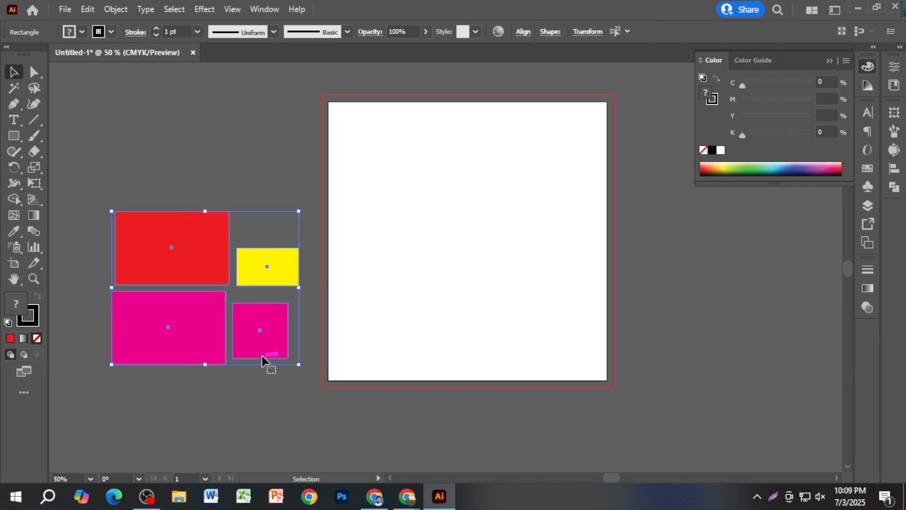
{"action": "key", "text": "Delete"}
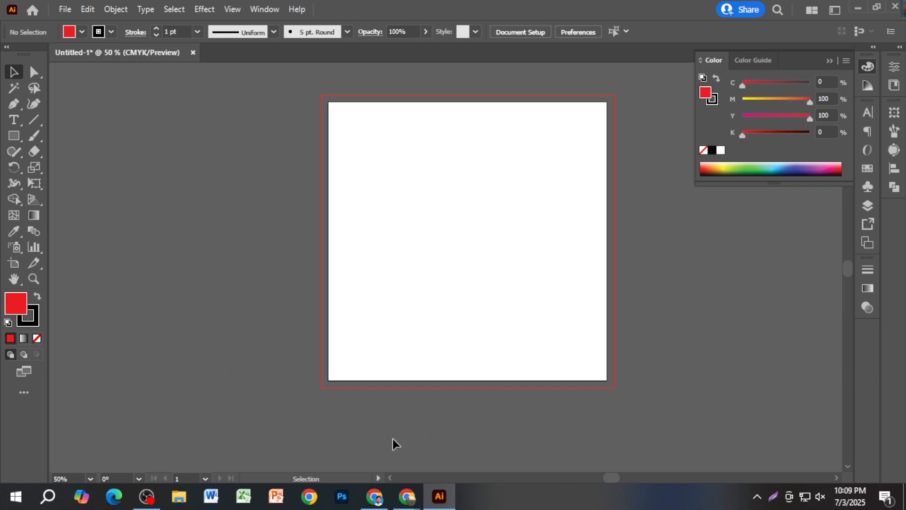
Step: Switch to Chrome and run a Google image search for "logo"
{"action": "left_click", "coordinate": [375, 495]}
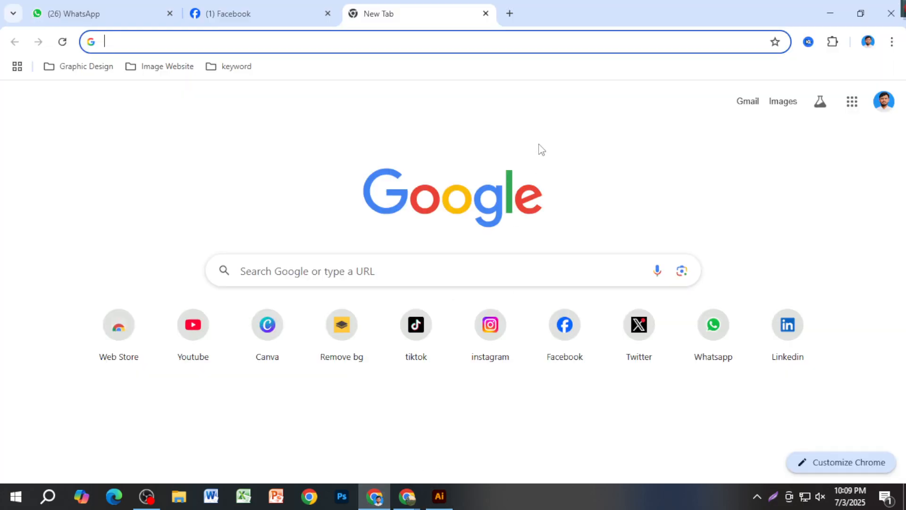
{"action": "left_click", "coordinate": [464, 40]}
{"action": "type", "text": "logo"}
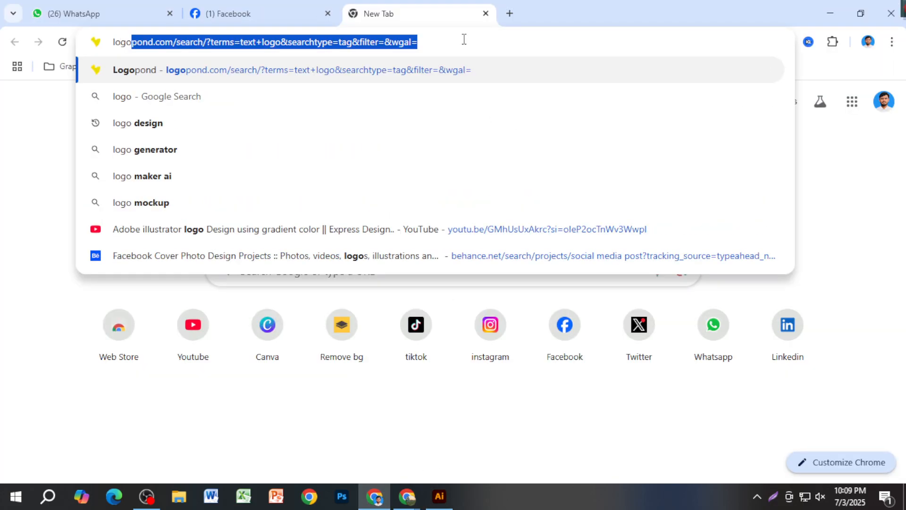
{"action": "key", "text": "Delete"}
{"action": "key", "text": "Return"}
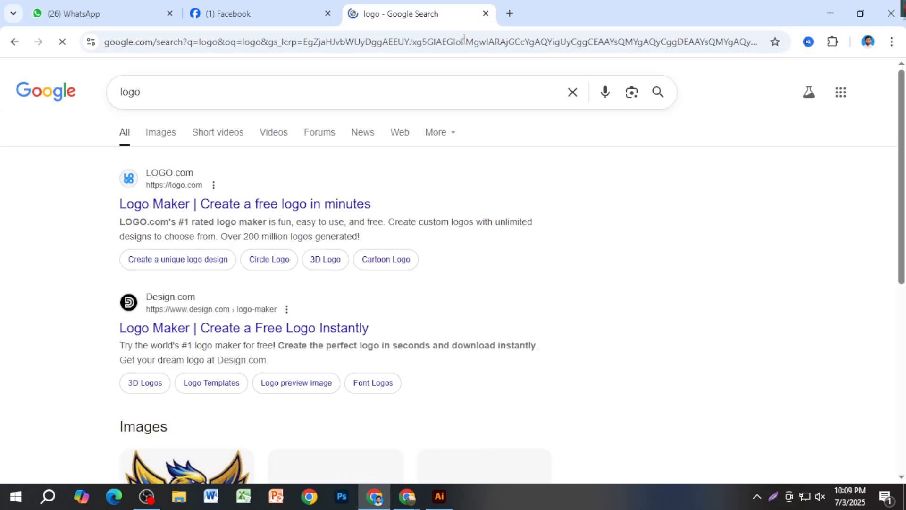
{"action": "left_click", "coordinate": [179, 140]}
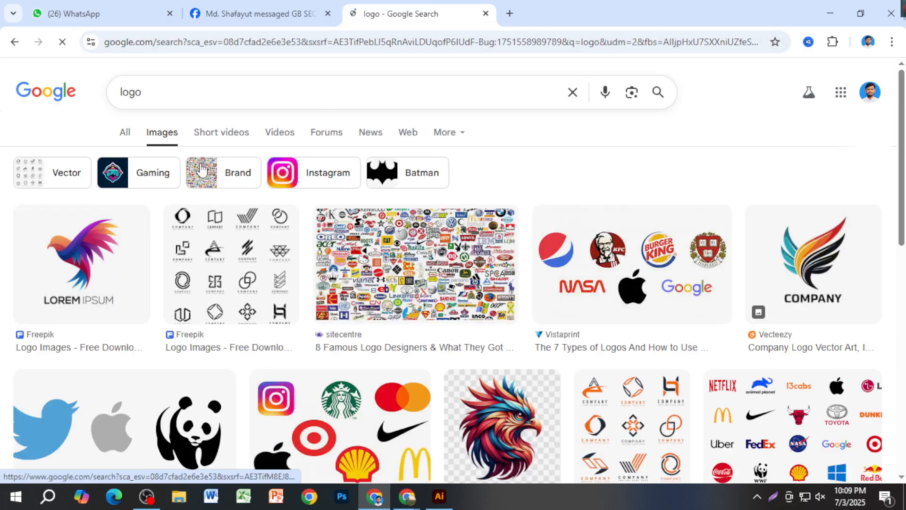
Step: Find the multicolored circular swirl logo from Vexels in the image results and copy its image
{"action": "scroll", "coordinate": [377, 296], "scroll_direction": "down", "scroll_amount": 4}
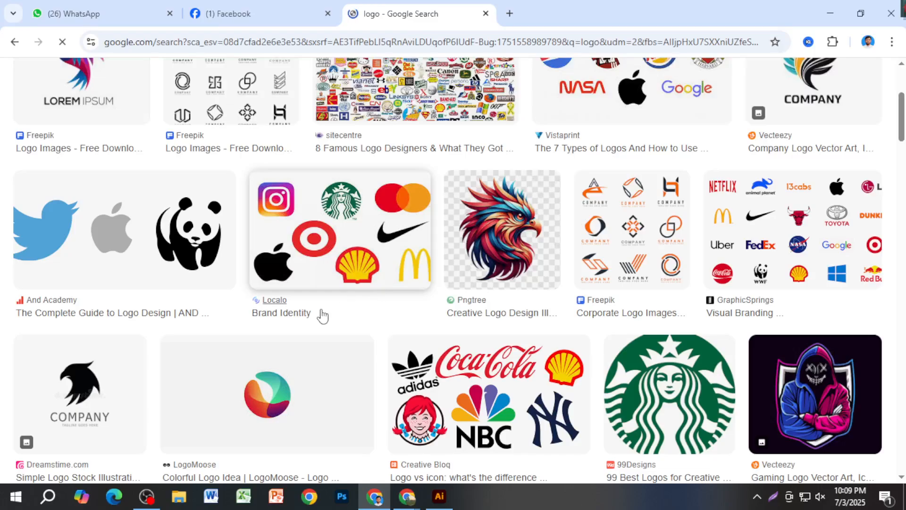
{"action": "scroll", "coordinate": [326, 321], "scroll_direction": "down", "scroll_amount": 6}
{"action": "scroll", "coordinate": [335, 345], "scroll_direction": "down", "scroll_amount": 1}
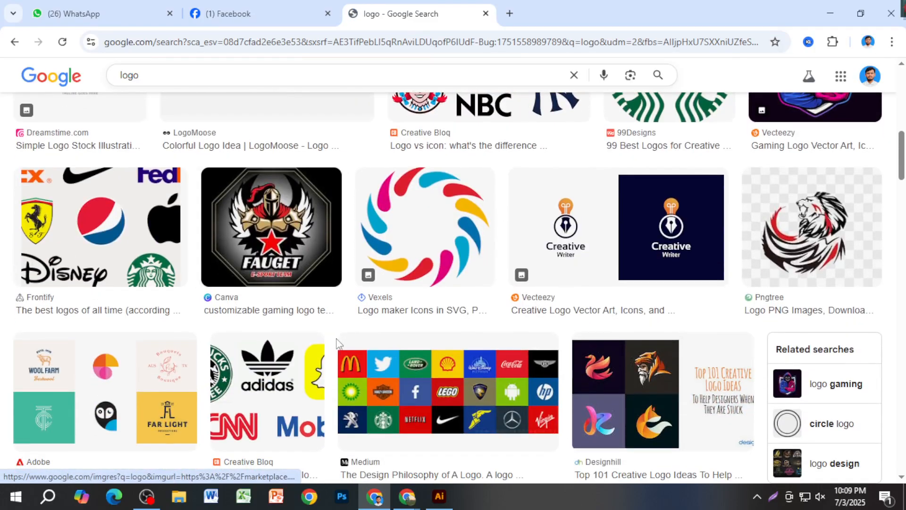
{"action": "left_click", "coordinate": [426, 233]}
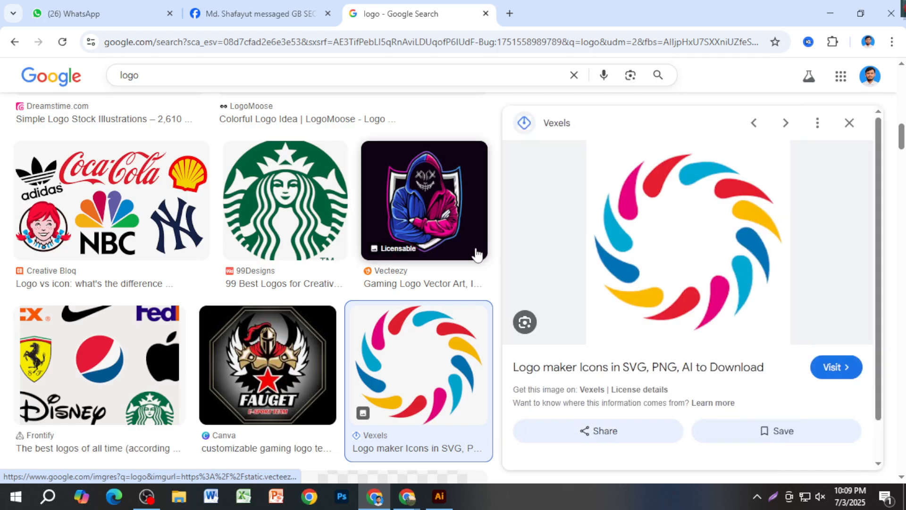
{"action": "right_click", "coordinate": [620, 226]}
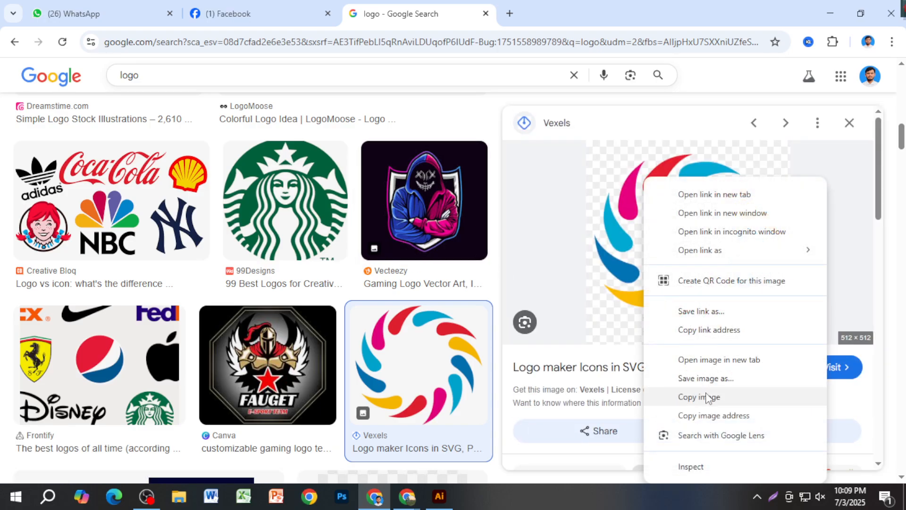
{"action": "left_click", "coordinate": [651, 397]}
{"action": "right_click", "coordinate": [422, 355]}
{"action": "left_click", "coordinate": [455, 275]}
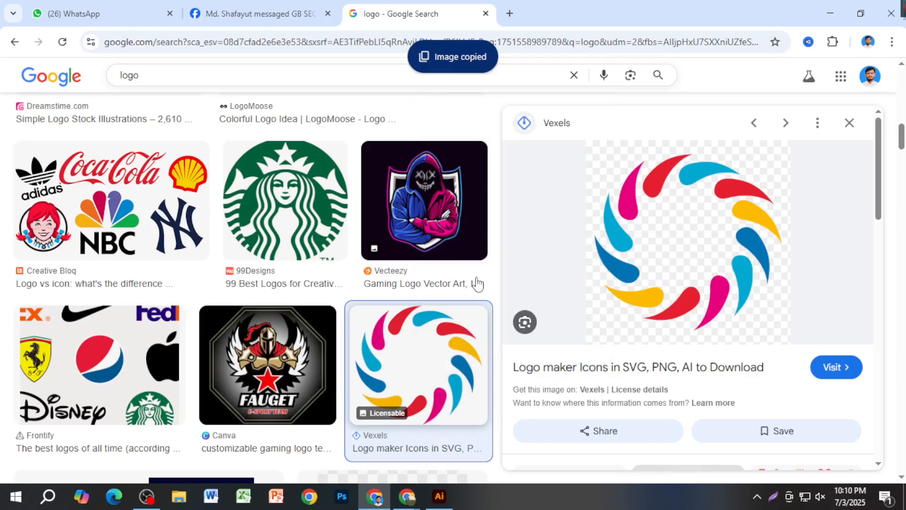
Step: Switch back to Illustrator, paste the copied logo image, and move it onto the pasteboard left of the artboard
{"action": "left_click", "coordinate": [443, 495]}
{"action": "key", "text": "ctrl+v"}
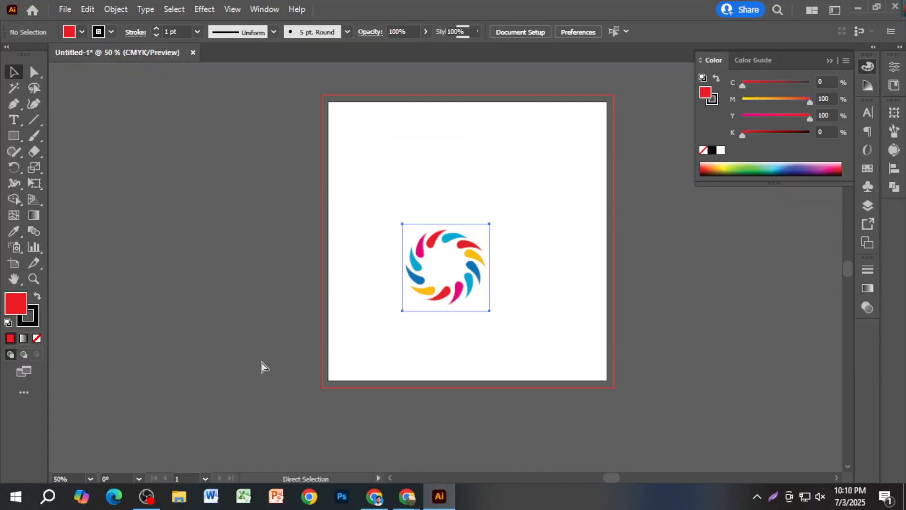
{"action": "left_click_drag", "start_coordinate": [441, 298], "coordinate": [231, 184]}
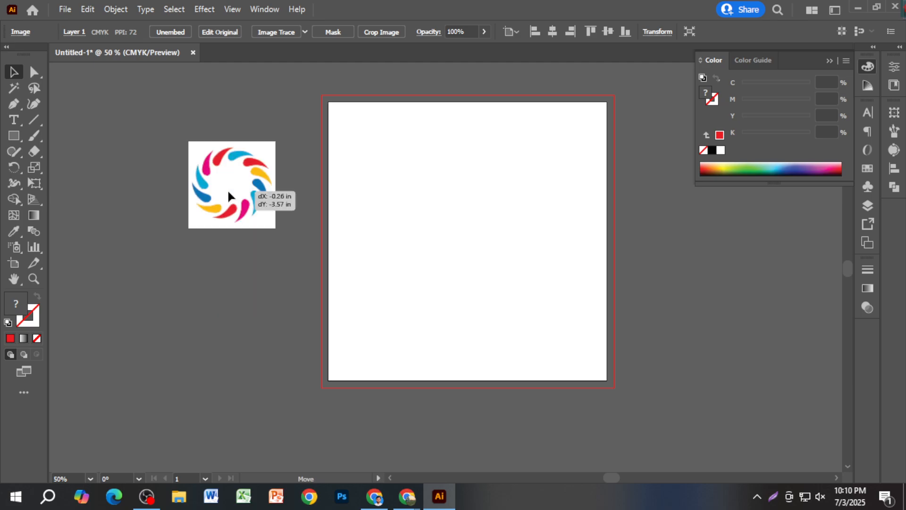
Step: Trace the pasted logo image with the Low Fidelity Photo preset and expand the tracing into vector paths
{"action": "left_click", "coordinate": [284, 33]}
{"action": "key", "text": "ctrl+z"}
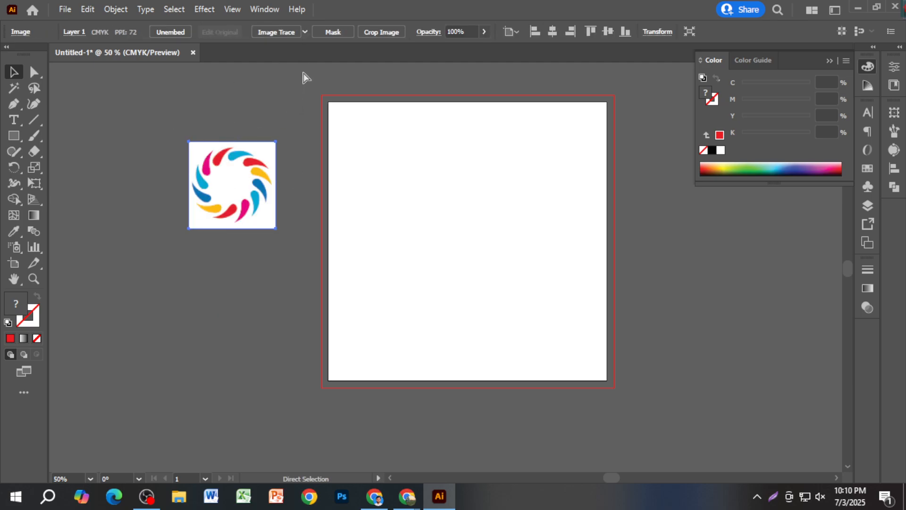
{"action": "left_click", "coordinate": [305, 32]}
{"action": "left_click", "coordinate": [317, 94]}
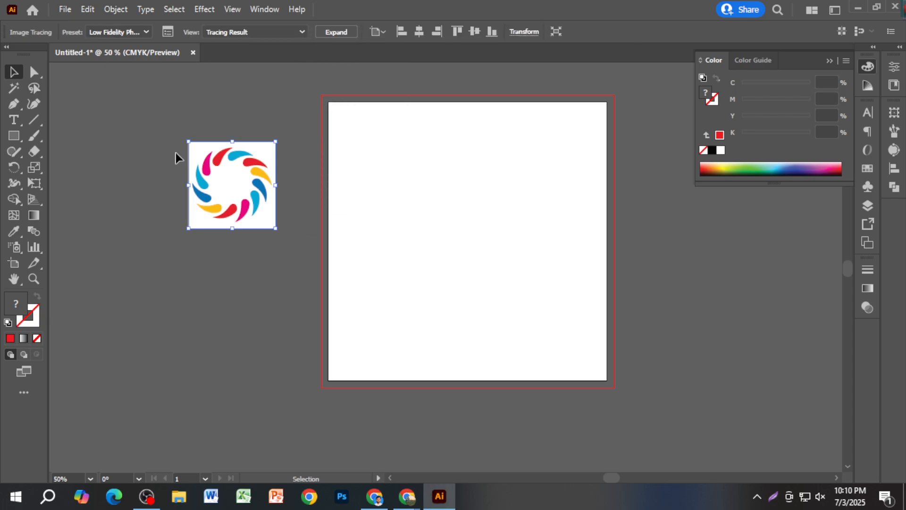
{"action": "scroll", "coordinate": [227, 188], "scroll_direction": "up", "scroll_amount": 4}
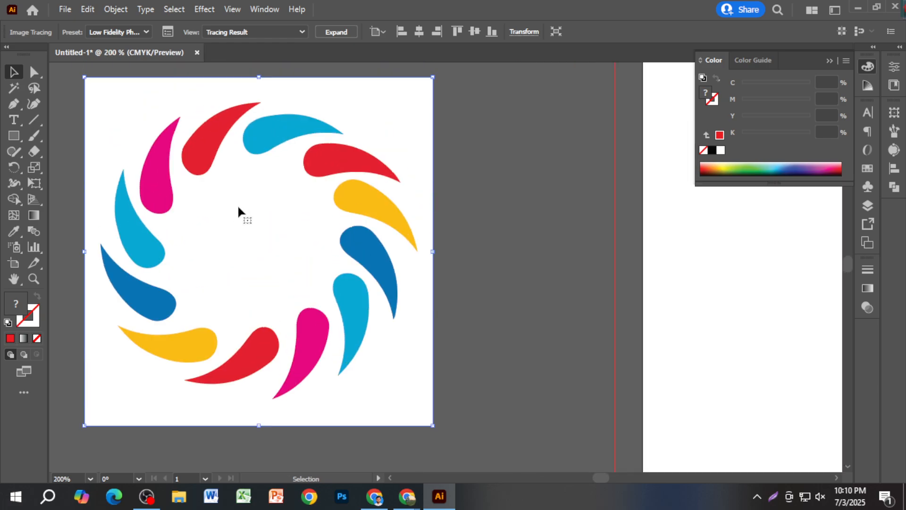
{"action": "right_click", "coordinate": [241, 213]}
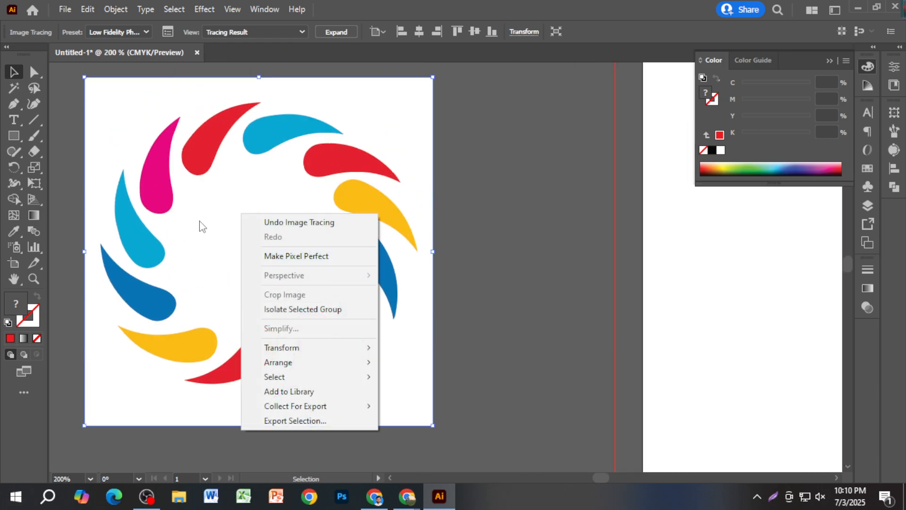
{"action": "left_click", "coordinate": [336, 32]}
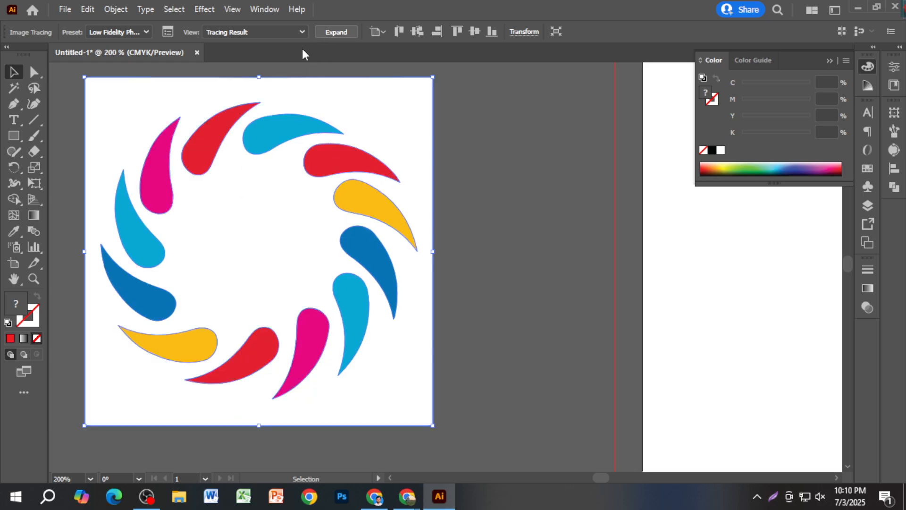
Step: Ungroup the expanded logo and delete its white background shape
{"action": "right_click", "coordinate": [255, 176]}
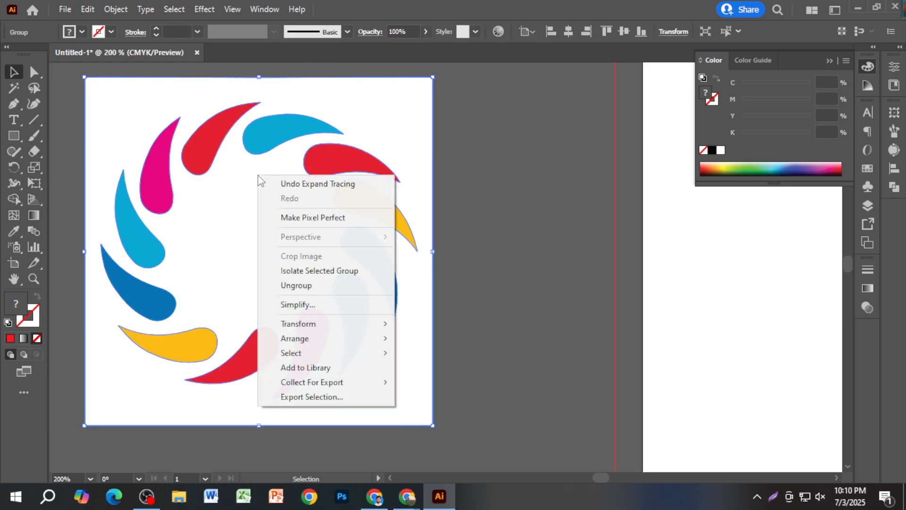
{"action": "left_click", "coordinate": [297, 286]}
{"action": "left_click", "coordinate": [471, 207]}
{"action": "left_click", "coordinate": [423, 152]}
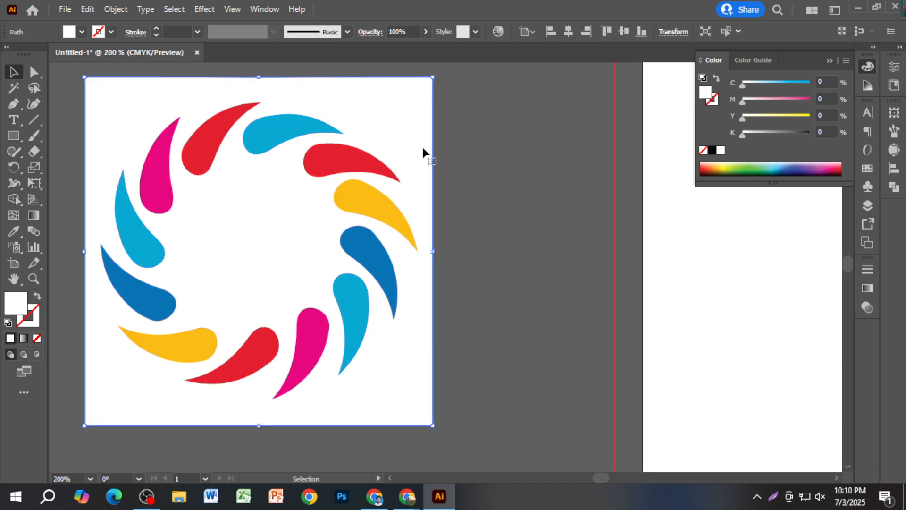
{"action": "key", "text": "Delete"}
Step: Select the logo's magenta swirl shapes together with the Magic Wand tool
{"action": "left_click", "coordinate": [13, 89]}
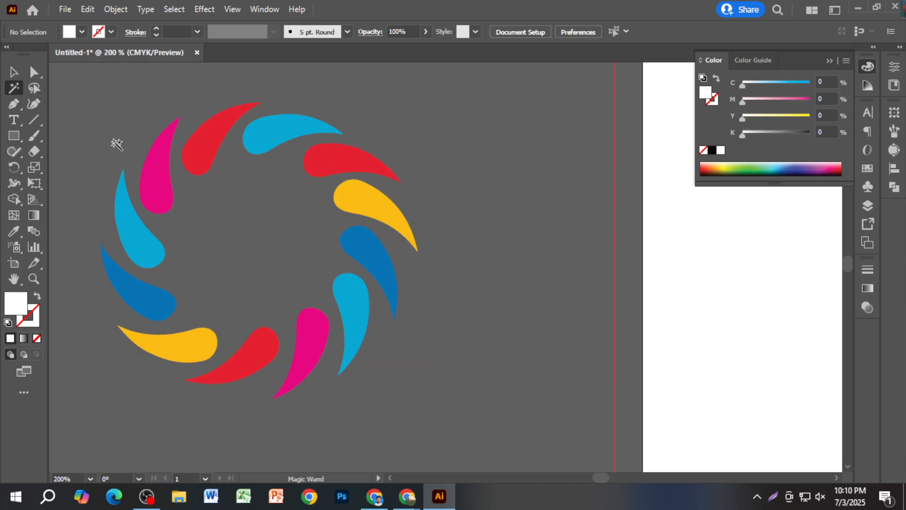
{"action": "left_click", "coordinate": [150, 178]}
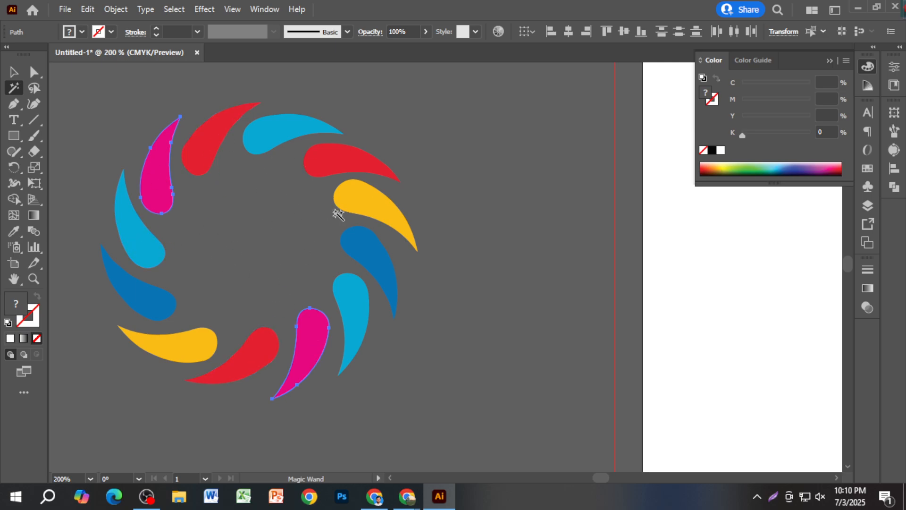
Step: Select the logo's light blue swirl shapes together with the Magic Wand tool
{"action": "left_click", "coordinate": [278, 136]}
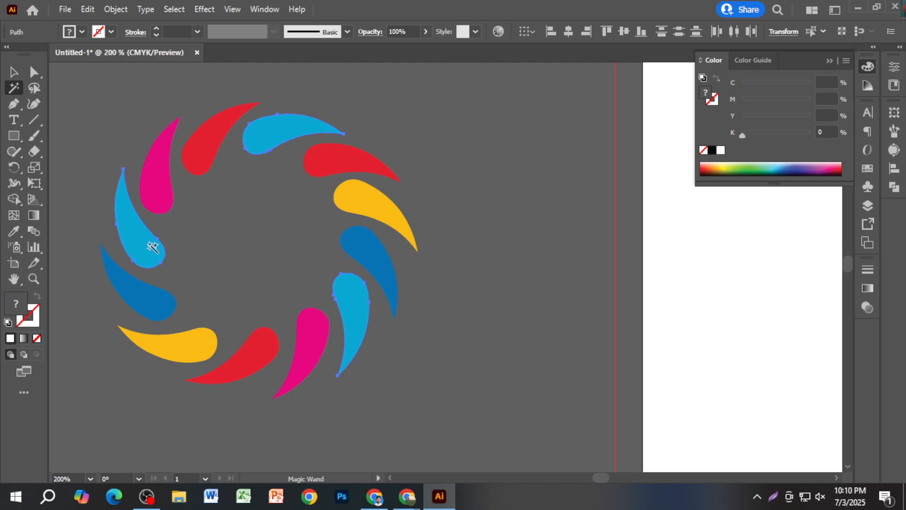
{"action": "scroll", "coordinate": [197, 200], "scroll_direction": "up", "scroll_amount": 1}
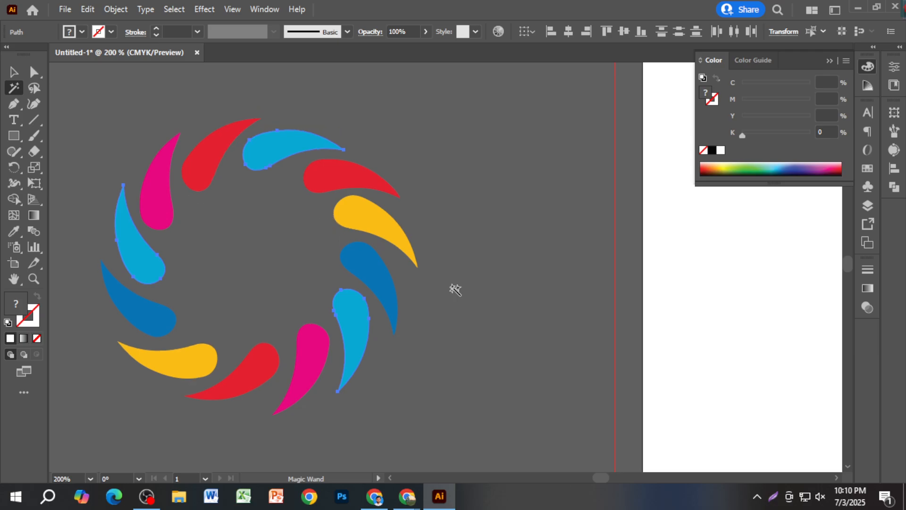
{"action": "left_click", "coordinate": [773, 497]}
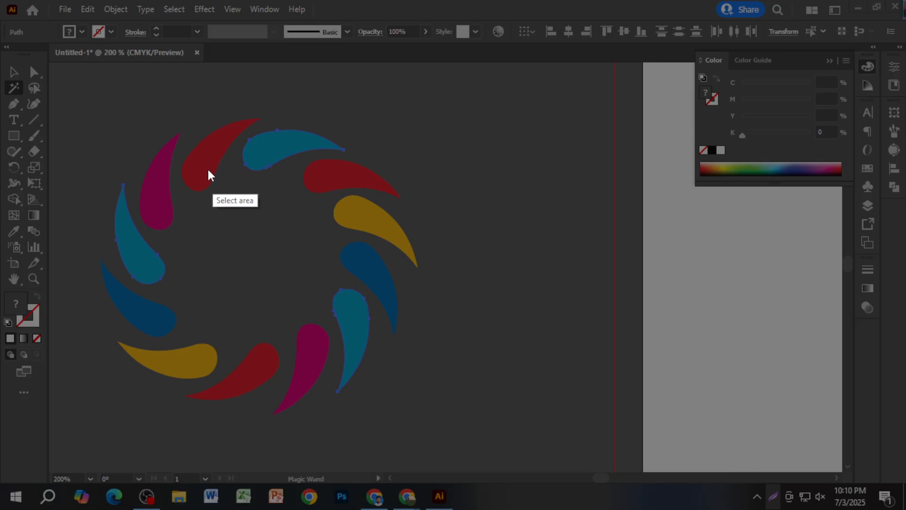
{"action": "mouse_move", "coordinate": [85, 116]}
{"action": "left_mouse_down"}
{"action": "mouse_move", "coordinate": [449, 398]}
{"action": "mouse_move", "coordinate": [454, 419]}
{"action": "left_mouse_up"}
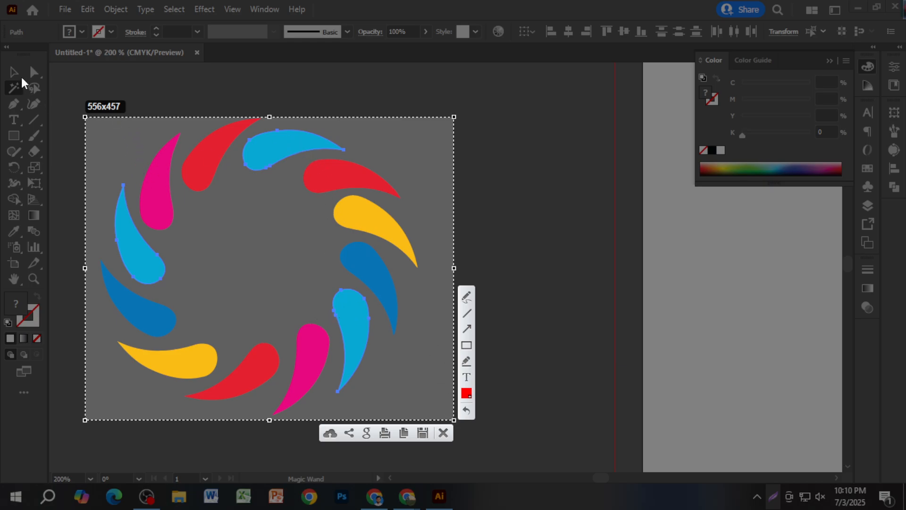
{"action": "left_click", "coordinate": [443, 433]}
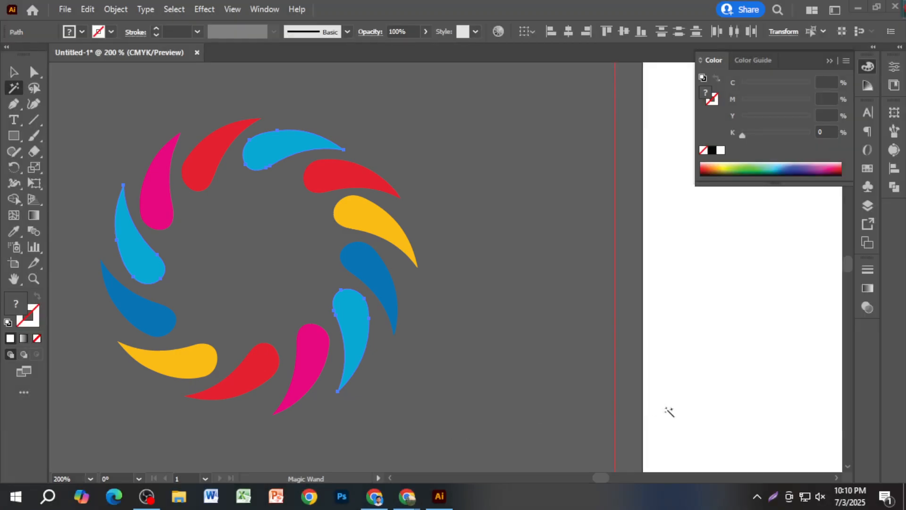
Step: Select all the traced swirl shapes of the logo and delete them from the pasteboard
{"action": "left_click", "coordinate": [15, 72]}
{"action": "left_click", "coordinate": [122, 93]}
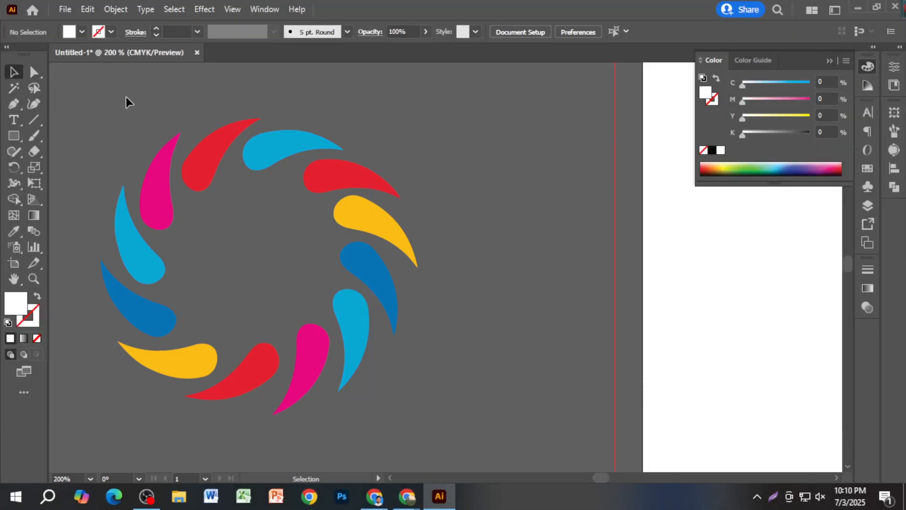
{"action": "scroll", "coordinate": [261, 203], "scroll_direction": "down", "scroll_amount": 1}
{"action": "scroll", "coordinate": [250, 231], "scroll_direction": "up", "scroll_amount": 1}
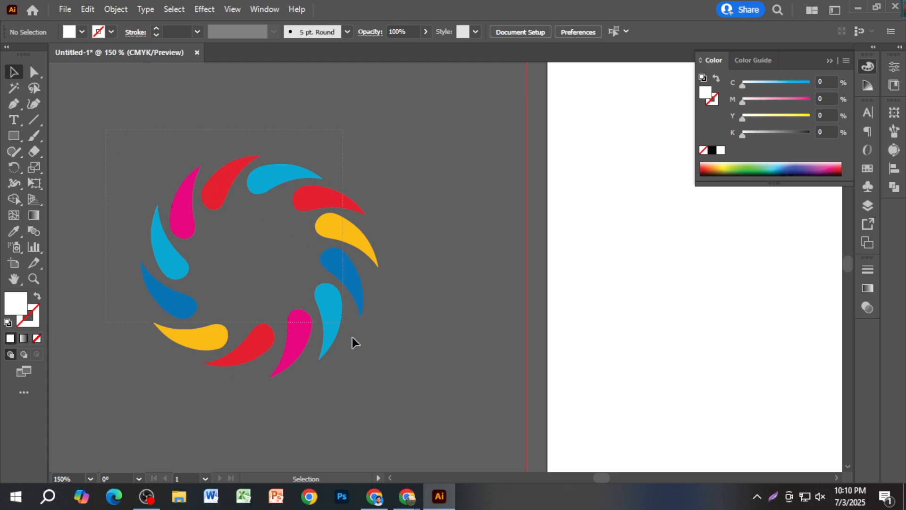
{"action": "left_click_drag", "start_coordinate": [409, 407], "coordinate": [413, 399]}
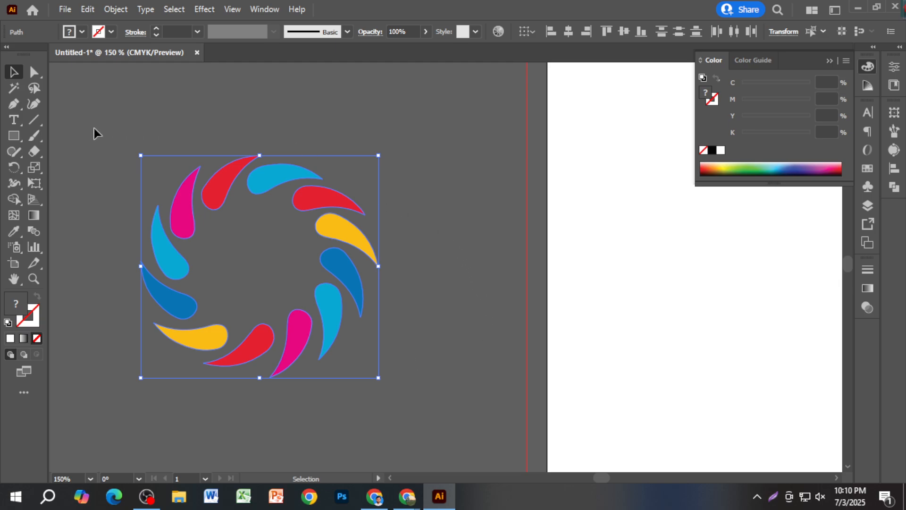
{"action": "left_click", "coordinate": [113, 136]}
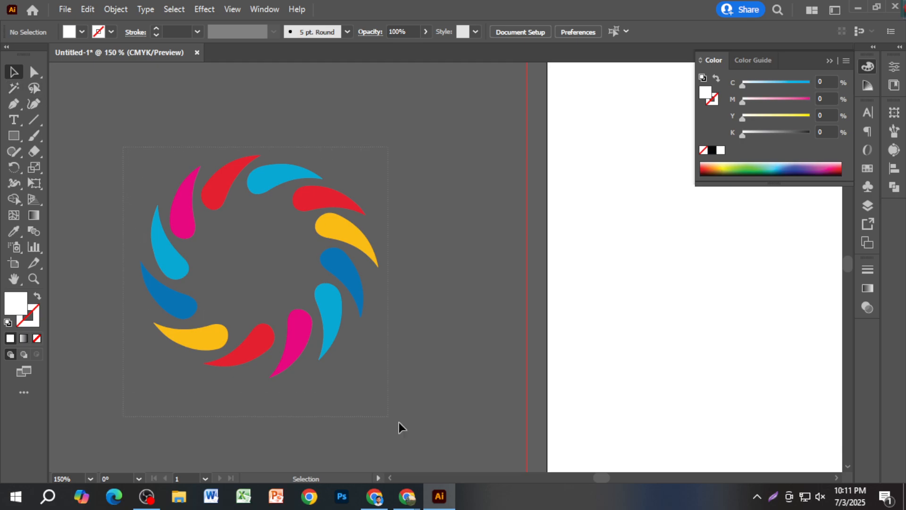
{"action": "key", "text": "ctrl+a"}
{"action": "key", "text": "Delete"}
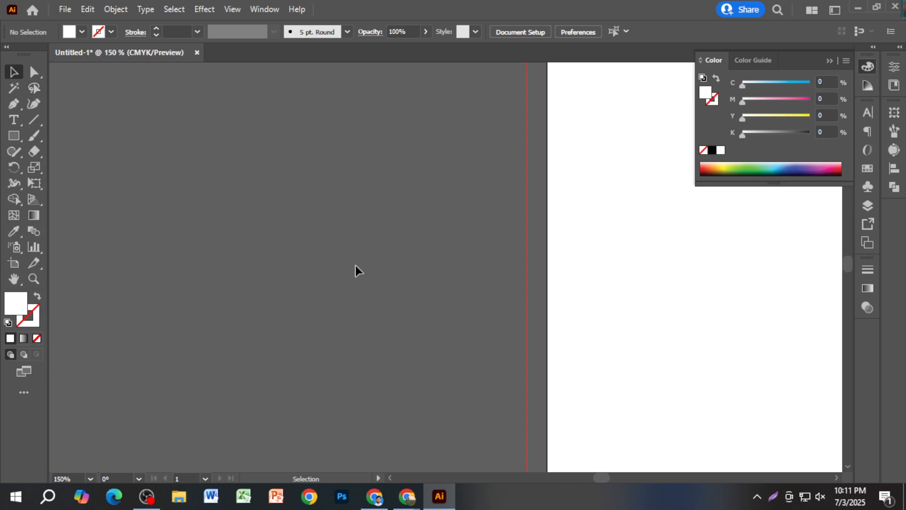
Step: Paste the copied logo image again and move it onto the pasteboard beside the artboard
{"action": "key", "text": "ctrl+v"}
{"action": "left_click_drag", "start_coordinate": [357, 274], "coordinate": [296, 247]}
Step: Try to select the light blue swirl at the top of the logo image by outlining it with the Lasso tool
{"action": "left_click", "coordinate": [38, 90]}
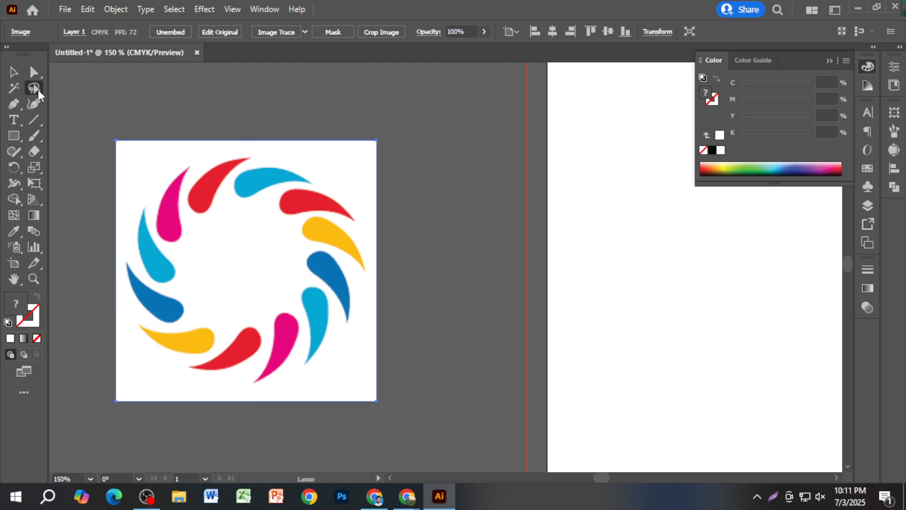
{"action": "scroll", "coordinate": [254, 182], "scroll_direction": "up", "scroll_amount": 5}
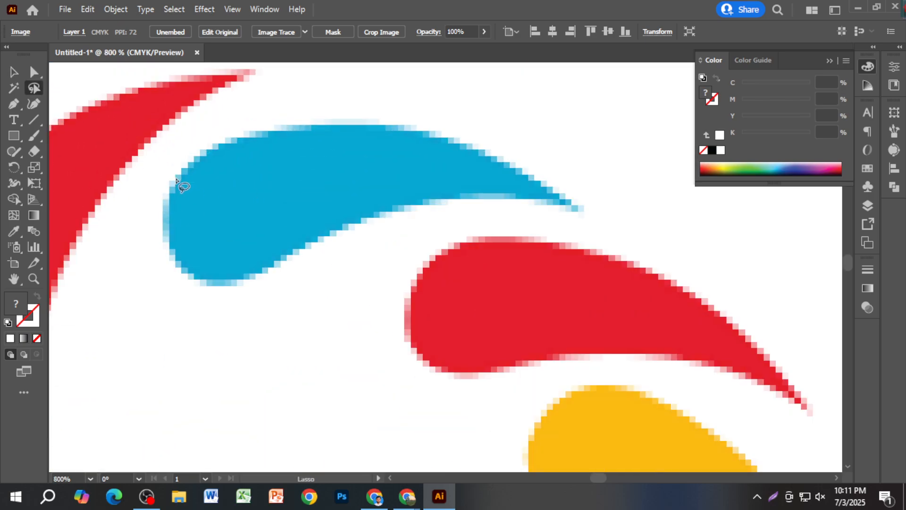
{"action": "mouse_move", "coordinate": [175, 177]}
{"action": "left_mouse_down"}
{"action": "mouse_move", "coordinate": [279, 134]}
{"action": "mouse_move", "coordinate": [405, 134]}
{"action": "mouse_move", "coordinate": [505, 158]}
{"action": "mouse_move", "coordinate": [574, 205]}
{"action": "mouse_move", "coordinate": [473, 199]}
{"action": "mouse_move", "coordinate": [382, 219]}
{"action": "mouse_move", "coordinate": [235, 280]}
{"action": "left_mouse_up"}
{"action": "mouse_move", "coordinate": [172, 260]}
{"action": "left_mouse_down"}
{"action": "mouse_move", "coordinate": [166, 232]}
{"action": "mouse_move", "coordinate": [177, 176]}
{"action": "left_mouse_up"}
{"action": "scroll", "coordinate": [272, 199], "scroll_direction": "down", "scroll_amount": 3}
{"action": "scroll", "coordinate": [272, 200], "scroll_direction": "down", "scroll_amount": 2}
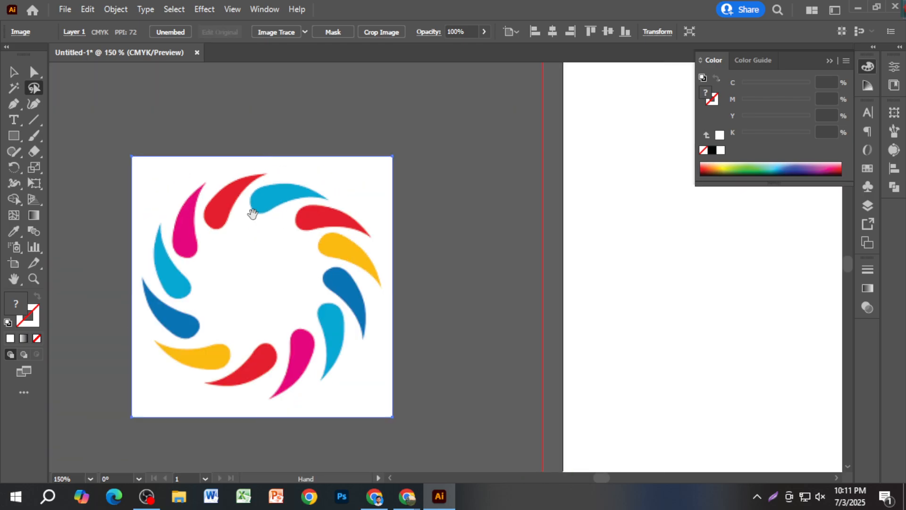
{"action": "left_click_drag", "start_coordinate": [251, 230], "coordinate": [305, 216]}
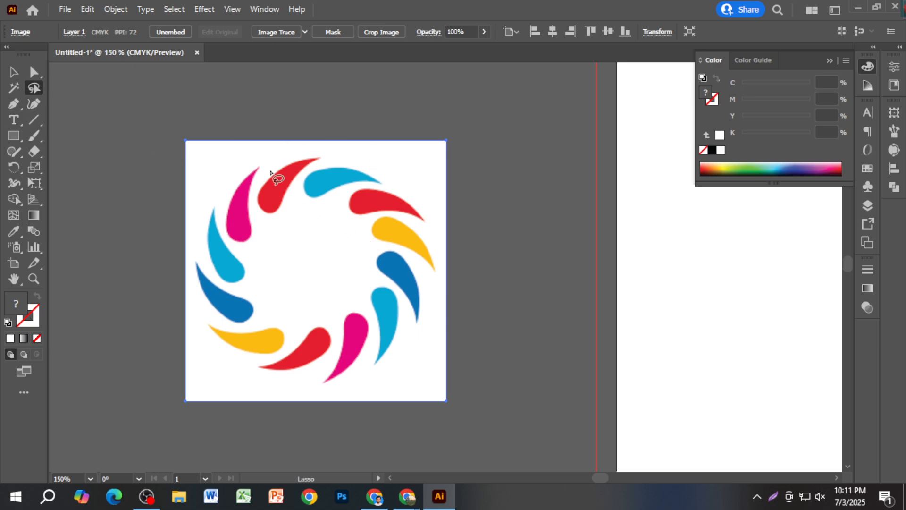
Step: Deselect the logo image, try the Lasso tool around its upper red swirl, and clear the selection again
{"action": "left_click", "coordinate": [13, 71]}
{"action": "left_click", "coordinate": [94, 113]}
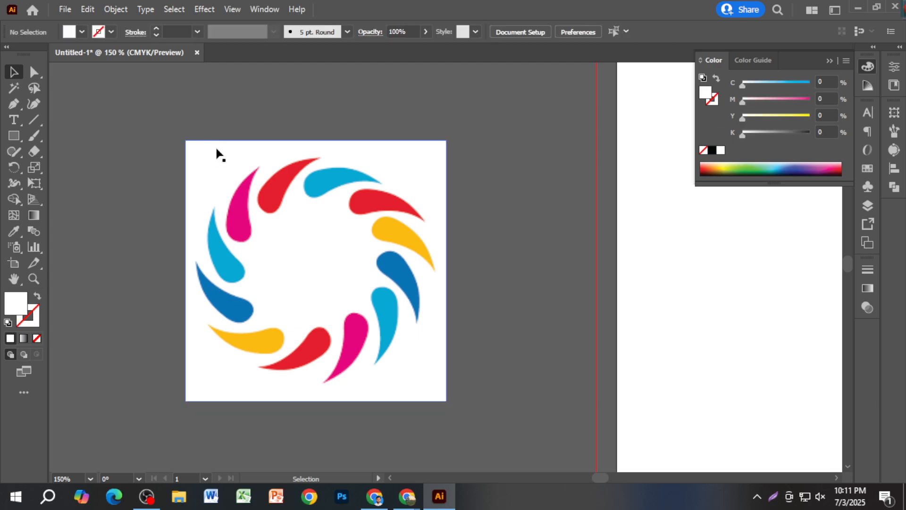
{"action": "left_click", "coordinate": [36, 92]}
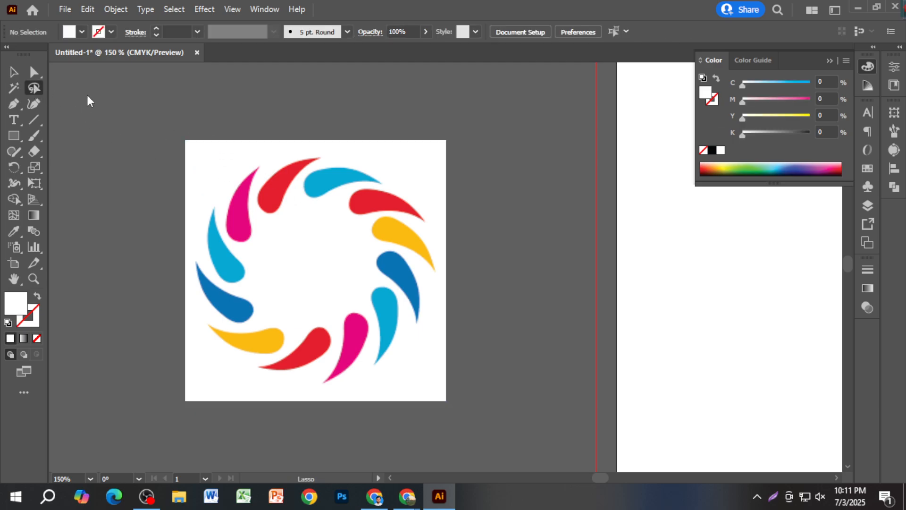
{"action": "mouse_move", "coordinate": [285, 220]}
{"action": "left_mouse_down"}
{"action": "mouse_move", "coordinate": [273, 208]}
{"action": "mouse_move", "coordinate": [263, 219]}
{"action": "mouse_move", "coordinate": [303, 212]}
{"action": "mouse_move", "coordinate": [291, 198]}
{"action": "left_mouse_up"}
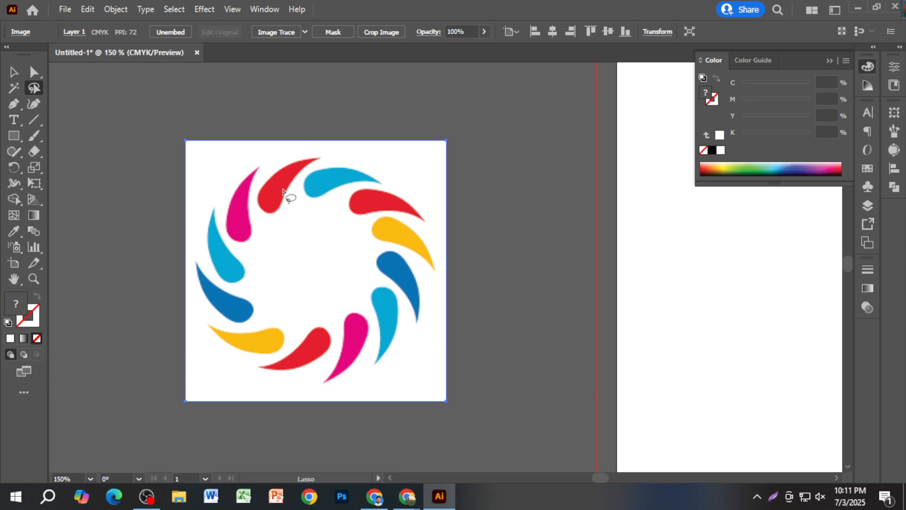
{"action": "left_click", "coordinate": [13, 72]}
{"action": "left_click", "coordinate": [78, 102]}
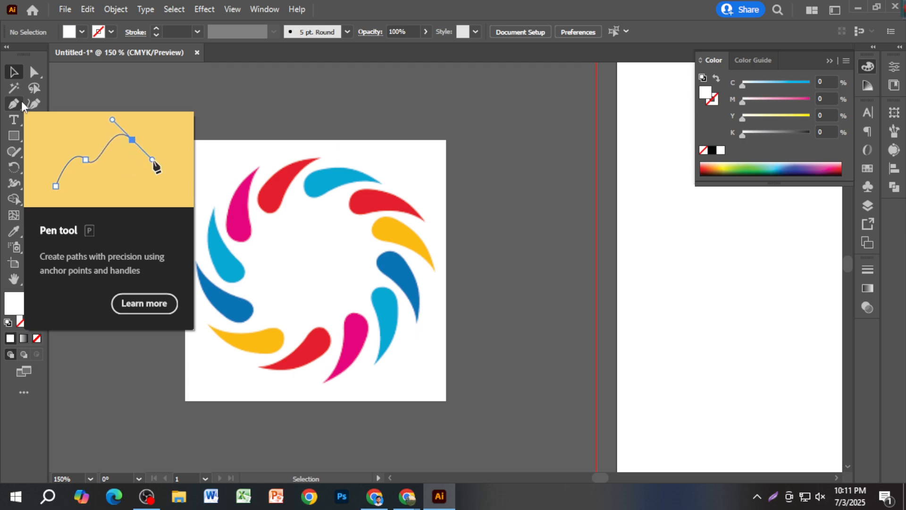
Step: Move the logo image about 3.5 in left and 2.4 in up, farther from the artboard, and deselect it
{"action": "left_click_drag", "start_coordinate": [291, 234], "coordinate": [307, 254]}
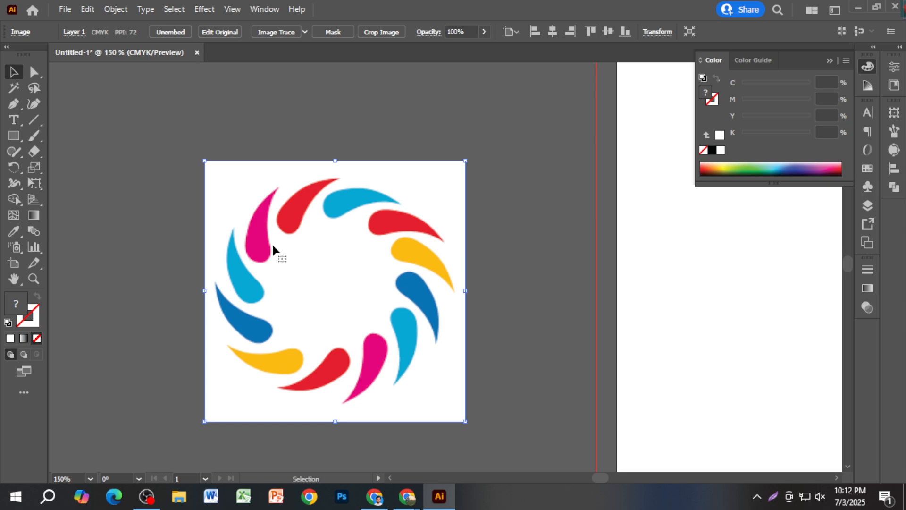
{"action": "left_click", "coordinate": [333, 125]}
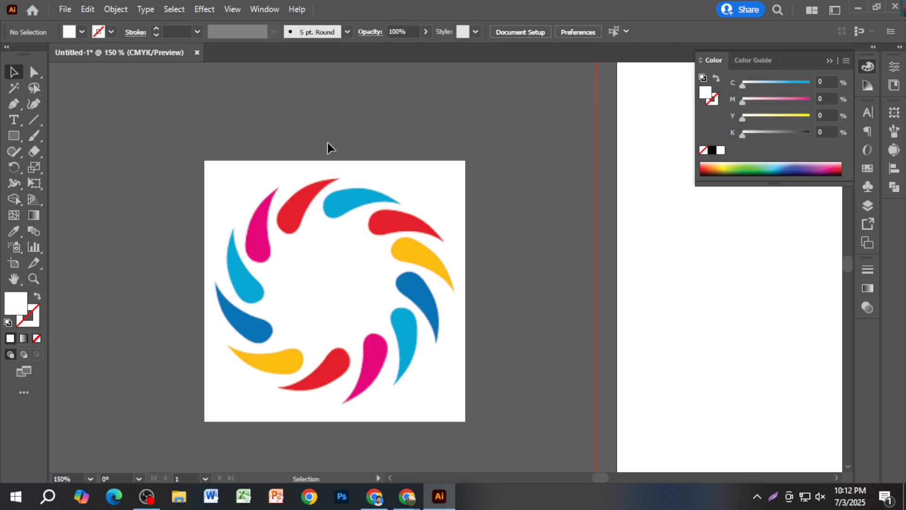
{"action": "left_click", "coordinate": [307, 164]}
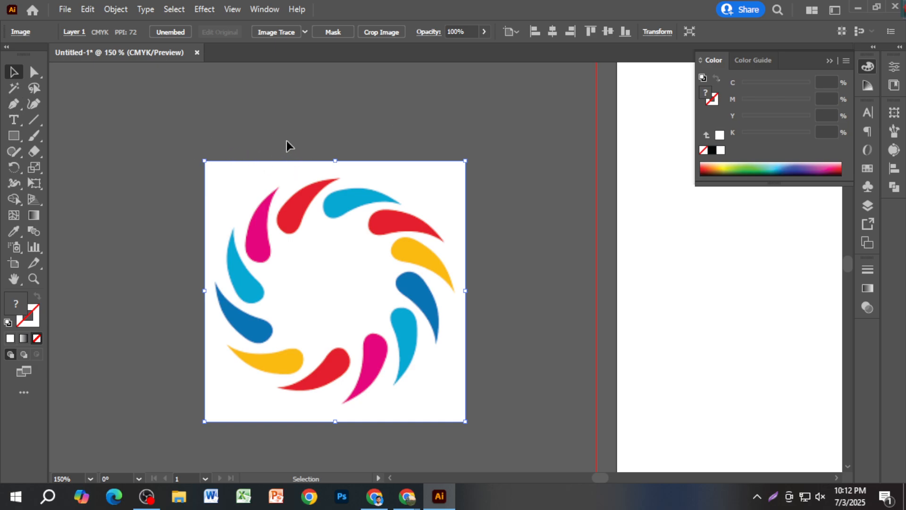
{"action": "scroll", "coordinate": [285, 141], "scroll_direction": "down", "scroll_amount": 2}
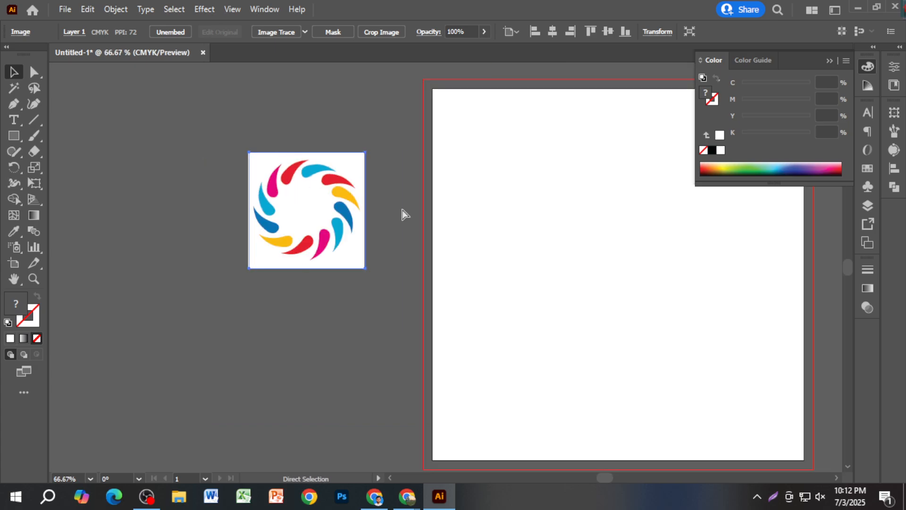
{"action": "scroll", "coordinate": [337, 201], "scroll_direction": "down", "scroll_amount": 2}
{"action": "left_click_drag", "start_coordinate": [466, 239], "coordinate": [429, 225]}
{"action": "left_click_drag", "start_coordinate": [286, 201], "coordinate": [215, 155]}
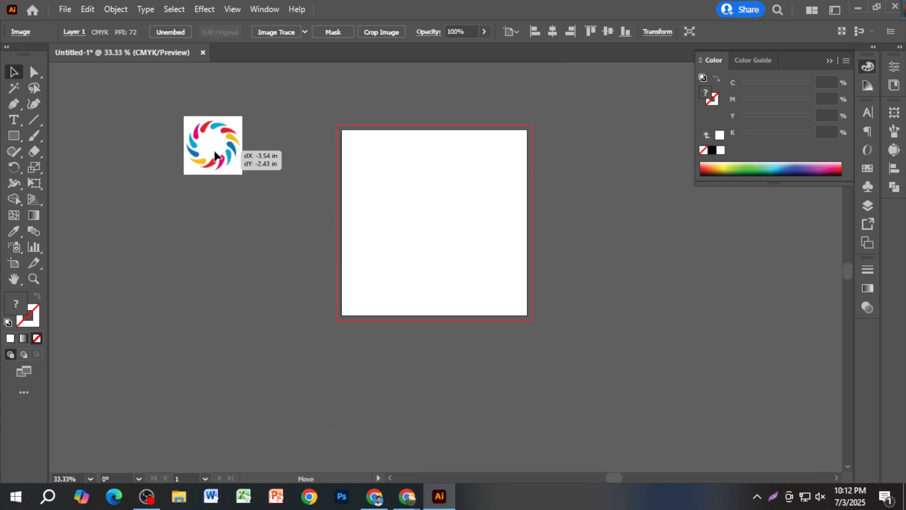
{"action": "left_click", "coordinate": [241, 208]}
Step: Draw a wavy curve with the Pen tool across the lower artboard, extending past both of its side edges
{"action": "scroll", "coordinate": [424, 303], "scroll_direction": "up", "scroll_amount": 2}
{"action": "scroll", "coordinate": [446, 288], "scroll_direction": "up", "scroll_amount": 1}
{"action": "scroll", "coordinate": [433, 293], "scroll_direction": "down", "scroll_amount": 1}
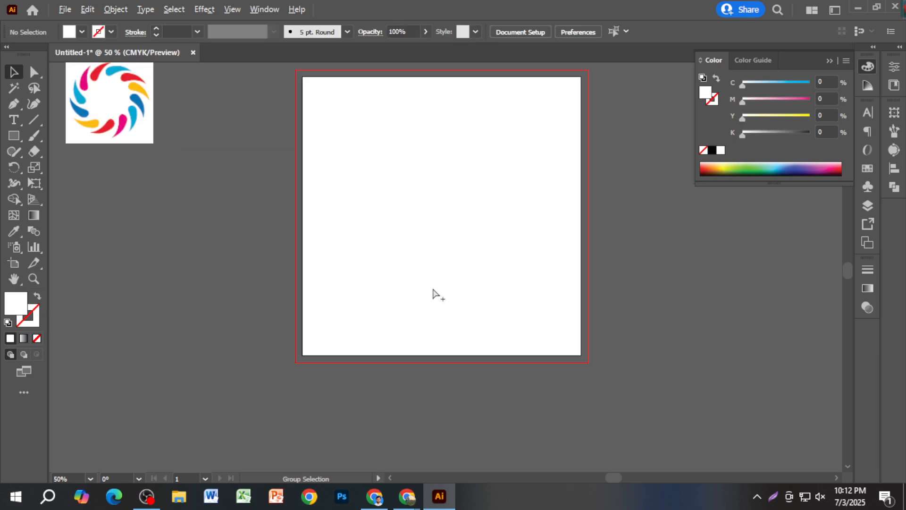
{"action": "left_click", "coordinate": [14, 105]}
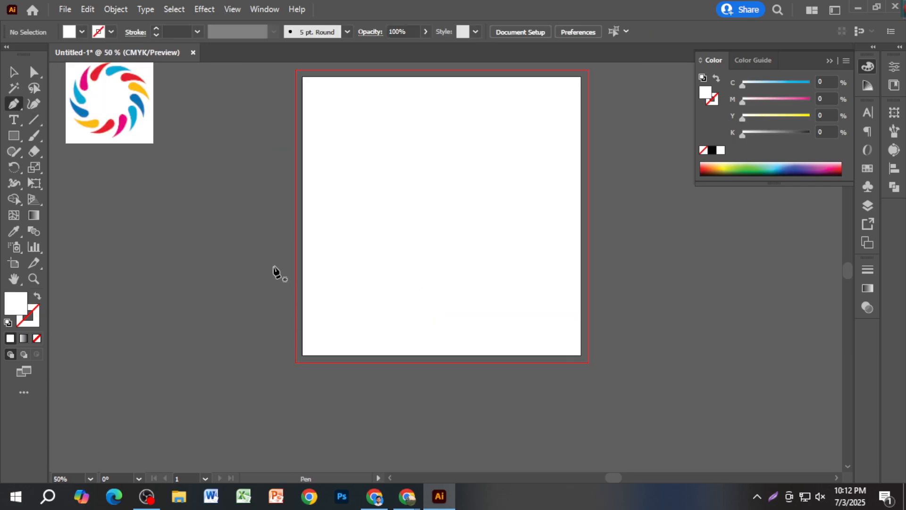
{"action": "left_click_drag", "start_coordinate": [421, 273], "coordinate": [504, 348]}
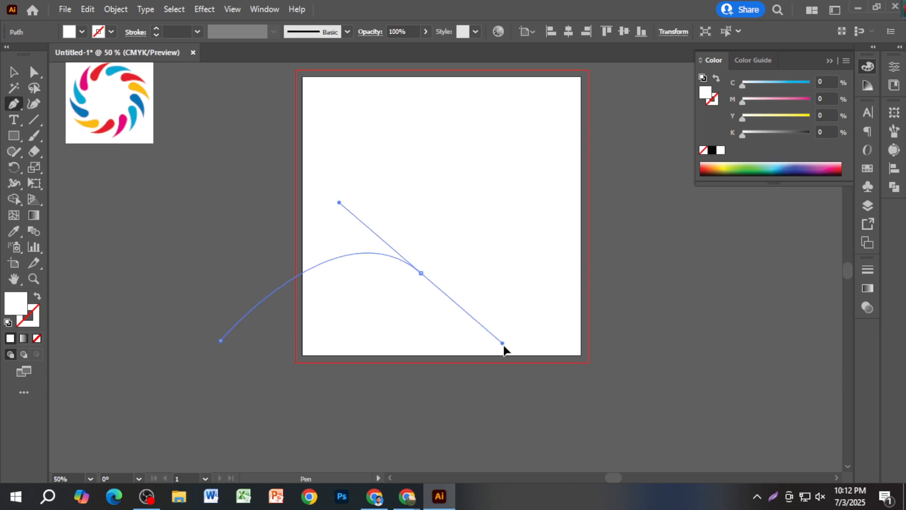
{"action": "left_click", "coordinate": [664, 252]}
Step: Close the wavy path with straight segments running beneath the artboard and back to the starting anchor
{"action": "left_click", "coordinate": [659, 363]}
{"action": "left_click", "coordinate": [520, 405]}
{"action": "left_click", "coordinate": [314, 414]}
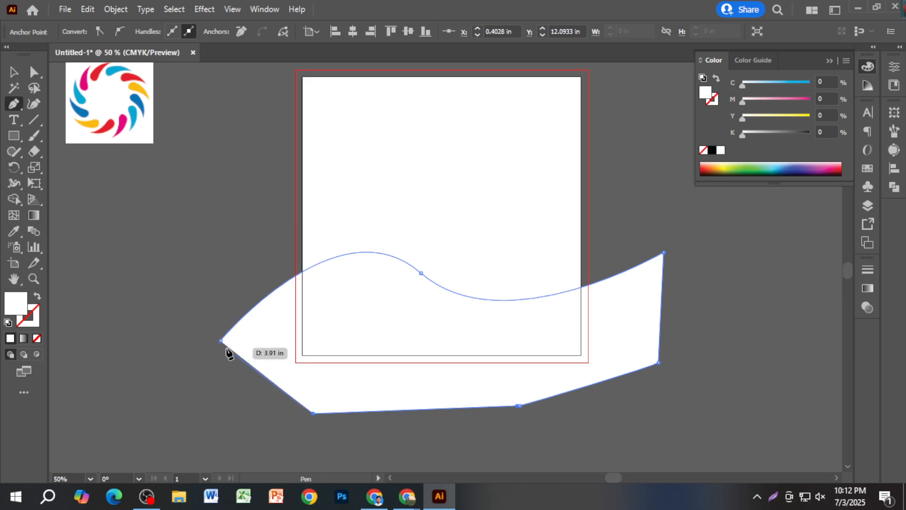
{"action": "scroll", "coordinate": [223, 350], "scroll_direction": "up", "scroll_amount": 4}
{"action": "left_click", "coordinate": [200, 321]}
{"action": "scroll", "coordinate": [202, 319], "scroll_direction": "down", "scroll_amount": 4}
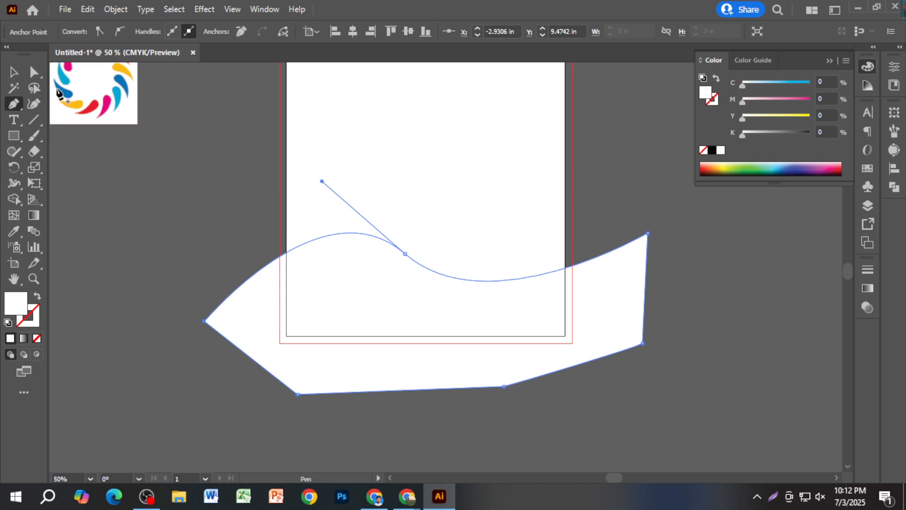
Step: Fill the wavy shape with 100% magenta and deselect it
{"action": "left_click", "coordinate": [13, 71]}
{"action": "left_click", "coordinate": [154, 158]}
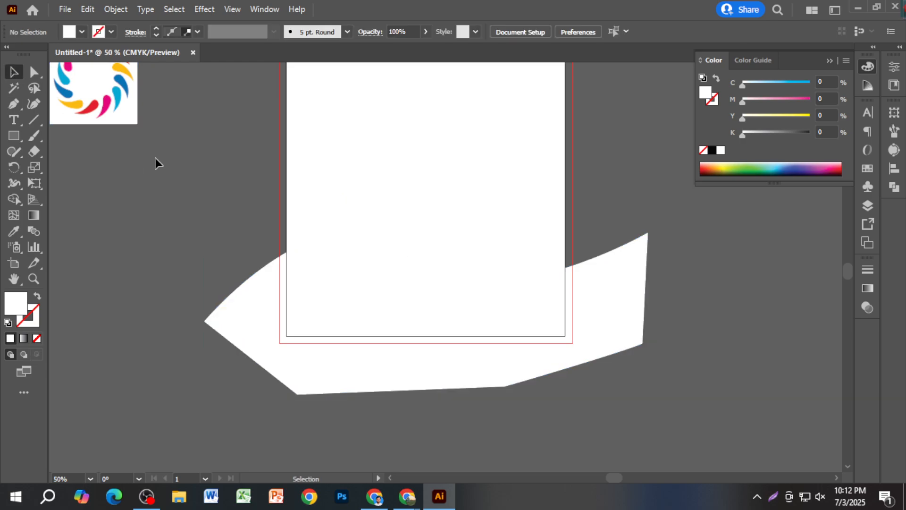
{"action": "left_click", "coordinate": [390, 270]}
{"action": "double_click", "coordinate": [824, 100]}
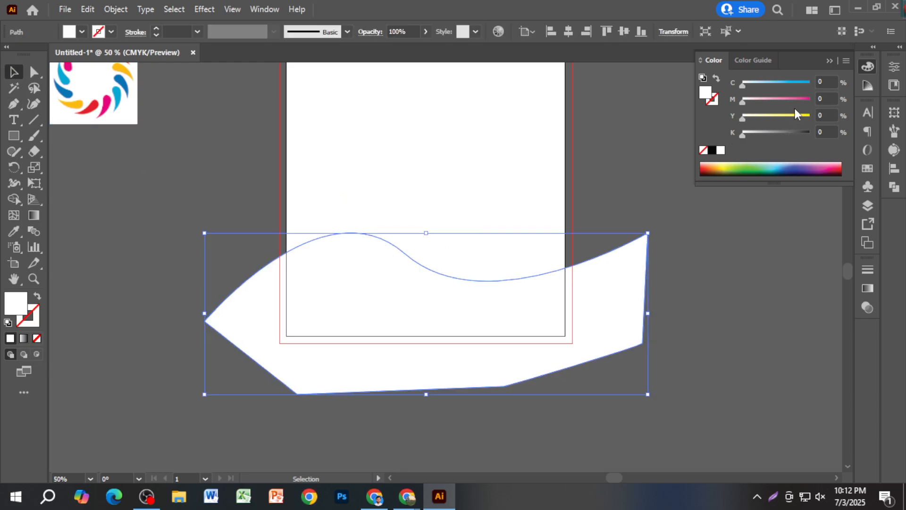
{"action": "type", "text": "100"}
{"action": "key", "text": "Return"}
{"action": "left_click", "coordinate": [224, 163]}
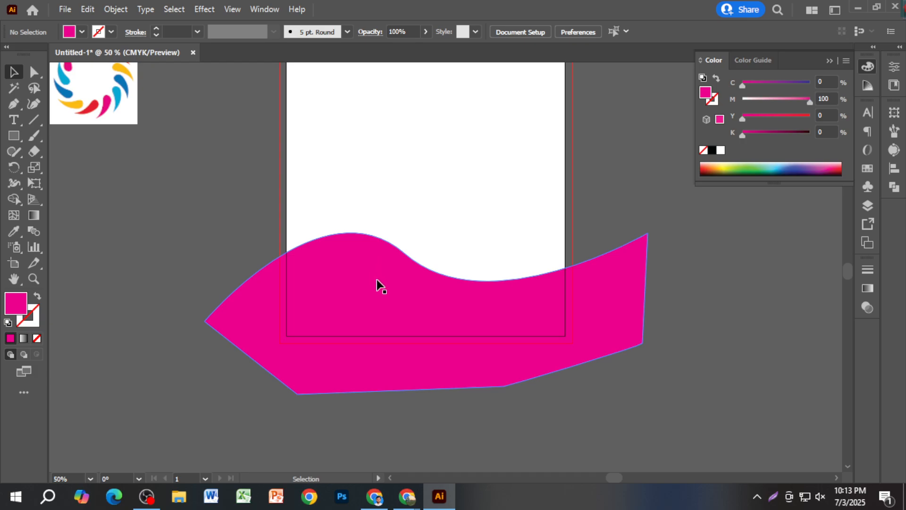
Step: Move the magenta wave shape slightly down and to the left over the artboard, and deselect it
{"action": "scroll", "coordinate": [378, 280], "scroll_direction": "up", "scroll_amount": 2}
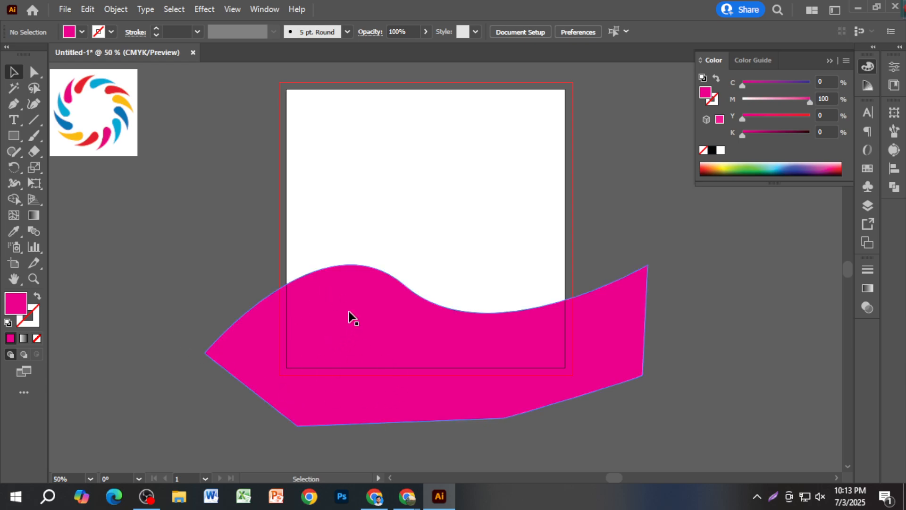
{"action": "left_click_drag", "start_coordinate": [349, 310], "coordinate": [338, 321]}
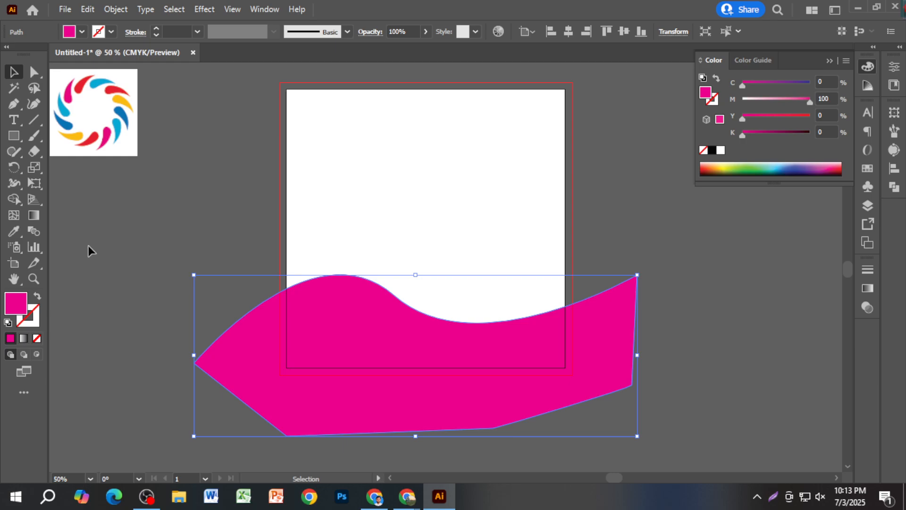
{"action": "left_click", "coordinate": [67, 227]}
Step: Move the logo image down the pasteboard to sit just above the magenta shape's pointed end
{"action": "scroll", "coordinate": [75, 248], "scroll_direction": "up", "scroll_amount": 2}
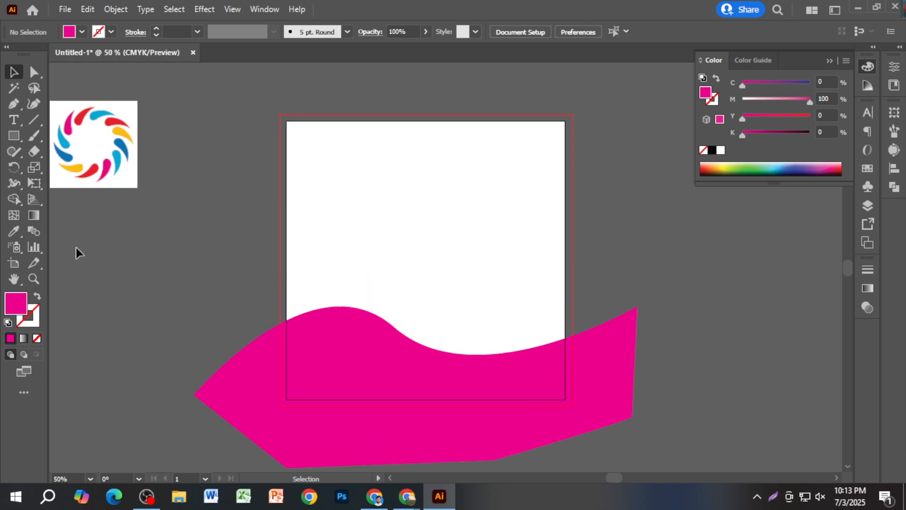
{"action": "left_click_drag", "start_coordinate": [97, 171], "coordinate": [160, 322]}
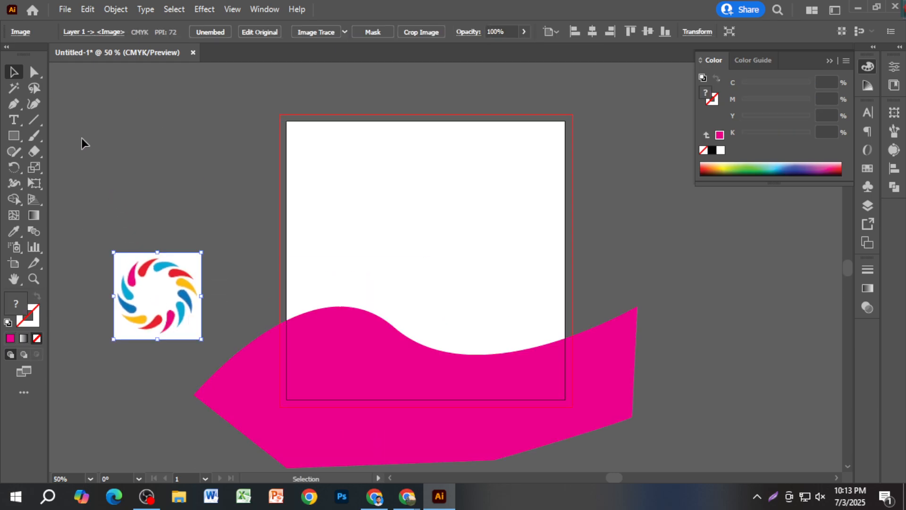
Step: Image-trace the logo image with a tracing preset, expand the result into editable paths, and deselect it
{"action": "left_click", "coordinate": [34, 103]}
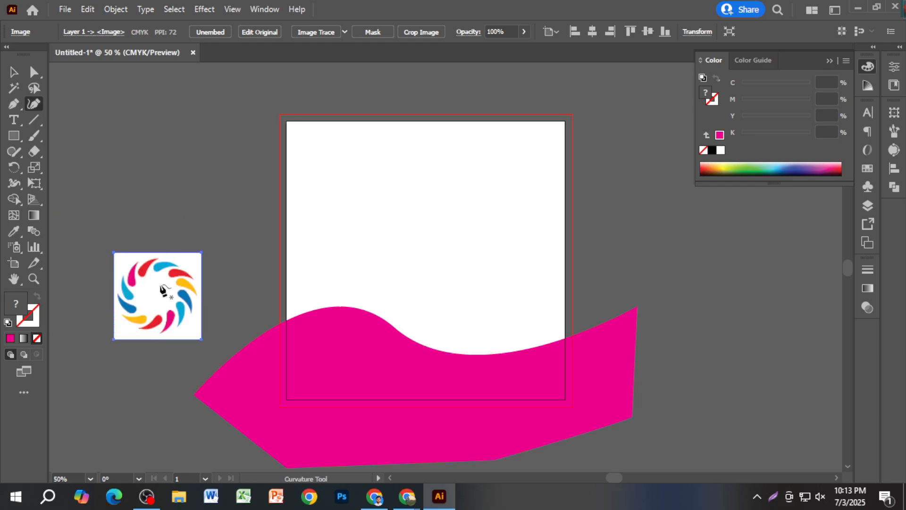
{"action": "scroll", "coordinate": [148, 274], "scroll_direction": "up", "scroll_amount": 4}
{"action": "scroll", "coordinate": [173, 281], "scroll_direction": "down", "scroll_amount": 3}
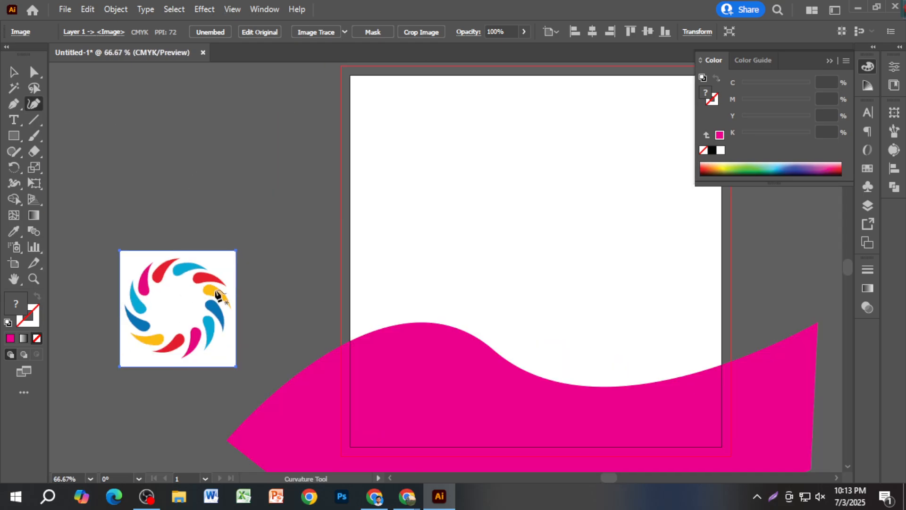
{"action": "scroll", "coordinate": [216, 291], "scroll_direction": "down", "scroll_amount": 3}
{"action": "left_click", "coordinate": [13, 73]}
{"action": "left_click", "coordinate": [117, 119]}
{"action": "left_click", "coordinate": [139, 243]}
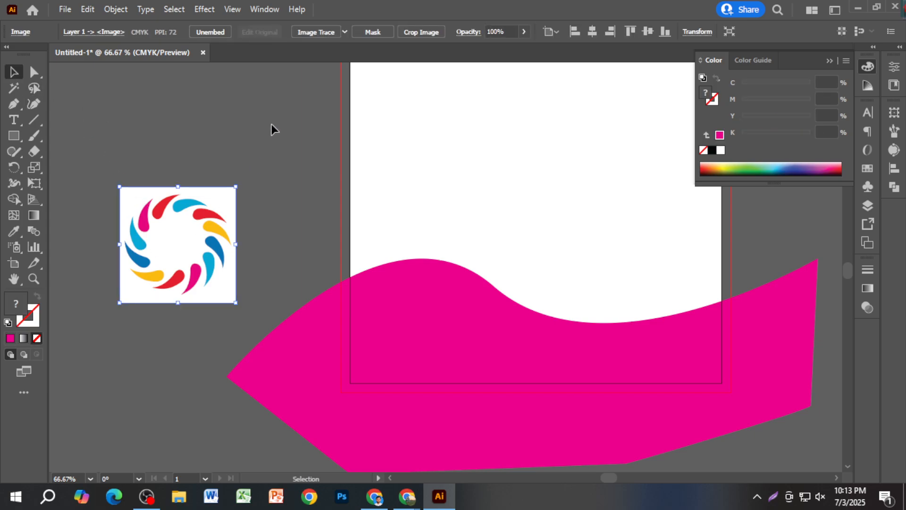
{"action": "left_click", "coordinate": [345, 32]}
{"action": "left_click", "coordinate": [358, 78]}
{"action": "left_click", "coordinate": [341, 33]}
{"action": "left_click", "coordinate": [199, 121]}
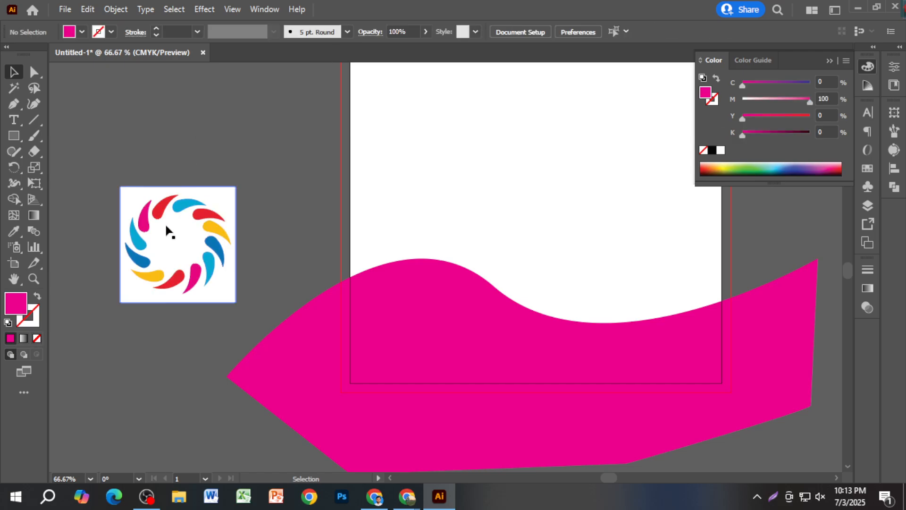
{"action": "scroll", "coordinate": [151, 219], "scroll_direction": "up", "scroll_amount": 4}
{"action": "scroll", "coordinate": [291, 163], "scroll_direction": "up", "scroll_amount": 2}
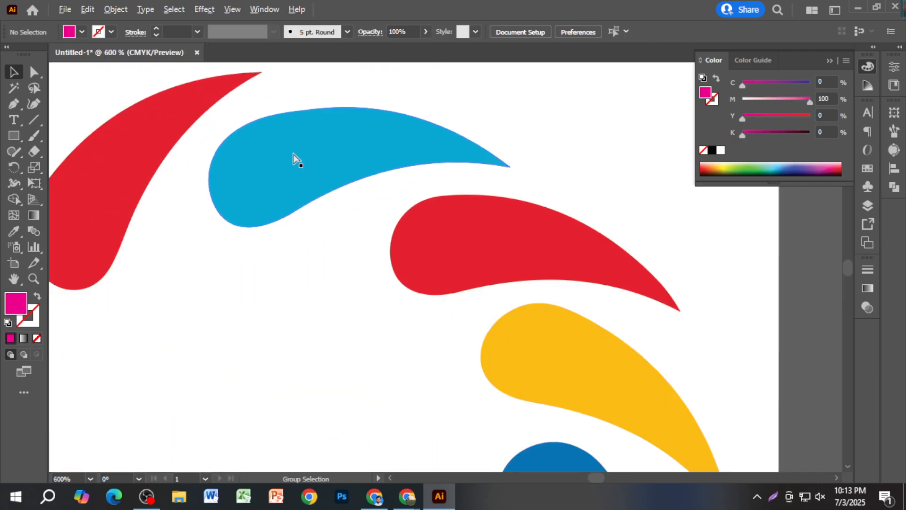
{"action": "scroll", "coordinate": [280, 187], "scroll_direction": "down", "scroll_amount": 1}
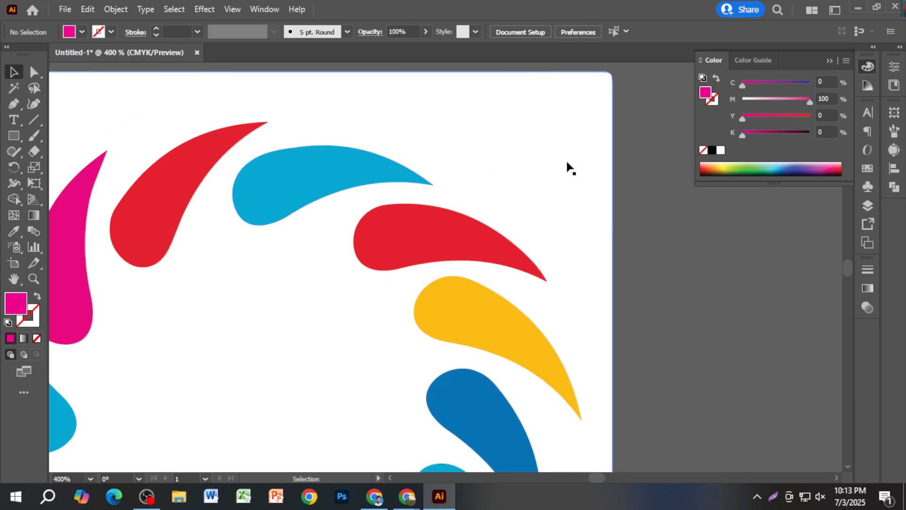
{"action": "left_click", "coordinate": [501, 150]}
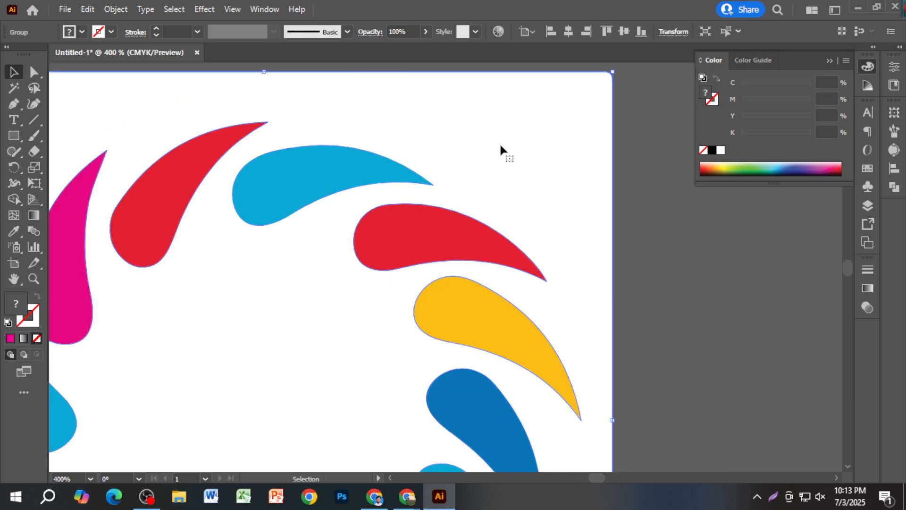
{"action": "key", "text": "Delete"}
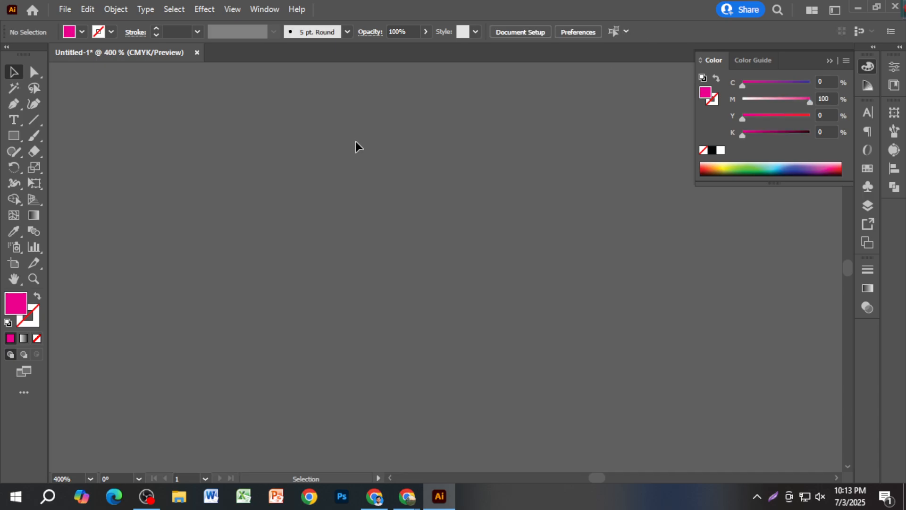
{"action": "key", "text": "ctrl+z"}
Step: Ungroup the traced logo artwork and delete the white background shape behind its petals
{"action": "right_click", "coordinate": [361, 151]}
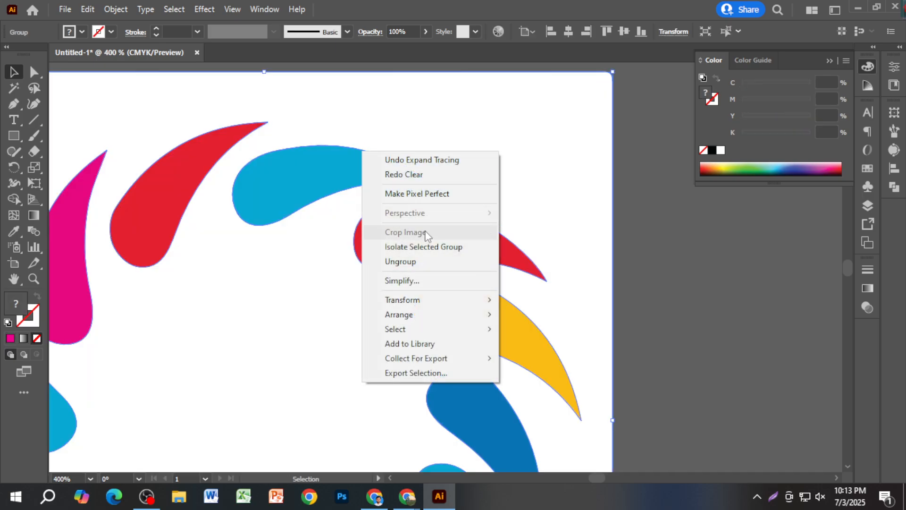
{"action": "left_click", "coordinate": [421, 261]}
{"action": "left_click", "coordinate": [403, 152]}
{"action": "key", "text": "Delete"}
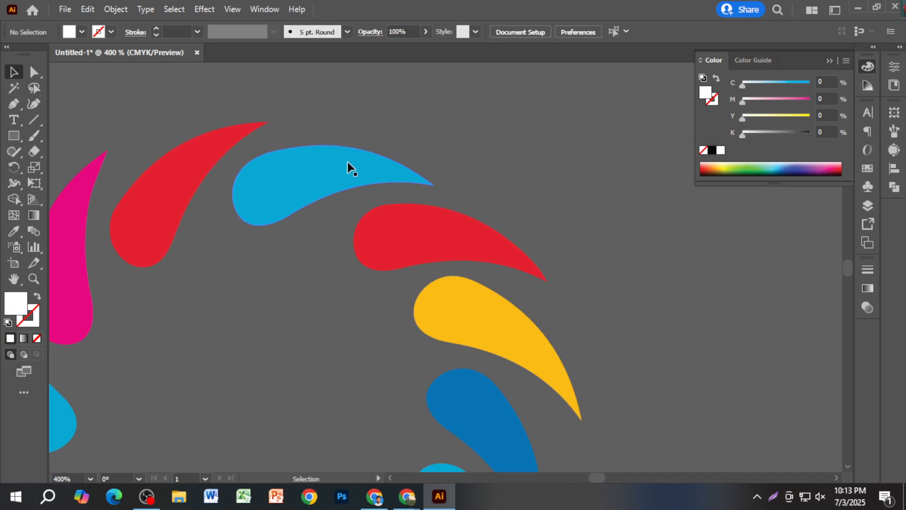
Step: Reveal the anchors of the light blue petal with the Curvature tool and nudge the anchor on its upper edge slightly
{"action": "scroll", "coordinate": [330, 165], "scroll_direction": "up", "scroll_amount": 2}
{"action": "scroll", "coordinate": [302, 189], "scroll_direction": "up", "scroll_amount": 2}
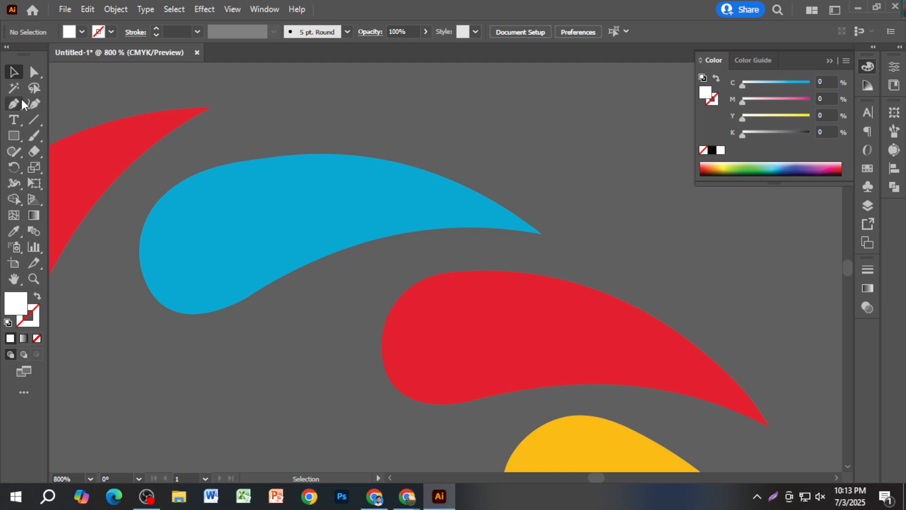
{"action": "left_click", "coordinate": [33, 103]}
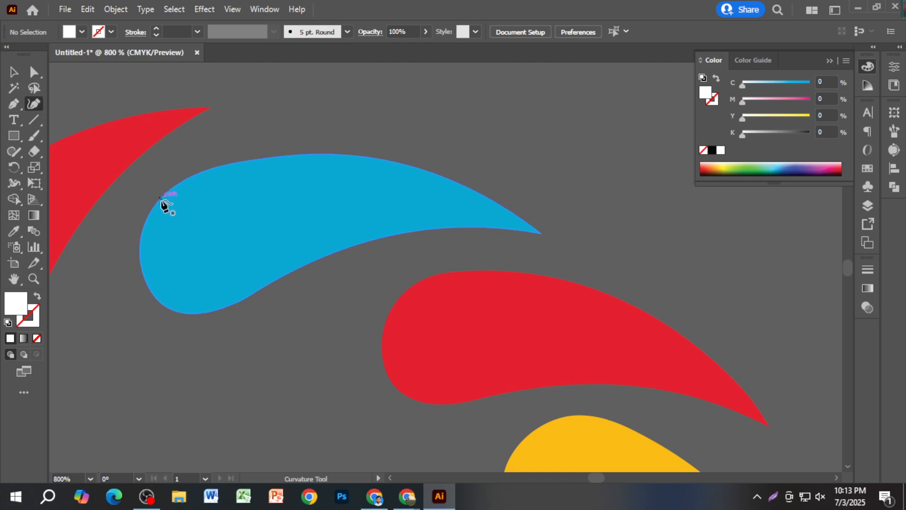
{"action": "left_click", "coordinate": [168, 198]}
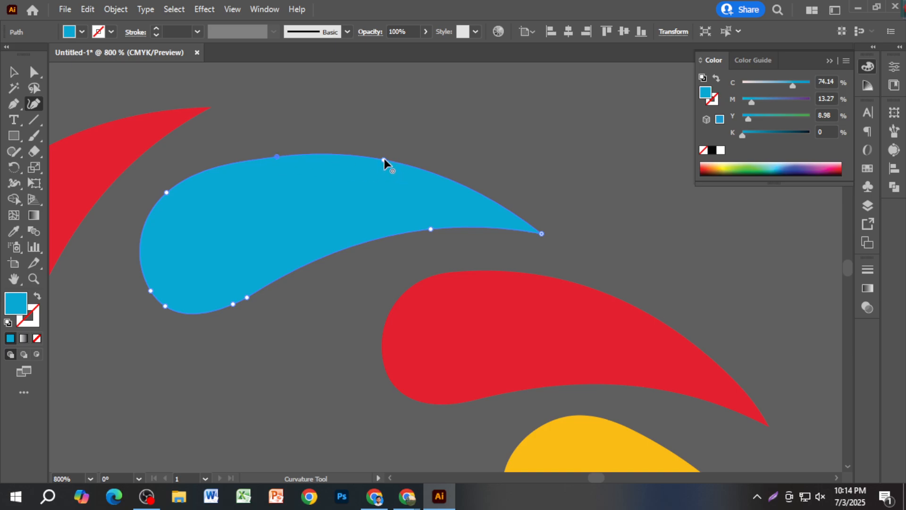
{"action": "mouse_move", "coordinate": [385, 159]}
{"action": "left_mouse_down"}
{"action": "mouse_move", "coordinate": [421, 167]}
{"action": "mouse_move", "coordinate": [372, 159]}
{"action": "mouse_move", "coordinate": [397, 163]}
{"action": "left_mouse_up"}
Step: Select the red petal below the light blue one with the Curvature tool and set its magenta value to 0%
{"action": "left_click", "coordinate": [464, 273]}
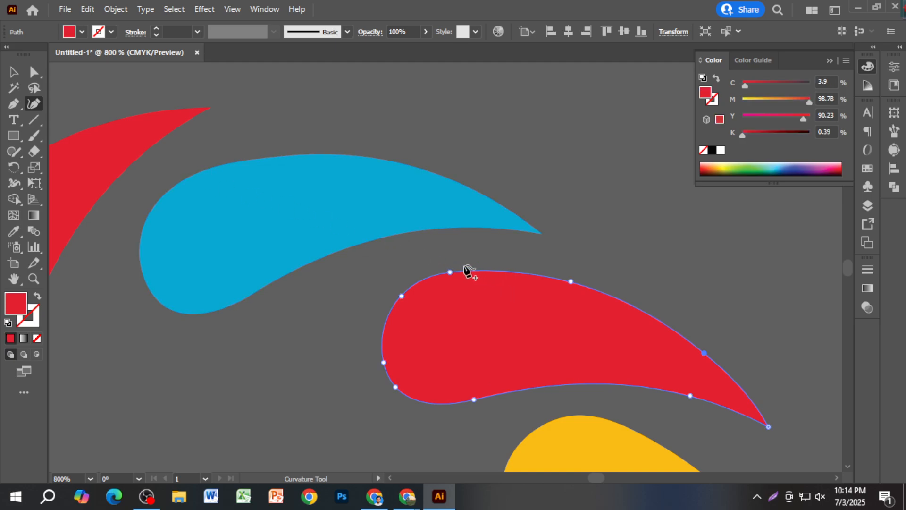
{"action": "scroll", "coordinate": [478, 267], "scroll_direction": "down", "scroll_amount": 2}
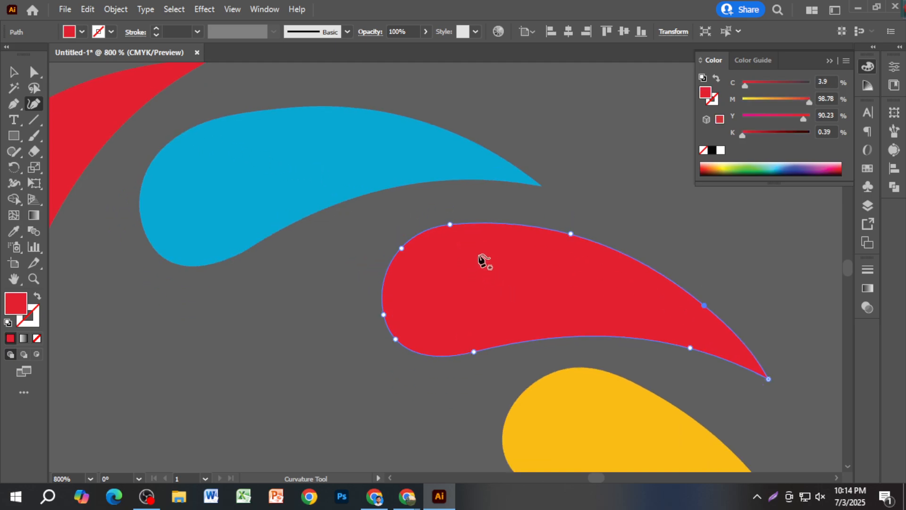
{"action": "key", "text": "ctrl+minus"}
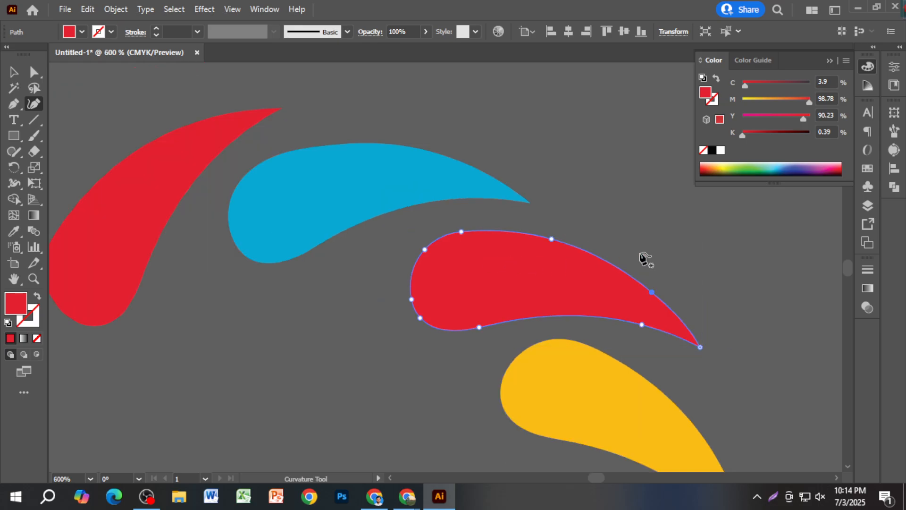
{"action": "left_click", "coordinate": [743, 100]}
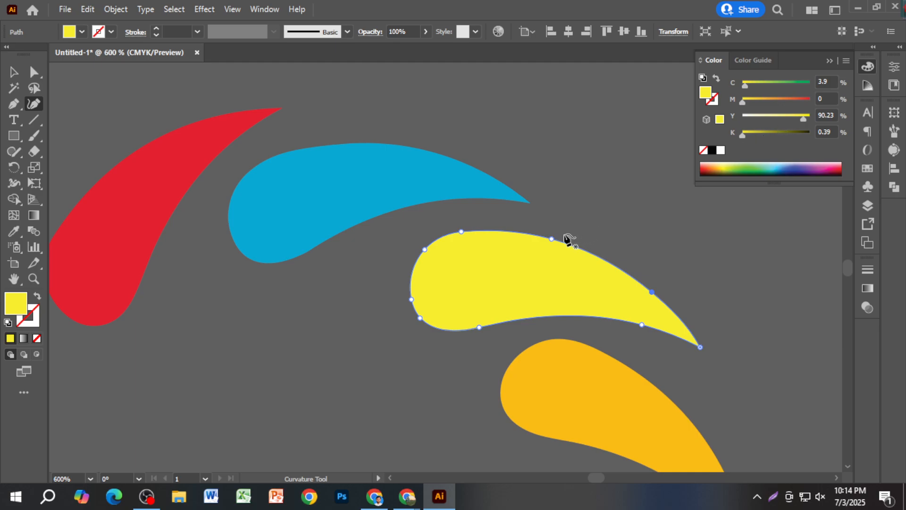
Step: Nudge the yellow petal's upper anchor slightly down and to the right with Direct Selection, and deselect the petal
{"action": "left_click", "coordinate": [34, 71]}
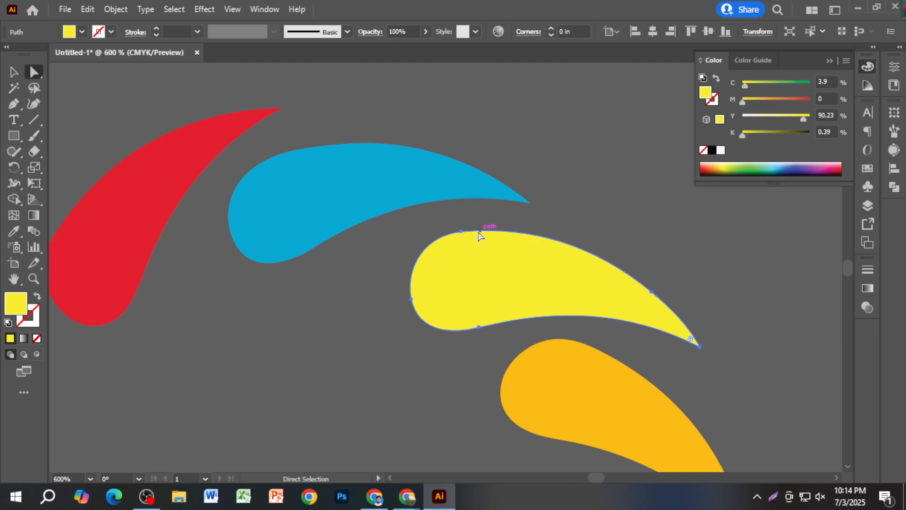
{"action": "mouse_move", "coordinate": [461, 231]}
{"action": "left_mouse_down"}
{"action": "mouse_move", "coordinate": [455, 241]}
{"action": "mouse_move", "coordinate": [466, 239]}
{"action": "left_mouse_up"}
{"action": "scroll", "coordinate": [496, 247], "scroll_direction": "down", "scroll_amount": 2}
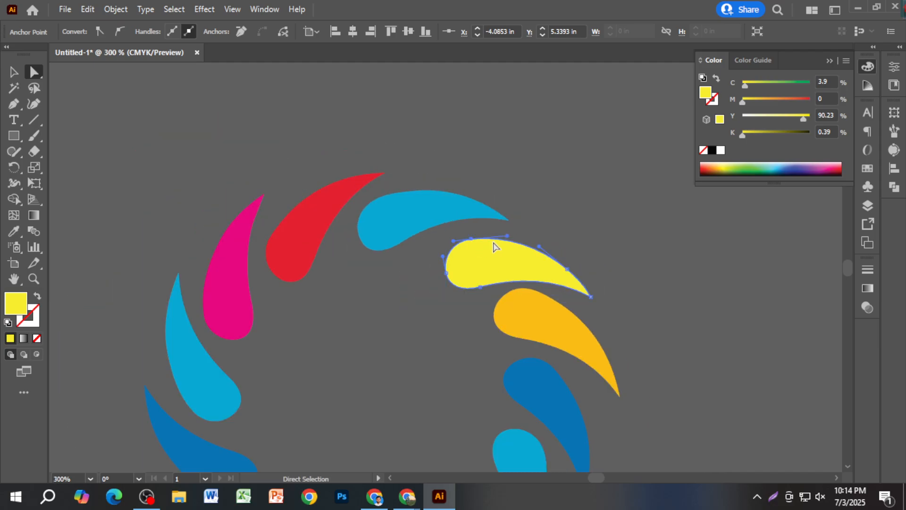
{"action": "left_click", "coordinate": [14, 72]}
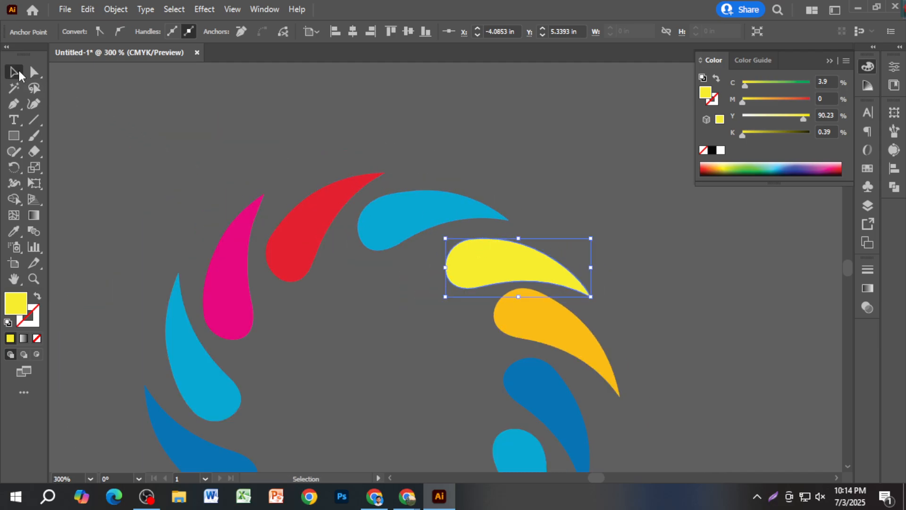
{"action": "left_click", "coordinate": [180, 128]}
Step: Select the magenta petal with Direct Selection to examine its path, and deselect it
{"action": "left_click", "coordinate": [35, 72]}
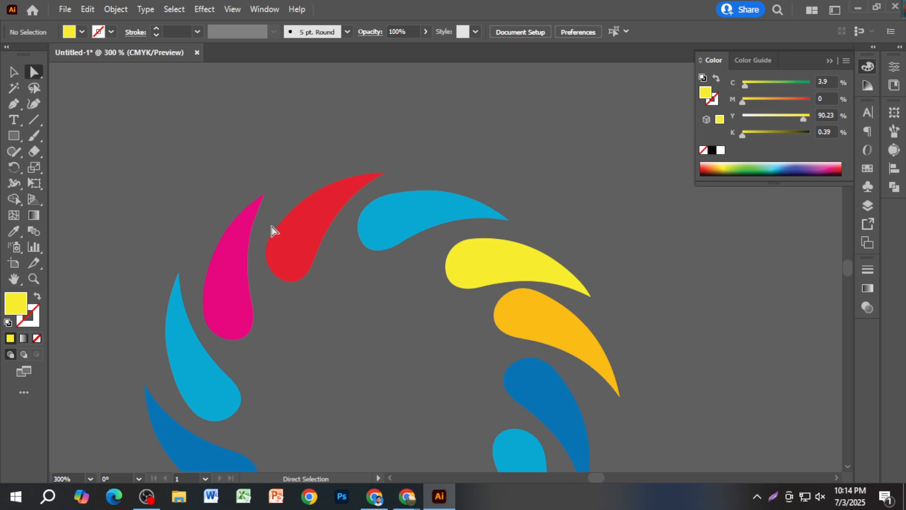
{"action": "left_click", "coordinate": [247, 303]}
{"action": "left_click", "coordinate": [13, 72]}
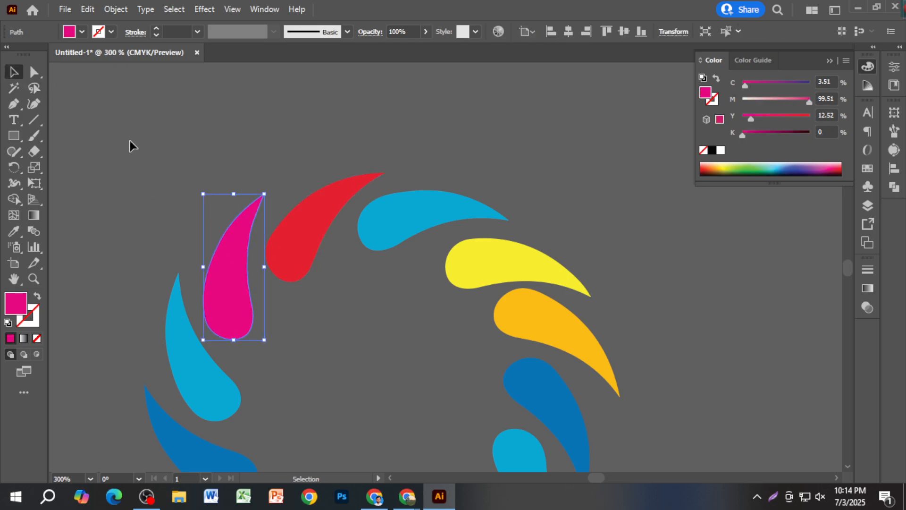
{"action": "left_click", "coordinate": [129, 141]}
{"action": "scroll", "coordinate": [394, 274], "scroll_direction": "down", "scroll_amount": 4}
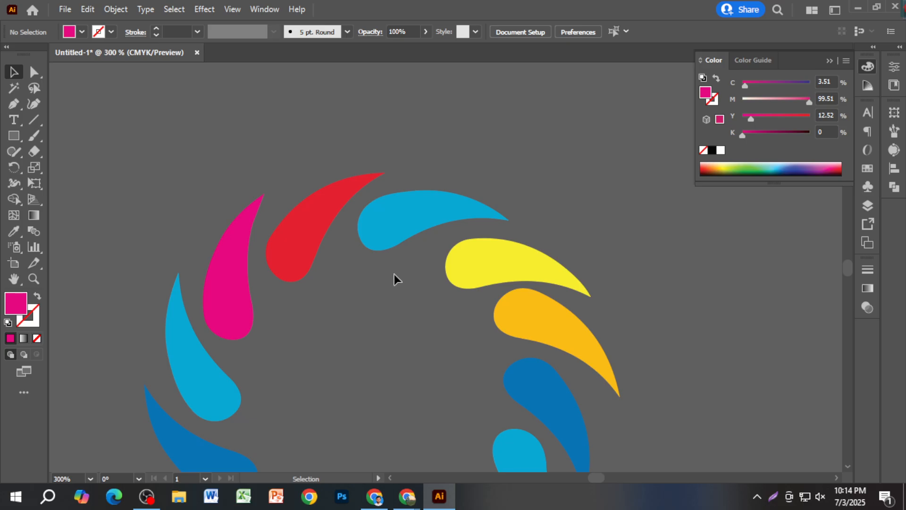
Step: Switch to Chrome and copy the gold laurel wreath image from the Google image results for "logo"
{"action": "left_click", "coordinate": [374, 495]}
{"action": "scroll", "coordinate": [362, 377], "scroll_direction": "down", "scroll_amount": 5}
{"action": "scroll", "coordinate": [362, 378], "scroll_direction": "down", "scroll_amount": 8}
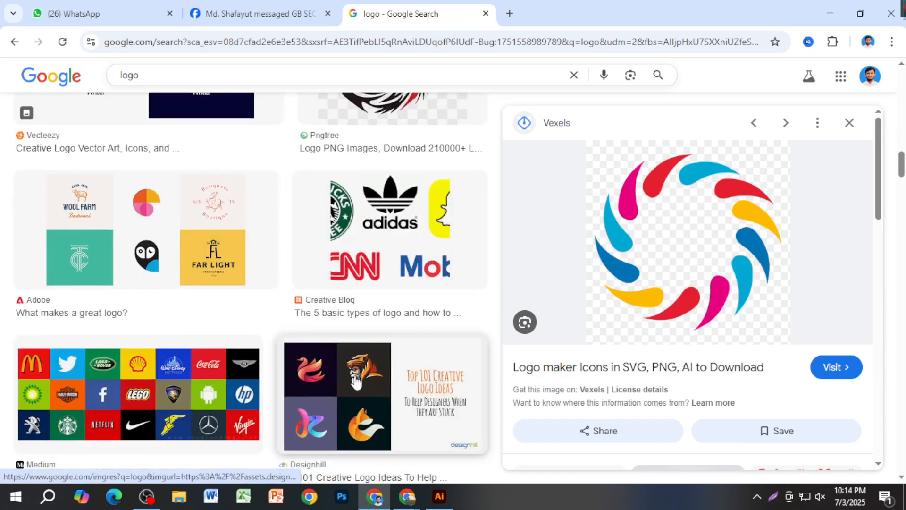
{"action": "scroll", "coordinate": [232, 375], "scroll_direction": "down", "scroll_amount": 4}
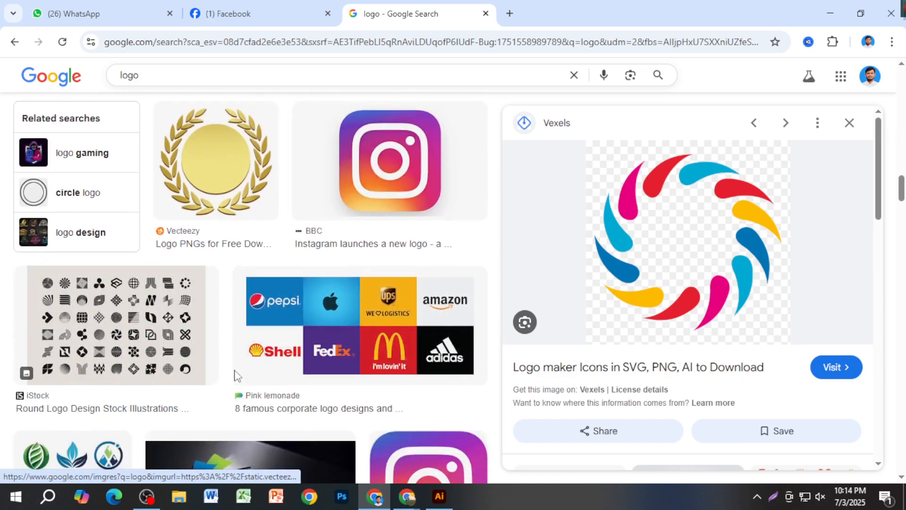
{"action": "left_click", "coordinate": [222, 194]}
{"action": "right_click", "coordinate": [672, 252]}
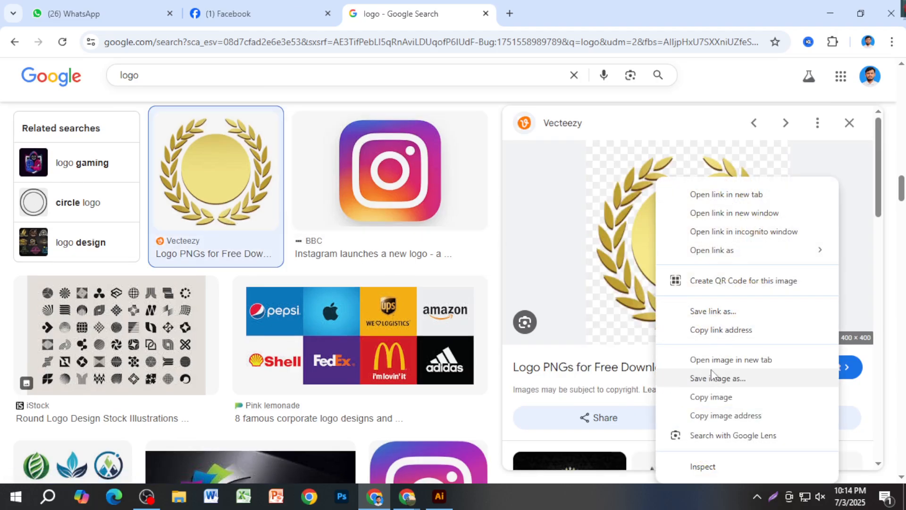
{"action": "right_click", "coordinate": [235, 178]}
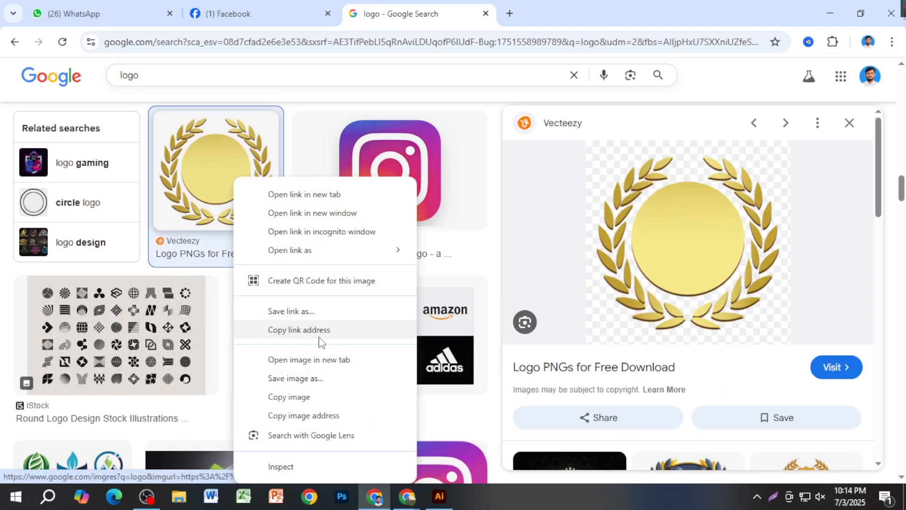
{"action": "left_click", "coordinate": [317, 398]}
Step: Return to Illustrator, paste the gold wreath image, and move it up and left, clear of the petal logo
{"action": "key", "text": "alt+Tab"}
{"action": "key", "text": "ctrl+v"}
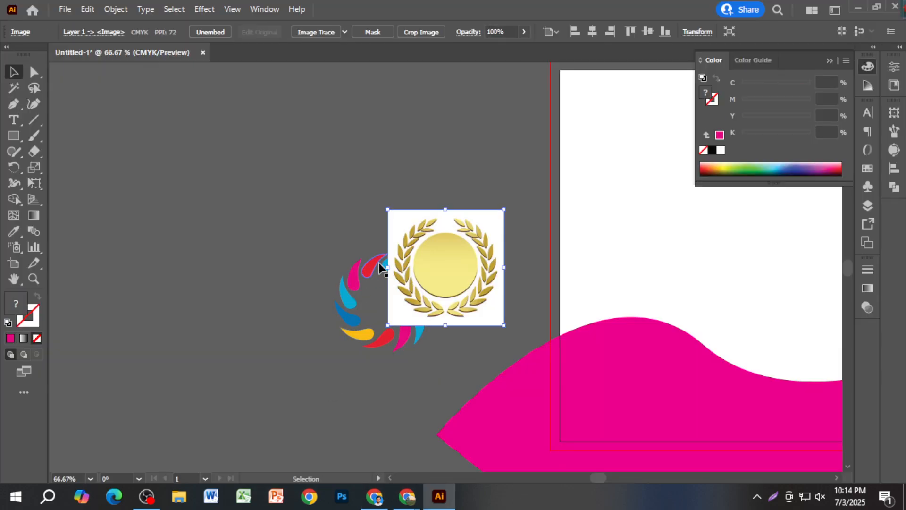
{"action": "left_click_drag", "start_coordinate": [424, 271], "coordinate": [234, 206]}
{"action": "scroll", "coordinate": [234, 202], "scroll_direction": "up", "scroll_amount": 3}
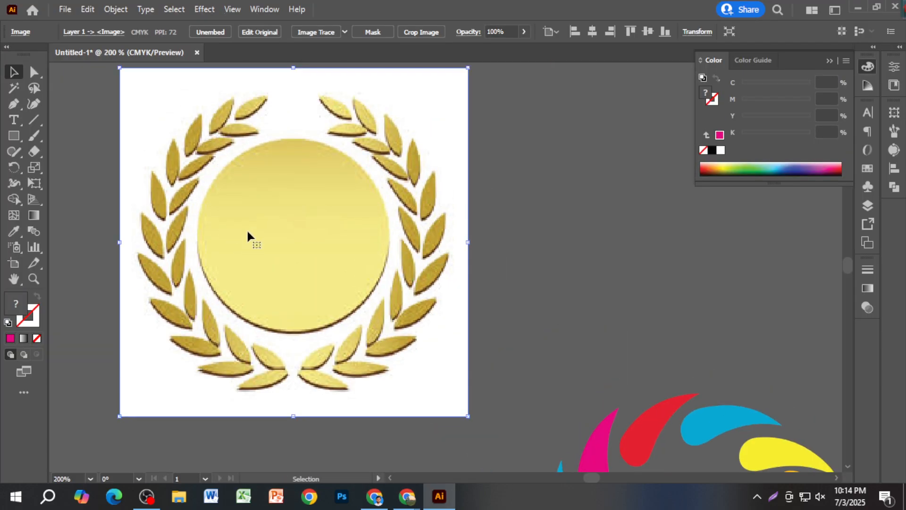
{"action": "scroll", "coordinate": [248, 234], "scroll_direction": "up", "scroll_amount": 2}
{"action": "left_click", "coordinate": [35, 103]}
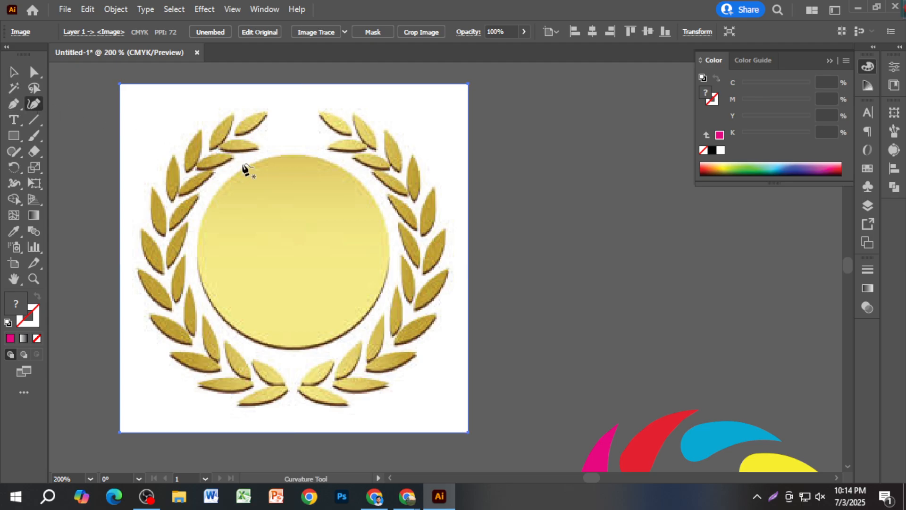
{"action": "left_click", "coordinate": [244, 167]}
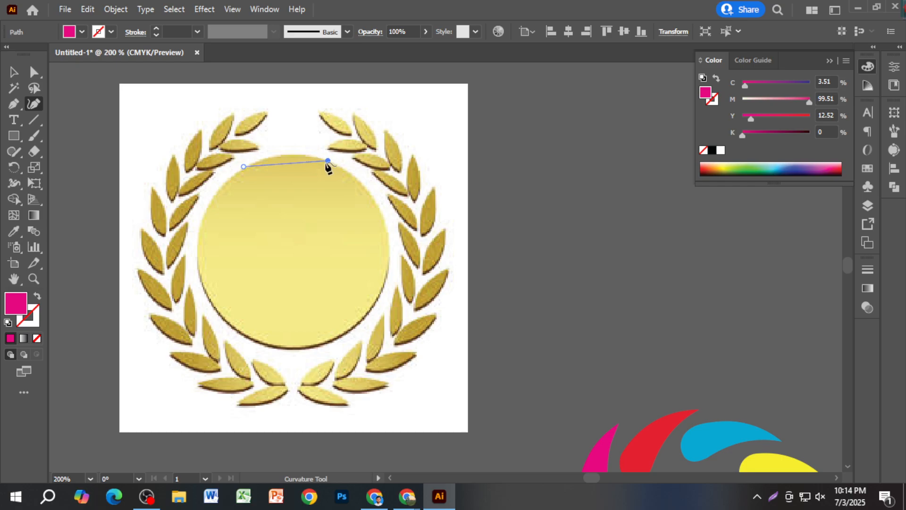
{"action": "left_click", "coordinate": [289, 156]}
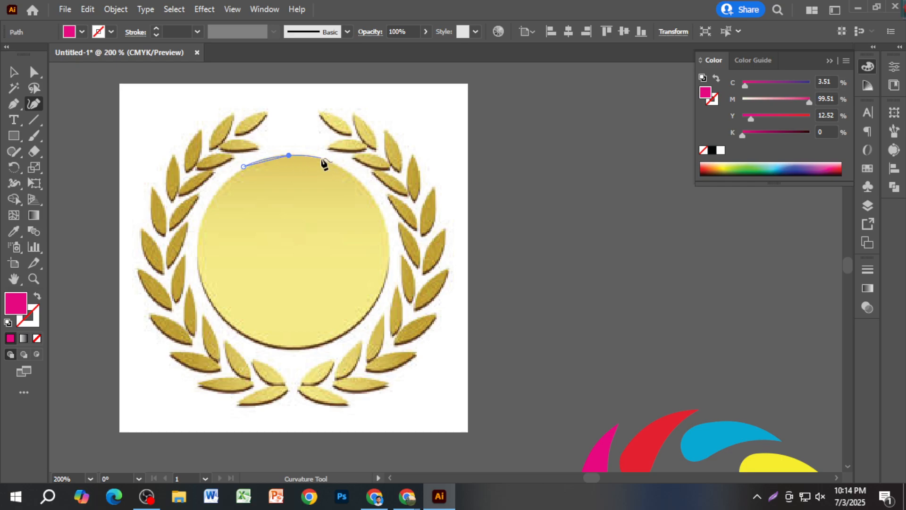
{"action": "scroll", "coordinate": [287, 157], "scroll_direction": "up", "scroll_amount": 3}
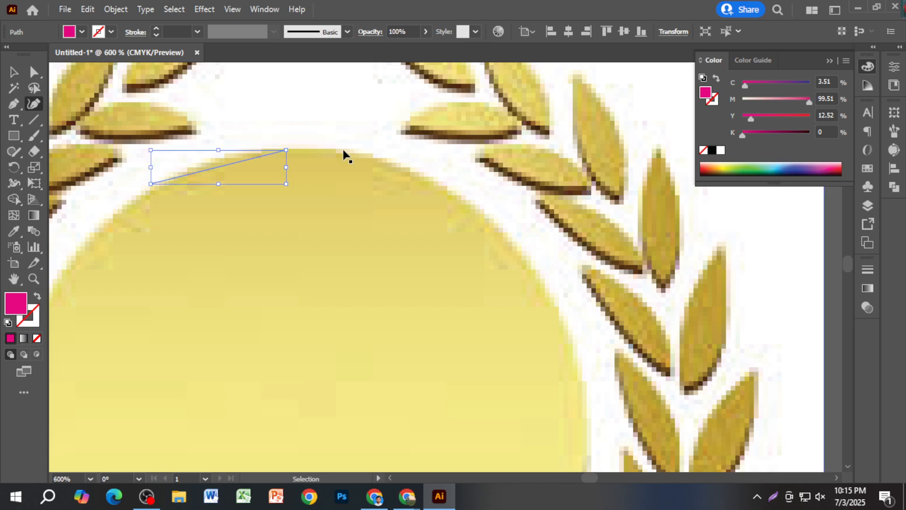
{"action": "key", "text": "ctrl+z"}
{"action": "key", "text": "ctrl+z"}
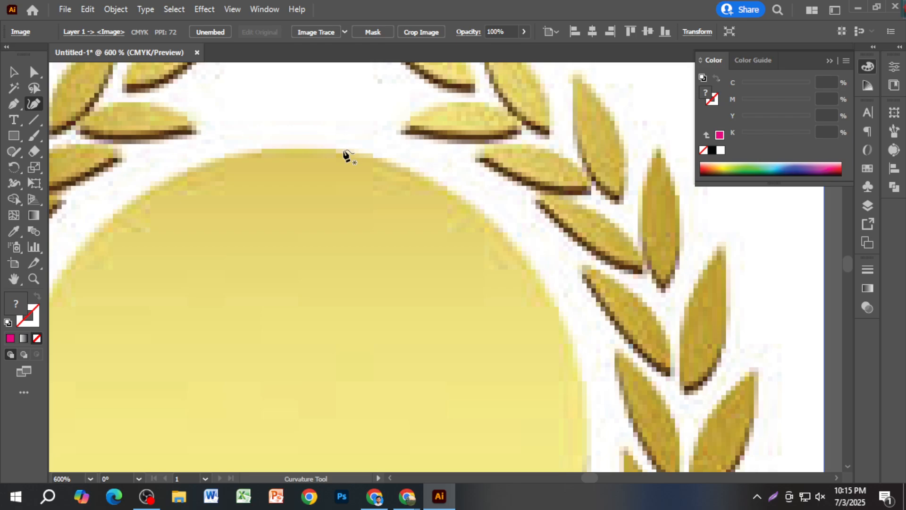
{"action": "scroll", "coordinate": [342, 156], "scroll_direction": "down", "scroll_amount": 1}
{"action": "left_click_drag", "start_coordinate": [321, 227], "coordinate": [433, 208]}
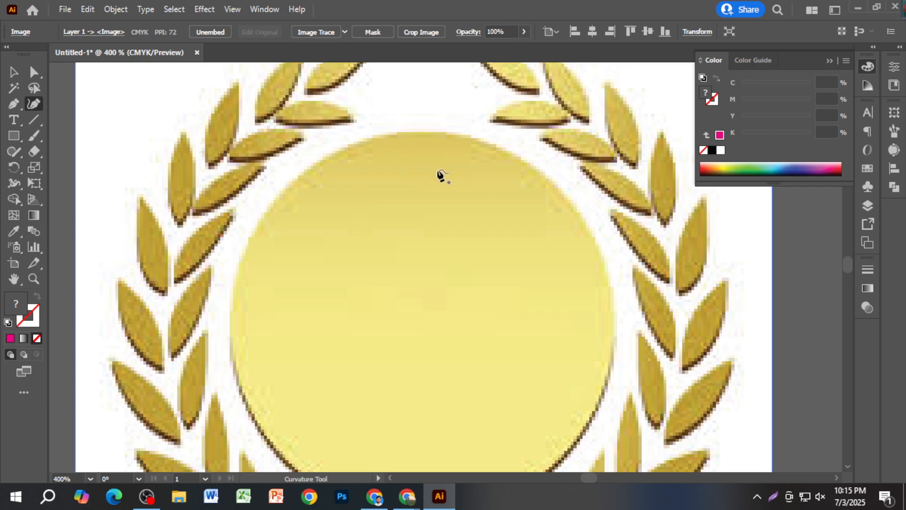
Step: Trace the upper-left arc of the gold circle with the Curvature tool, ending at the circle's topmost point
{"action": "scroll", "coordinate": [433, 207], "scroll_direction": "down", "scroll_amount": 2}
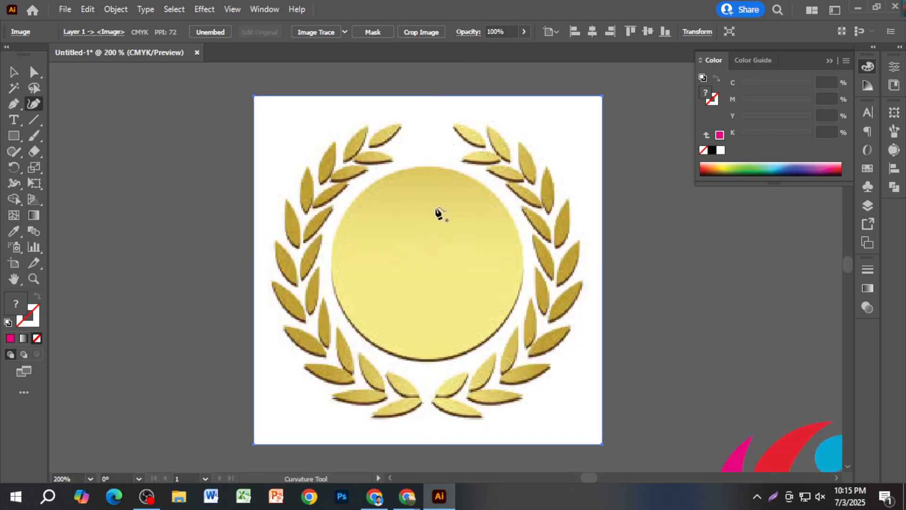
{"action": "scroll", "coordinate": [399, 201], "scroll_direction": "up", "scroll_amount": 3}
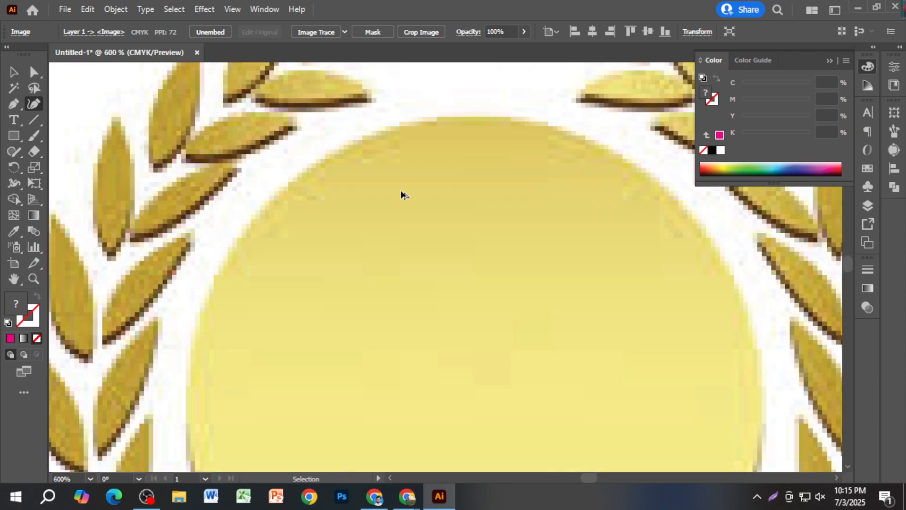
{"action": "scroll", "coordinate": [404, 211], "scroll_direction": "up", "scroll_amount": 1}
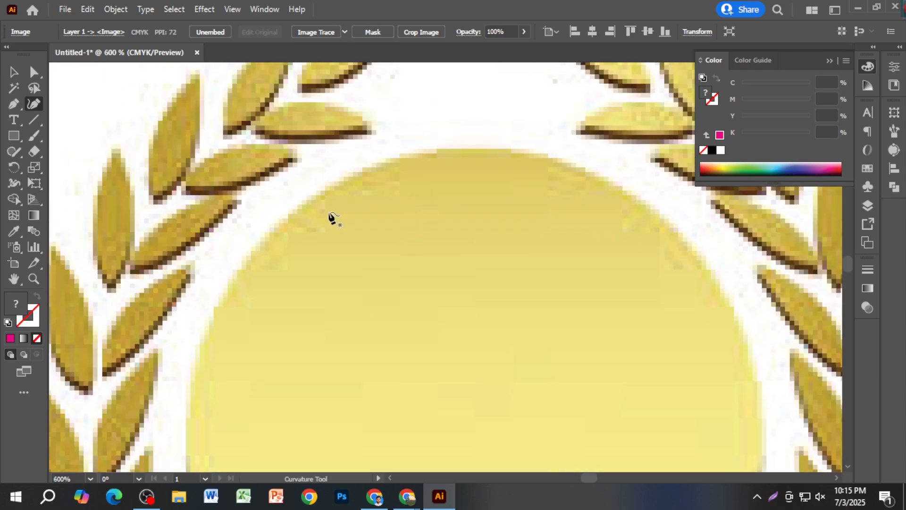
{"action": "left_click", "coordinate": [244, 264]}
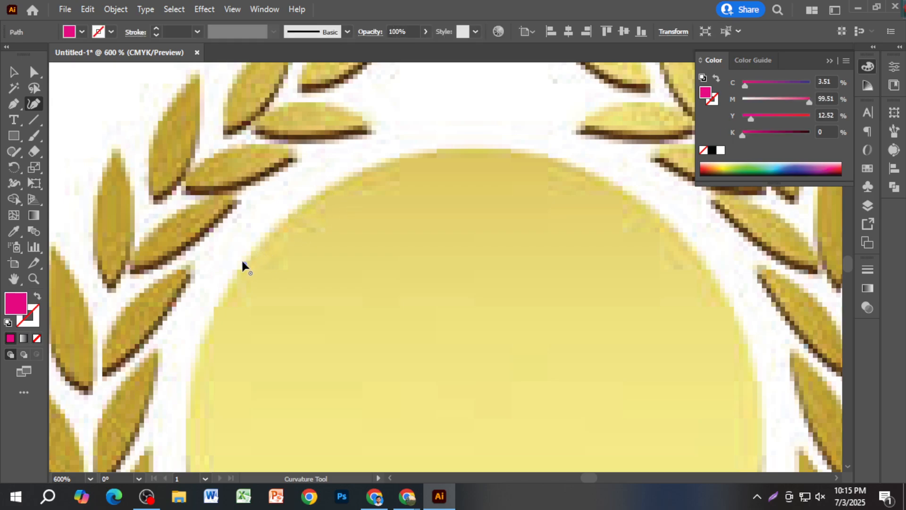
{"action": "key", "text": "ctrl+z"}
{"action": "left_click", "coordinate": [248, 256]}
{"action": "left_click", "coordinate": [335, 185]}
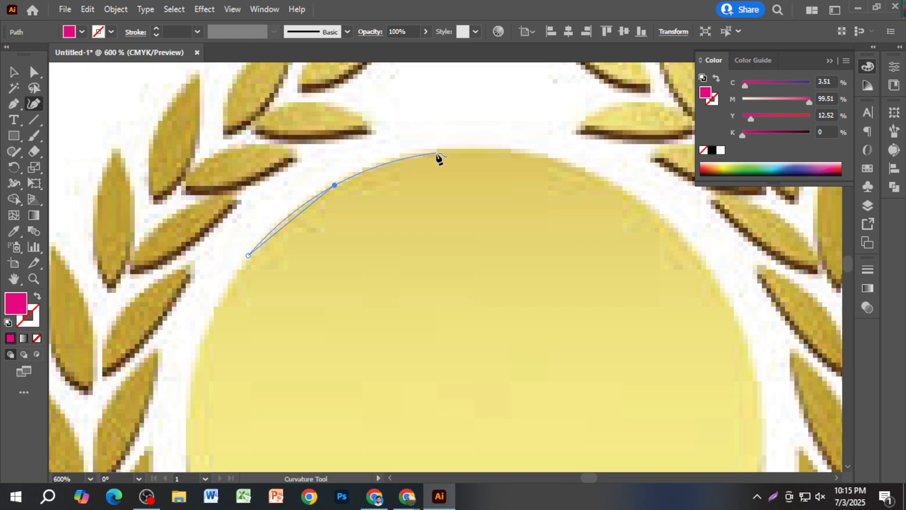
{"action": "left_click", "coordinate": [482, 150]}
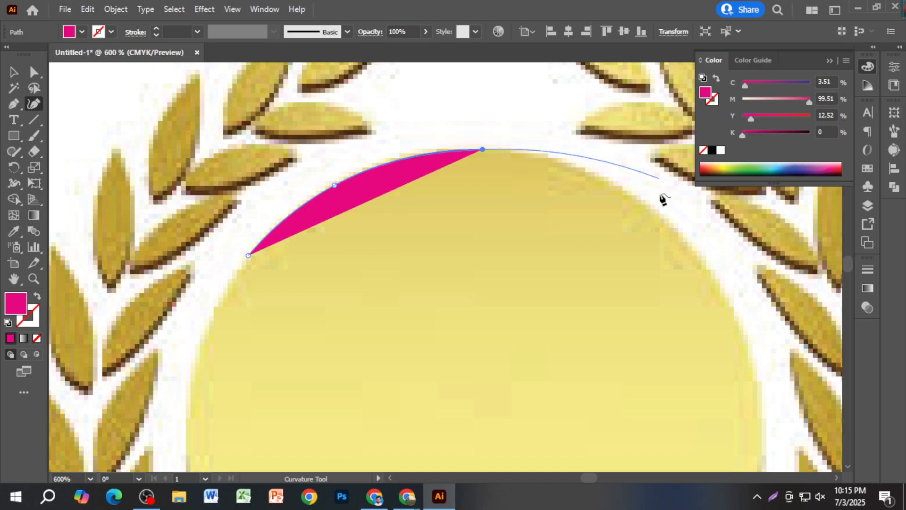
Step: Continue the Curvature path clockwise around the gold circle, close it at its starting anchor, and deselect the magenta circle
{"action": "scroll", "coordinate": [670, 231], "scroll_direction": "down", "scroll_amount": 1}
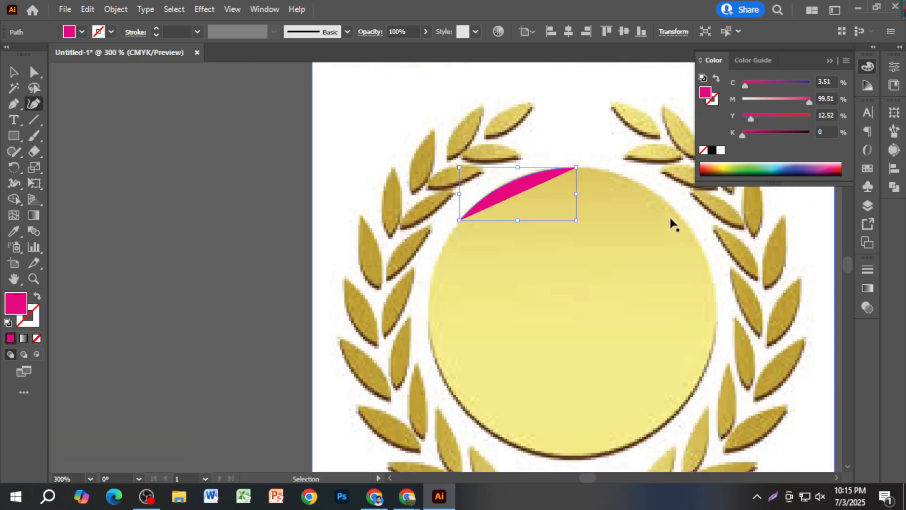
{"action": "scroll", "coordinate": [670, 233], "scroll_direction": "down", "scroll_amount": 1}
{"action": "left_click", "coordinate": [685, 223]}
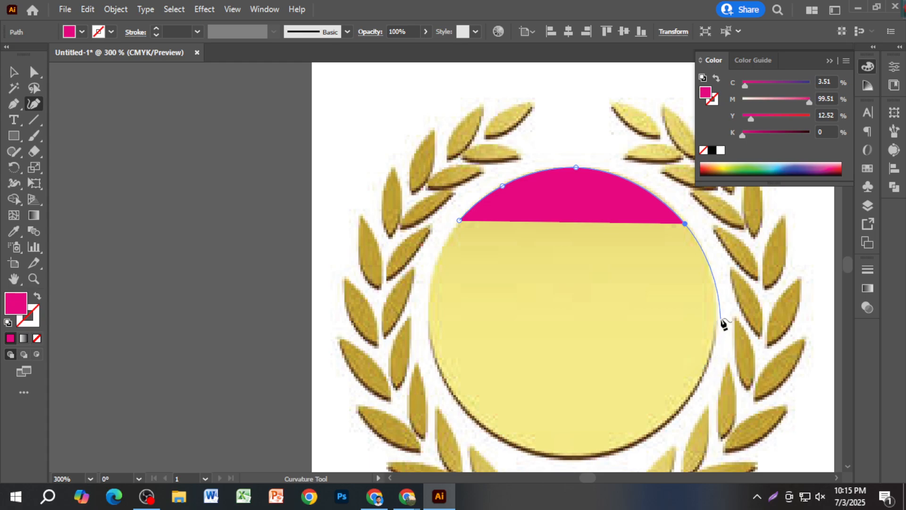
{"action": "left_click", "coordinate": [697, 386]}
{"action": "left_click", "coordinate": [622, 448]}
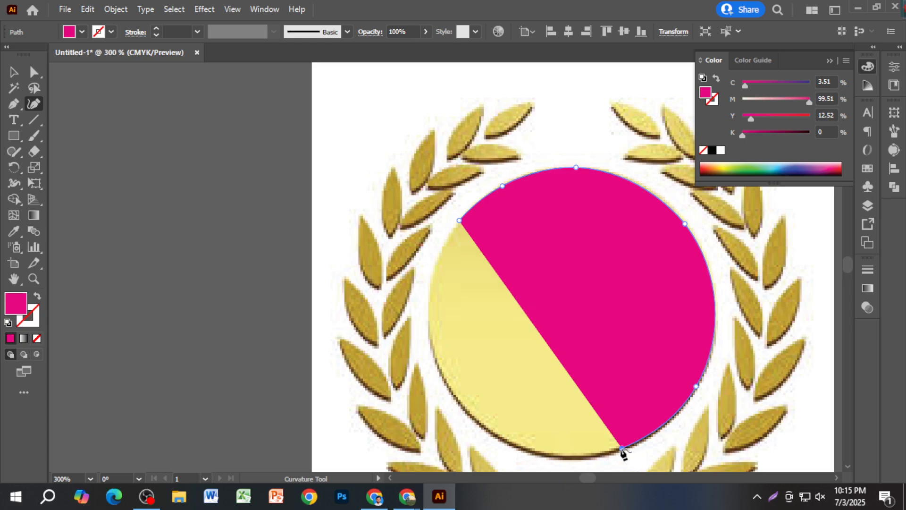
{"action": "left_click", "coordinate": [466, 411]}
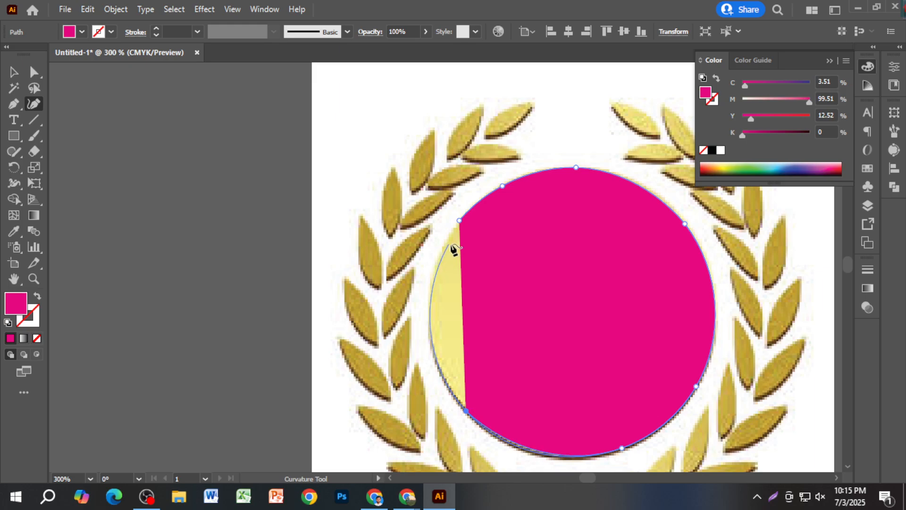
{"action": "left_click", "coordinate": [460, 221]}
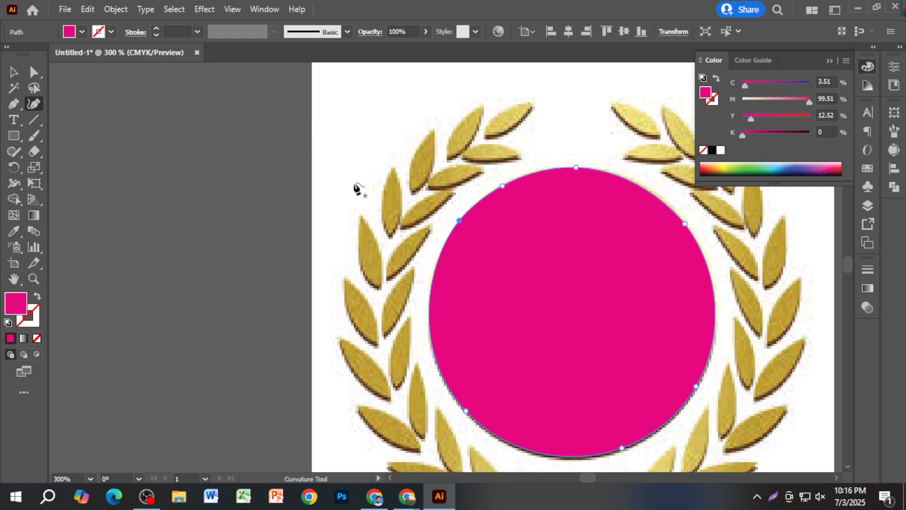
{"action": "key", "text": "v"}
{"action": "left_click", "coordinate": [172, 168]}
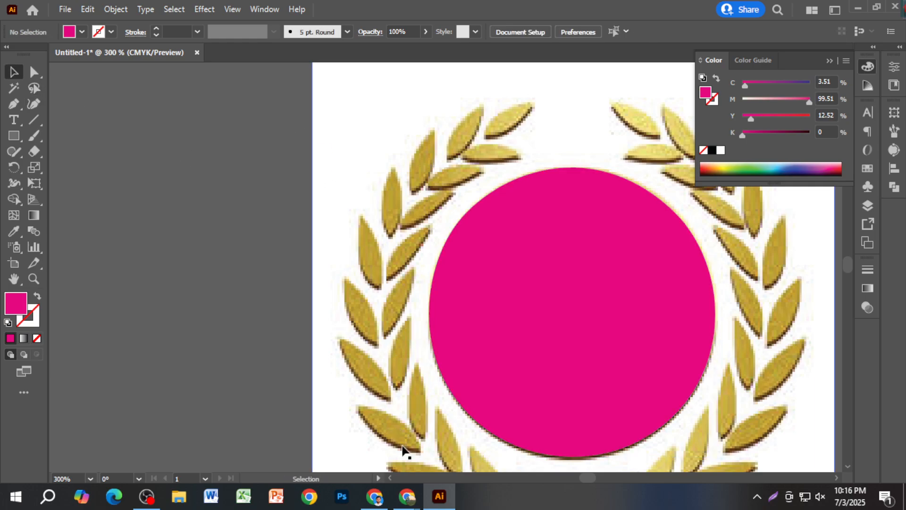
Step: Switch to Chrome and copy the Instagram logo image from the Google image results for "logo"
{"action": "left_click", "coordinate": [375, 496]}
{"action": "scroll", "coordinate": [407, 269], "scroll_direction": "down", "scroll_amount": 5}
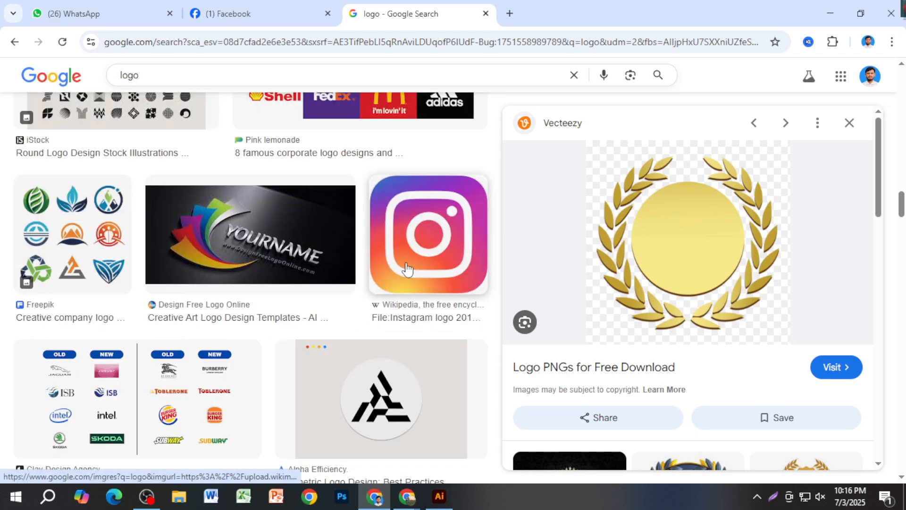
{"action": "left_click", "coordinate": [411, 263]}
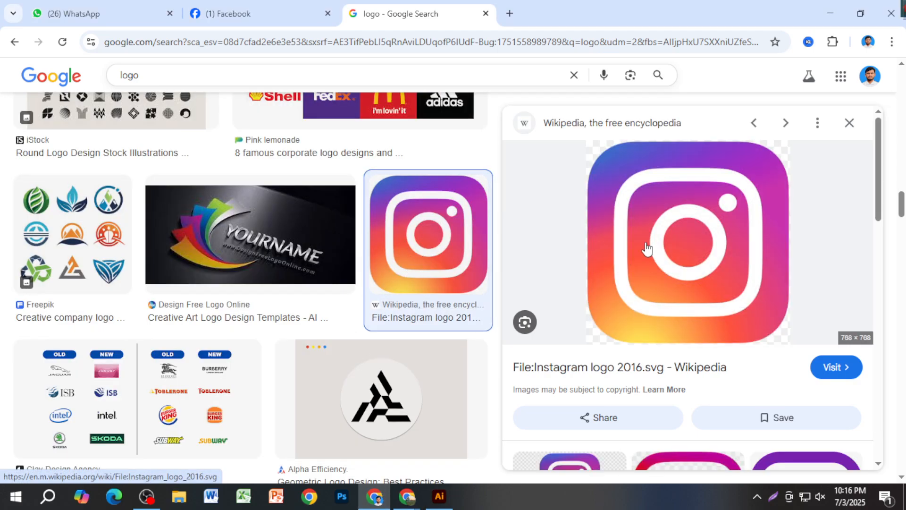
{"action": "right_click", "coordinate": [438, 236]}
{"action": "left_click", "coordinate": [519, 397]}
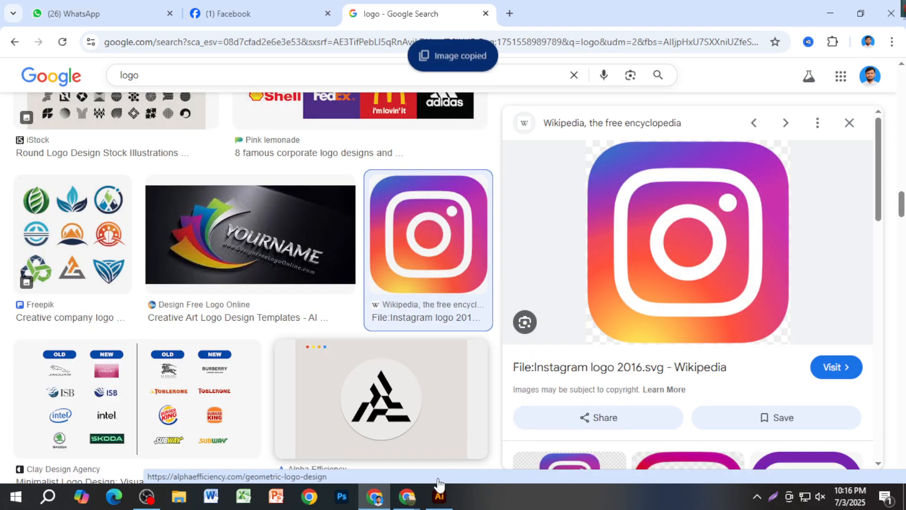
Step: Return to Illustrator and paste the Instagram logo image
{"action": "left_click", "coordinate": [439, 495]}
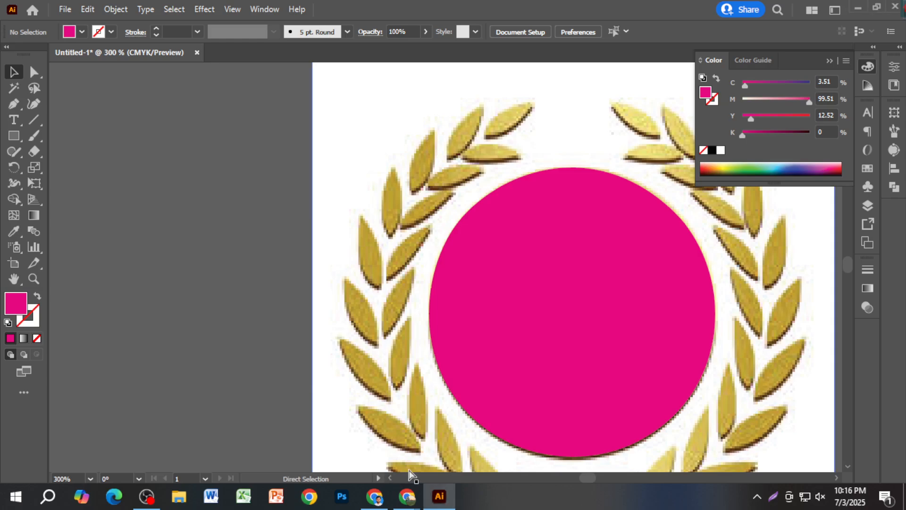
{"action": "key", "text": "ctrl+v"}
{"action": "scroll", "coordinate": [447, 370], "scroll_direction": "down", "scroll_amount": 3}
{"action": "scroll", "coordinate": [436, 318], "scroll_direction": "up", "scroll_amount": 2}
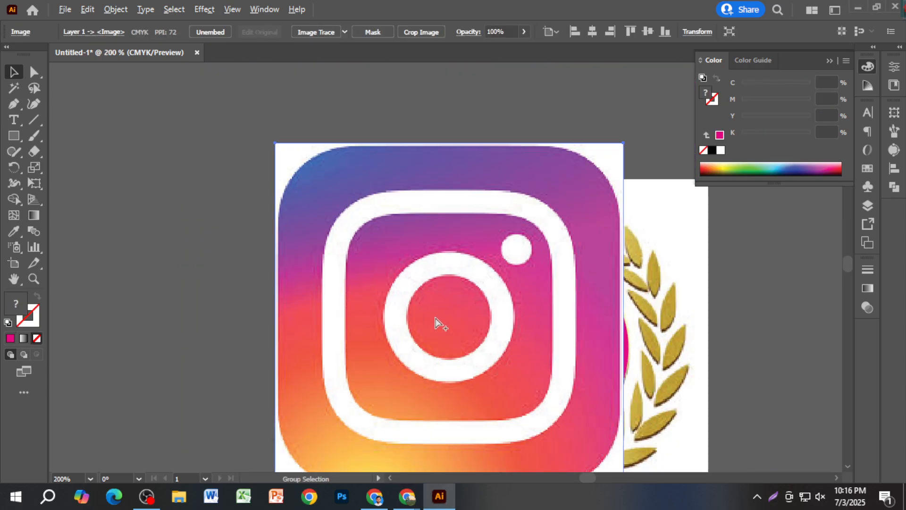
Step: Trace the top inner edge and upper-right corner of the Instagram logo's white rounded frame with the Curvature tool
{"action": "left_click", "coordinate": [36, 105]}
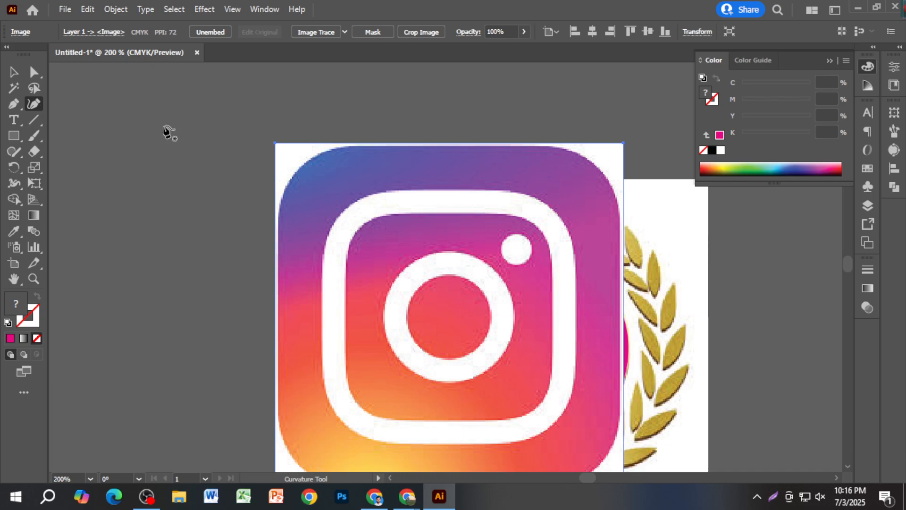
{"action": "left_click", "coordinate": [364, 222]}
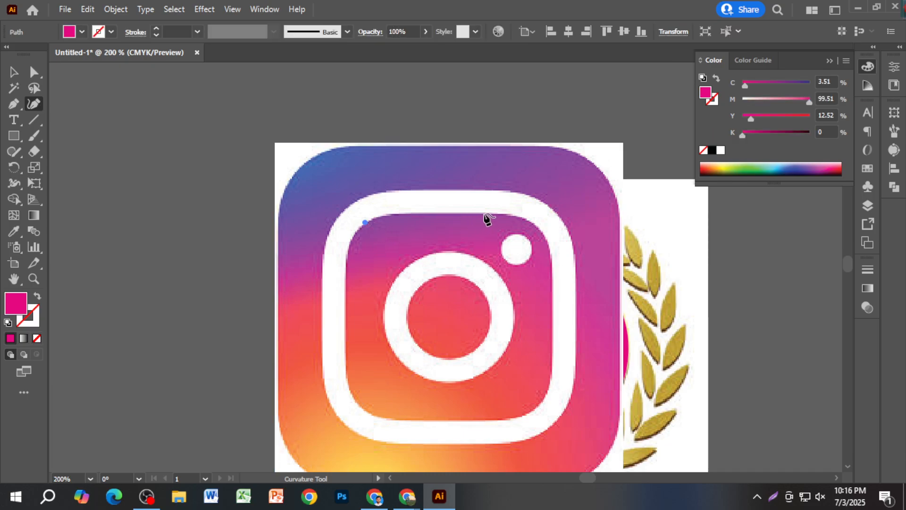
{"action": "left_click", "coordinate": [385, 215]}
{"action": "left_click", "coordinate": [511, 215]}
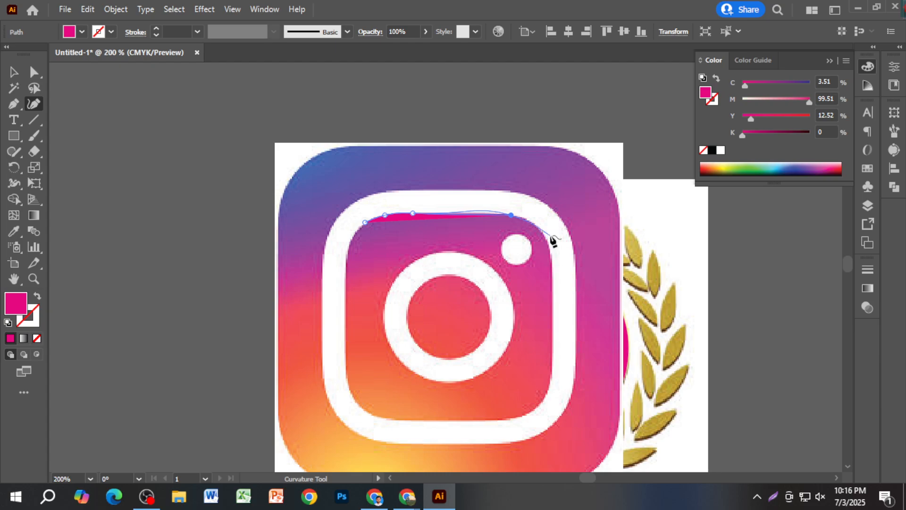
{"action": "scroll", "coordinate": [542, 257], "scroll_direction": "up", "scroll_amount": 3}
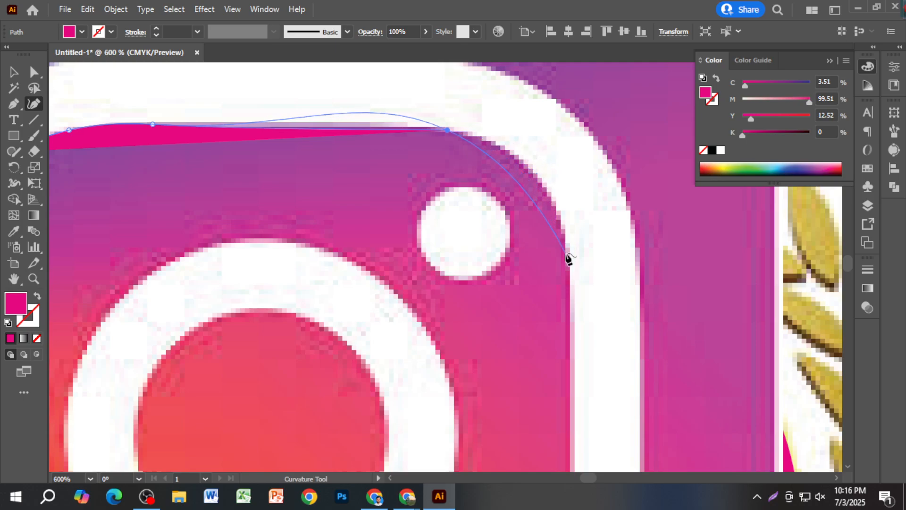
{"action": "left_click", "coordinate": [565, 252]}
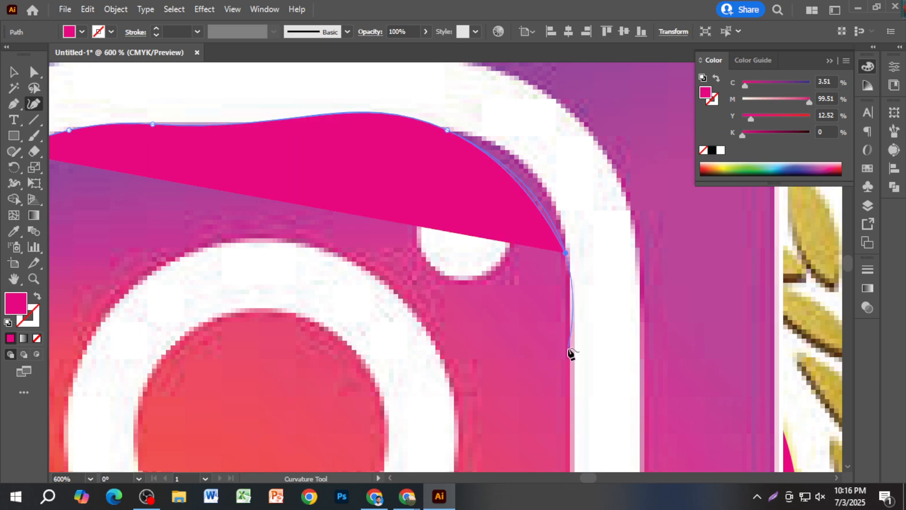
Step: Extend the Curvature path down the frame's right inner edge and around its lower-right corner, adjusting the corner's last anchor
{"action": "scroll", "coordinate": [570, 349], "scroll_direction": "down", "scroll_amount": 3, "text": "alt"}
{"action": "scroll", "coordinate": [570, 348], "scroll_direction": "down", "scroll_amount": 2}
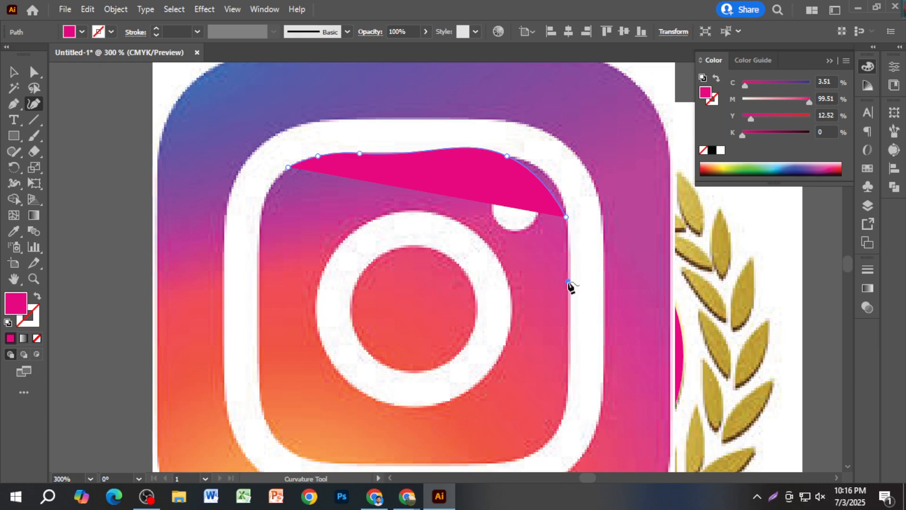
{"action": "left_click", "coordinate": [568, 282]}
{"action": "left_click", "coordinate": [563, 409]}
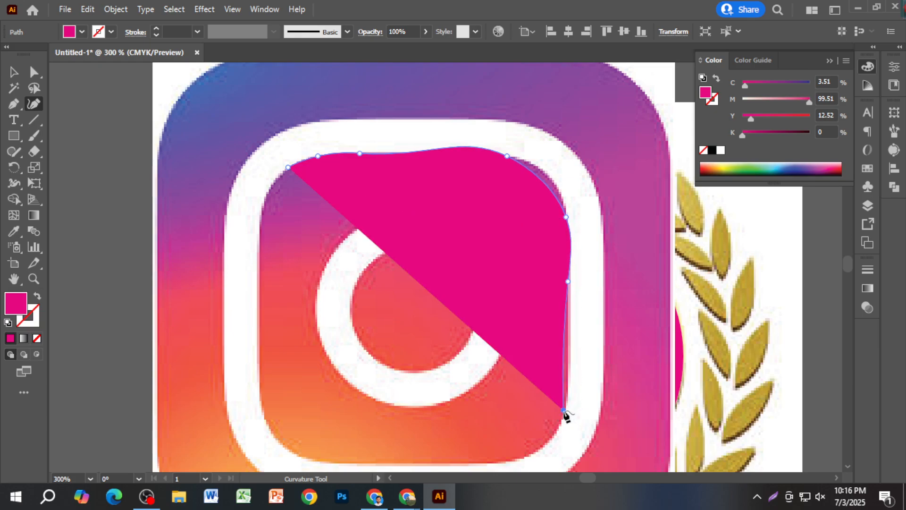
{"action": "scroll", "coordinate": [542, 406], "scroll_direction": "down", "scroll_amount": 2}
{"action": "left_click", "coordinate": [466, 398]}
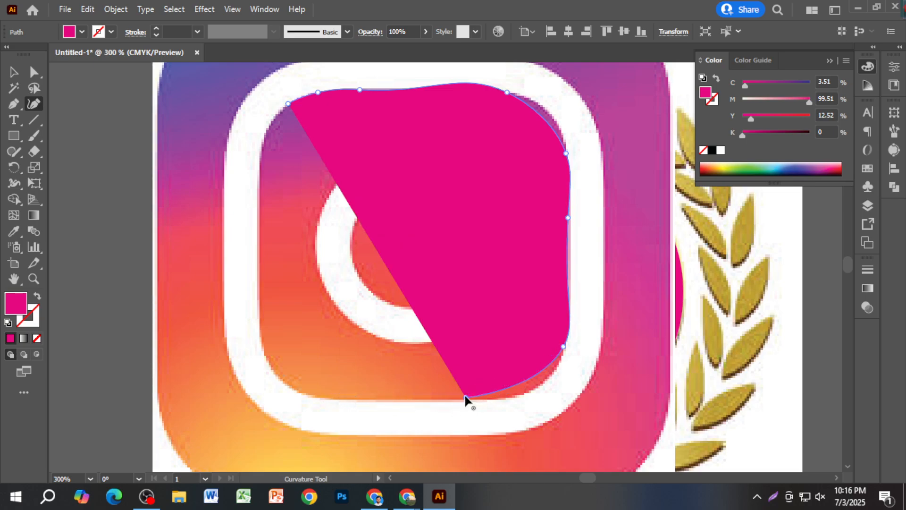
{"action": "left_click_drag", "start_coordinate": [465, 399], "coordinate": [524, 399]}
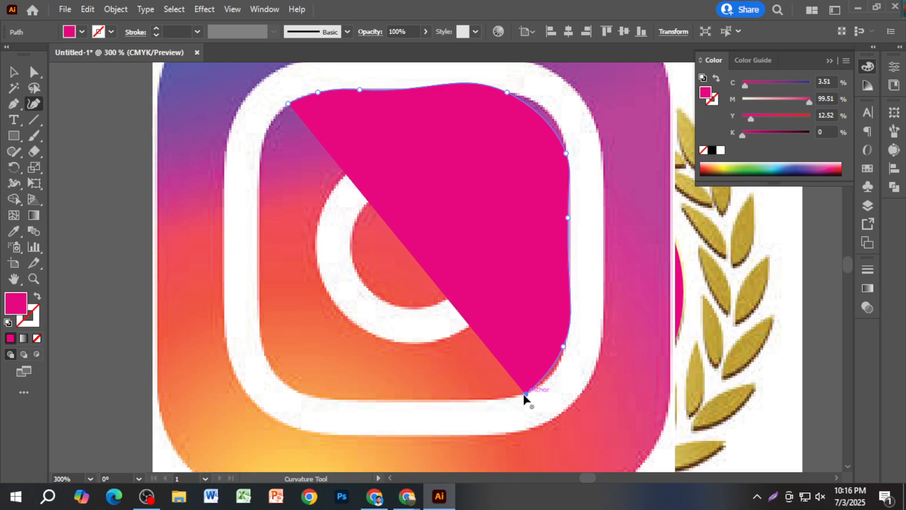
Step: Continue the Curvature path along the frame's bottom and left inner edges, redoing the lower-left anchor and adjusting the starting anchor
{"action": "left_click", "coordinate": [335, 398]}
{"action": "left_click_drag", "start_coordinate": [264, 304], "coordinate": [261, 327]}
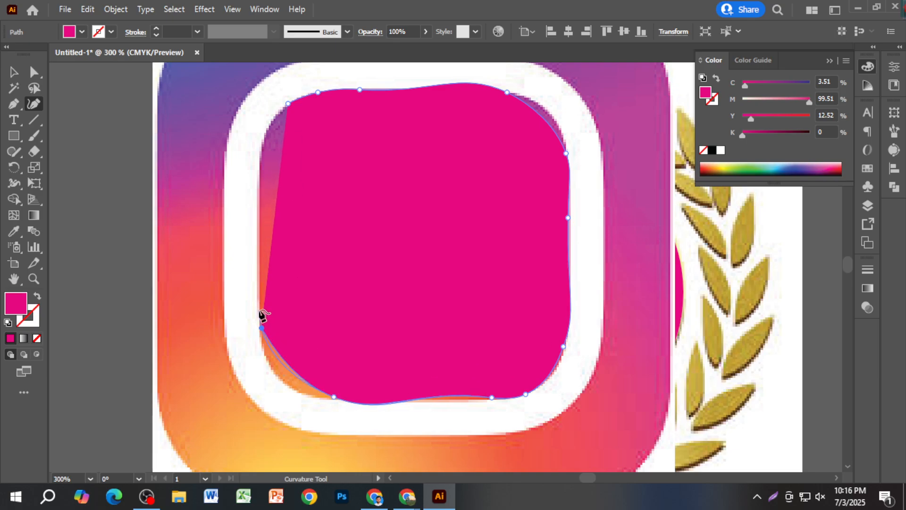
{"action": "key", "text": "ctrl+z"}
{"action": "left_click", "coordinate": [264, 350]}
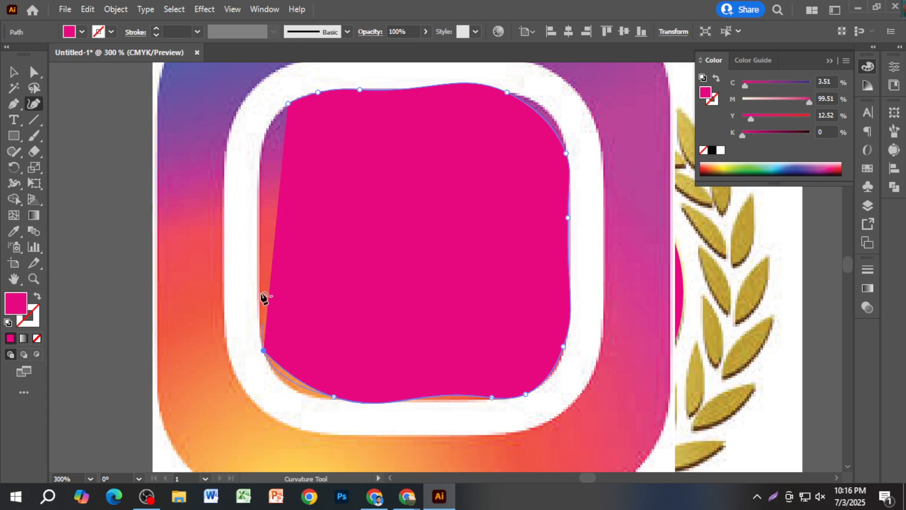
{"action": "left_click", "coordinate": [258, 205]}
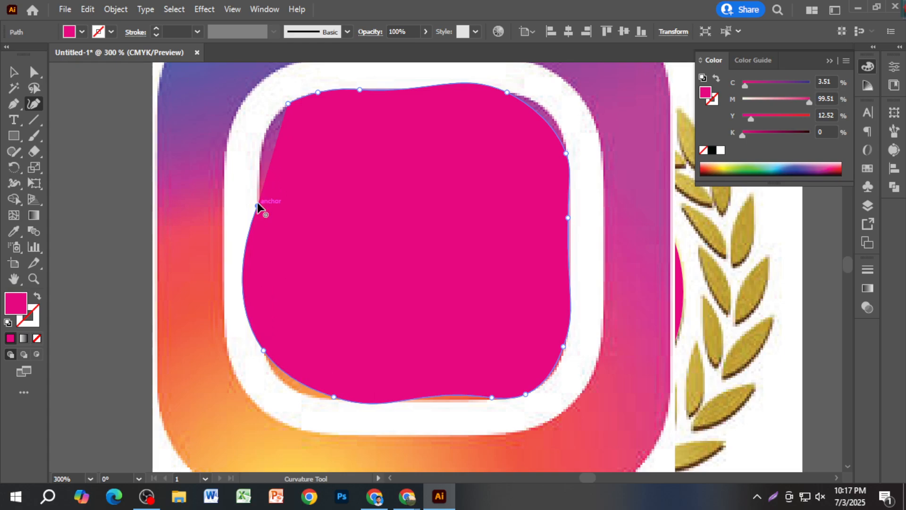
{"action": "left_click", "coordinate": [295, 100]}
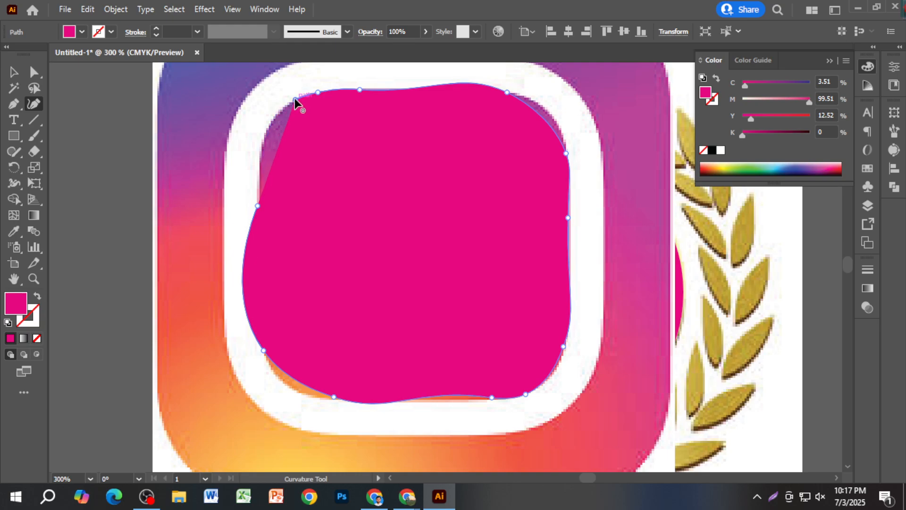
Step: Delete the magenta shape traced over the Instagram logo
{"action": "scroll", "coordinate": [382, 179], "scroll_direction": "down", "scroll_amount": 3}
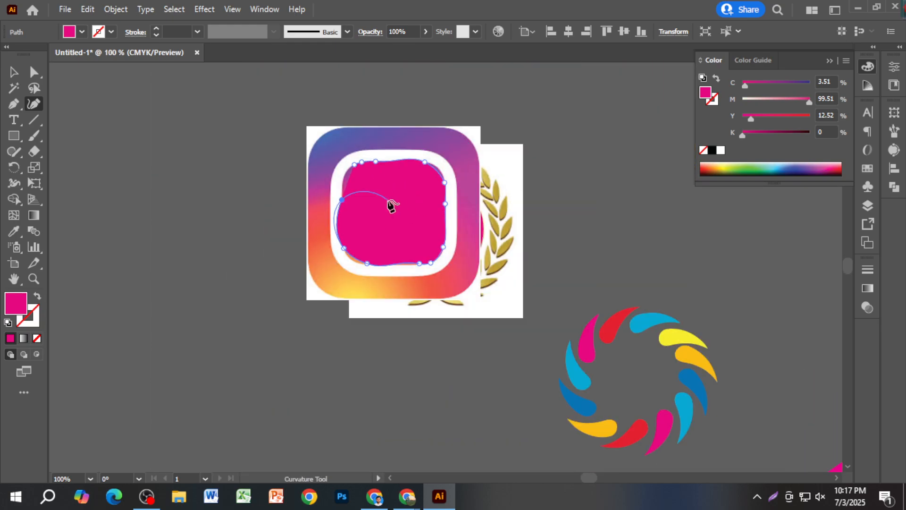
{"action": "left_click", "coordinate": [16, 73]}
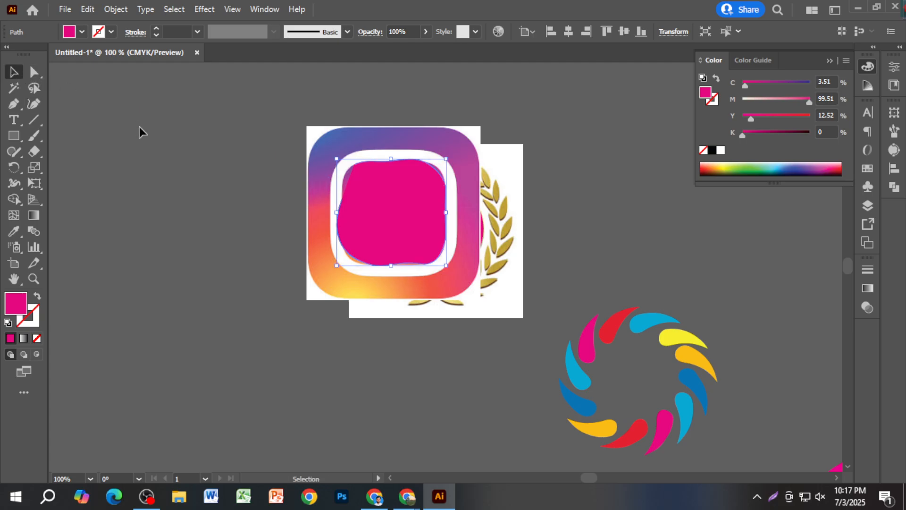
{"action": "left_click", "coordinate": [171, 141]}
{"action": "left_click", "coordinate": [362, 230]}
{"action": "key", "text": "Delete"}
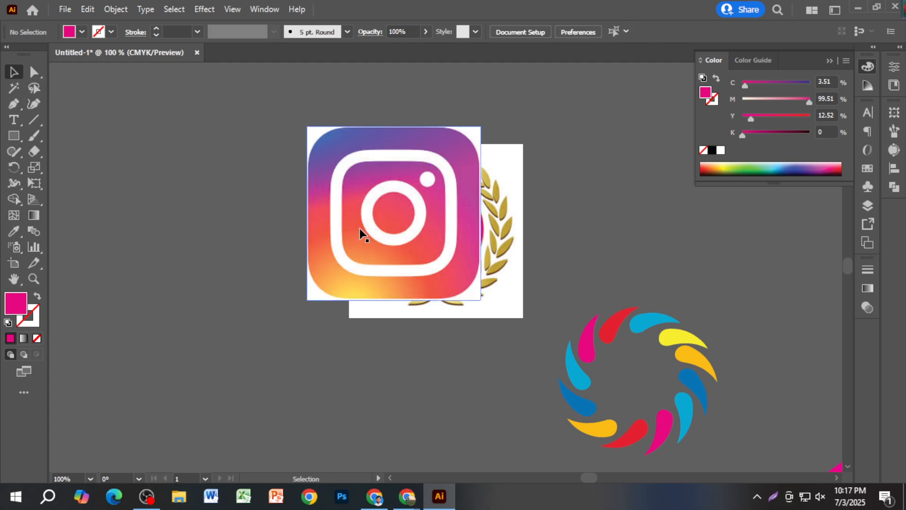
Step: Move the Instagram logo image to the left of the gold wreath image, clear of it
{"action": "left_click_drag", "start_coordinate": [362, 232], "coordinate": [218, 279]}
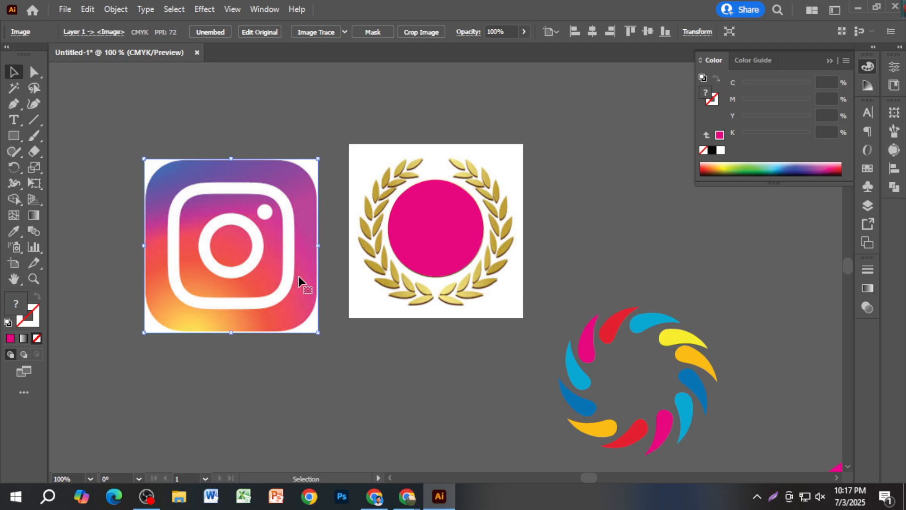
{"action": "scroll", "coordinate": [299, 277], "scroll_direction": "down", "scroll_amount": 2}
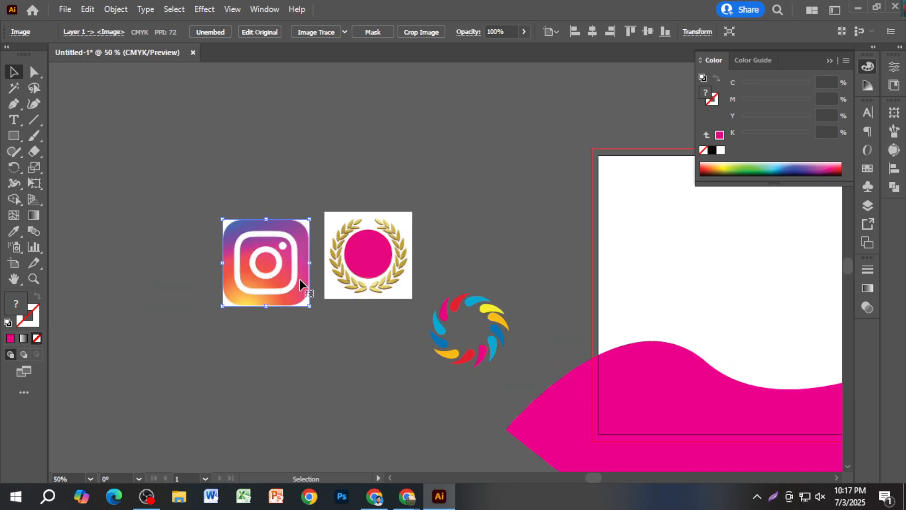
Step: Move the Instagram and gold wreath images together up and to the right, above the petal logo, and deselect them
{"action": "left_click", "coordinate": [371, 283], "text": "shift"}
{"action": "left_click_drag", "start_coordinate": [372, 284], "coordinate": [477, 240]}
{"action": "left_click", "coordinate": [325, 331]}
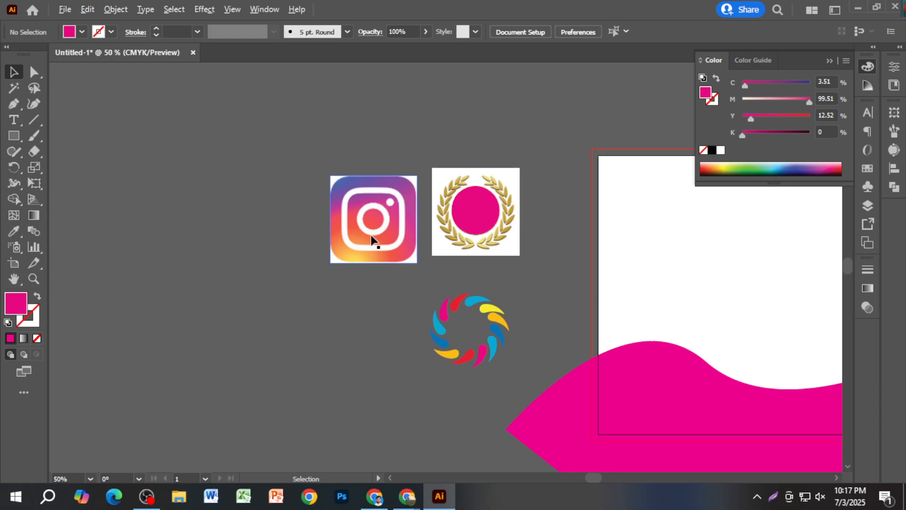
Step: Start an empty text object on the white artboard and set its font size to 50 pt
{"action": "scroll", "coordinate": [368, 243], "scroll_direction": "up", "scroll_amount": 1}
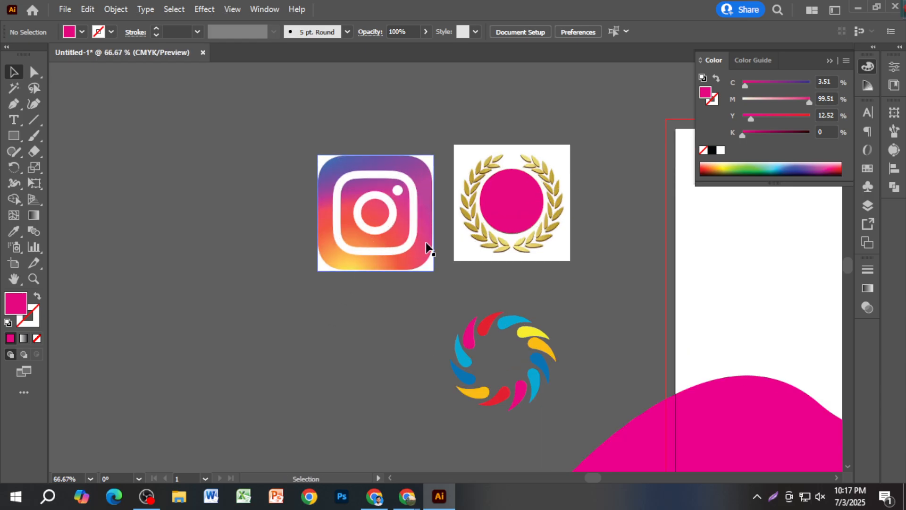
{"action": "scroll", "coordinate": [466, 282], "scroll_direction": "down", "scroll_amount": 2}
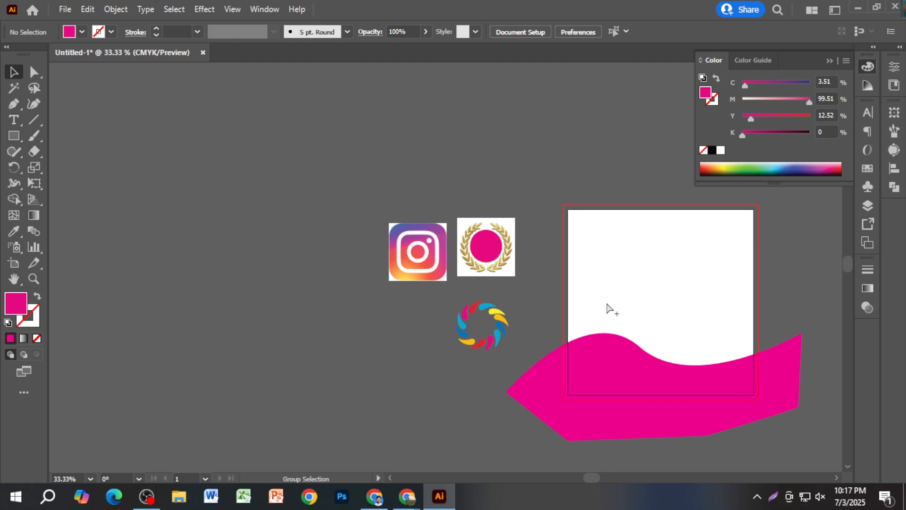
{"action": "scroll", "coordinate": [609, 308], "scroll_direction": "up", "scroll_amount": 2}
{"action": "left_click_drag", "start_coordinate": [651, 307], "coordinate": [467, 326]}
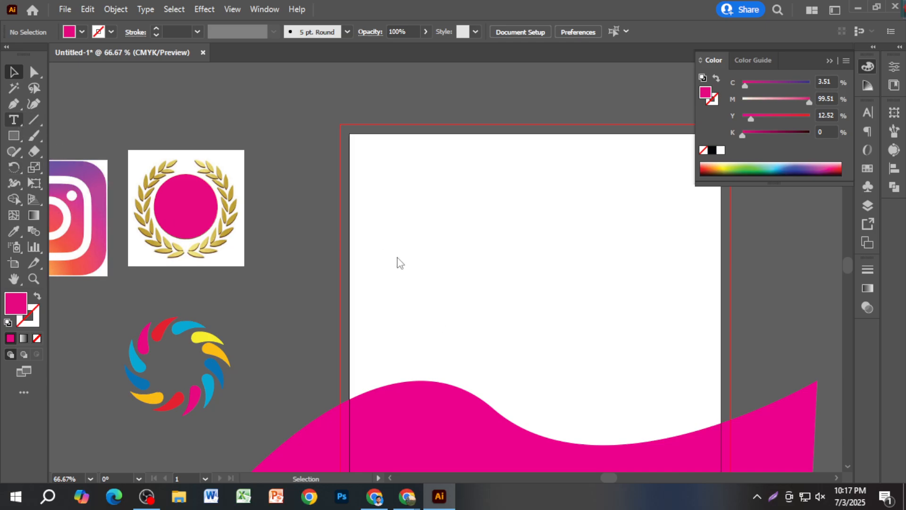
{"action": "left_click", "coordinate": [439, 261]}
{"action": "left_click", "coordinate": [14, 72]}
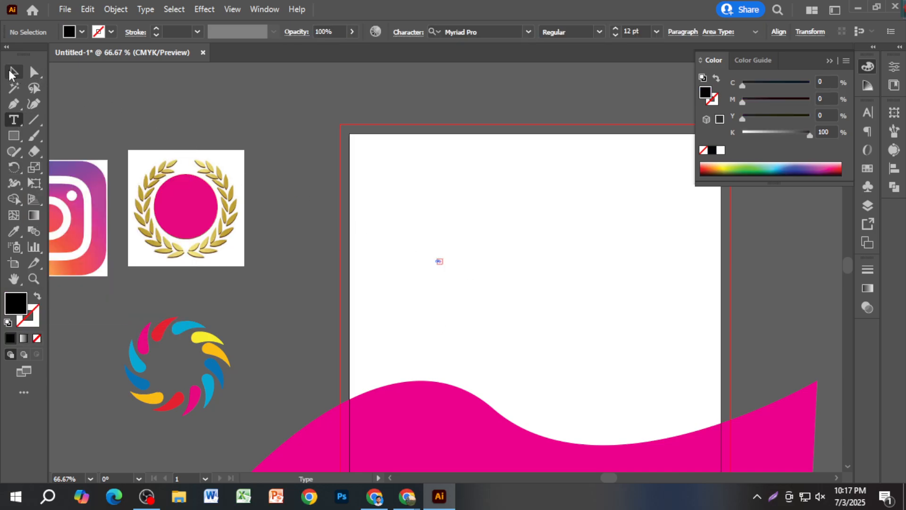
{"action": "left_click", "coordinate": [868, 112]}
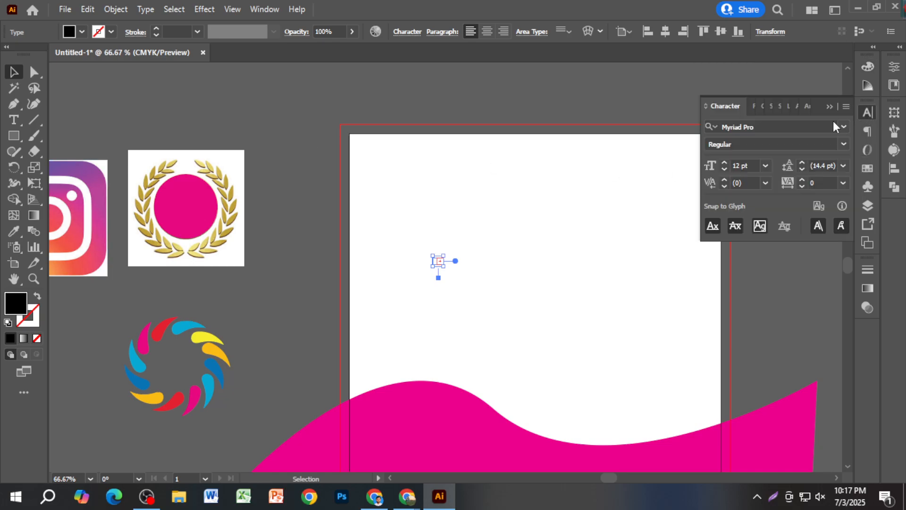
{"action": "left_click", "coordinate": [717, 167]}
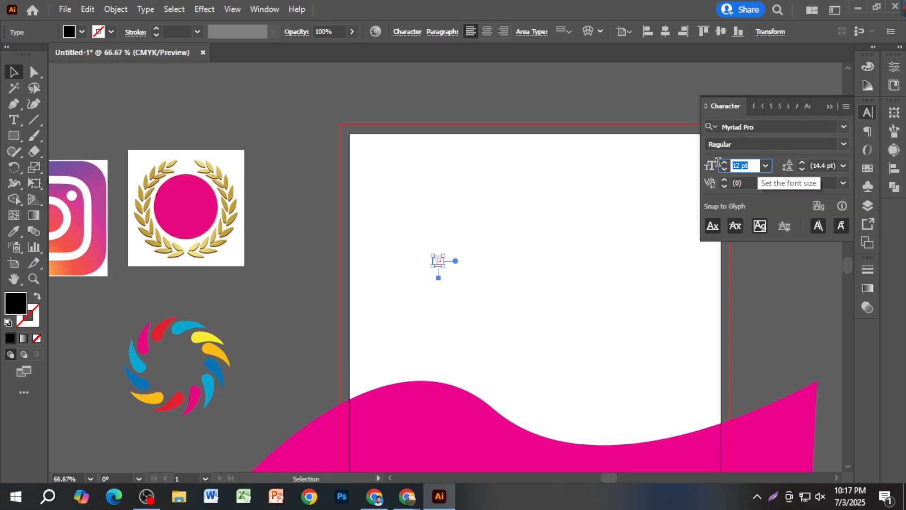
{"action": "type", "text": "50"}
{"action": "key", "text": "Return"}
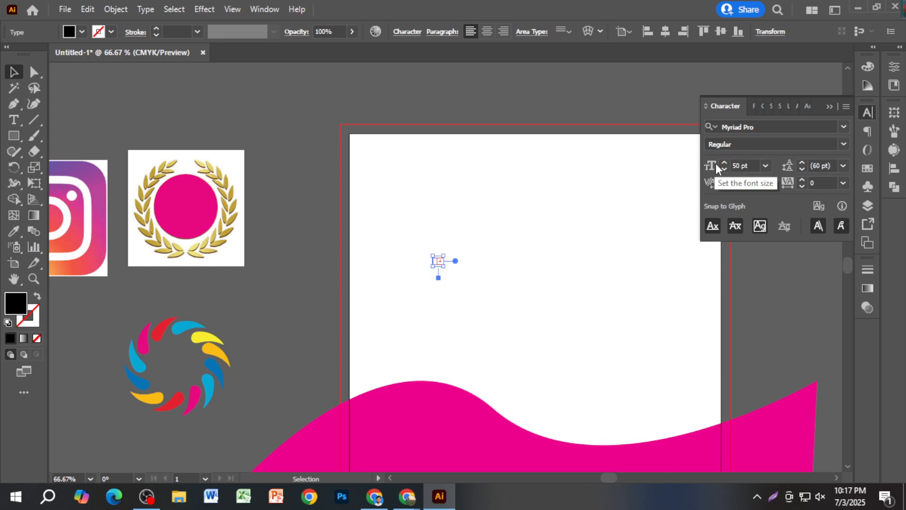
{"action": "key", "text": "Return"}
Step: Place a line of placeholder text, "Lorem ipsum", on the artboard and move it to the horizontal middle above the magenta wave
{"action": "left_click", "coordinate": [543, 349]}
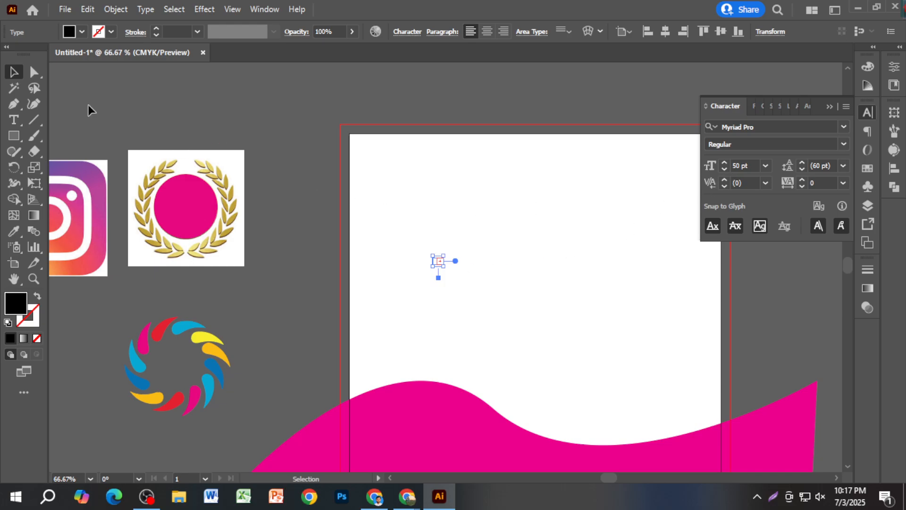
{"action": "left_click", "coordinate": [67, 94]}
{"action": "left_click", "coordinate": [13, 120]}
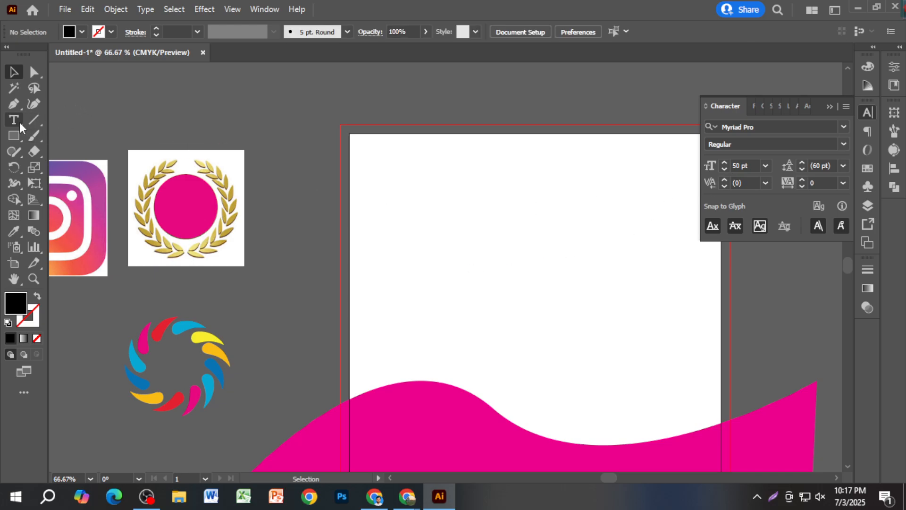
{"action": "left_click", "coordinate": [382, 203]}
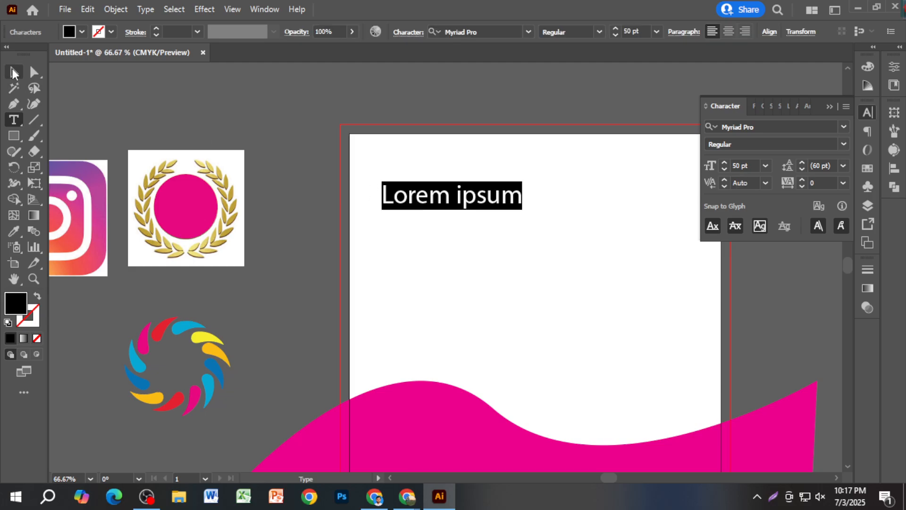
{"action": "key", "text": "Escape"}
{"action": "left_click_drag", "start_coordinate": [445, 189], "coordinate": [493, 250]}
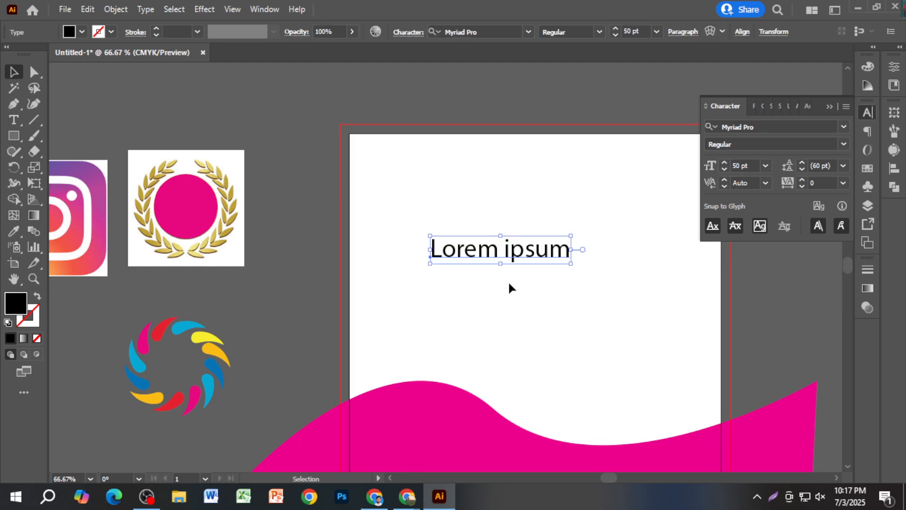
{"action": "left_click", "coordinate": [829, 107]}
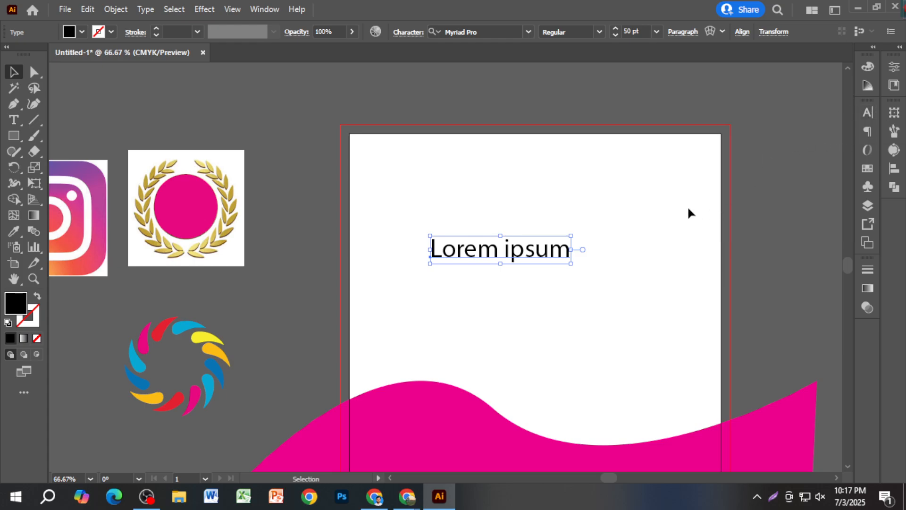
{"action": "left_click_drag", "start_coordinate": [555, 246], "coordinate": [591, 259]}
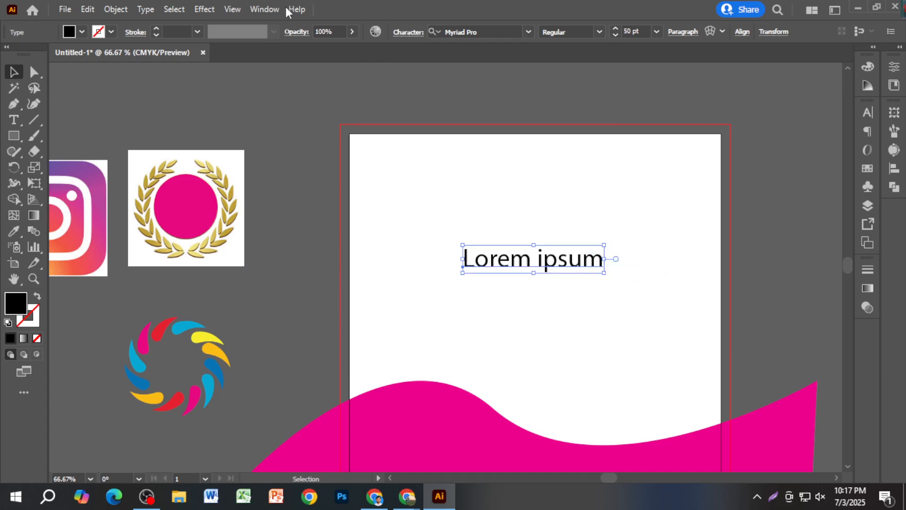
{"action": "left_click", "coordinate": [255, 10]}
{"action": "mouse_move", "coordinate": [317, 87]}
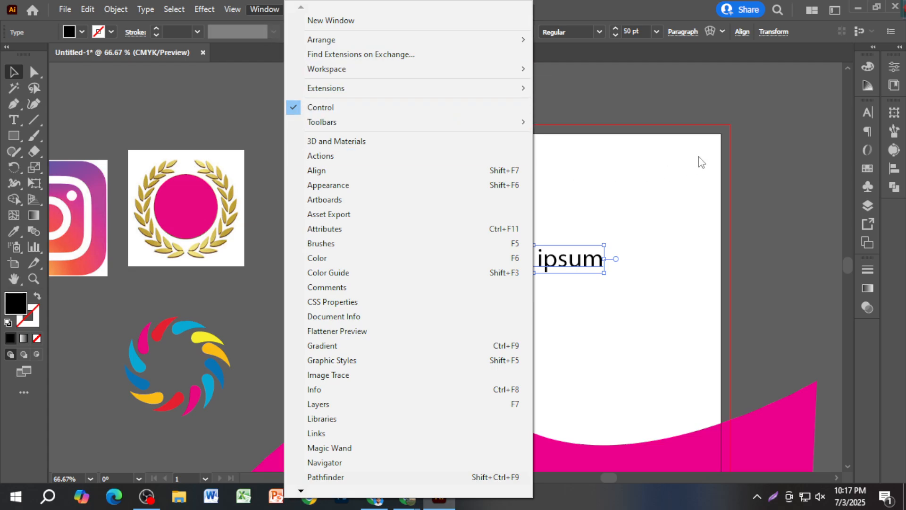
{"action": "left_click", "coordinate": [628, 114]}
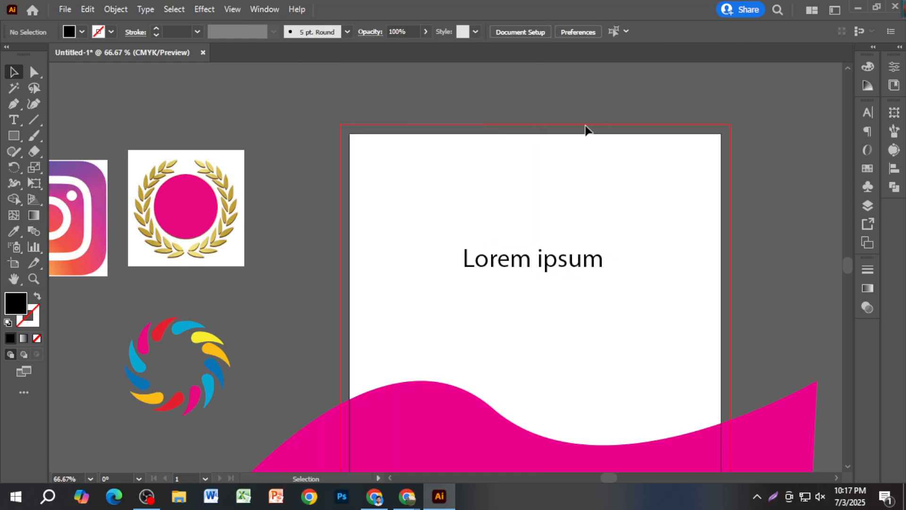
{"action": "left_click", "coordinate": [563, 254]}
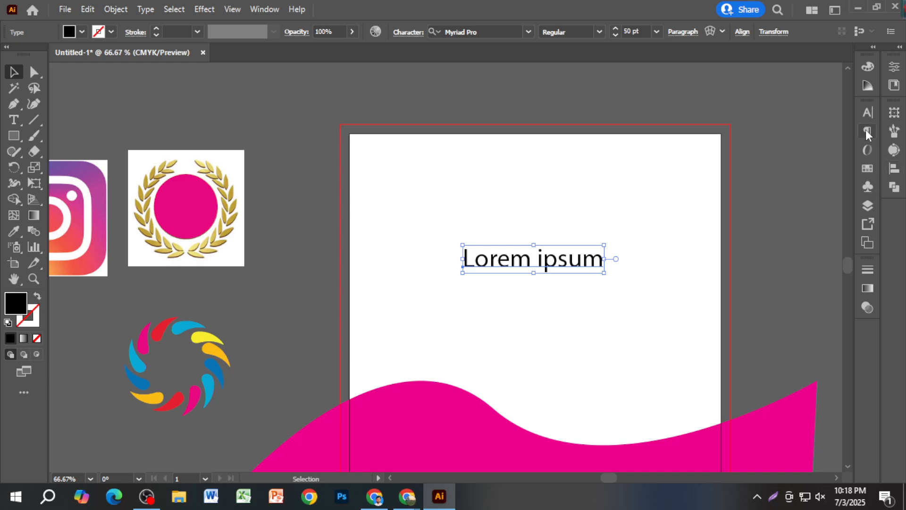
{"action": "left_click", "coordinate": [265, 9]}
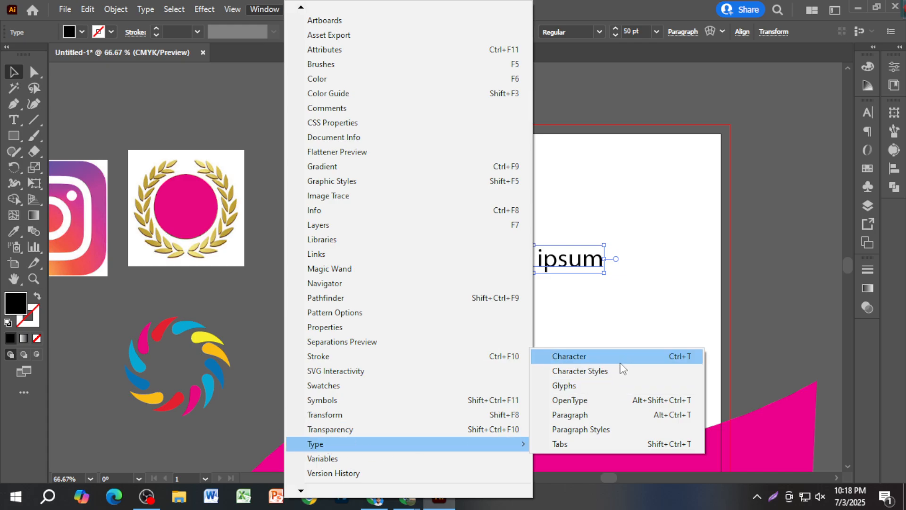
{"action": "left_click", "coordinate": [786, 227]}
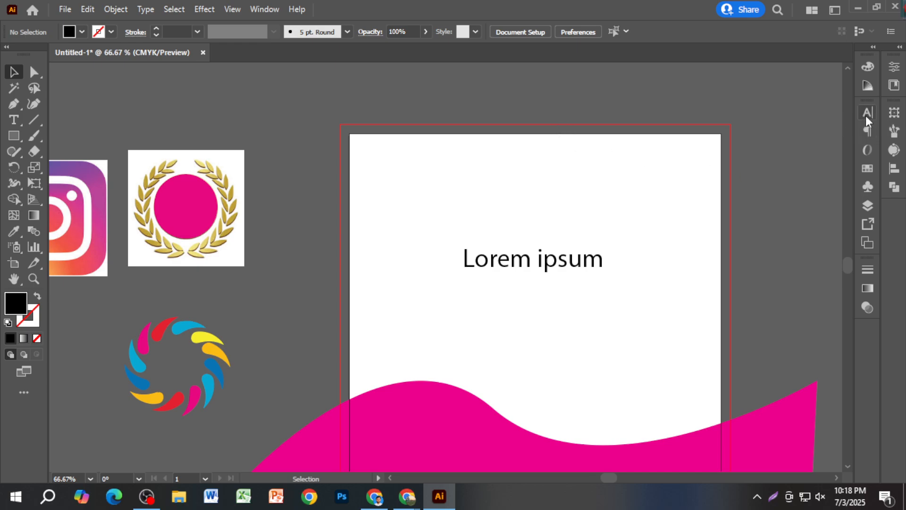
Step: Detach the Character panel from the dock and close it, and reposition the "Lorem ipsum" text slightly higher and to the right
{"action": "left_click_drag", "start_coordinate": [722, 112], "coordinate": [672, 105]}
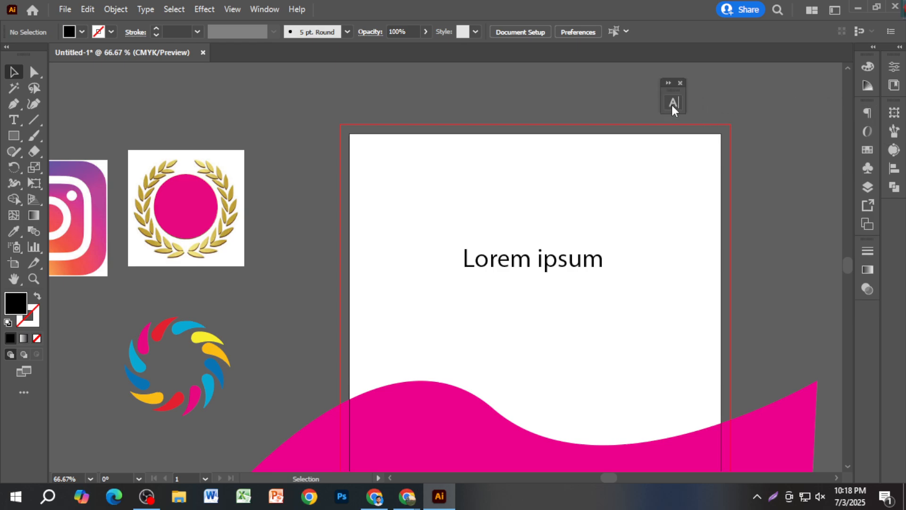
{"action": "left_click", "coordinate": [681, 83]}
{"action": "left_click_drag", "start_coordinate": [571, 269], "coordinate": [569, 289]}
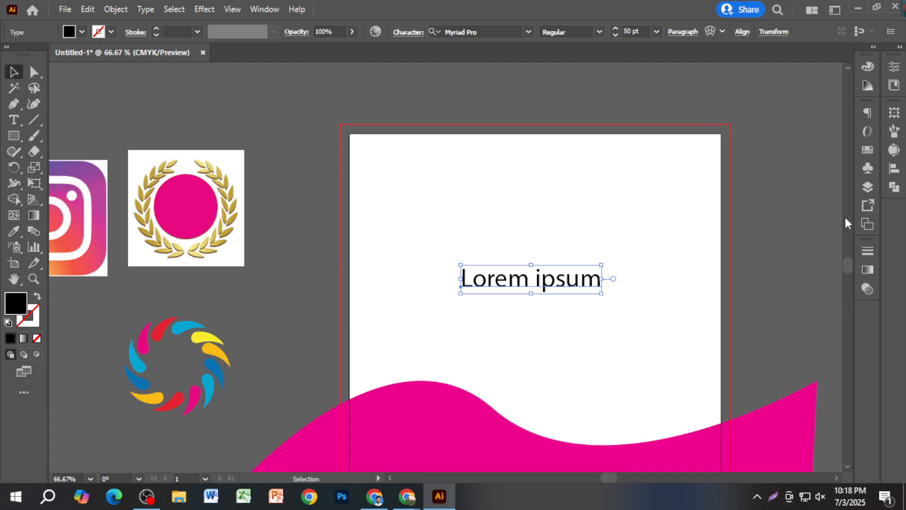
{"action": "left_click", "coordinate": [259, 13]}
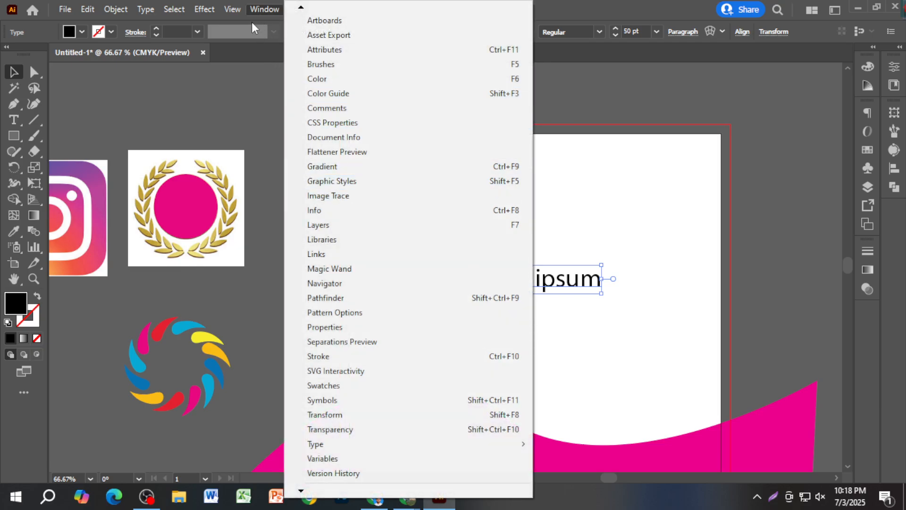
{"action": "left_click", "coordinate": [230, 13]}
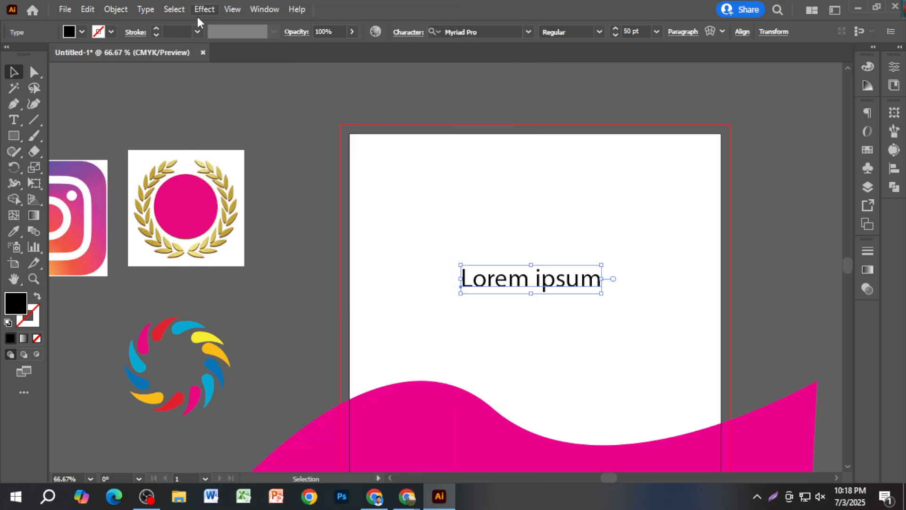
{"action": "left_click", "coordinate": [292, 89]}
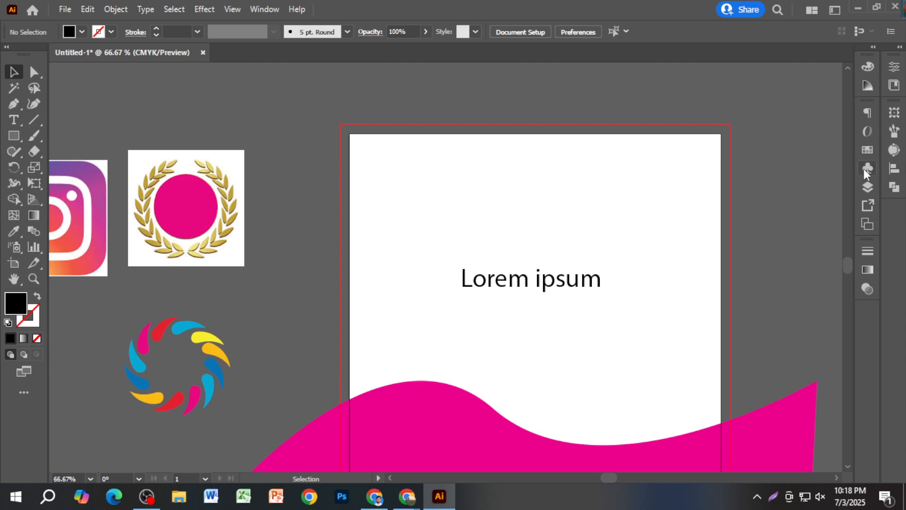
{"action": "left_click_drag", "start_coordinate": [572, 279], "coordinate": [580, 253]}
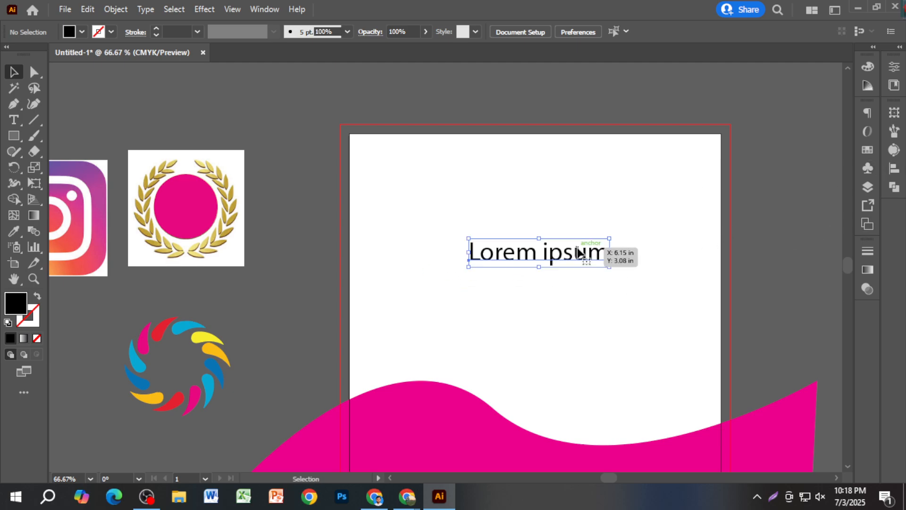
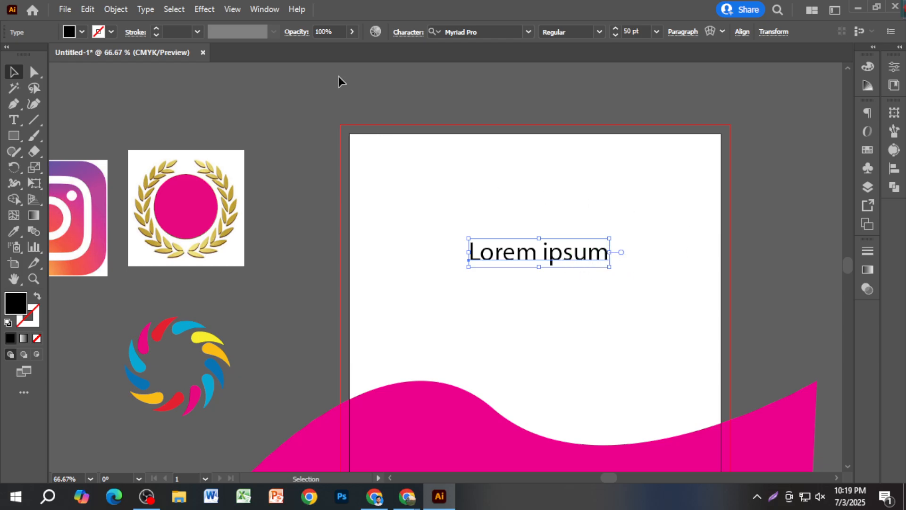
Step: Reopen the Character panel for the selected "Lorem ipsum" text and float it over the artboard's upper-right corner
{"action": "left_click", "coordinate": [265, 9]}
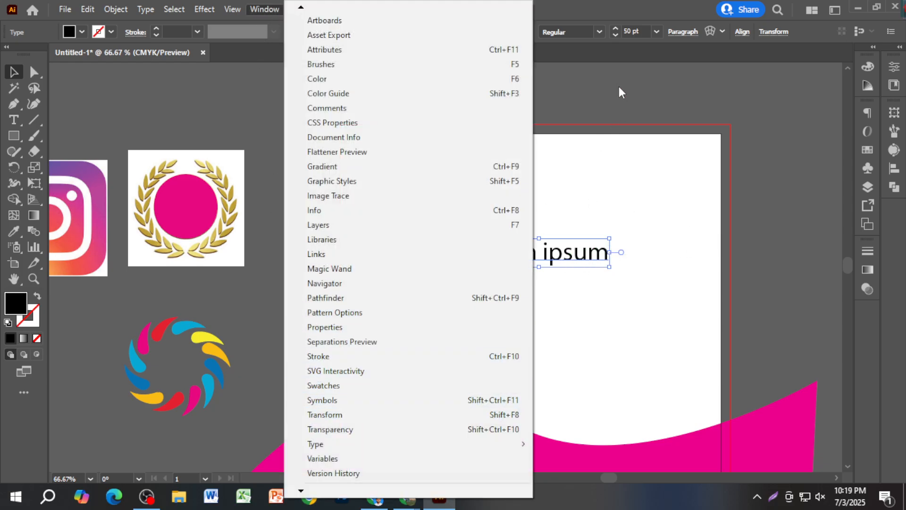
{"action": "left_click", "coordinate": [613, 109]}
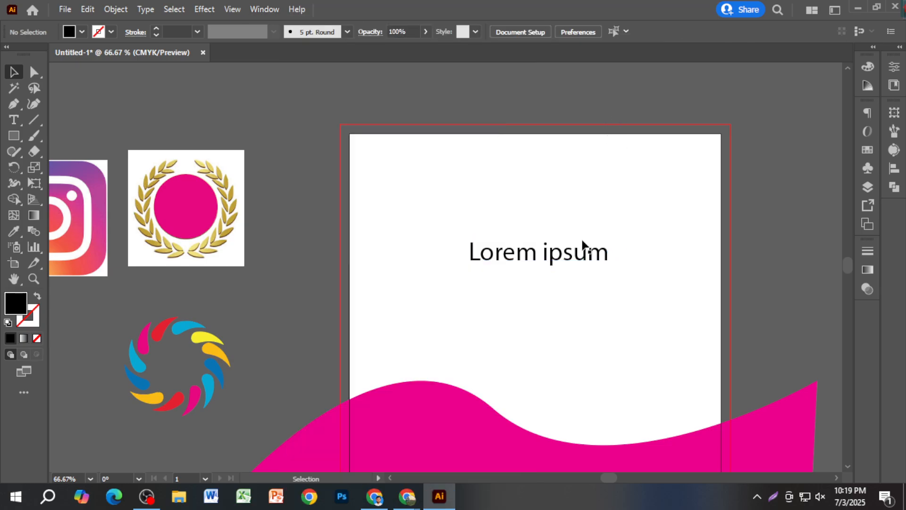
{"action": "left_click", "coordinate": [266, 6]}
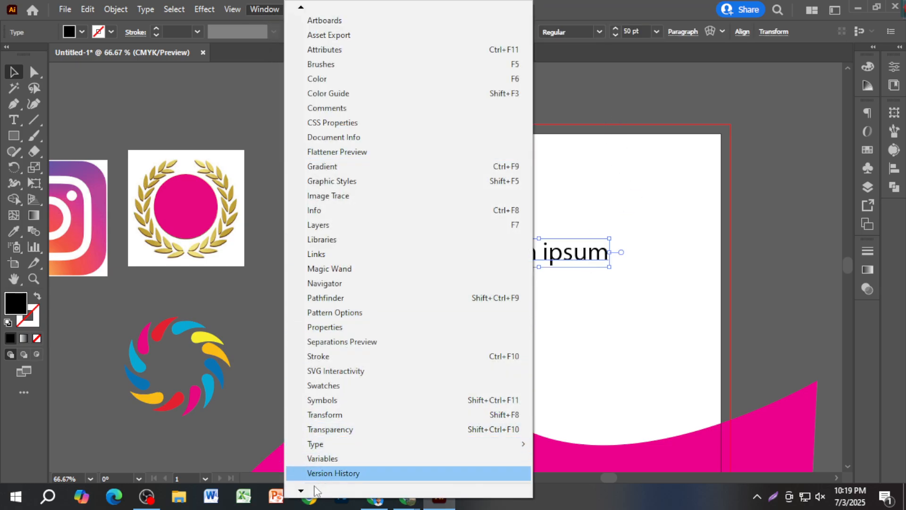
{"action": "mouse_move", "coordinate": [299, 493]}
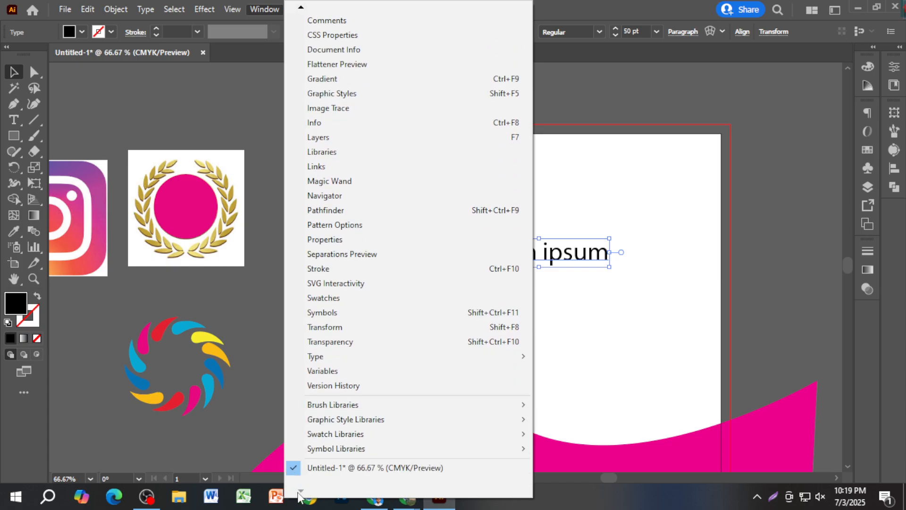
{"action": "mouse_move", "coordinate": [349, 357]}
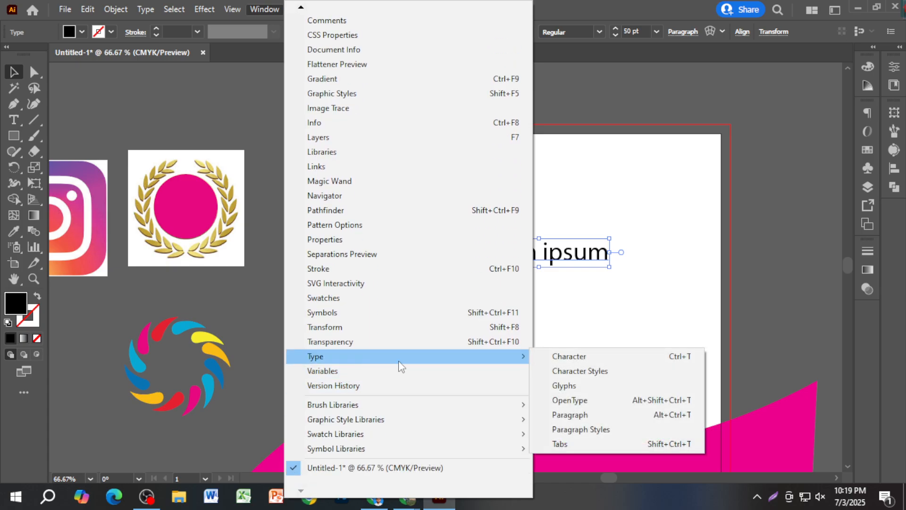
{"action": "left_click", "coordinate": [559, 357]}
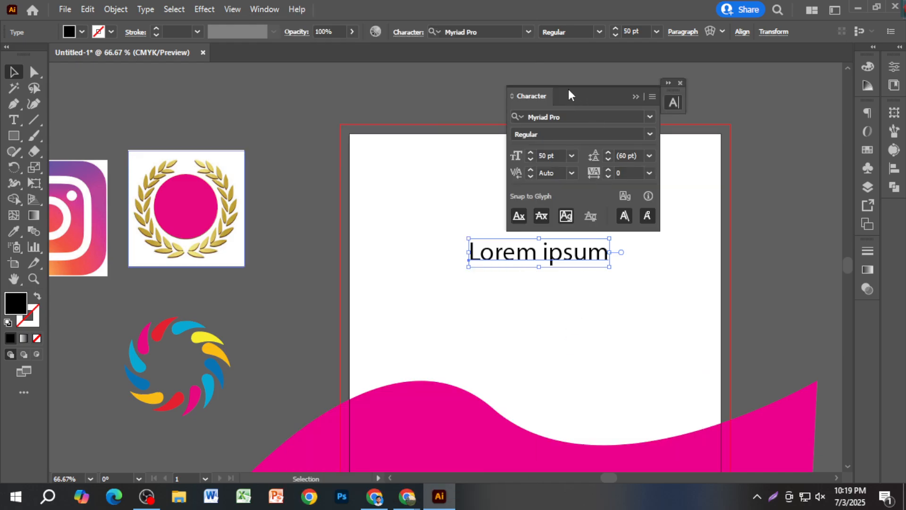
{"action": "left_click_drag", "start_coordinate": [578, 94], "coordinate": [754, 69]}
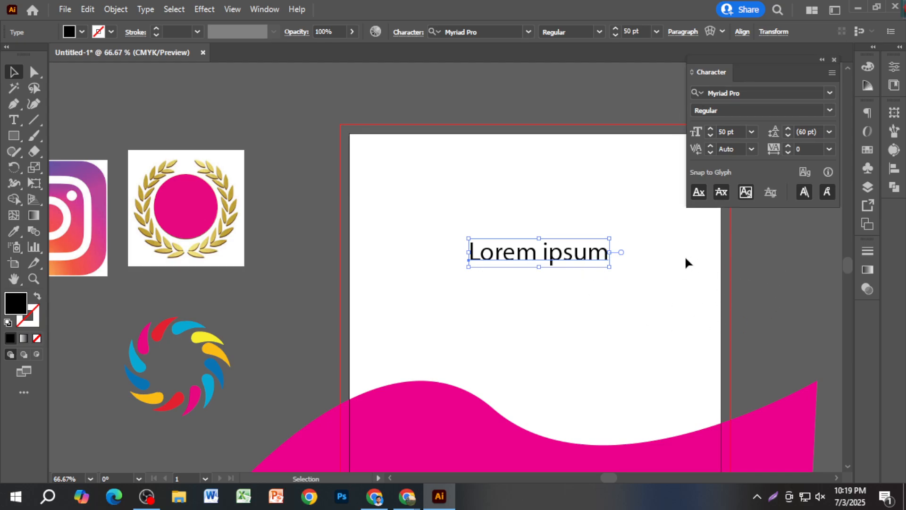
Step: Check the Paragraph panel's alignment and indent settings for the "Lorem ipsum" text, then collapse the panel
{"action": "scroll", "coordinate": [652, 253], "scroll_direction": "up", "scroll_amount": 2}
{"action": "scroll", "coordinate": [650, 257], "scroll_direction": "down", "scroll_amount": 1}
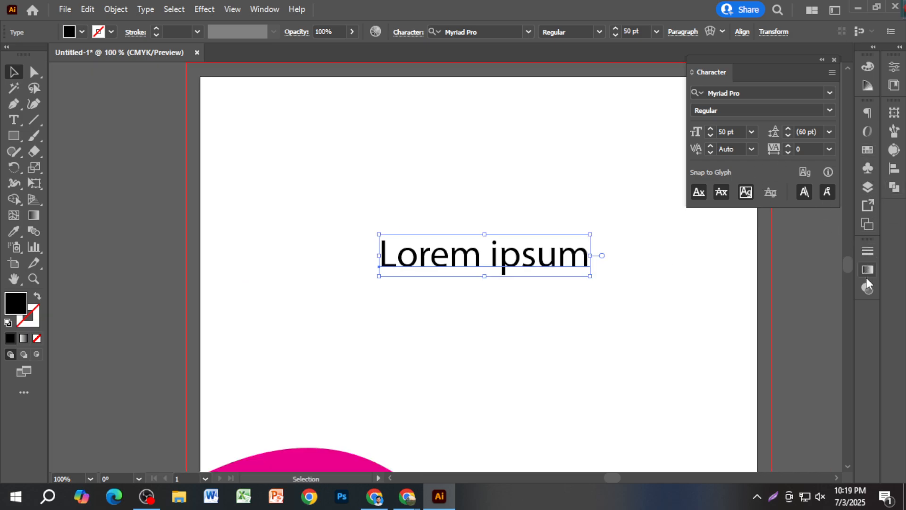
{"action": "left_click", "coordinate": [871, 117]}
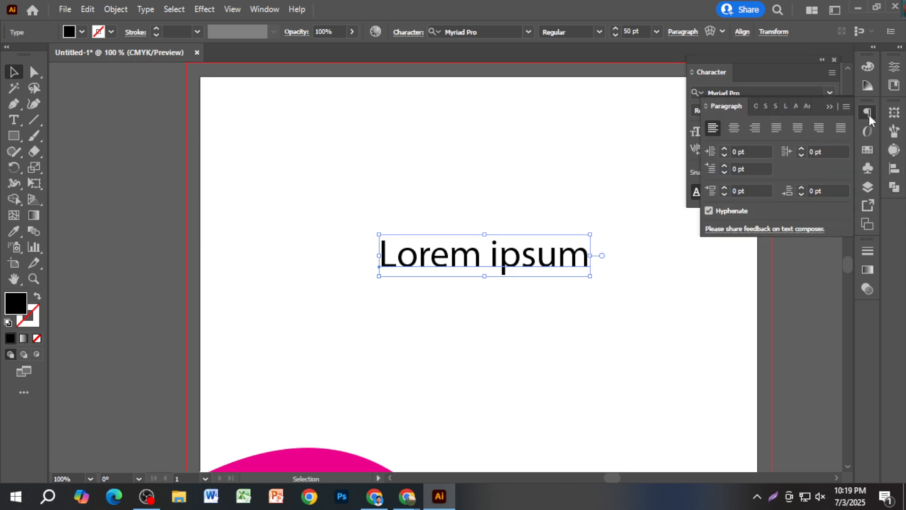
{"action": "left_click", "coordinate": [799, 71]}
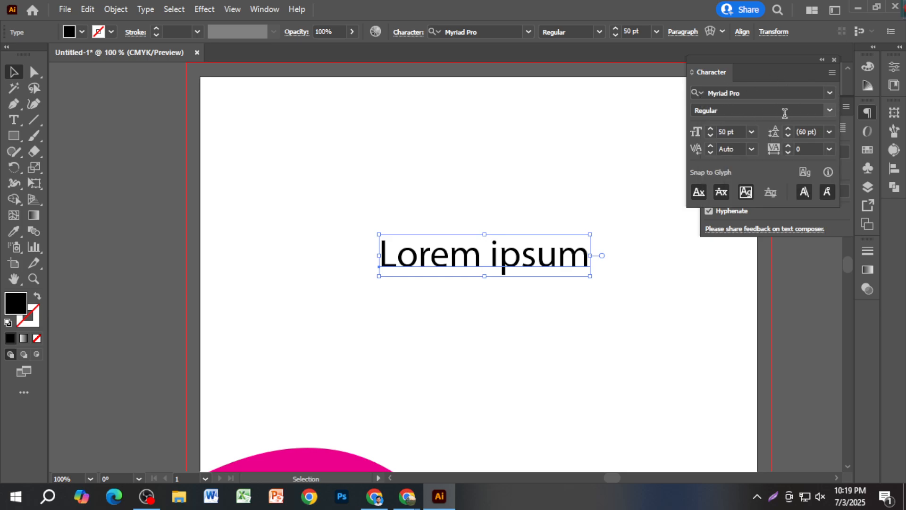
{"action": "left_click", "coordinate": [864, 112]}
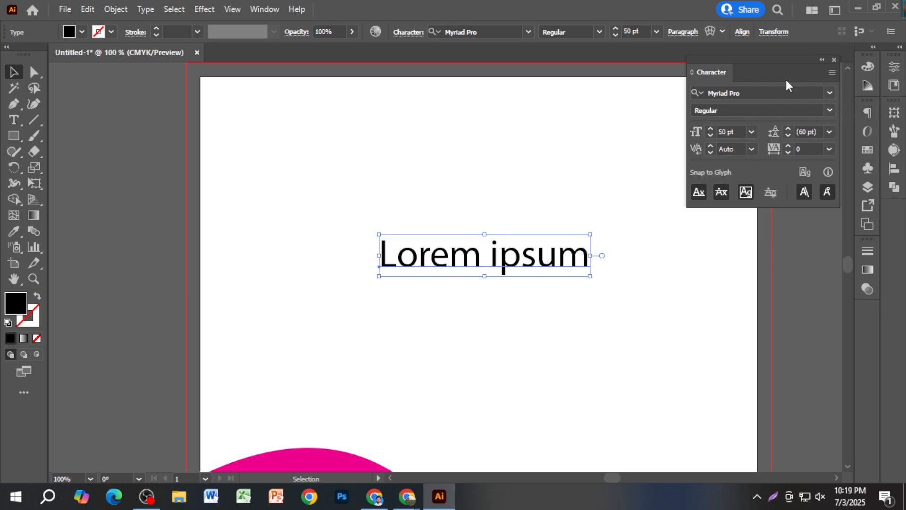
Step: Dock the floating Character panel into the collapsed panel column directly below Paragraph
{"action": "left_click_drag", "start_coordinate": [765, 72], "coordinate": [700, 111]}
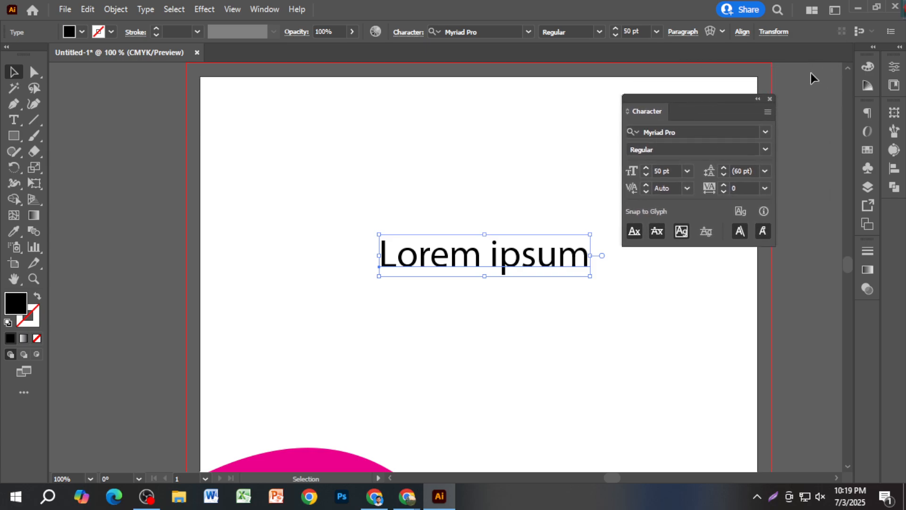
{"action": "left_click_drag", "start_coordinate": [709, 95], "coordinate": [718, 97]}
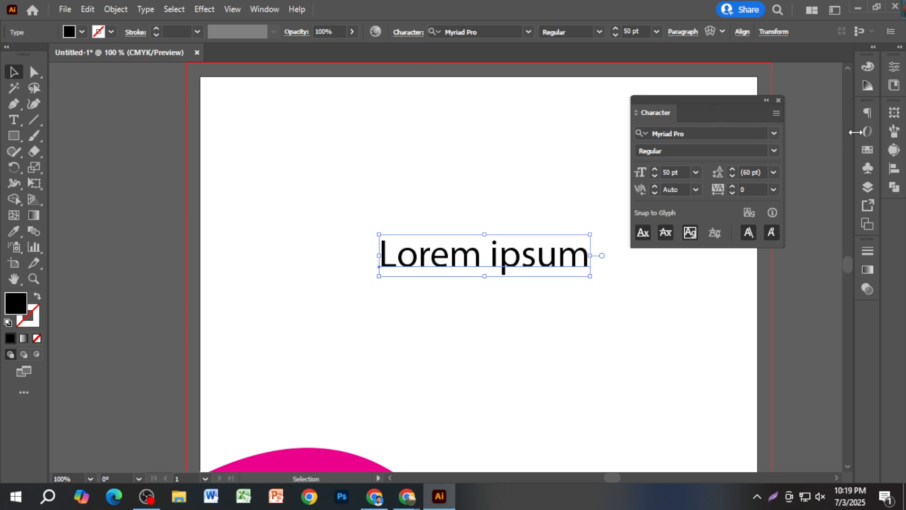
{"action": "left_click_drag", "start_coordinate": [711, 100], "coordinate": [867, 119]}
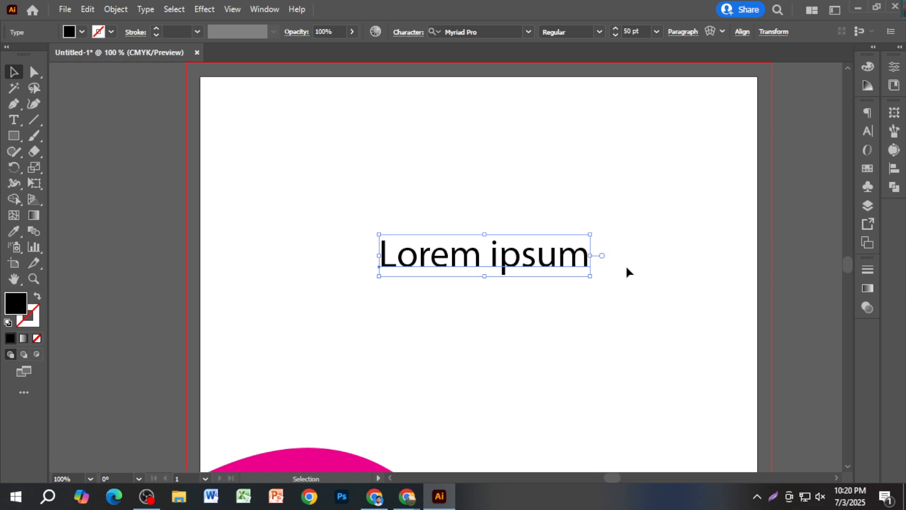
Step: Move the "Lorem ipsum" text slightly up and replace its wording with "Bangladesh"
{"action": "mouse_move", "coordinate": [517, 265]}
{"action": "left_mouse_down"}
{"action": "mouse_move", "coordinate": [534, 262]}
{"action": "mouse_move", "coordinate": [522, 252]}
{"action": "left_mouse_up"}
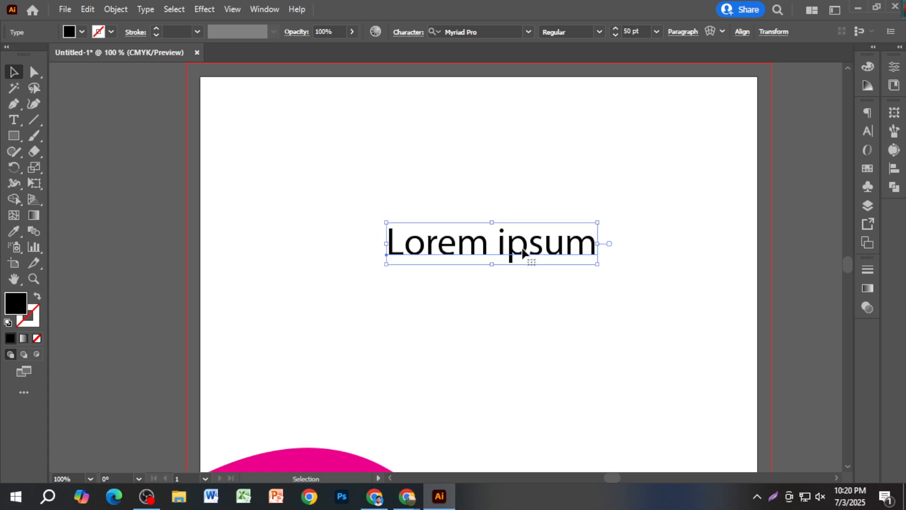
{"action": "triple_click", "coordinate": [523, 252]}
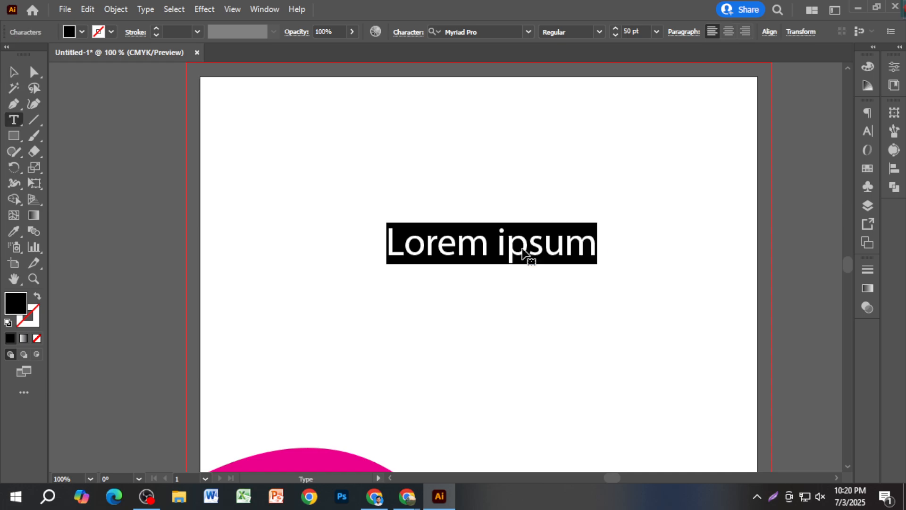
{"action": "type", "text": "Ba"}
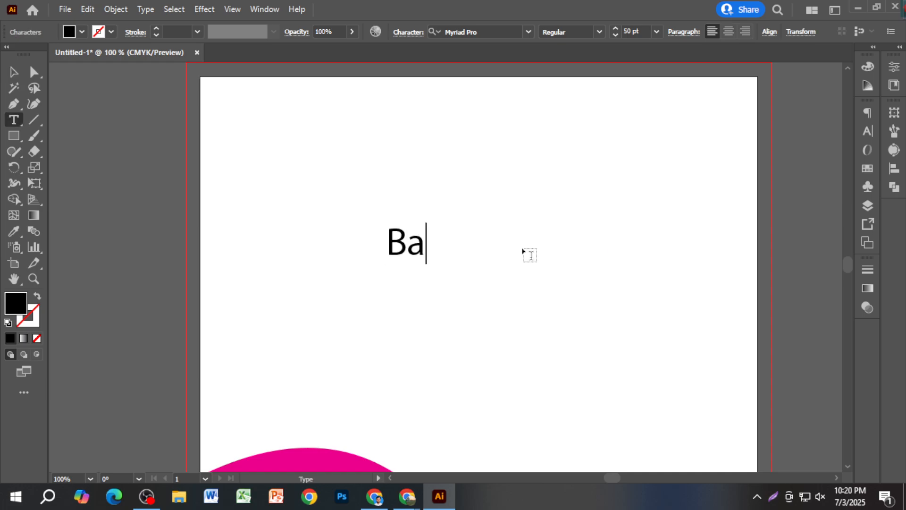
{"action": "type", "text": "ngladesh"}
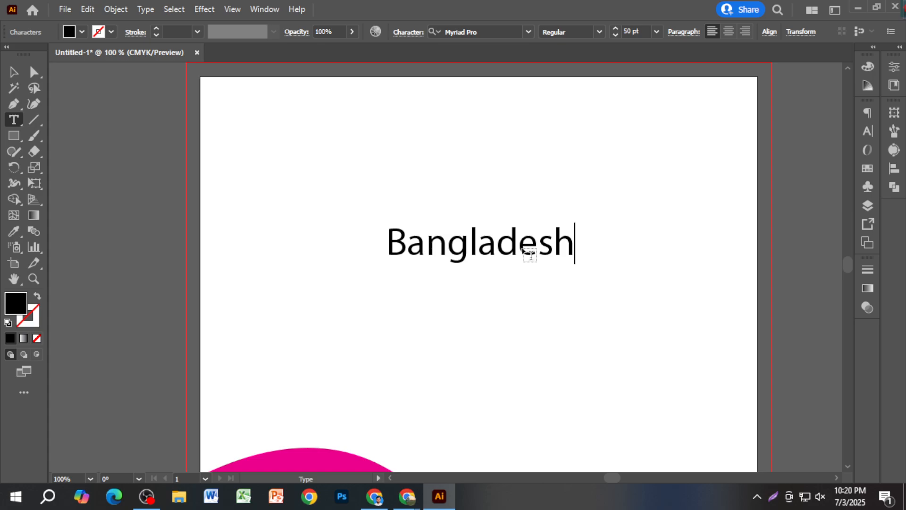
{"action": "left_click", "coordinate": [13, 72]}
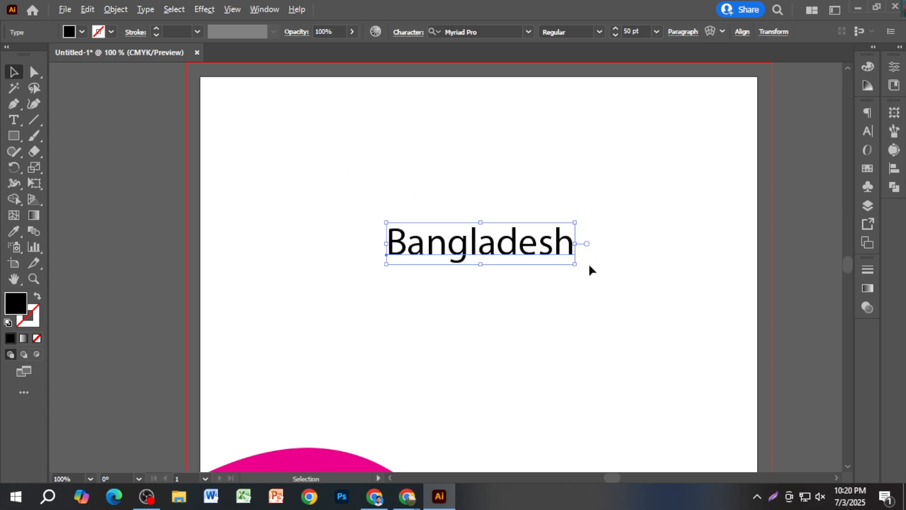
Step: Scale the "Bangladesh" text up proportionally around its centre to about 96.4 pt and keep it selected
{"action": "left_click_drag", "start_coordinate": [580, 265], "coordinate": [689, 316]}
{"action": "left_click", "coordinate": [683, 313]}
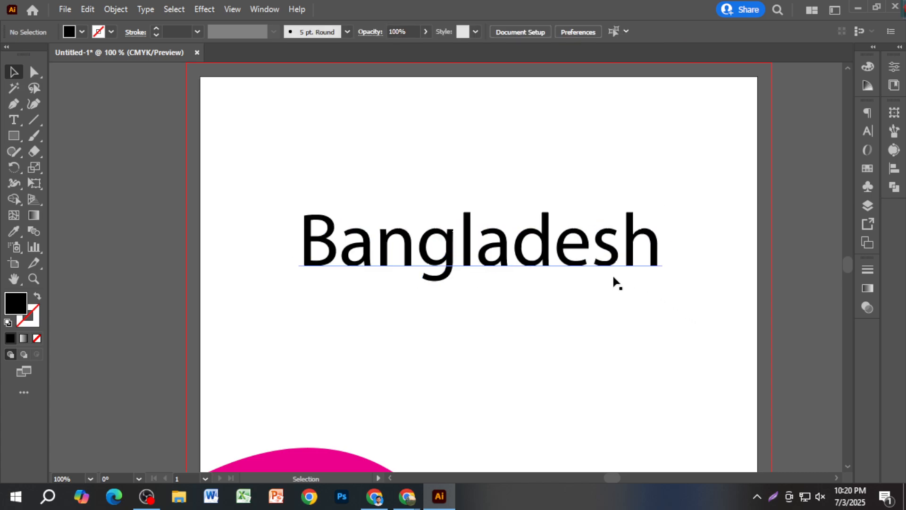
{"action": "scroll", "coordinate": [614, 282], "scroll_direction": "up", "scroll_amount": 1}
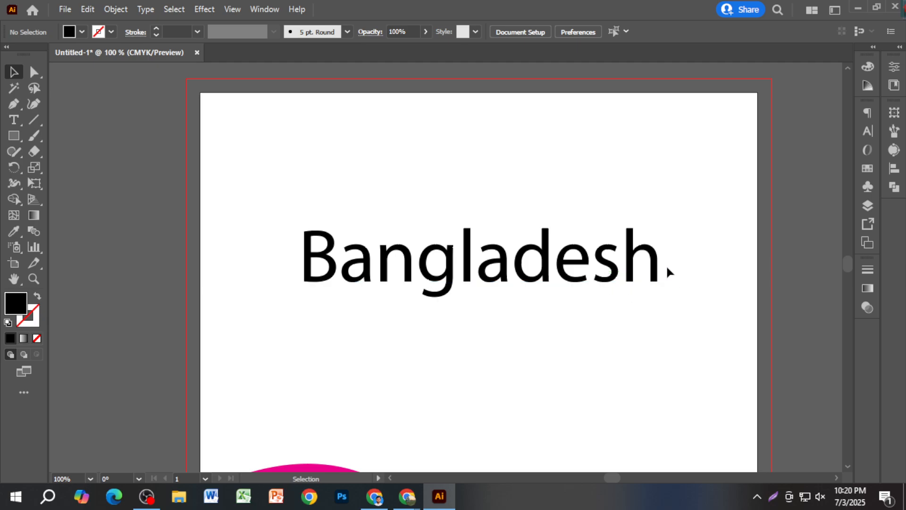
{"action": "left_click", "coordinate": [628, 282]}
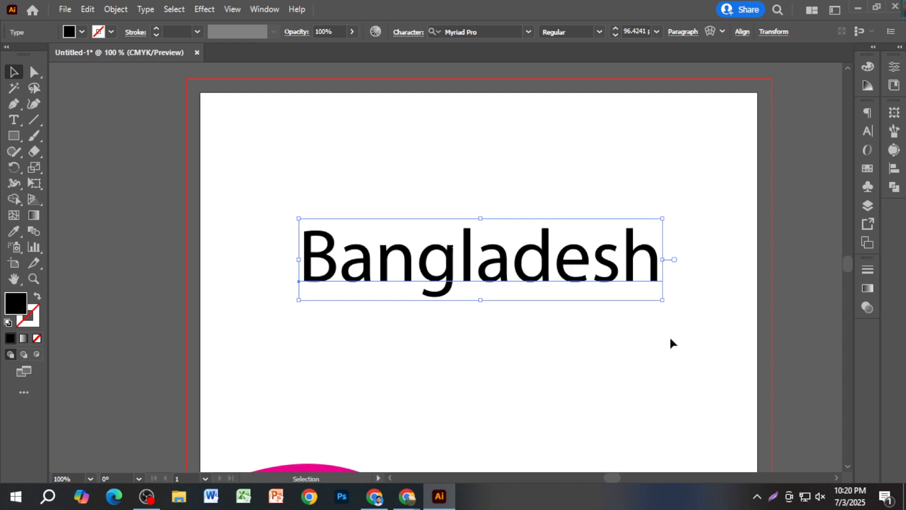
Step: Show the Character panel for the selected "Bangladesh" text and move the text lower on the artboard
{"action": "left_click", "coordinate": [868, 131]}
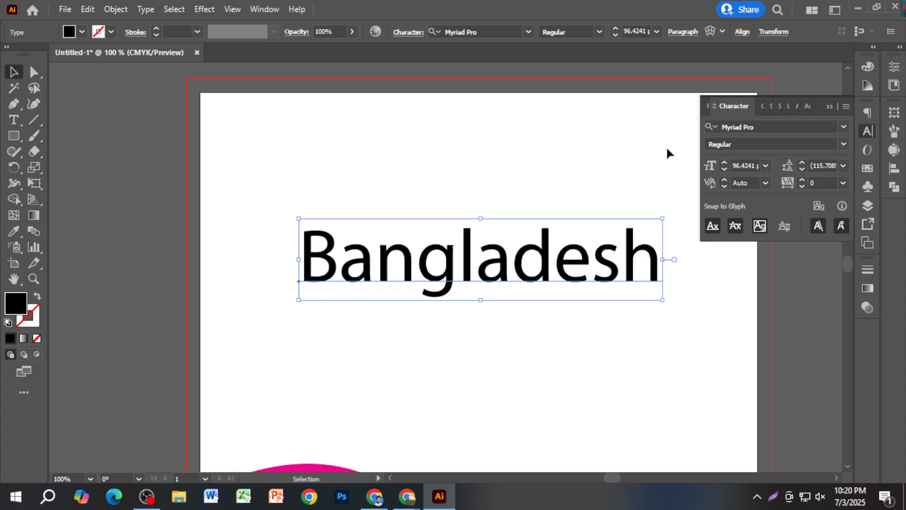
{"action": "scroll", "coordinate": [603, 309], "scroll_direction": "up", "scroll_amount": 2}
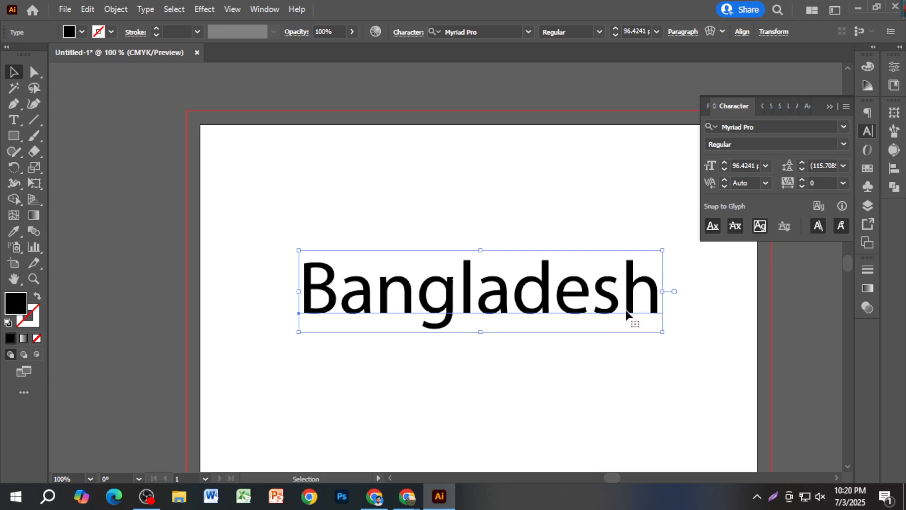
{"action": "left_click_drag", "start_coordinate": [627, 314], "coordinate": [612, 340]}
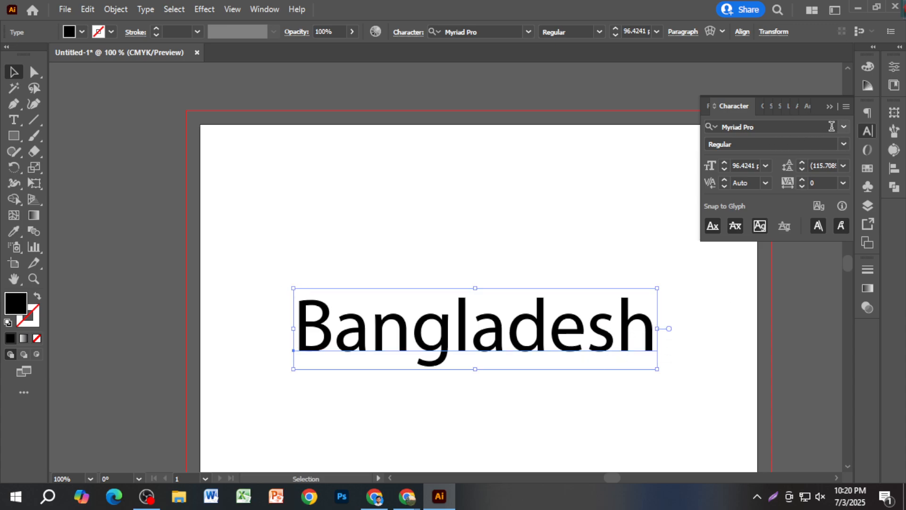
Step: Apply All Caps to the "Bangladesh" text and shift it slightly up and to the left
{"action": "left_click", "coordinate": [848, 109]}
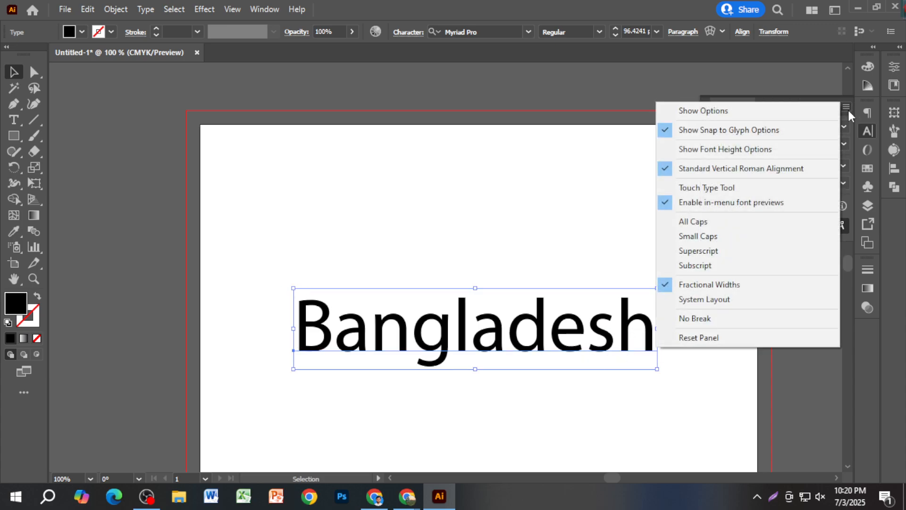
{"action": "left_click", "coordinate": [742, 221]}
{"action": "left_click_drag", "start_coordinate": [625, 329], "coordinate": [598, 309]}
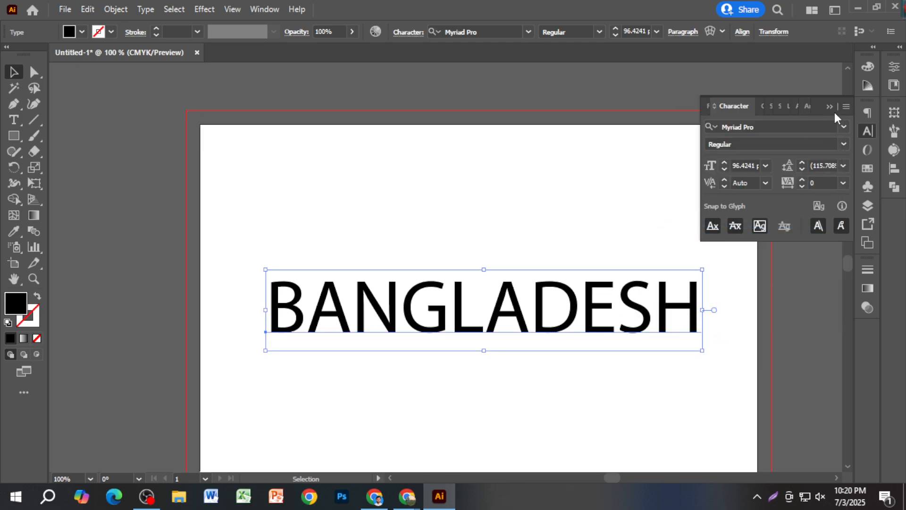
Step: Switch the text from All Caps to Small Caps and move it slightly to the right
{"action": "left_click", "coordinate": [846, 107]}
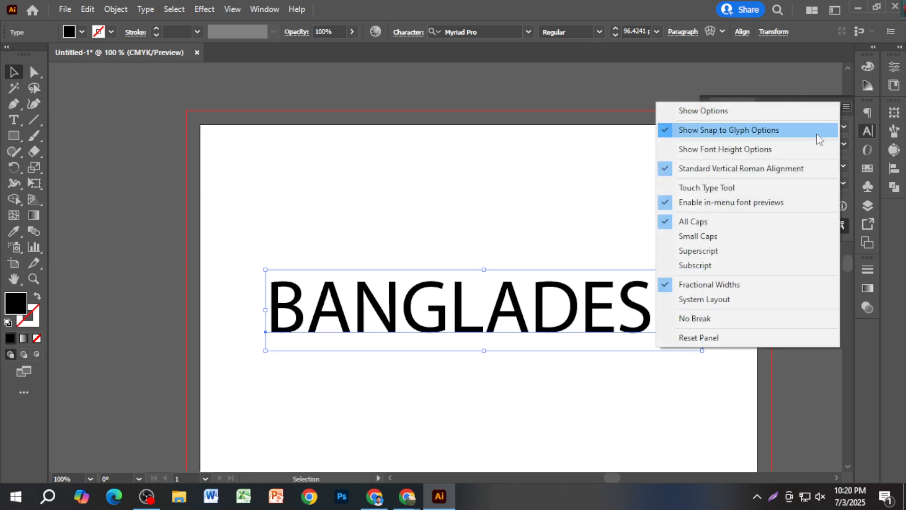
{"action": "left_click", "coordinate": [755, 236]}
{"action": "left_click_drag", "start_coordinate": [566, 308], "coordinate": [592, 302]}
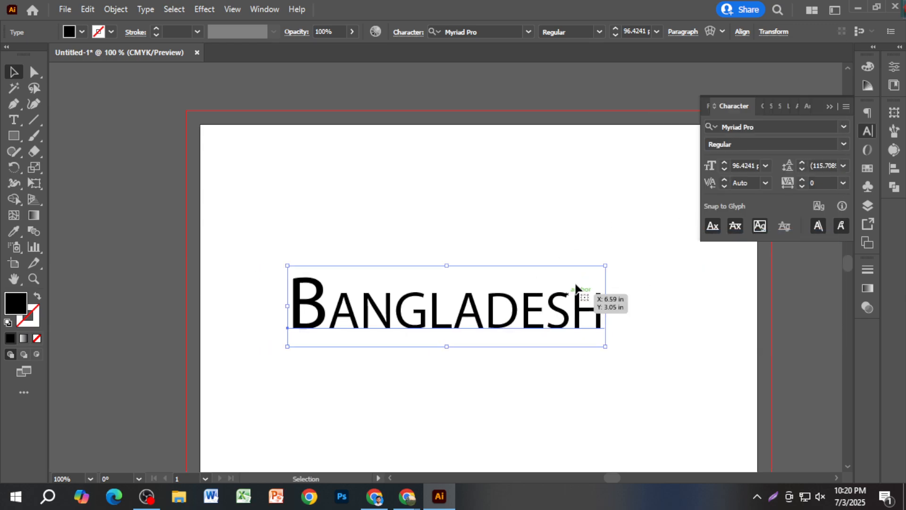
Step: Apply Superscript to the small-caps text, then switch it to Subscript
{"action": "left_click", "coordinate": [846, 107]}
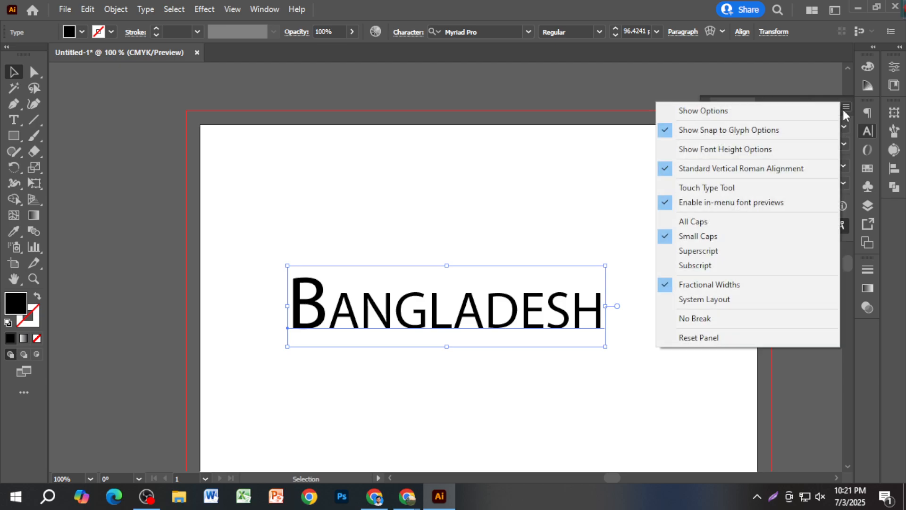
{"action": "left_click", "coordinate": [733, 253]}
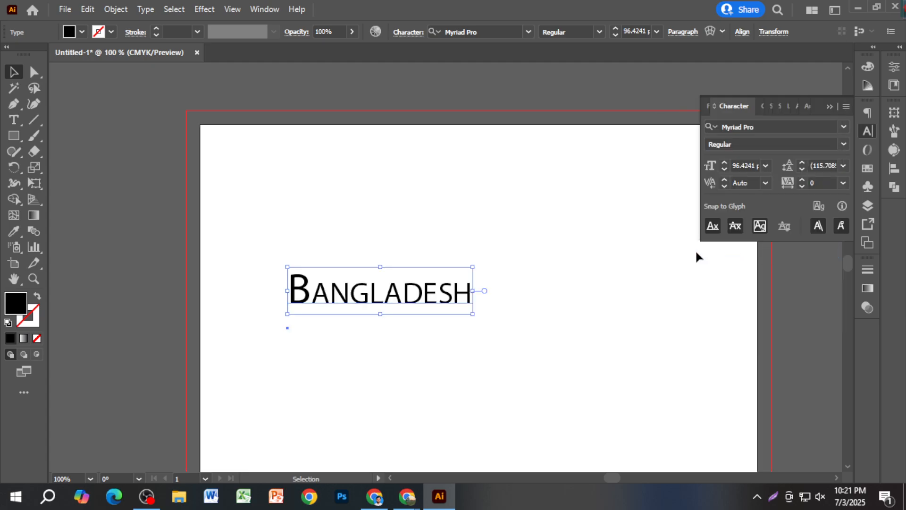
{"action": "left_click", "coordinate": [847, 106]}
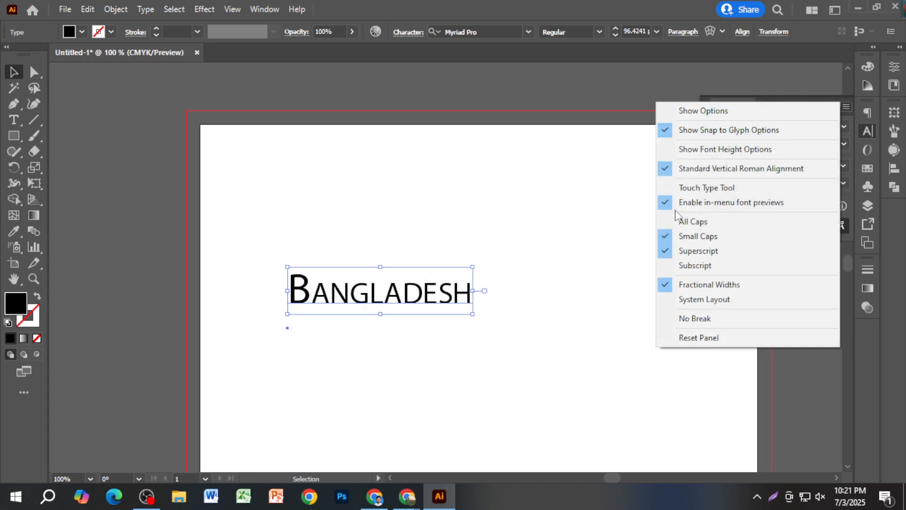
{"action": "left_click", "coordinate": [714, 266]}
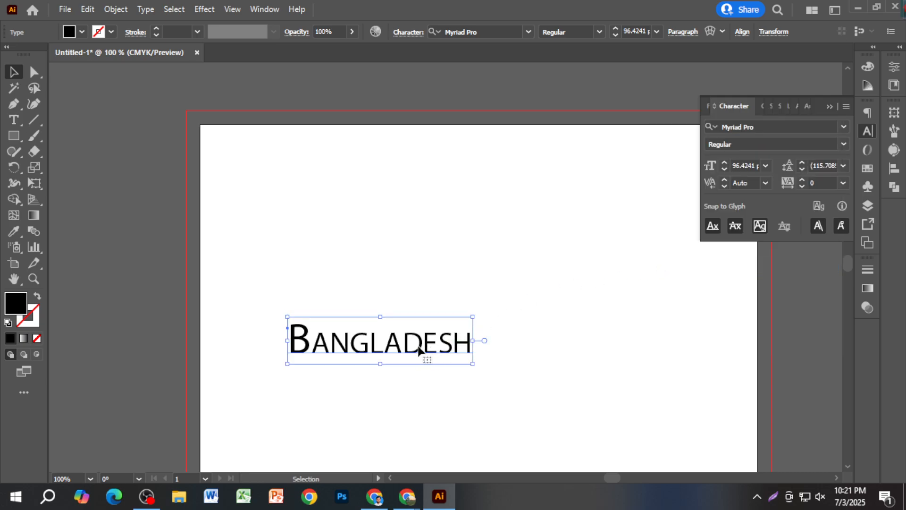
Step: Turn off Small Caps and Subscript for the "Bangladesh" text
{"action": "left_click", "coordinate": [847, 107]}
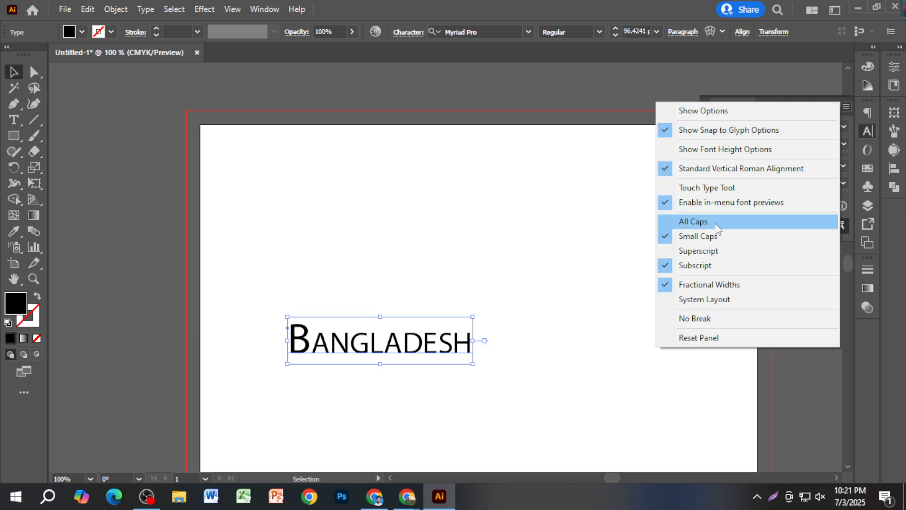
{"action": "left_click", "coordinate": [687, 237]}
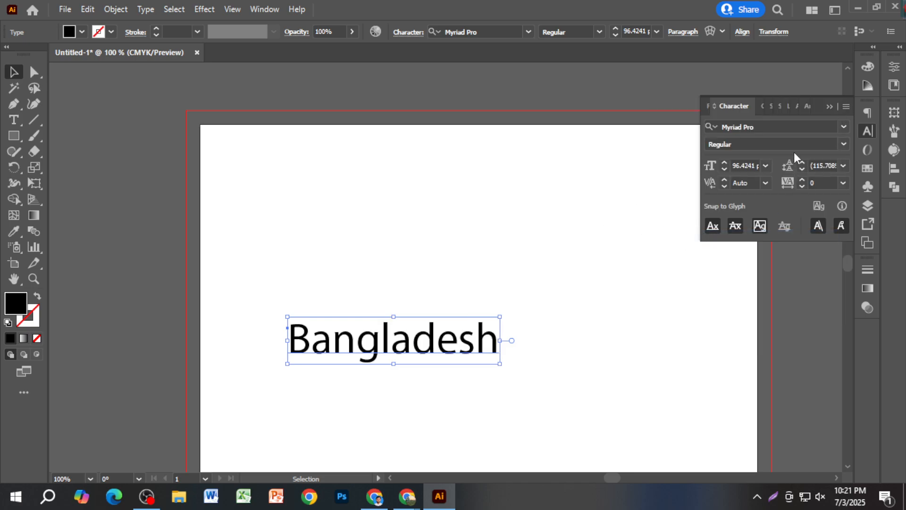
{"action": "left_click", "coordinate": [846, 107]}
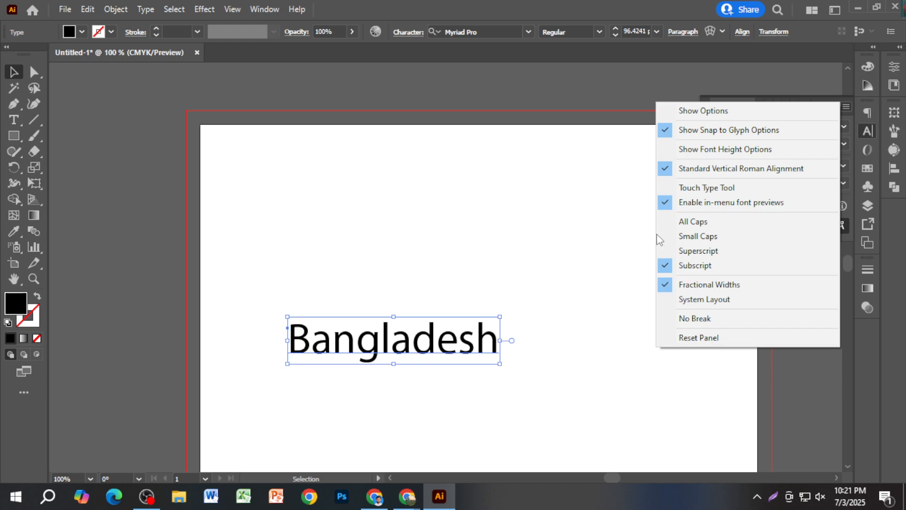
{"action": "left_click", "coordinate": [679, 266]}
Step: Set the "Bangladesh" text to All Caps again and move it left towards the artboard's middle
{"action": "left_click", "coordinate": [843, 105]}
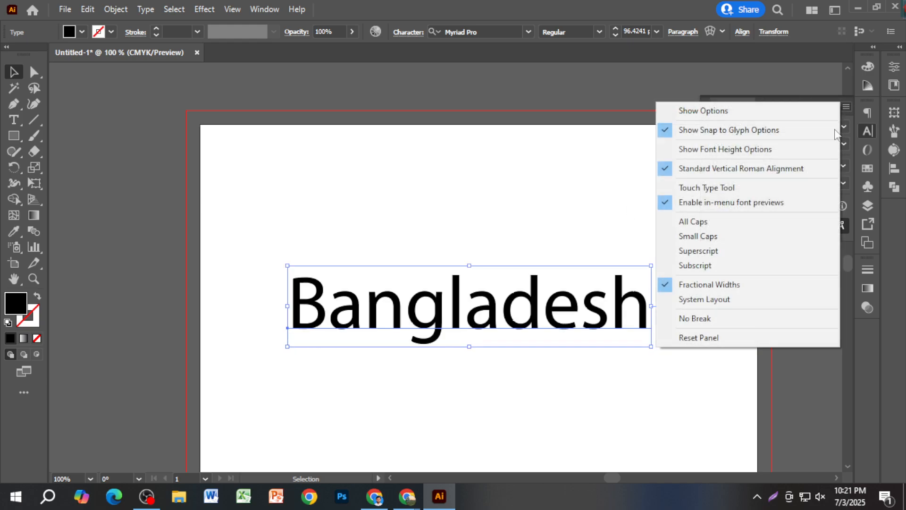
{"action": "left_click", "coordinate": [740, 216]}
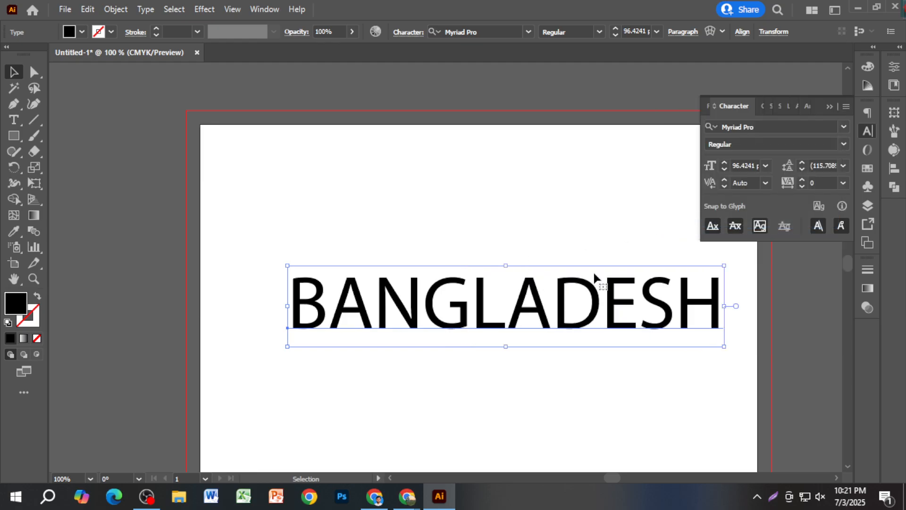
{"action": "left_click_drag", "start_coordinate": [612, 297], "coordinate": [587, 289]}
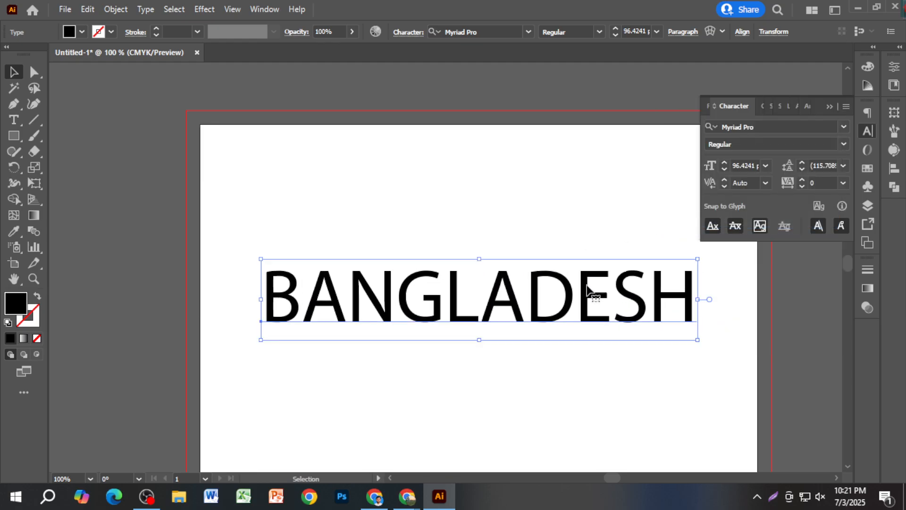
Step: Change the "BANGLADESH" text's font family to Shorif Shishir Unicode and check its available font styles
{"action": "left_click", "coordinate": [844, 126]}
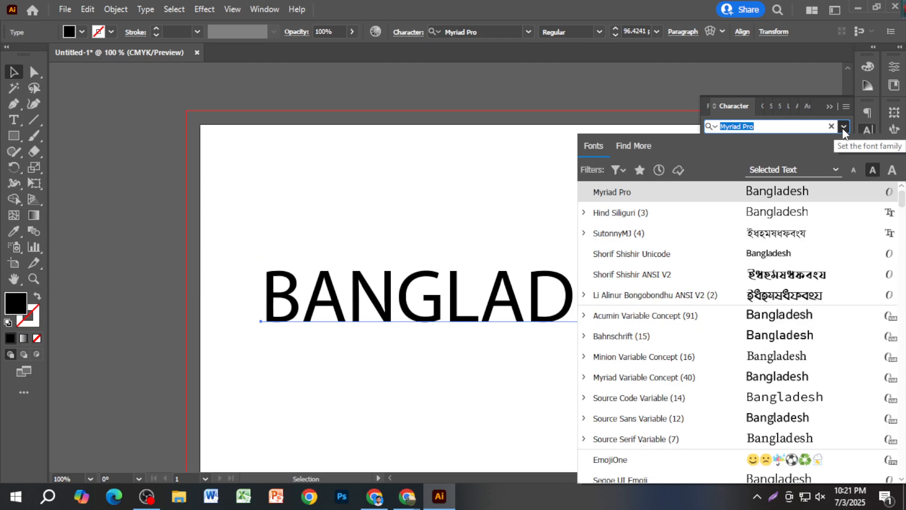
{"action": "left_click", "coordinate": [807, 254]}
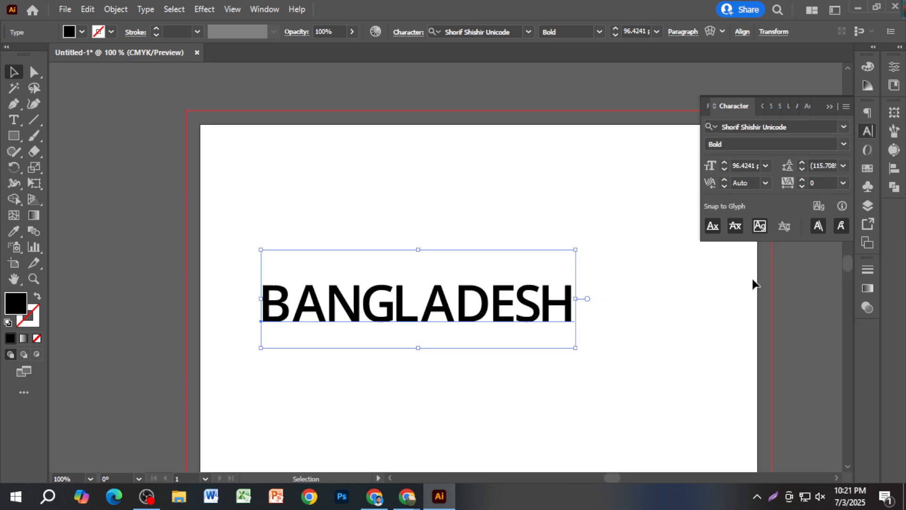
{"action": "left_click", "coordinate": [843, 145]}
{"action": "left_click", "coordinate": [843, 145]}
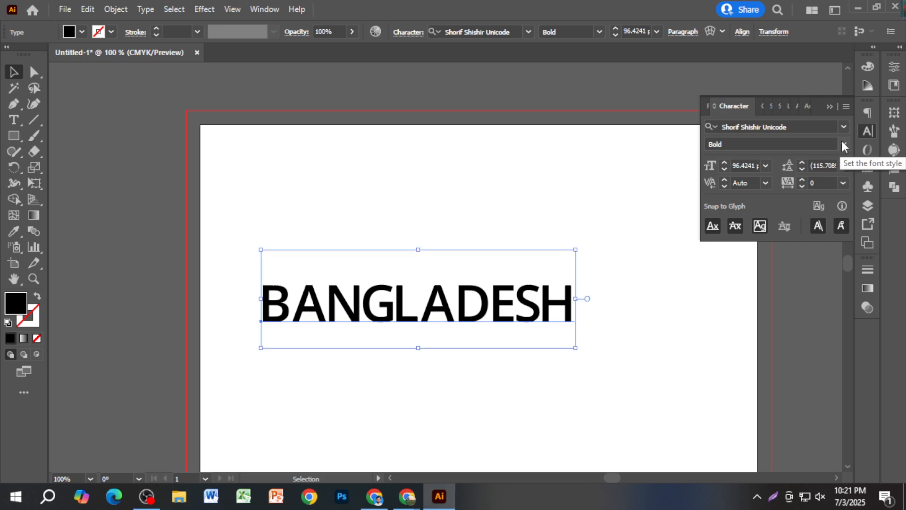
Step: Move the "BANGLADESH" text up to the middle of the artboard's upper half and collapse the Character panel
{"action": "left_click_drag", "start_coordinate": [521, 300], "coordinate": [527, 302]}
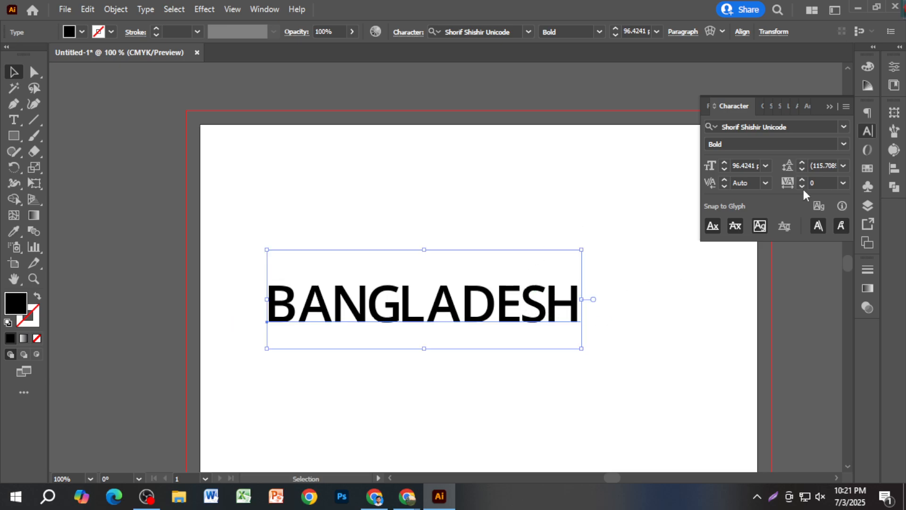
{"action": "left_click", "coordinate": [830, 107]}
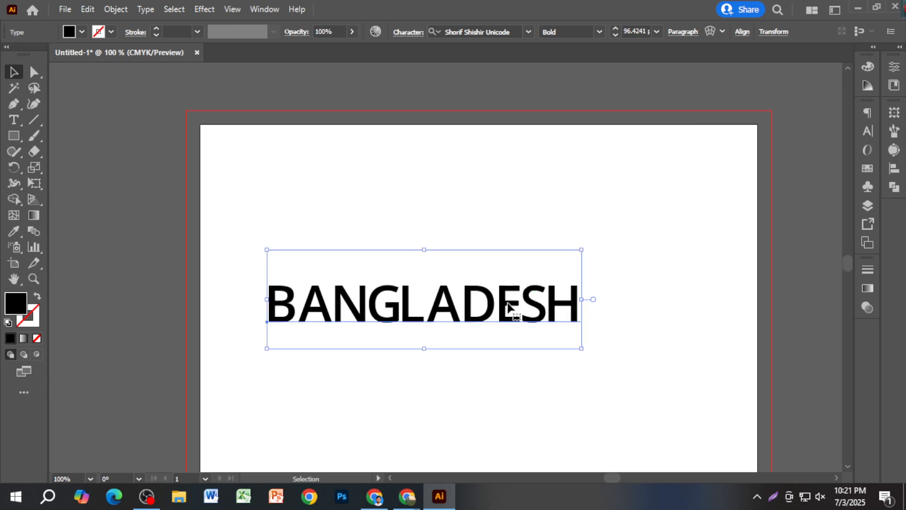
{"action": "left_click_drag", "start_coordinate": [508, 304], "coordinate": [546, 272]}
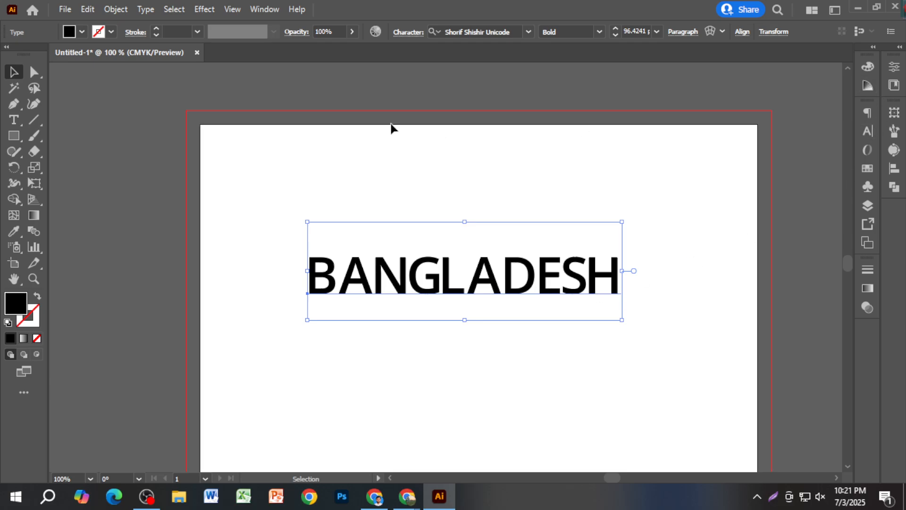
Step: Show the Color panel for the selected text and collapse it again
{"action": "left_click", "coordinate": [265, 9]}
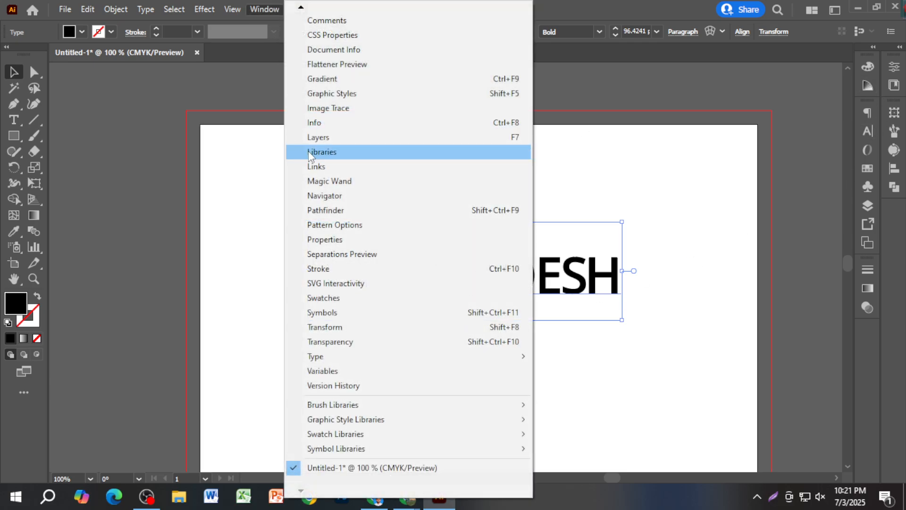
{"action": "mouse_move", "coordinate": [302, 9]}
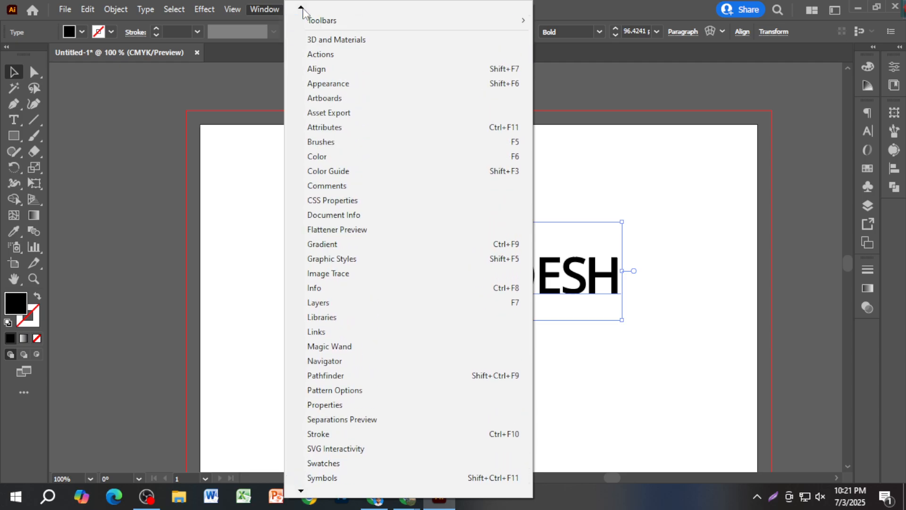
{"action": "left_click", "coordinate": [330, 171]}
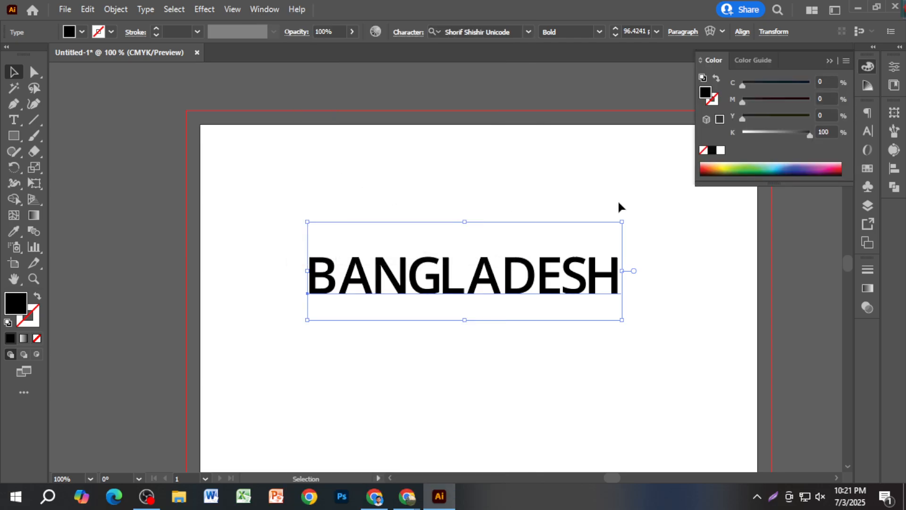
{"action": "left_click", "coordinate": [830, 61]}
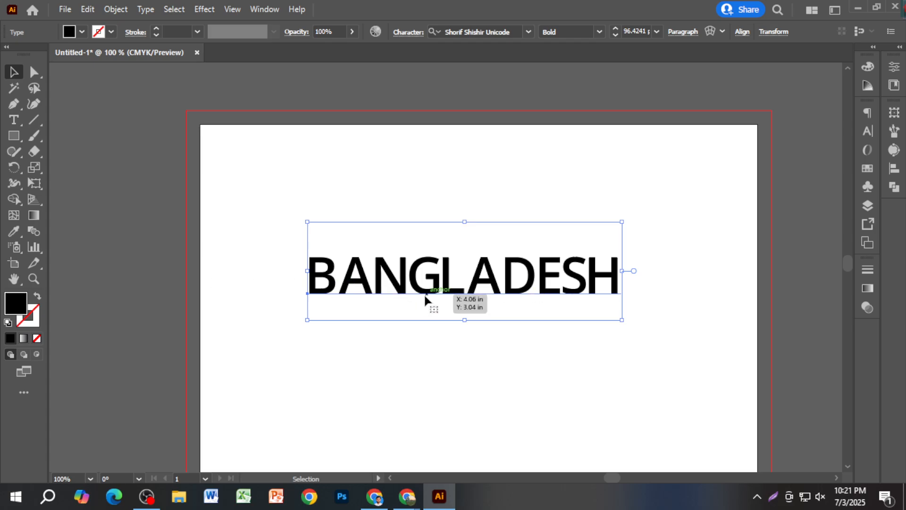
Step: Move the "BANGLADESH" text straight up towards the artboard's upper edge
{"action": "scroll", "coordinate": [427, 290], "scroll_direction": "down", "scroll_amount": 2}
{"action": "scroll", "coordinate": [429, 265], "scroll_direction": "down", "scroll_amount": 1}
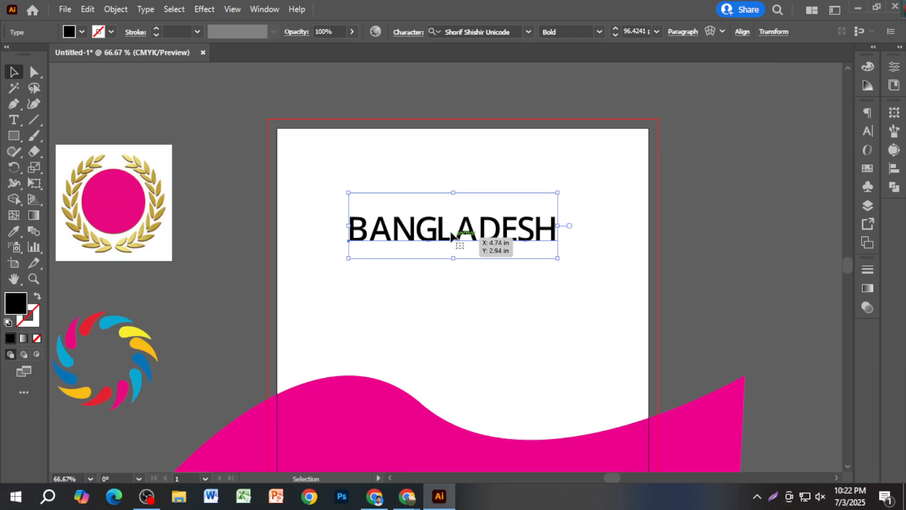
{"action": "left_click_drag", "start_coordinate": [458, 241], "coordinate": [456, 210]}
{"action": "left_click", "coordinate": [389, 407]}
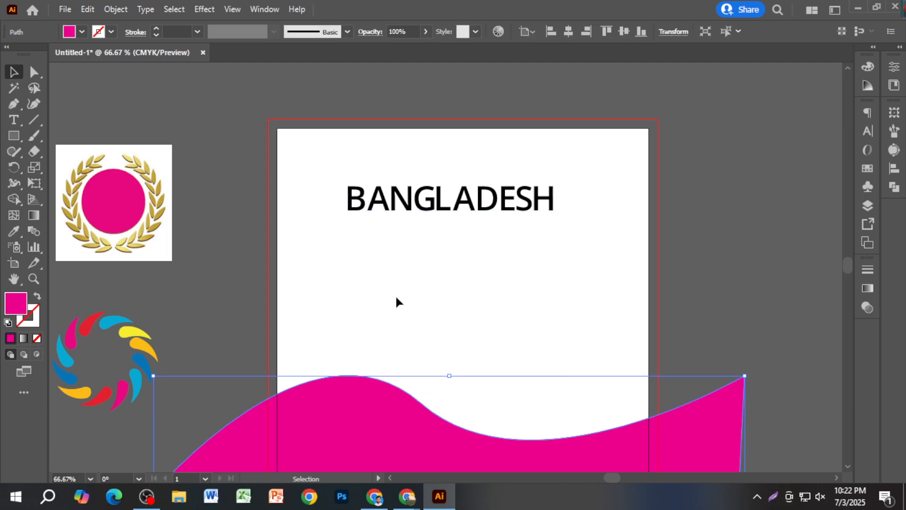
{"action": "left_click", "coordinate": [39, 121]}
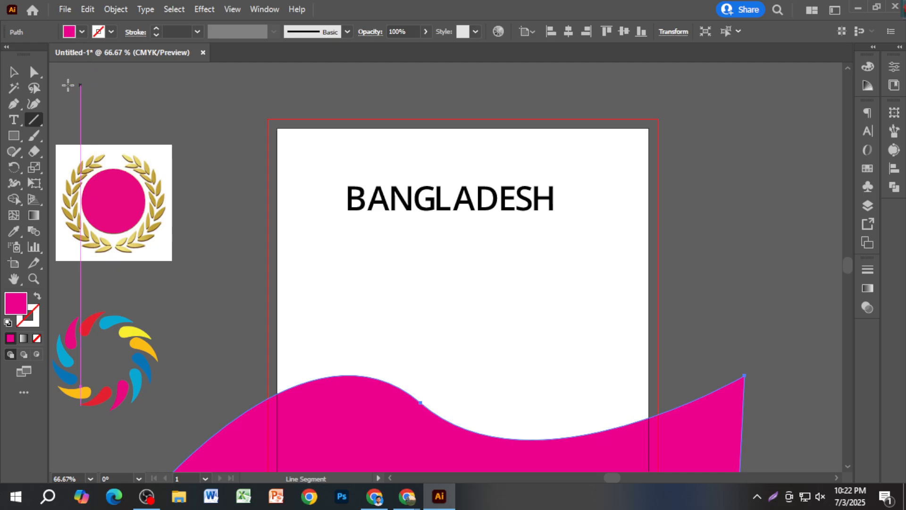
{"action": "left_click", "coordinate": [13, 72]}
{"action": "left_click", "coordinate": [279, 178]}
{"action": "scroll", "coordinate": [475, 368], "scroll_direction": "down", "scroll_amount": 2}
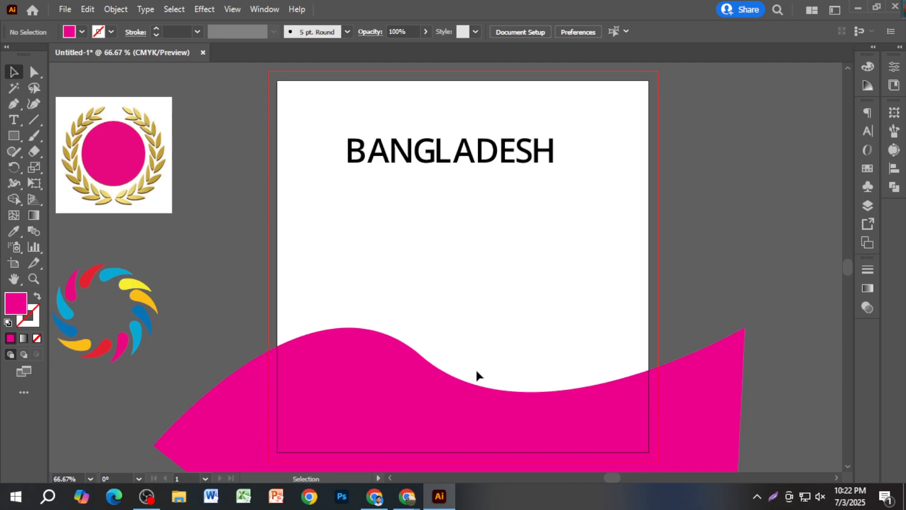
{"action": "scroll", "coordinate": [473, 406], "scroll_direction": "up", "scroll_amount": 2}
{"action": "scroll", "coordinate": [462, 392], "scroll_direction": "down", "scroll_amount": 2}
{"action": "scroll", "coordinate": [462, 392], "scroll_direction": "down", "scroll_amount": 3}
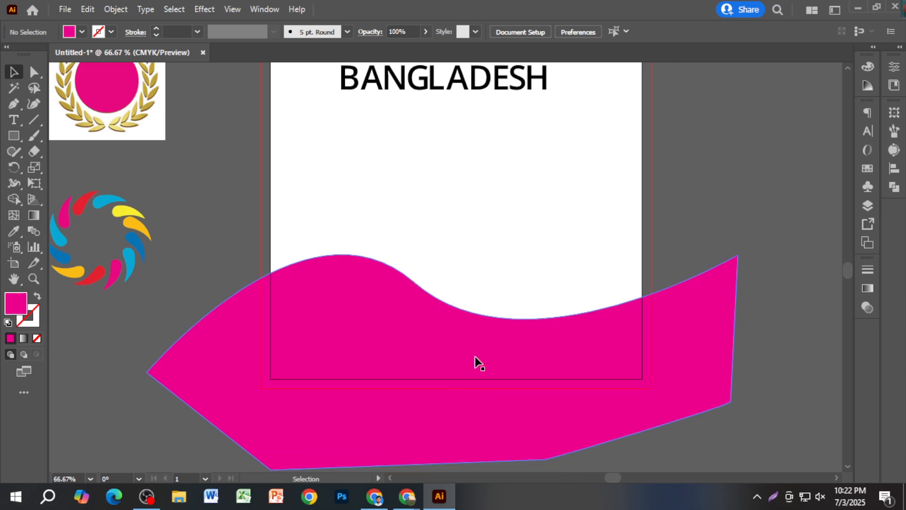
Step: Change the pink wave shape's fill to green by mixing C 100, M 0, Y 86 and K 31, then deselect it
{"action": "left_click", "coordinate": [472, 354]}
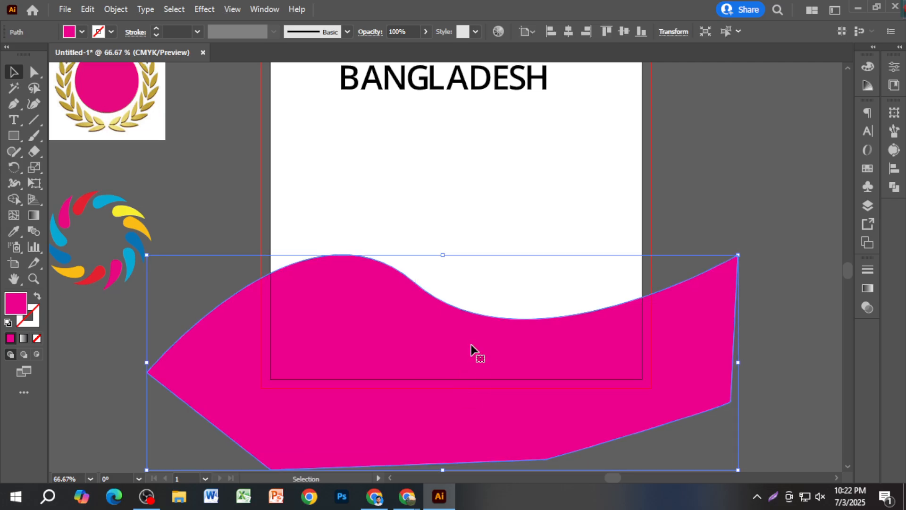
{"action": "scroll", "coordinate": [472, 352], "scroll_direction": "down", "scroll_amount": 1}
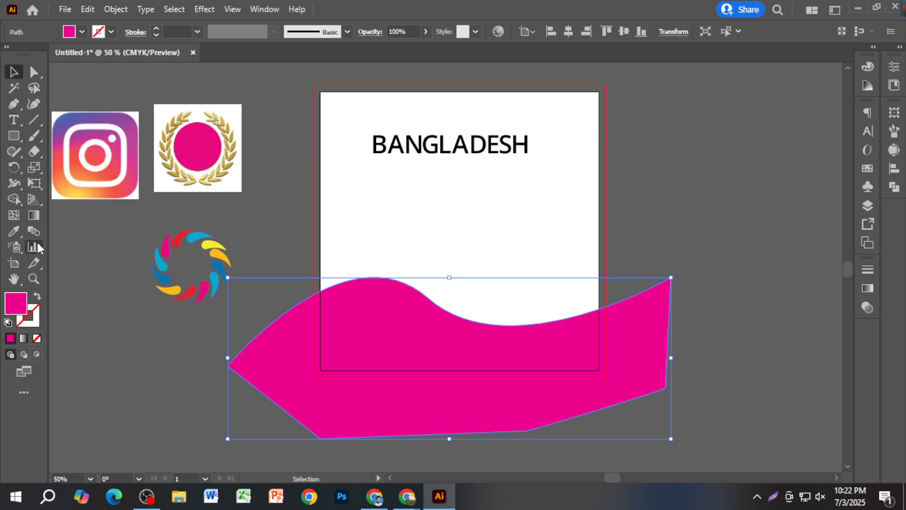
{"action": "left_click", "coordinate": [72, 35]}
{"action": "left_click", "coordinate": [197, 81]}
{"action": "left_click", "coordinate": [867, 66]}
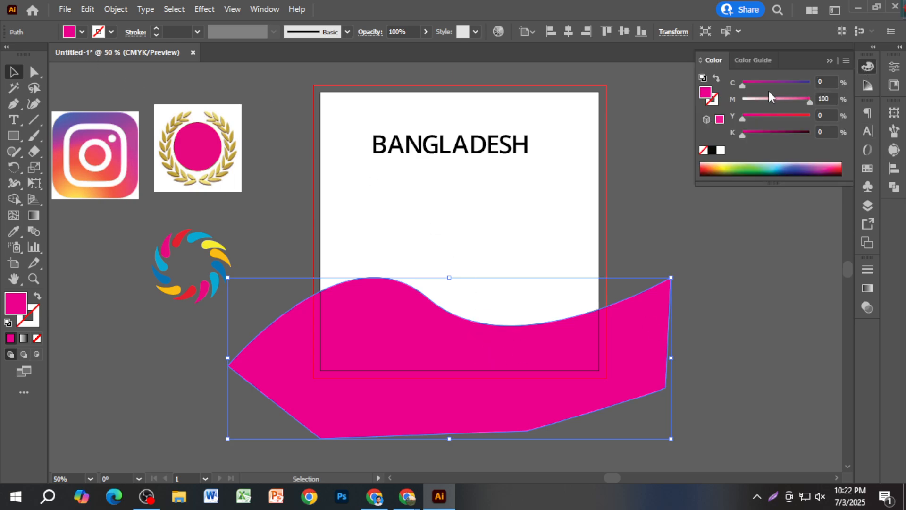
{"action": "left_click", "coordinate": [814, 115]}
{"action": "left_click_drag", "start_coordinate": [770, 133], "coordinate": [812, 132]}
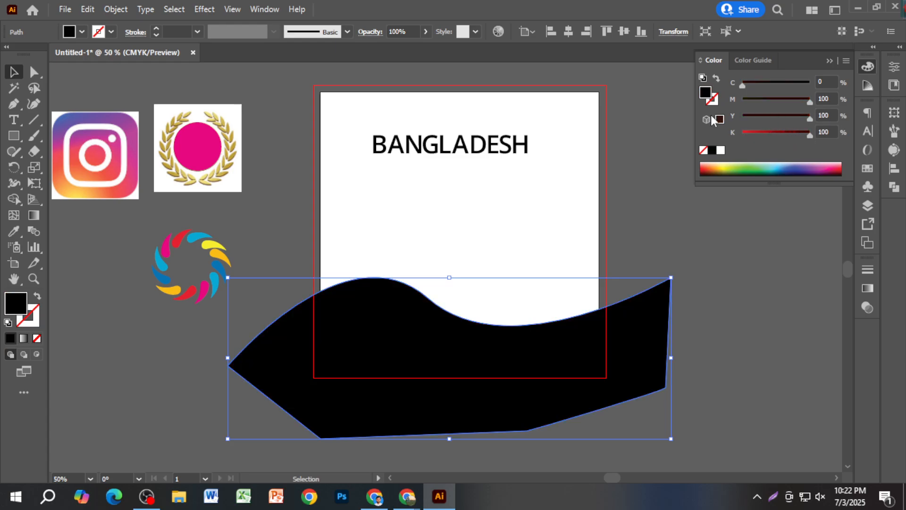
{"action": "left_click", "coordinate": [814, 82]}
{"action": "left_click_drag", "start_coordinate": [766, 101], "coordinate": [739, 116]}
{"action": "left_click", "coordinate": [763, 133]}
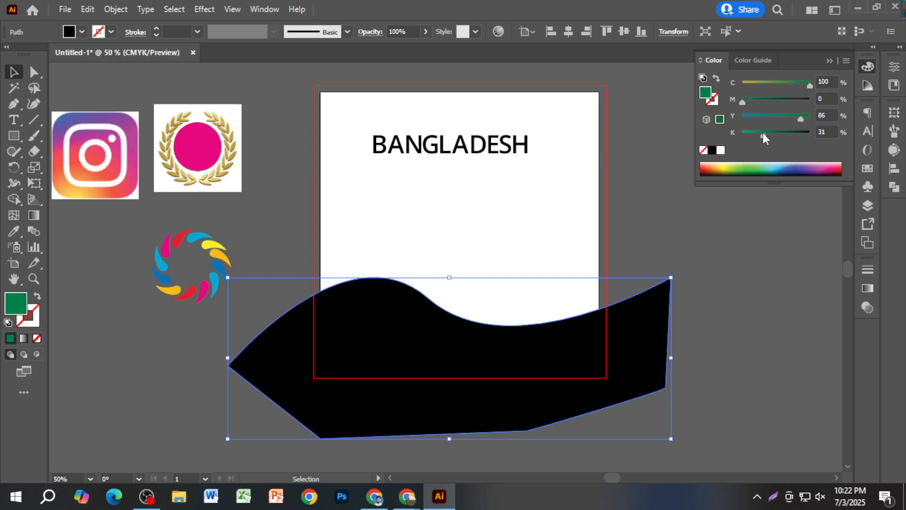
{"action": "left_click", "coordinate": [742, 251]}
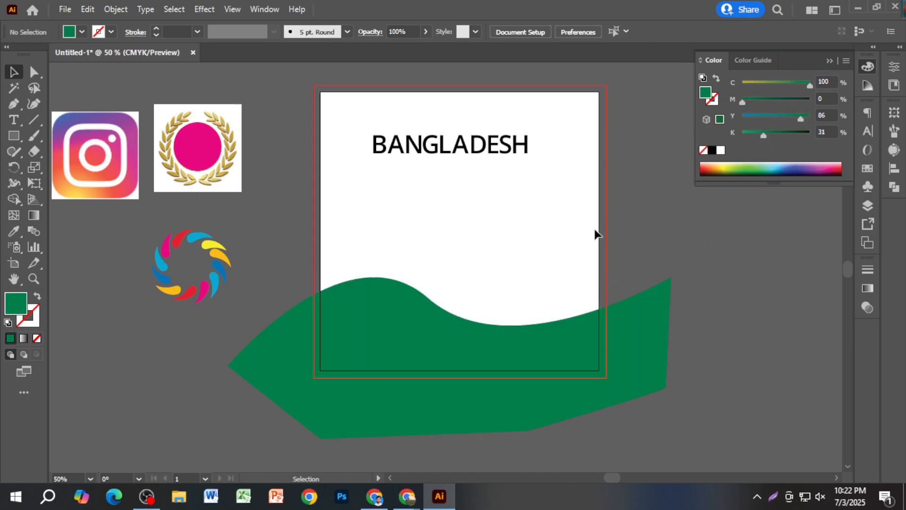
Step: Draw a wide rectangle on the artboard between the "BANGLADESH" text and the green wave
{"action": "key", "text": "ctrl+="}
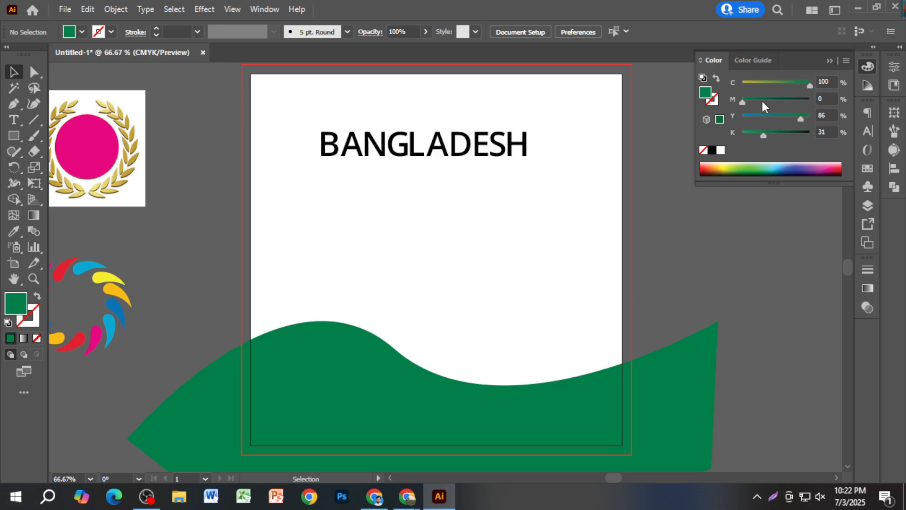
{"action": "left_click", "coordinate": [14, 135]}
{"action": "mouse_move", "coordinate": [299, 198]}
{"action": "left_mouse_down"}
{"action": "mouse_move", "coordinate": [419, 257]}
{"action": "mouse_move", "coordinate": [548, 298]}
{"action": "left_mouse_up"}
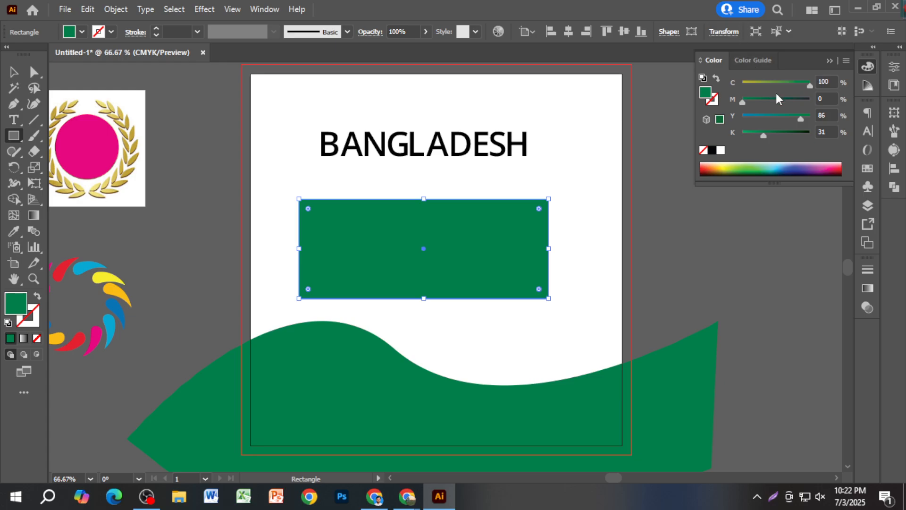
Step: Mix a fill of C 100, M 100, Y 0 and K 0 for the rectangle, trying cyan at 0 as well
{"action": "left_click_drag", "start_coordinate": [767, 133], "coordinate": [713, 131]}
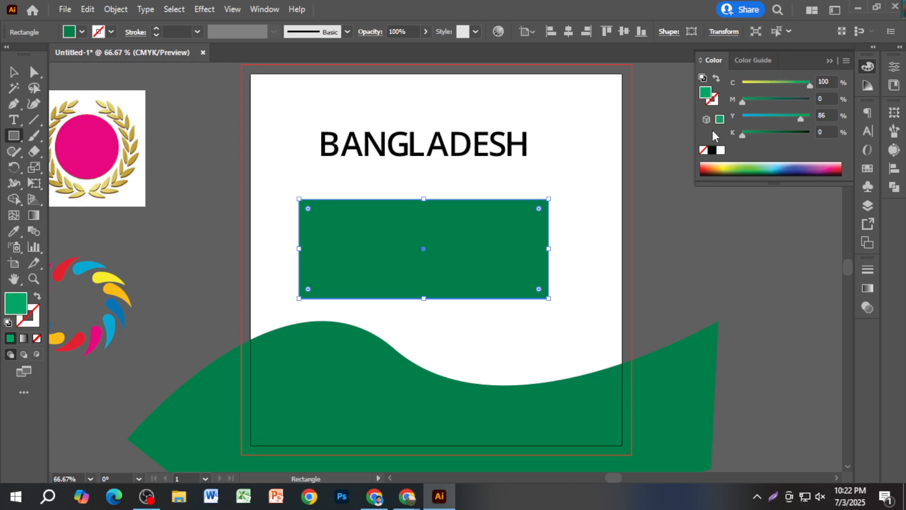
{"action": "left_click", "coordinate": [739, 117]}
{"action": "left_click_drag", "start_coordinate": [793, 99], "coordinate": [811, 99]}
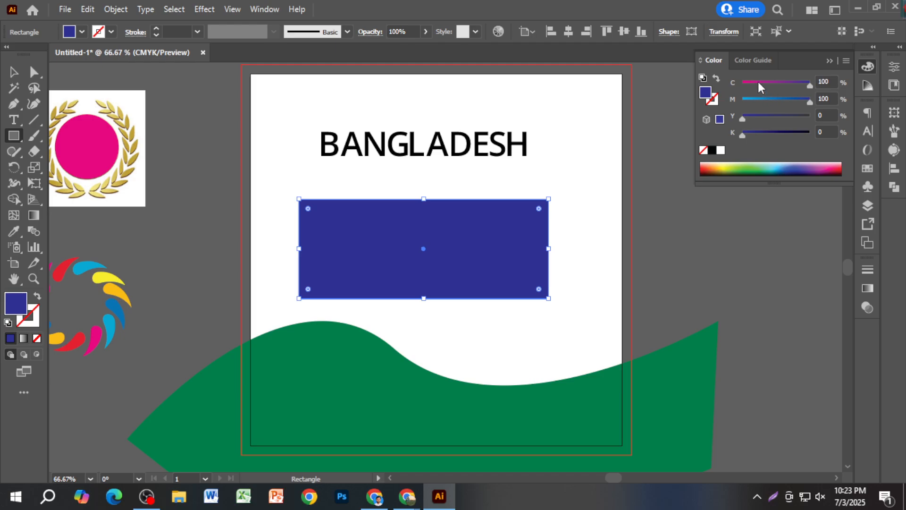
{"action": "left_click_drag", "start_coordinate": [756, 84], "coordinate": [720, 113]}
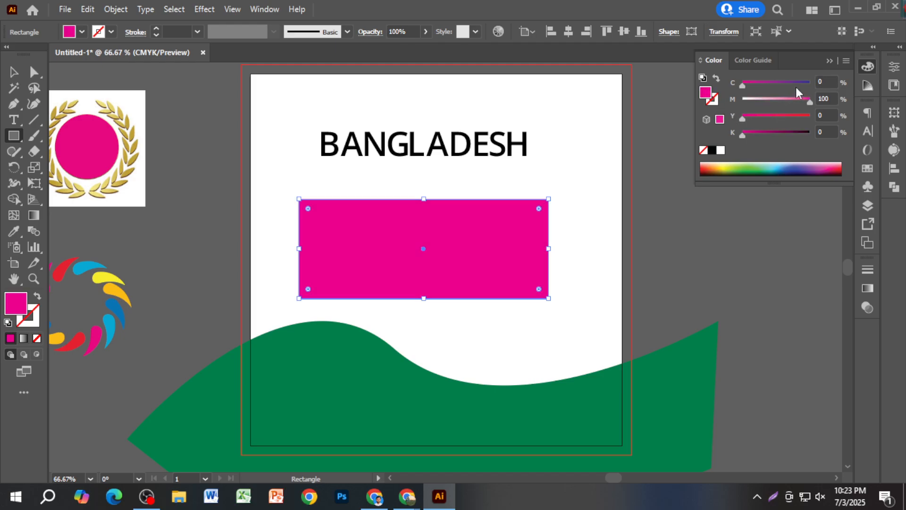
{"action": "left_click_drag", "start_coordinate": [796, 86], "coordinate": [814, 100]}
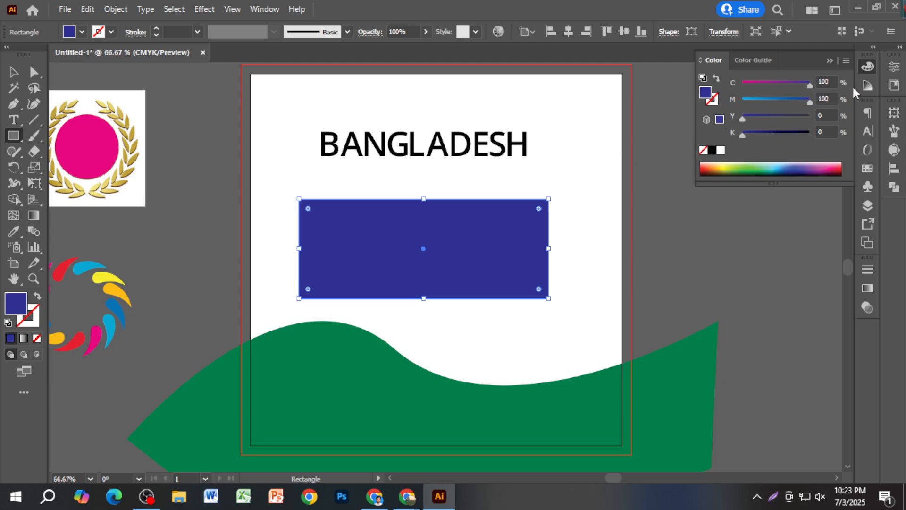
Step: Recolour the rectangle's fill to bright blue 0316FF with the Color Picker
{"action": "double_click", "coordinate": [19, 306]}
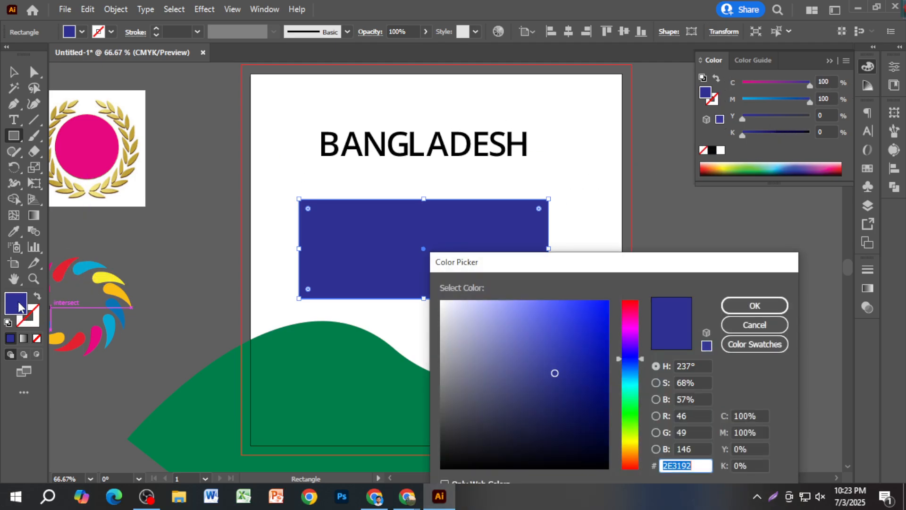
{"action": "left_click", "coordinate": [607, 301]}
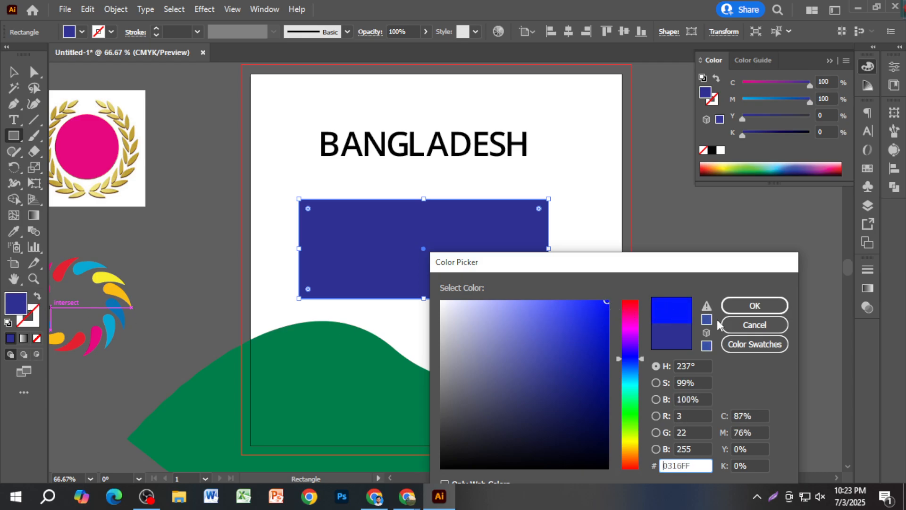
{"action": "left_click", "coordinate": [755, 305]}
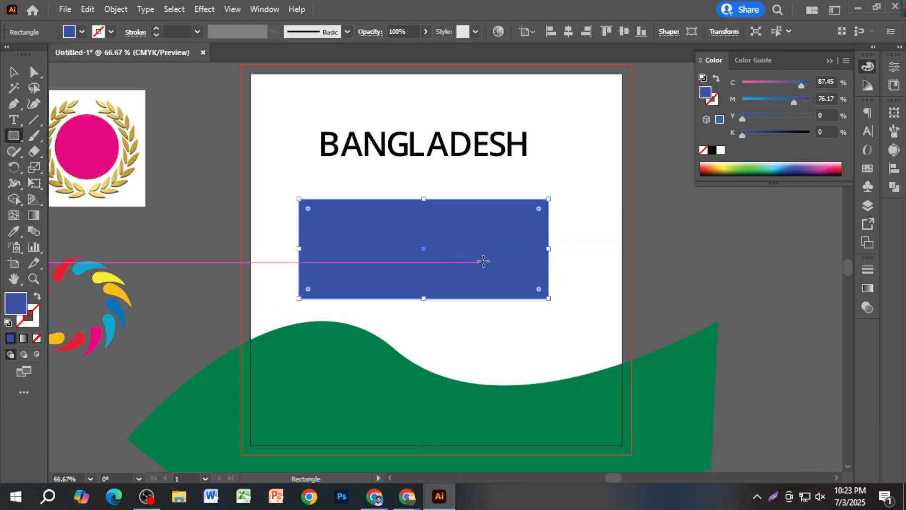
Step: Deselect the rectangle, then shift it slightly right to centre it horizontally on the artboard
{"action": "left_click", "coordinate": [13, 71]}
{"action": "left_click", "coordinate": [220, 123]}
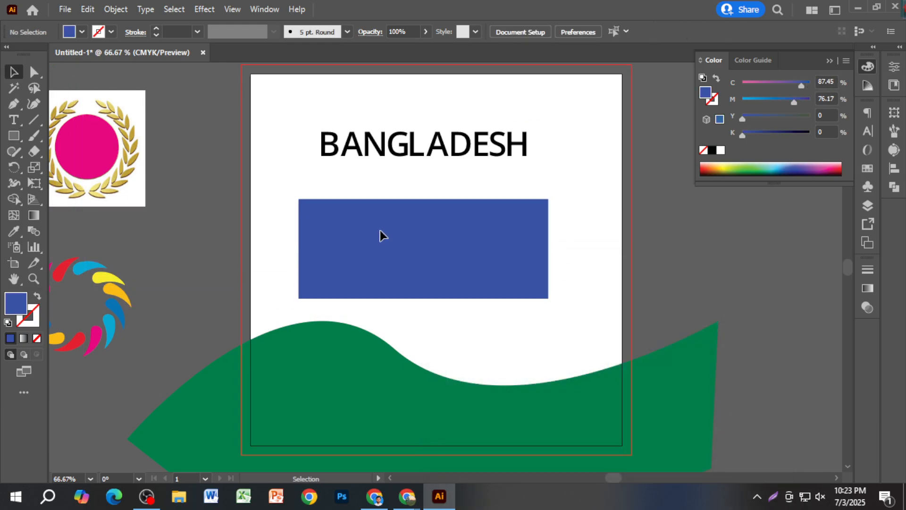
{"action": "left_click_drag", "start_coordinate": [454, 261], "coordinate": [468, 262]}
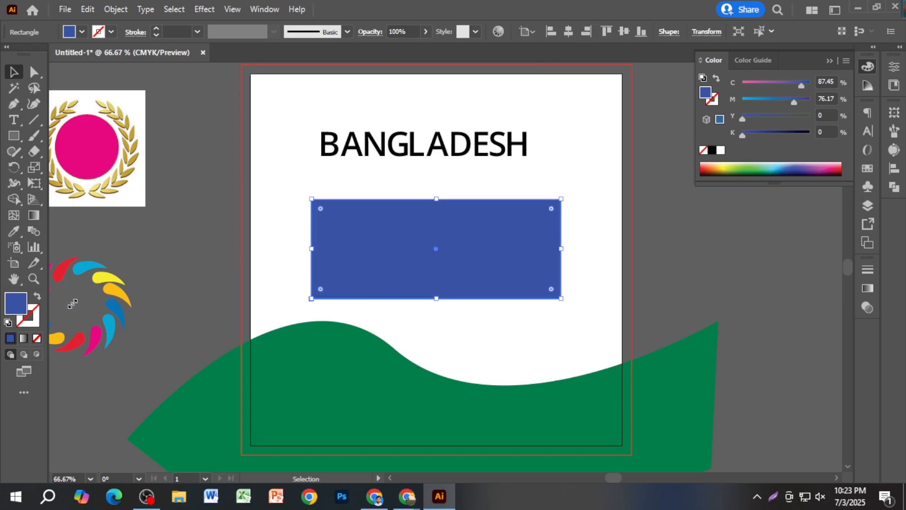
Step: Set the rectangle's fill to the blue 001EF9 in the Color Picker
{"action": "double_click", "coordinate": [16, 308]}
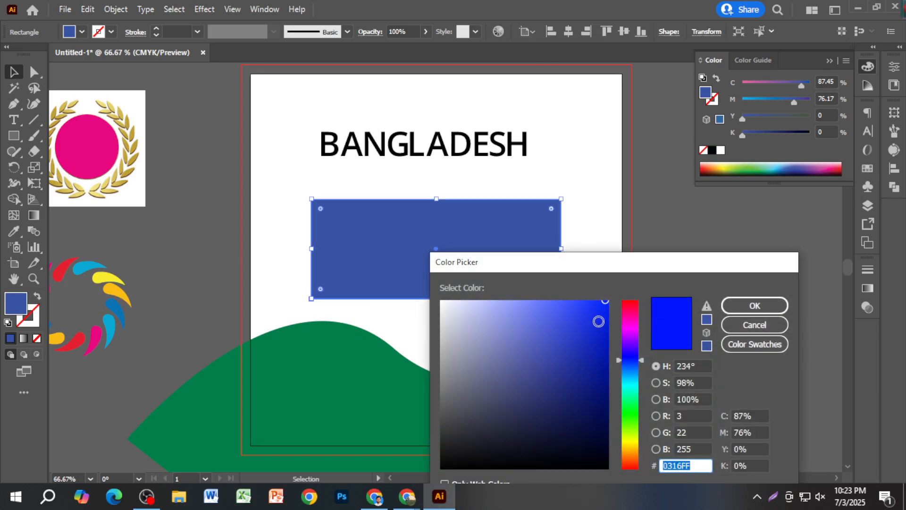
{"action": "left_click_drag", "start_coordinate": [605, 305], "coordinate": [609, 303]}
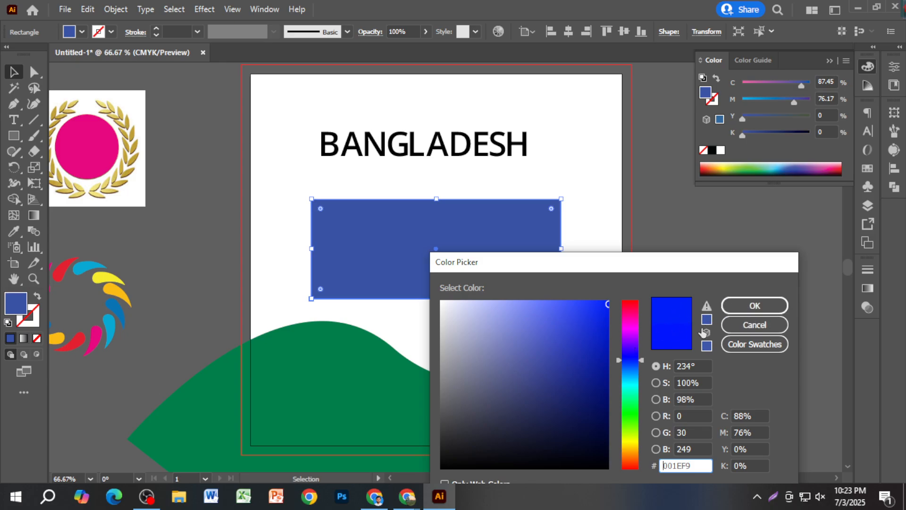
{"action": "left_click", "coordinate": [732, 304]}
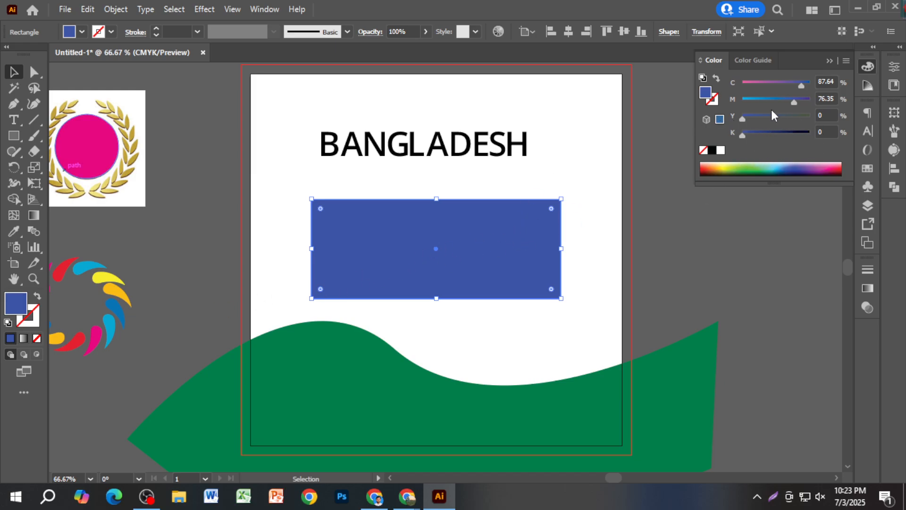
Step: Check the rectangle's fill in the Color Picker, accept it unchanged and deselect the rectangle
{"action": "mouse_move", "coordinate": [502, 242]}
{"action": "left_mouse_down"}
{"action": "mouse_move", "coordinate": [517, 242]}
{"action": "mouse_move", "coordinate": [502, 242]}
{"action": "left_mouse_up"}
{"action": "double_click", "coordinate": [16, 303]}
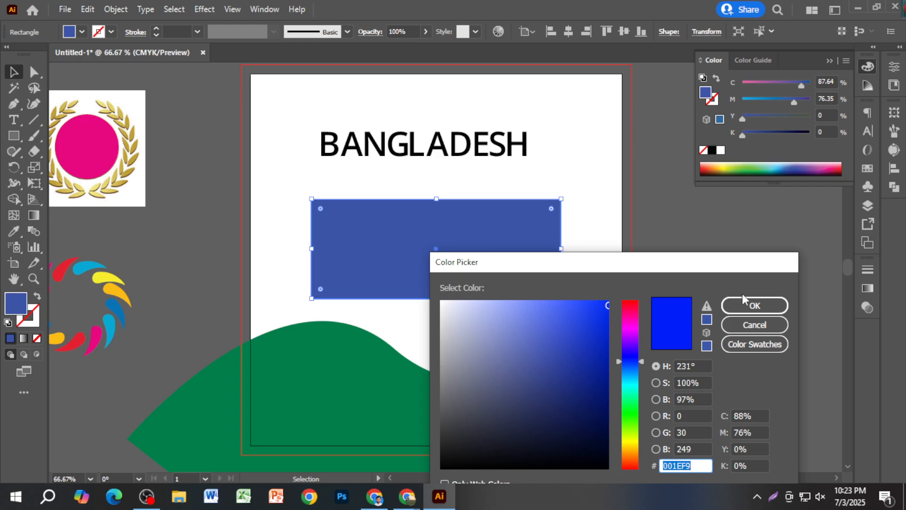
{"action": "left_click", "coordinate": [749, 307]}
{"action": "left_click", "coordinate": [689, 278]}
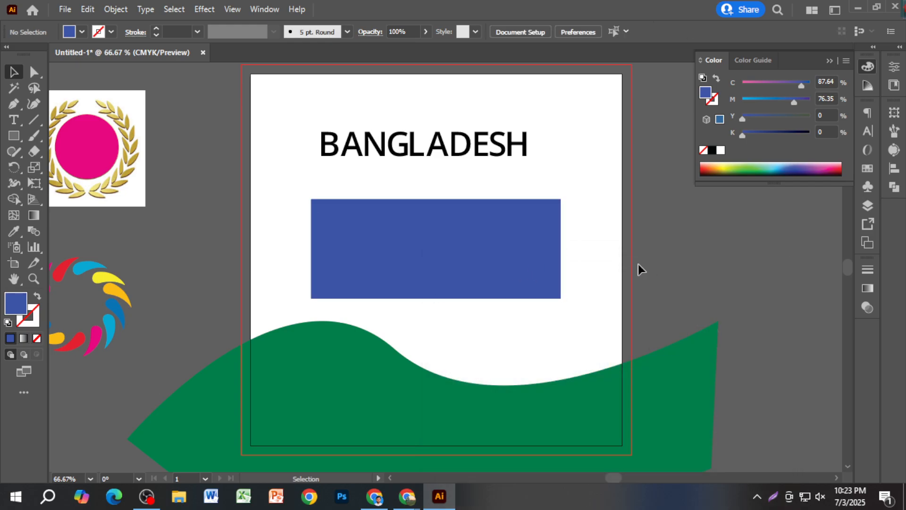
Step: With nothing selected, set the default fill to the blue 0049FF in the Color Picker
{"action": "double_click", "coordinate": [20, 307]}
{"action": "mouse_move", "coordinate": [524, 330]}
{"action": "left_mouse_down"}
{"action": "mouse_move", "coordinate": [578, 304]}
{"action": "mouse_move", "coordinate": [608, 301]}
{"action": "left_mouse_up"}
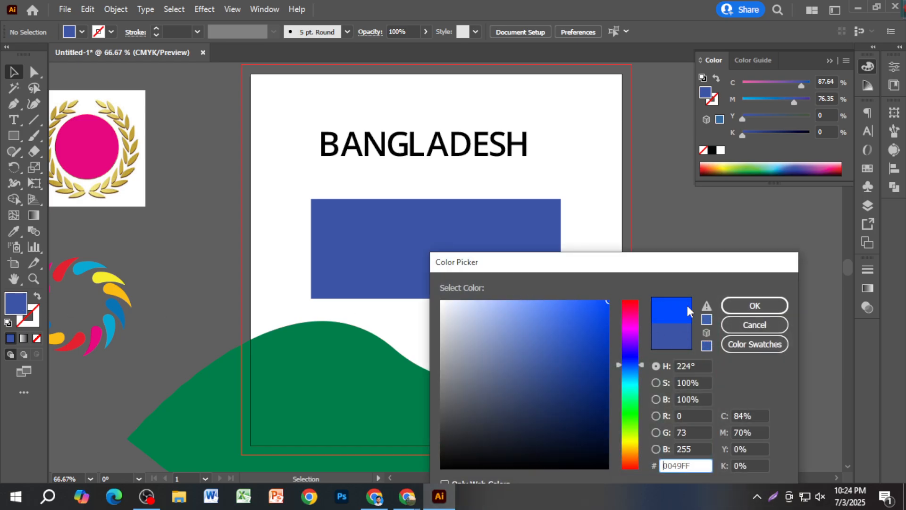
{"action": "left_click", "coordinate": [734, 310]}
Step: Set the blue rectangle's fill to 034BFF in the Color Picker, then raise its cyan and magenta to 100%
{"action": "left_click", "coordinate": [503, 286]}
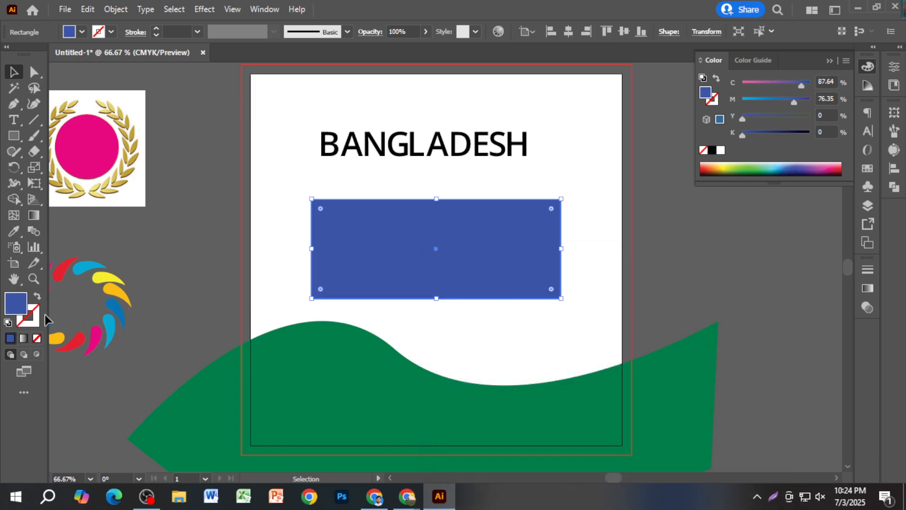
{"action": "double_click", "coordinate": [15, 305]}
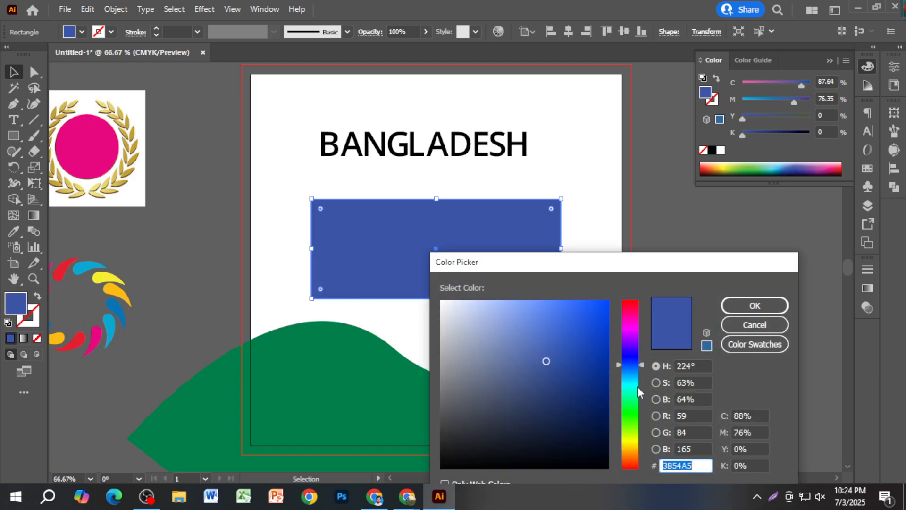
{"action": "left_click_drag", "start_coordinate": [591, 321], "coordinate": [609, 300]}
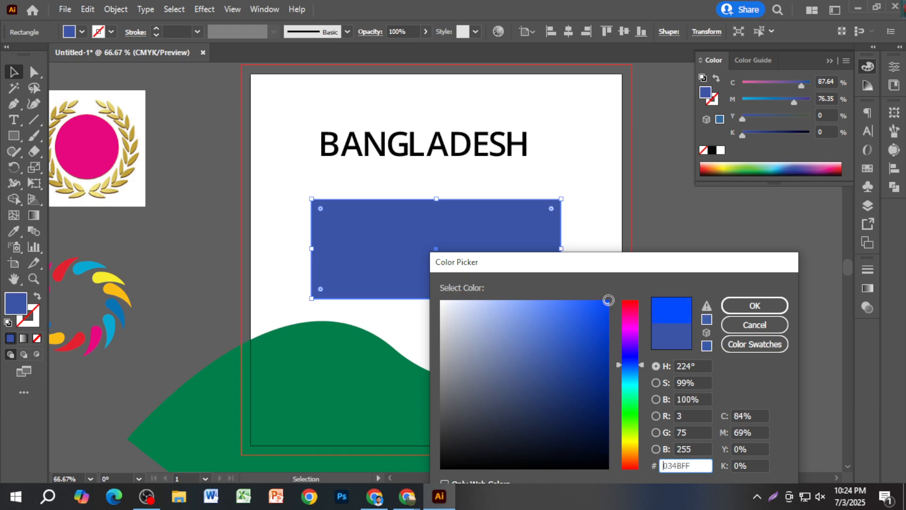
{"action": "left_click", "coordinate": [732, 310]}
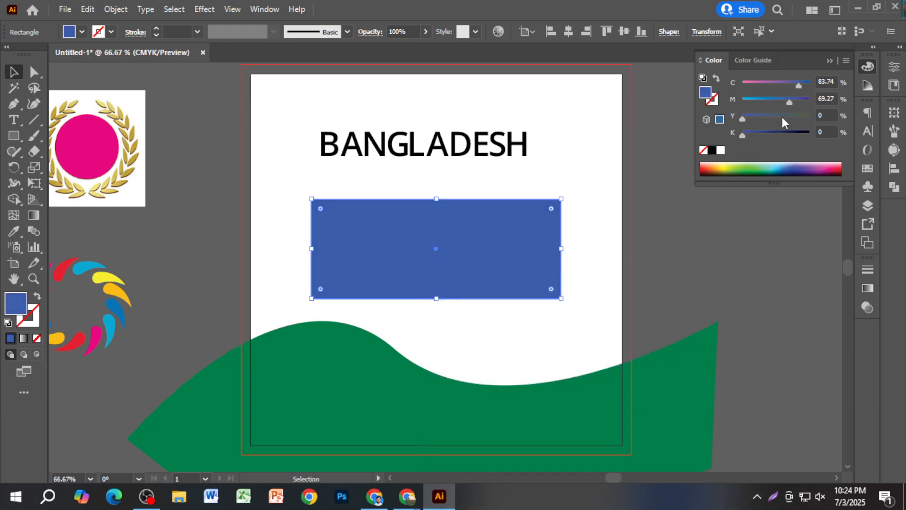
{"action": "left_click_drag", "start_coordinate": [789, 102], "coordinate": [822, 100]}
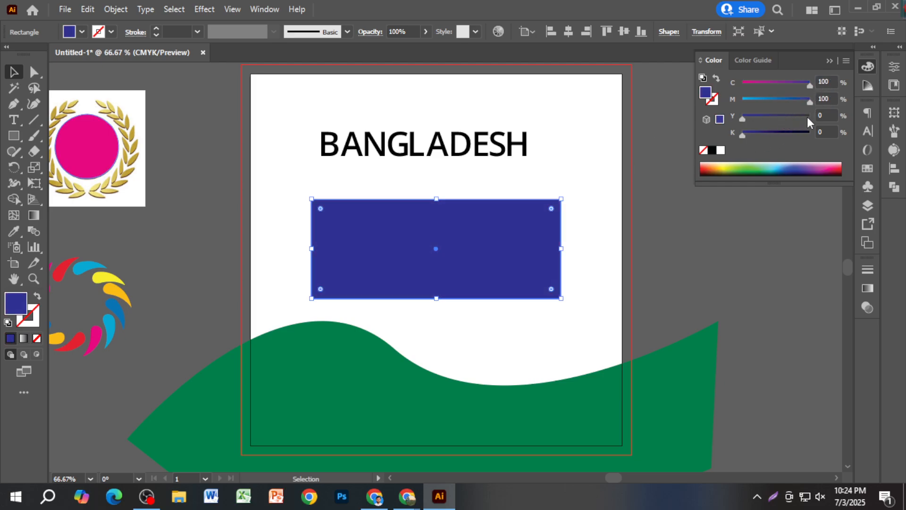
Step: Set the rectangle's fill to the bright blue 0316FC in the Color Picker
{"action": "double_click", "coordinate": [21, 309]}
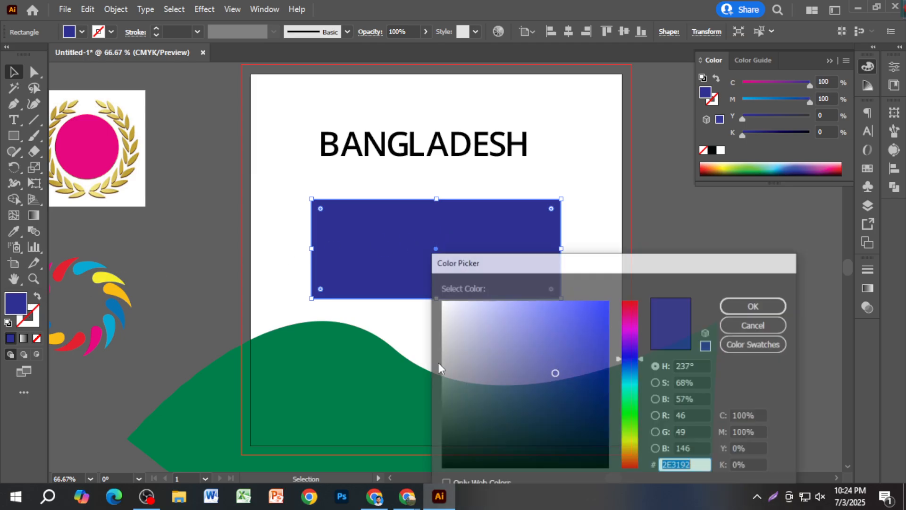
{"action": "left_click", "coordinate": [608, 304]}
{"action": "left_click", "coordinate": [607, 303]}
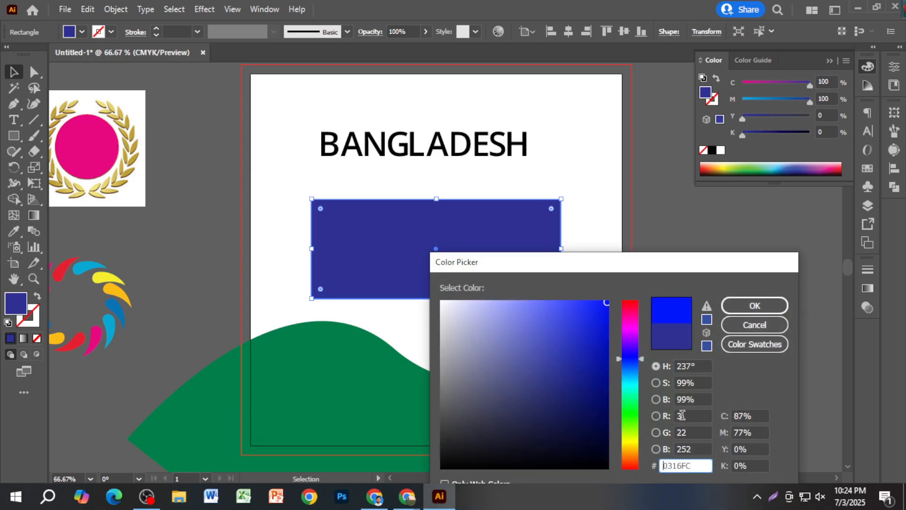
{"action": "left_click_drag", "start_coordinate": [690, 464], "coordinate": [642, 472]}
{"action": "left_click", "coordinate": [755, 305]}
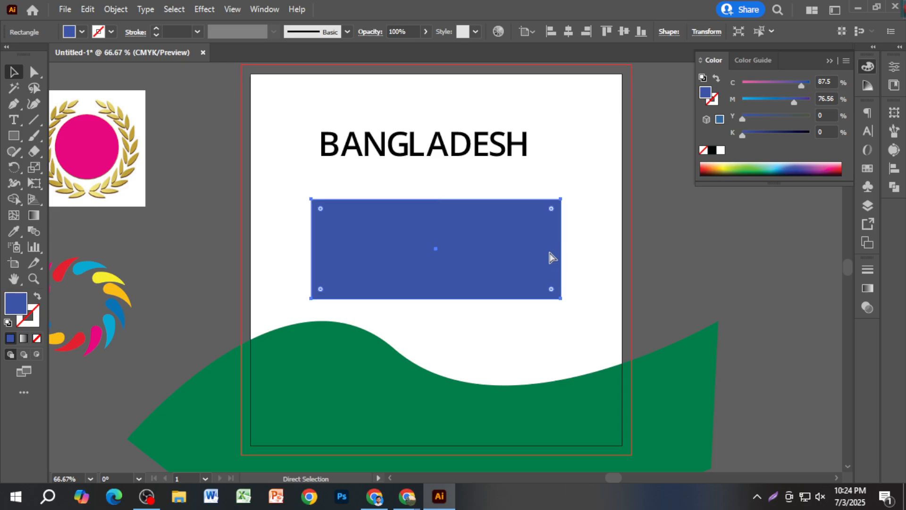
Step: Create a new 10 x 10 in document with 0.25 in bleed and the RGB Color mode
{"action": "key", "text": "ctrl+n"}
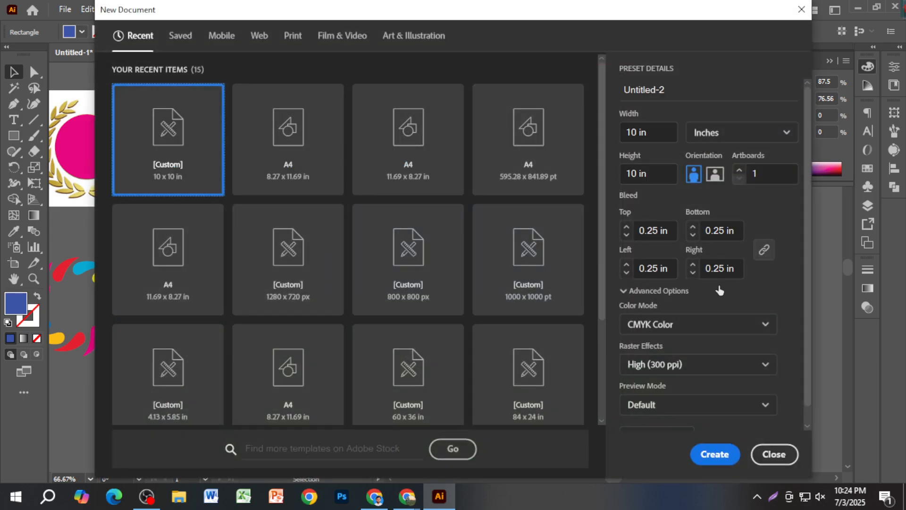
{"action": "left_click", "coordinate": [682, 333]}
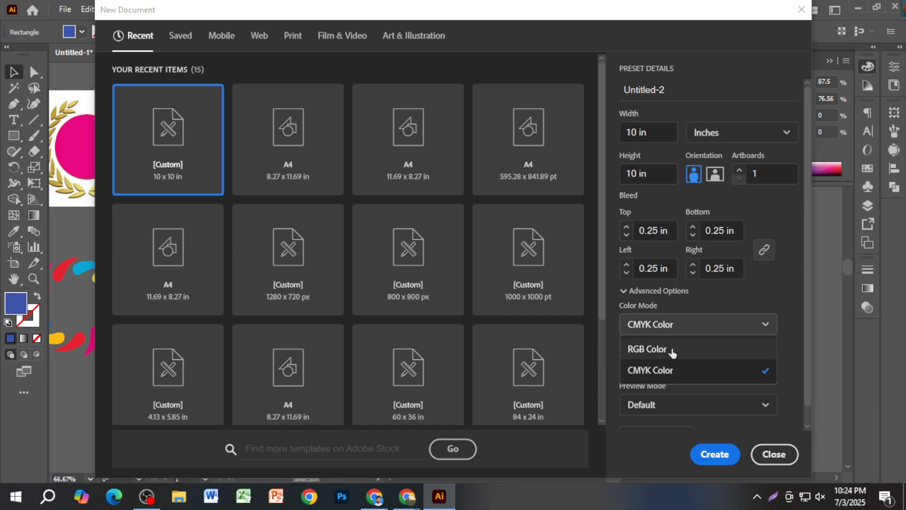
{"action": "left_click", "coordinate": [671, 347]}
{"action": "left_click", "coordinate": [708, 458]}
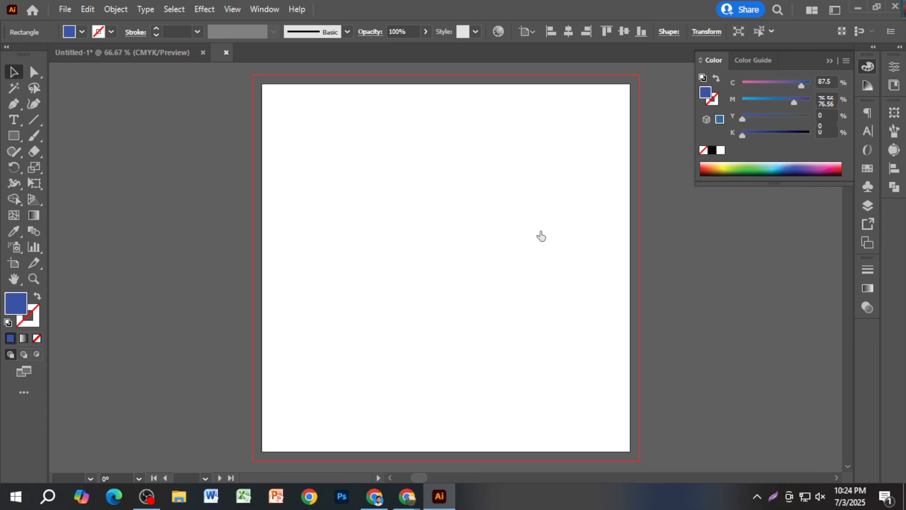
Step: Copy the blue rectangle from the CMYK document into the new RGB document and shift it left on the artboard
{"action": "left_click", "coordinate": [181, 52]}
{"action": "left_click", "coordinate": [419, 276]}
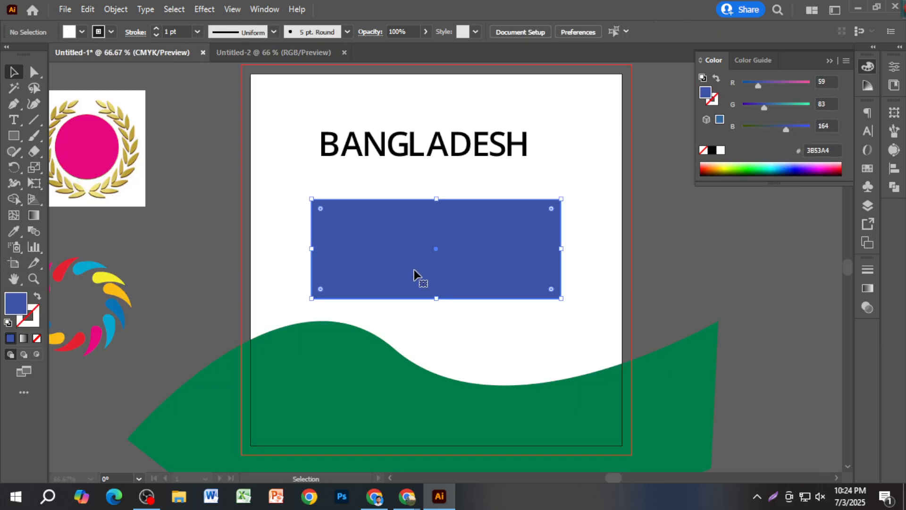
{"action": "left_click", "coordinate": [295, 50]}
{"action": "key", "text": "ctrl+v"}
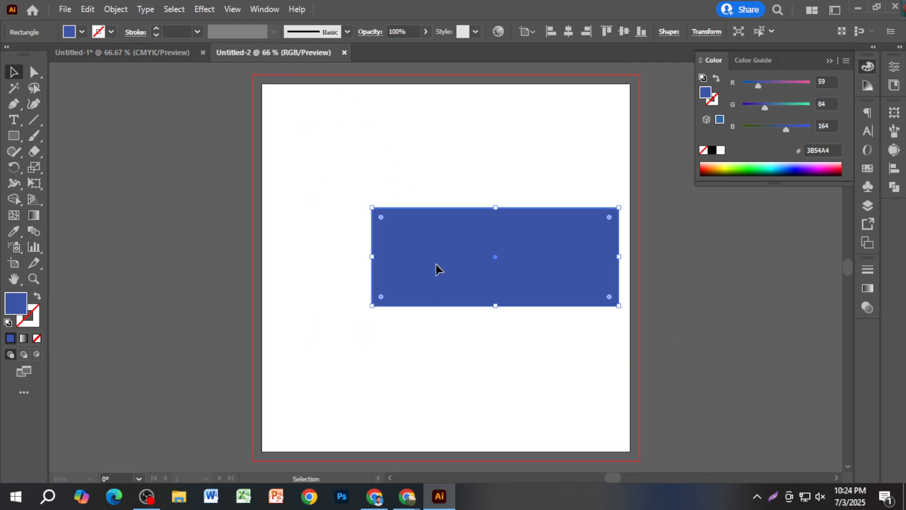
{"action": "left_click_drag", "start_coordinate": [435, 265], "coordinate": [370, 268]}
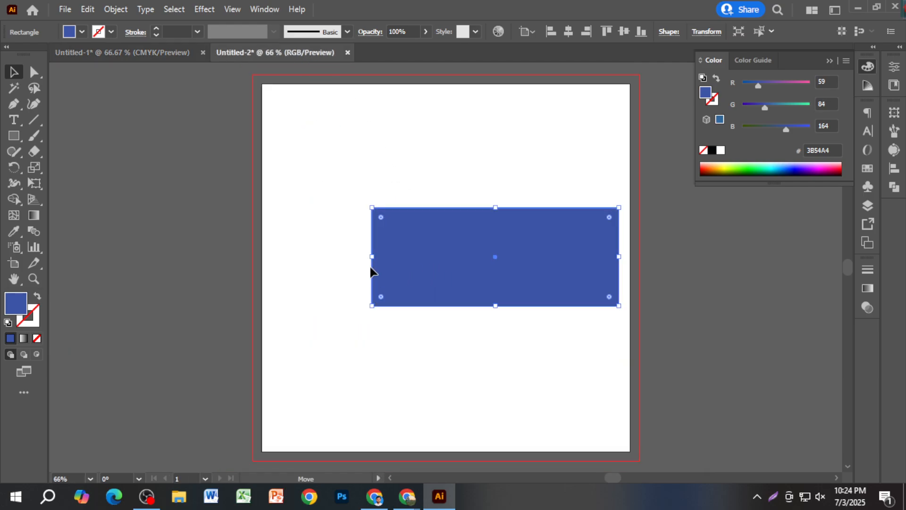
Step: Set the pasted rectangle's fill to 0049FF in the Color Picker, move it slightly up and right, and deselect it
{"action": "double_click", "coordinate": [15, 312]}
{"action": "left_click_drag", "start_coordinate": [520, 327], "coordinate": [609, 301]}
{"action": "left_click", "coordinate": [726, 312]}
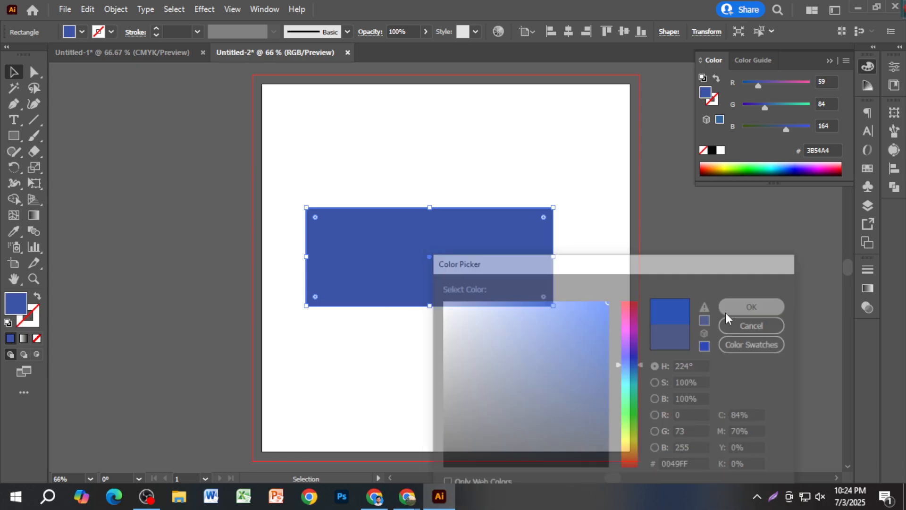
{"action": "left_click_drag", "start_coordinate": [471, 267], "coordinate": [491, 244]}
{"action": "left_click", "coordinate": [511, 302]}
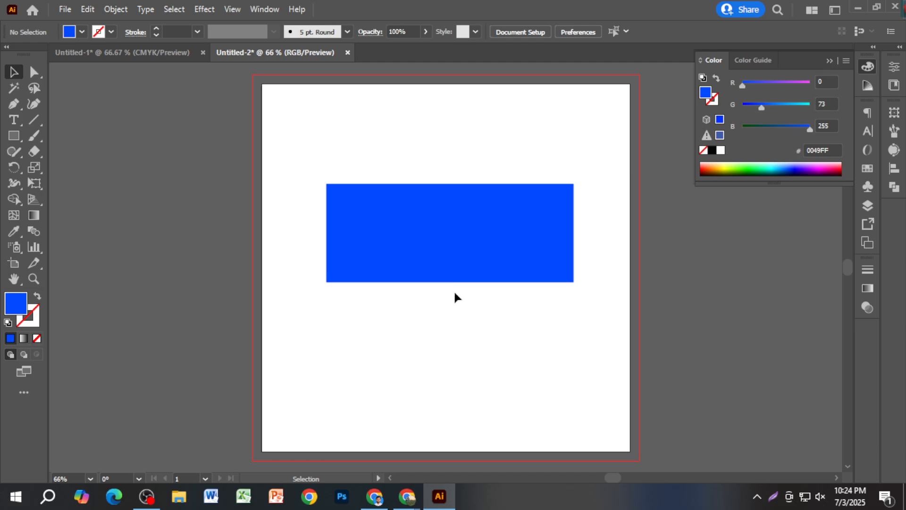
Step: In the CMYK document, set the rectangle's fill to 0647FF in the Color Picker
{"action": "left_click", "coordinate": [184, 52]}
{"action": "left_click", "coordinate": [362, 276]}
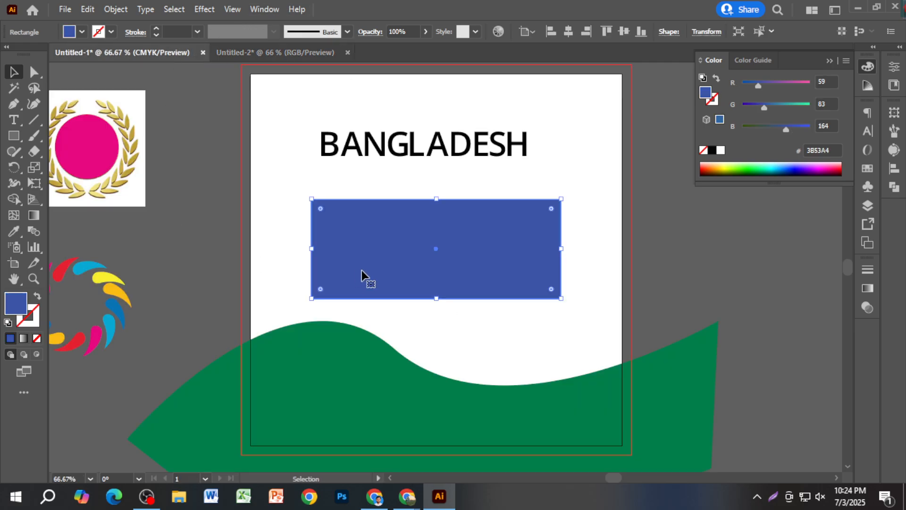
{"action": "double_click", "coordinate": [17, 305]}
{"action": "left_click_drag", "start_coordinate": [607, 315], "coordinate": [605, 301]}
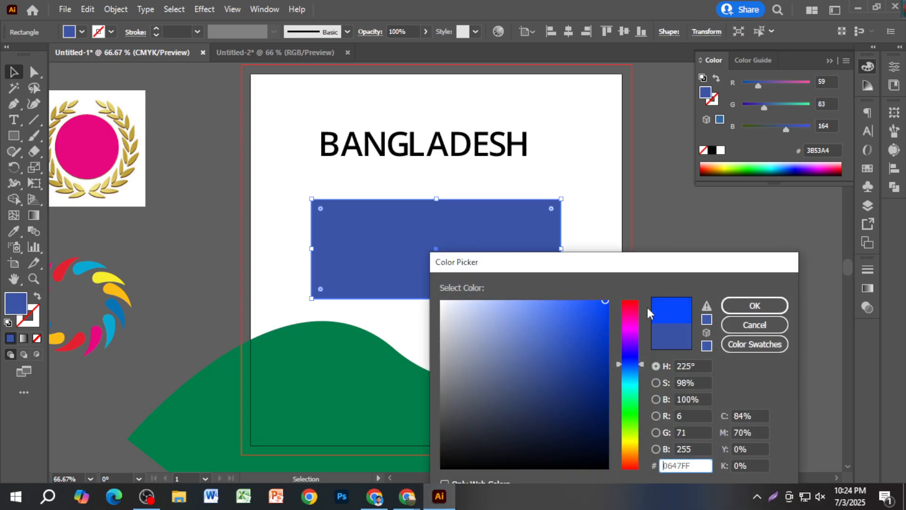
{"action": "left_click", "coordinate": [740, 310]}
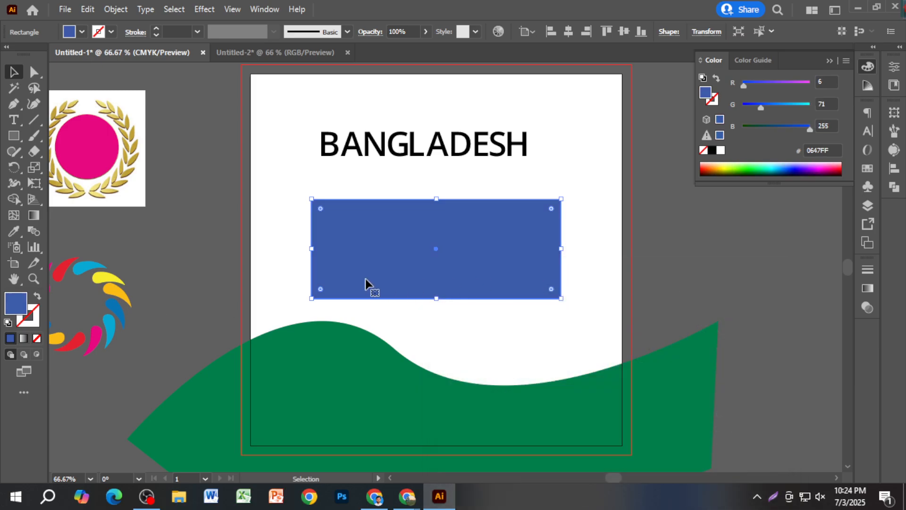
Step: Adjust the CMYK rectangle's fill to 0653FF in the Color Picker
{"action": "double_click", "coordinate": [21, 309]}
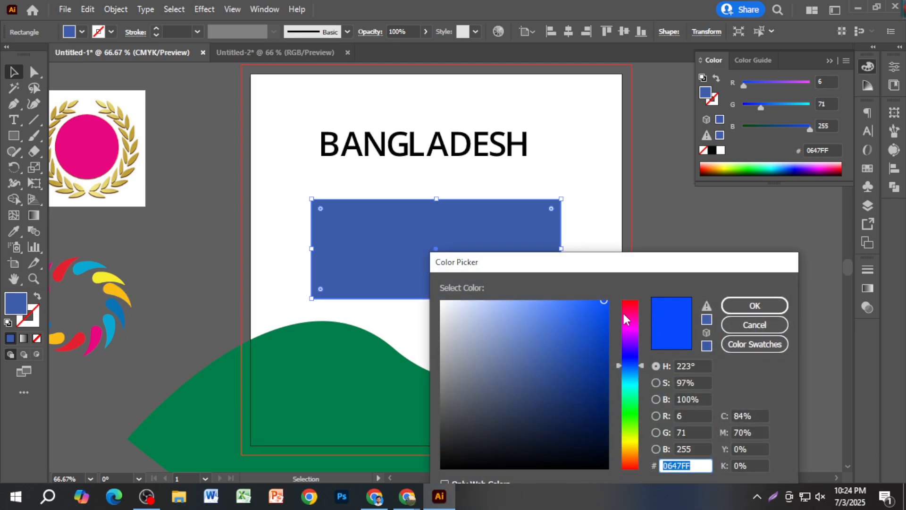
{"action": "left_click_drag", "start_coordinate": [605, 302], "coordinate": [607, 304]}
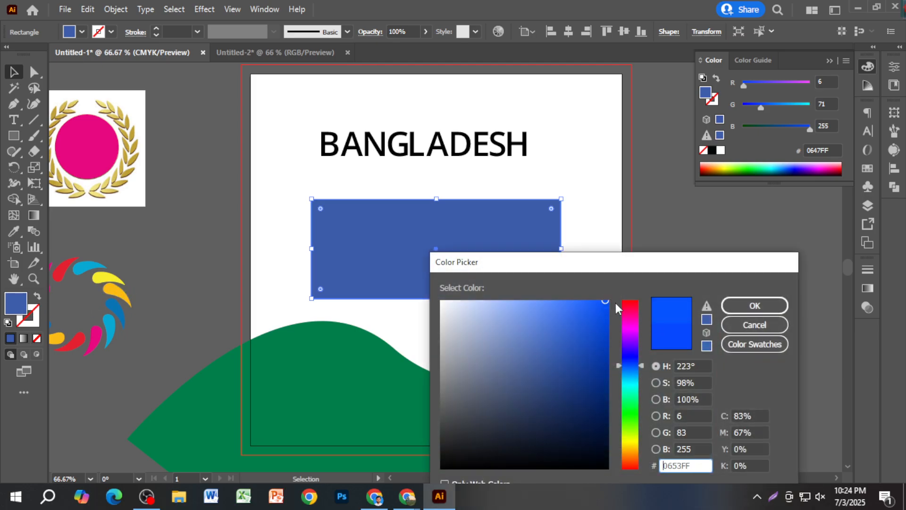
{"action": "left_click", "coordinate": [739, 309]}
Step: Check the RGB document's rectangle fill in the Color Picker, accept it unchanged and compare it with the CMYK document's rectangle
{"action": "left_click", "coordinate": [298, 54]}
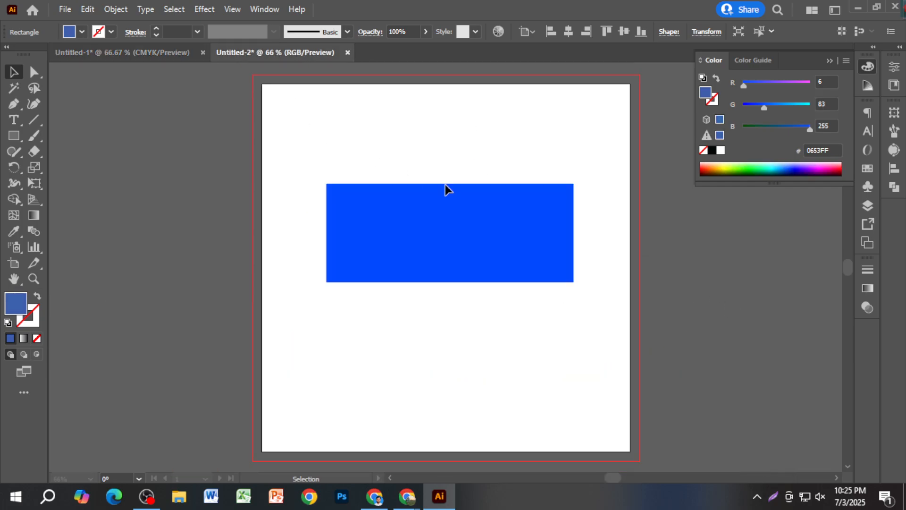
{"action": "left_click", "coordinate": [422, 241]}
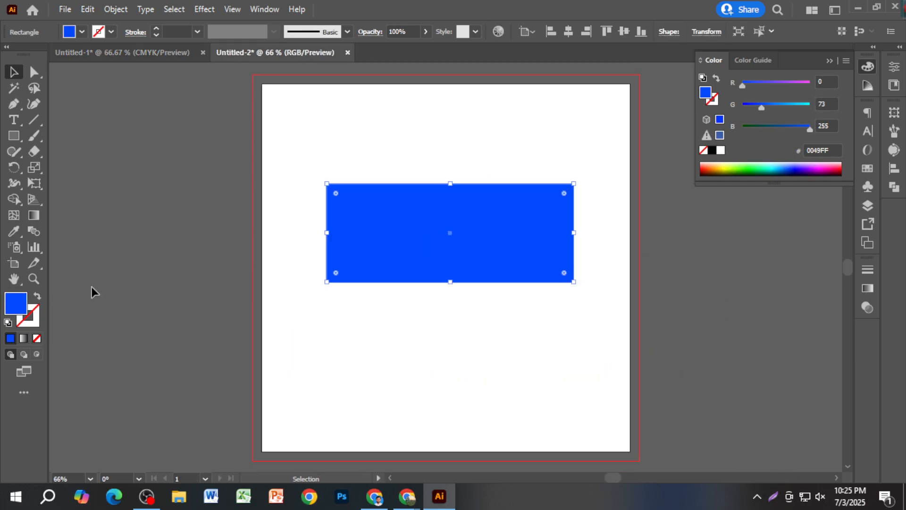
{"action": "double_click", "coordinate": [17, 306]}
{"action": "left_click", "coordinate": [755, 306]}
{"action": "left_click", "coordinate": [170, 56]}
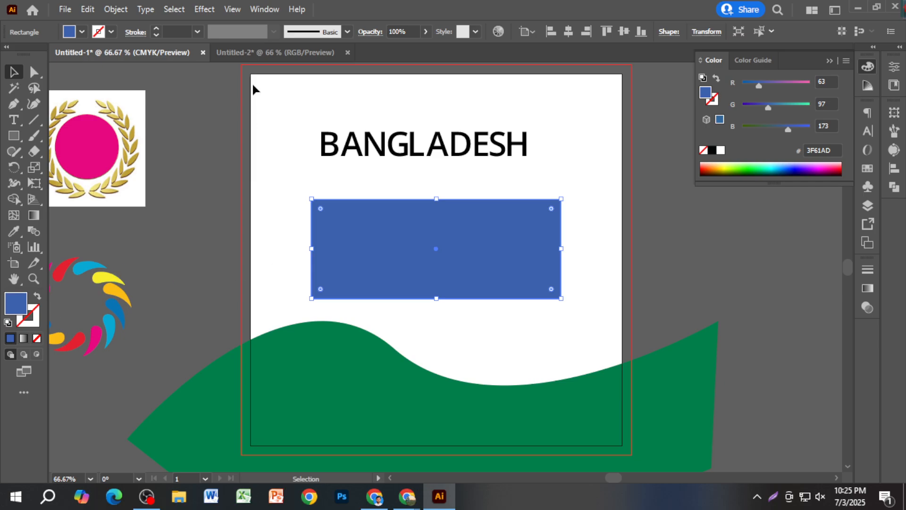
Step: In the RGB document, recolour the rectangle's fill to red with R 234, G 1 and B 0
{"action": "left_click", "coordinate": [280, 54]}
{"action": "left_click", "coordinate": [403, 207]}
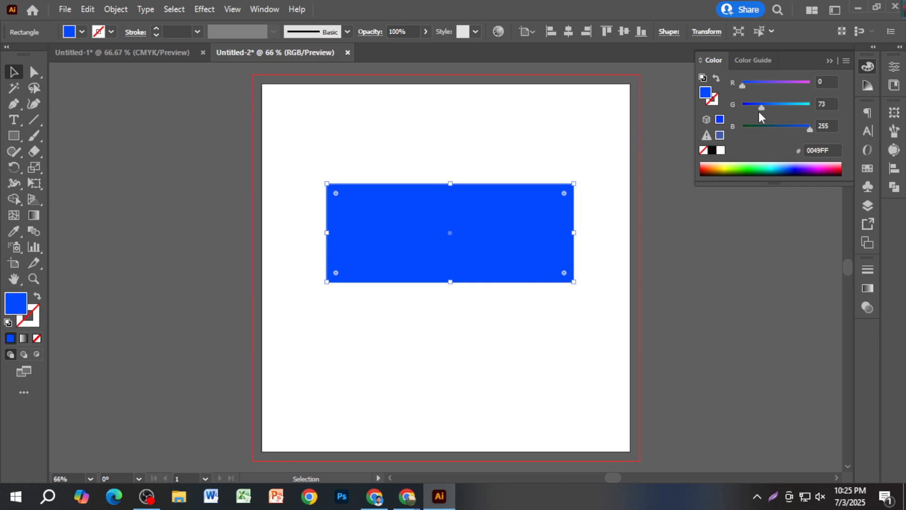
{"action": "left_click_drag", "start_coordinate": [761, 108], "coordinate": [735, 128]}
{"action": "left_click", "coordinate": [804, 84]}
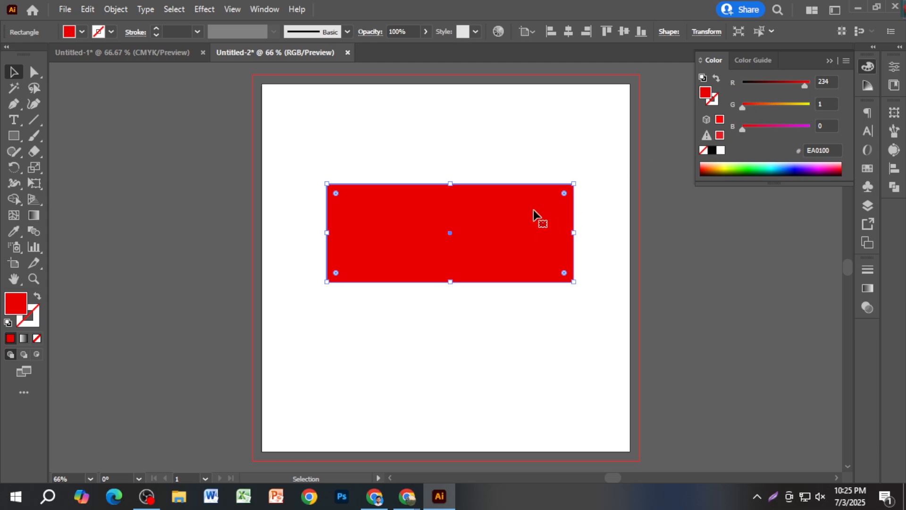
Step: In the CMYK document, set the rectangle's fill to red FF0000 in the Color Picker and compare it with the RGB document's rectangle
{"action": "left_click", "coordinate": [156, 53]}
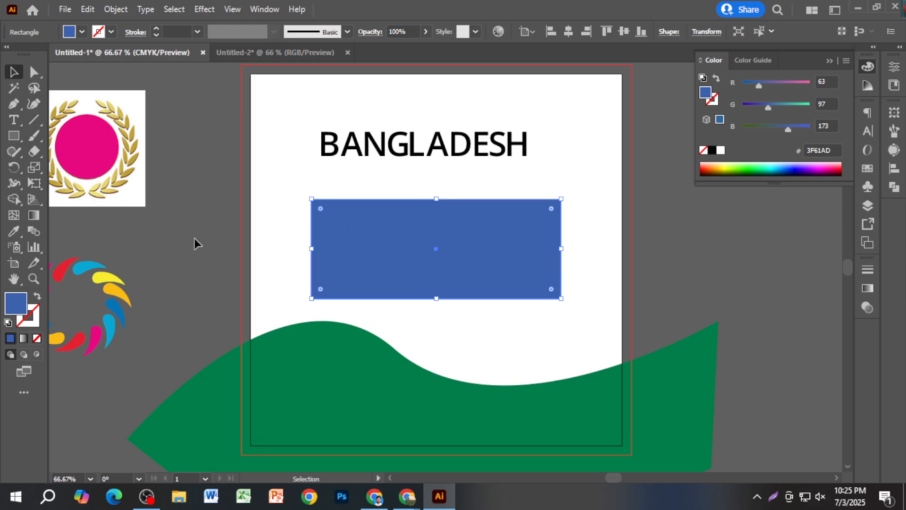
{"action": "double_click", "coordinate": [14, 304]}
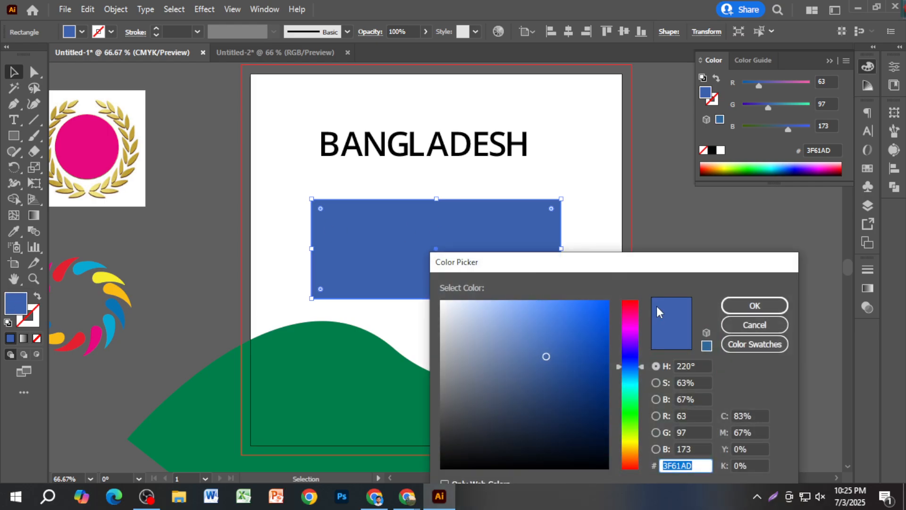
{"action": "left_click", "coordinate": [632, 300]}
{"action": "left_click_drag", "start_coordinate": [606, 307], "coordinate": [617, 296]}
{"action": "left_click", "coordinate": [735, 309]}
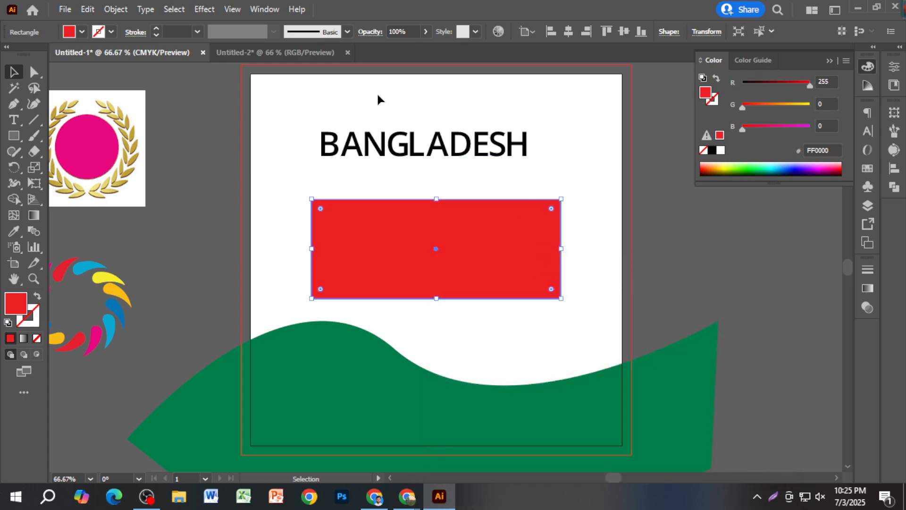
{"action": "left_click", "coordinate": [293, 53]}
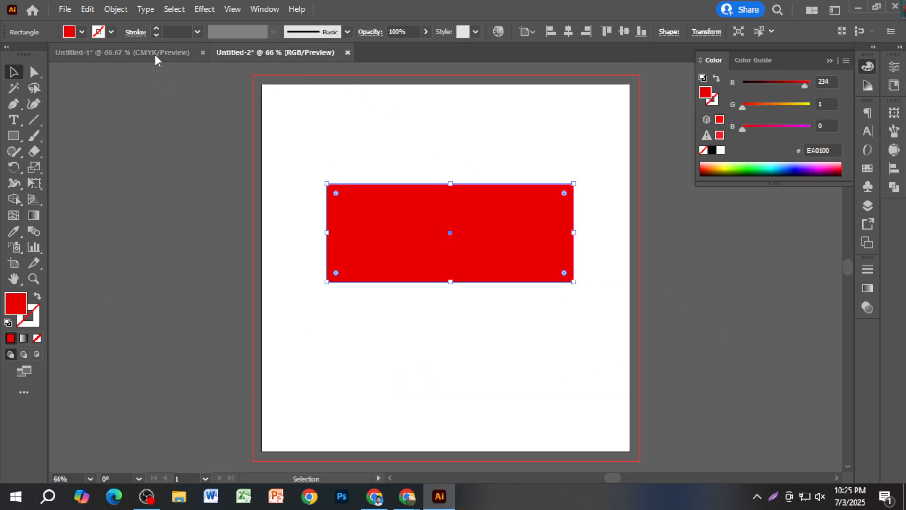
{"action": "left_click", "coordinate": [155, 54]}
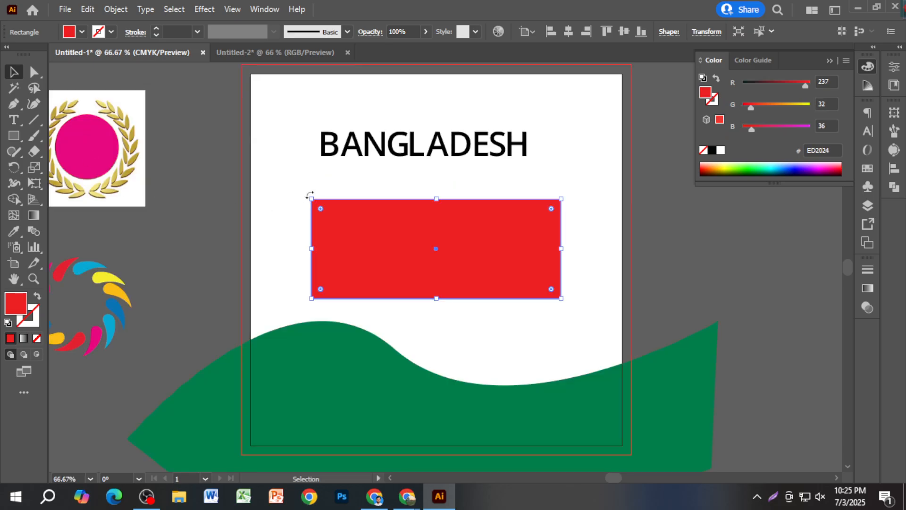
Step: Reposition the red rectangle between the BANGLADESH text and the green wave
{"action": "left_click", "coordinate": [278, 176]}
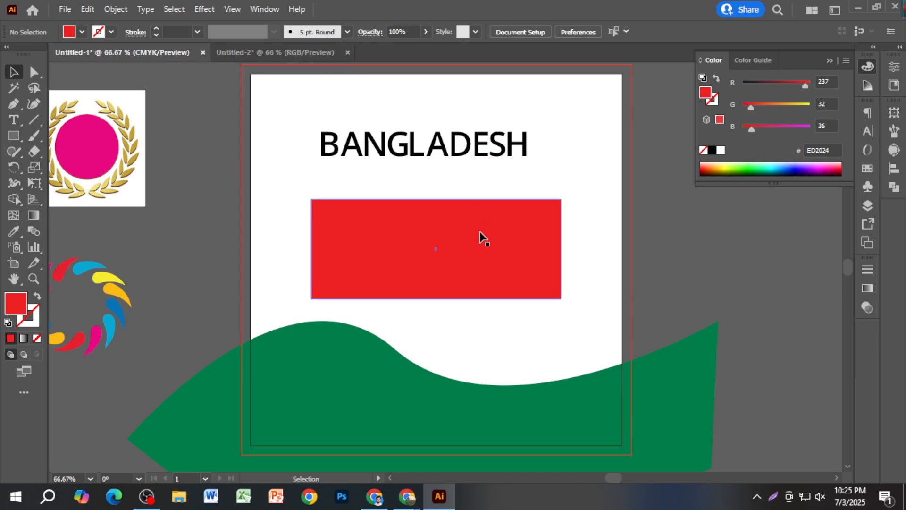
{"action": "left_click_drag", "start_coordinate": [479, 294], "coordinate": [479, 352]}
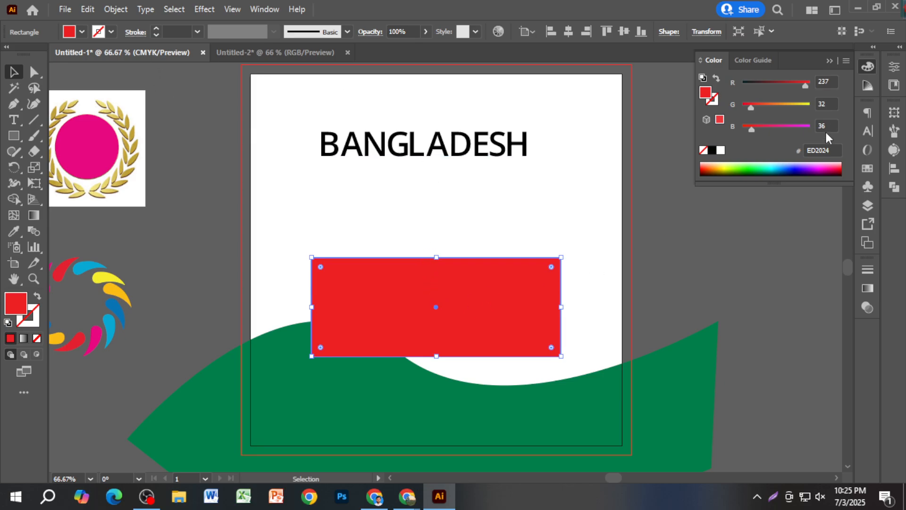
{"action": "left_click", "coordinate": [847, 61]}
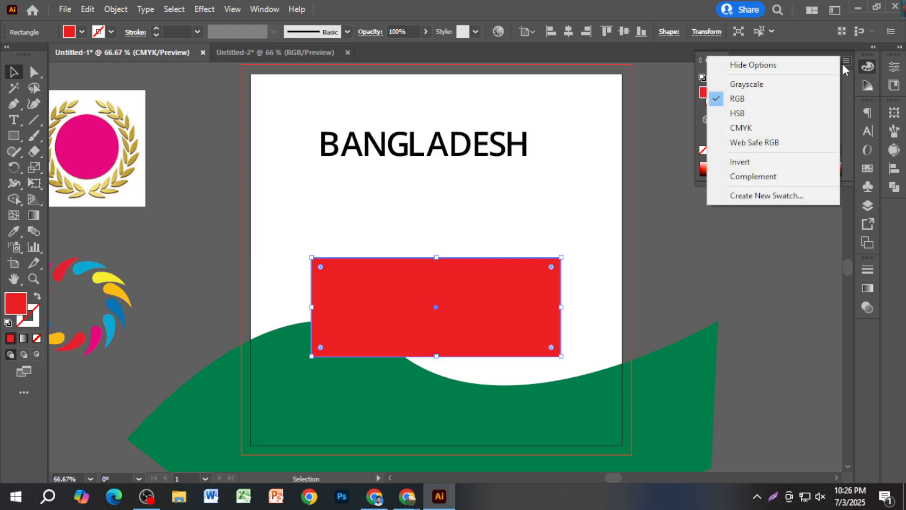
{"action": "left_click", "coordinate": [712, 230]}
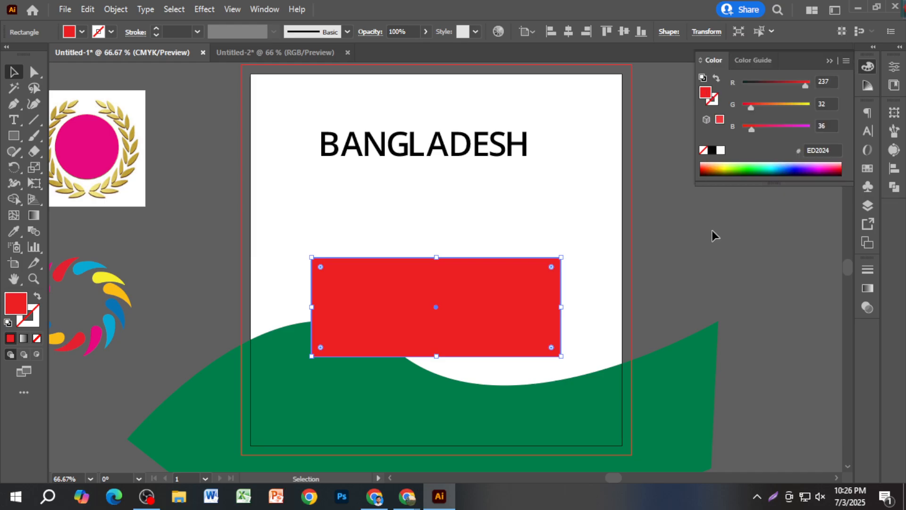
{"action": "left_click", "coordinate": [712, 231]}
{"action": "left_click_drag", "start_coordinate": [502, 305], "coordinate": [517, 269]}
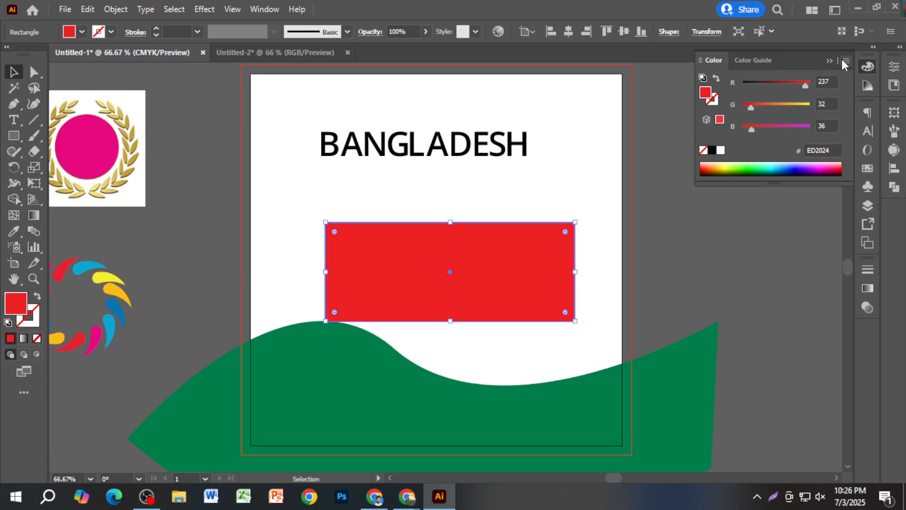
{"action": "left_click", "coordinate": [265, 10]}
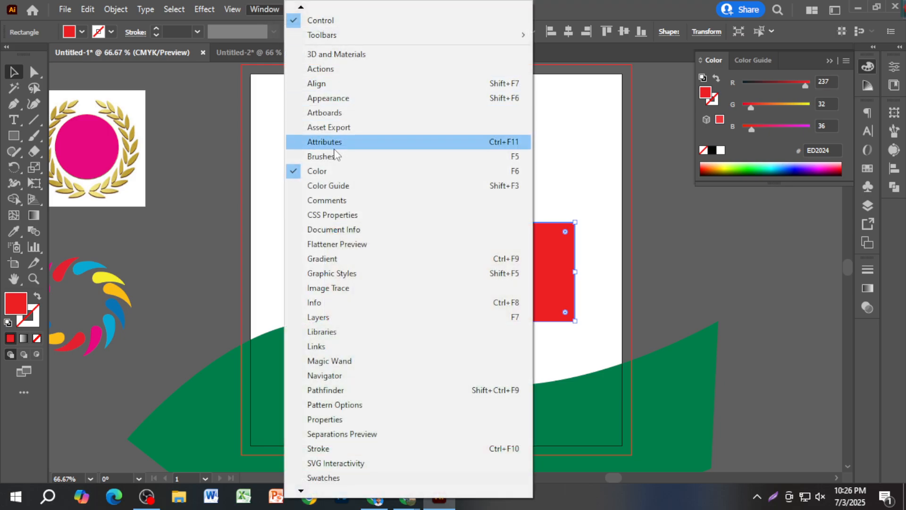
{"action": "left_click", "coordinate": [848, 60]}
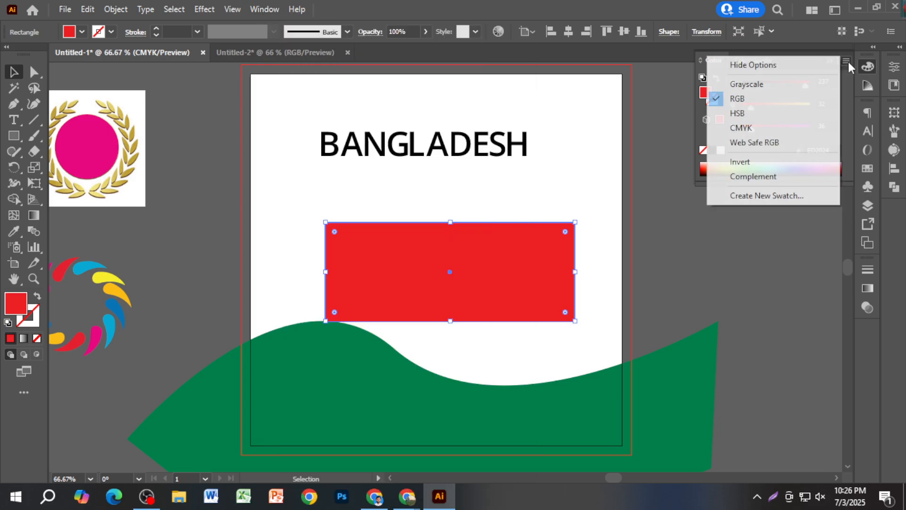
{"action": "left_click_drag", "start_coordinate": [534, 273], "coordinate": [535, 259]}
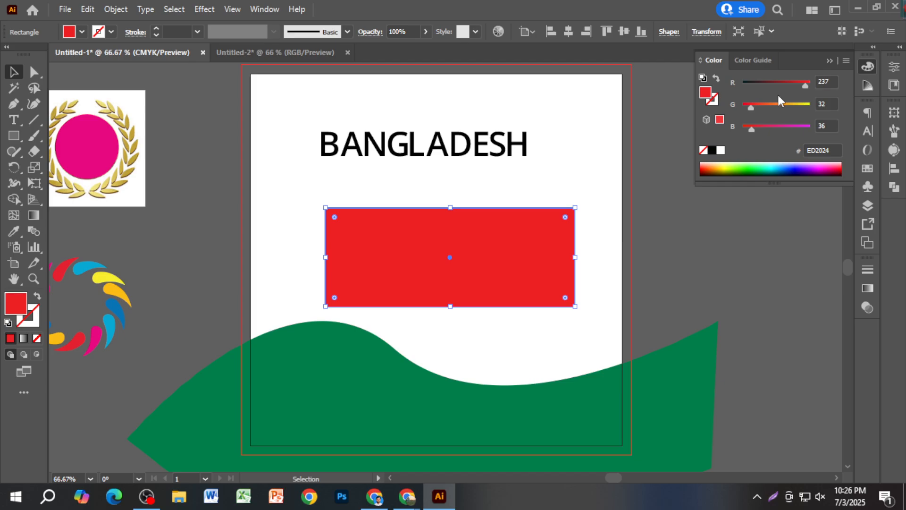
Step: Switch the colour sliders to CMYK and set the rectangle's fill to C 95, M 87, Y 0, K 0
{"action": "left_click", "coordinate": [846, 61]}
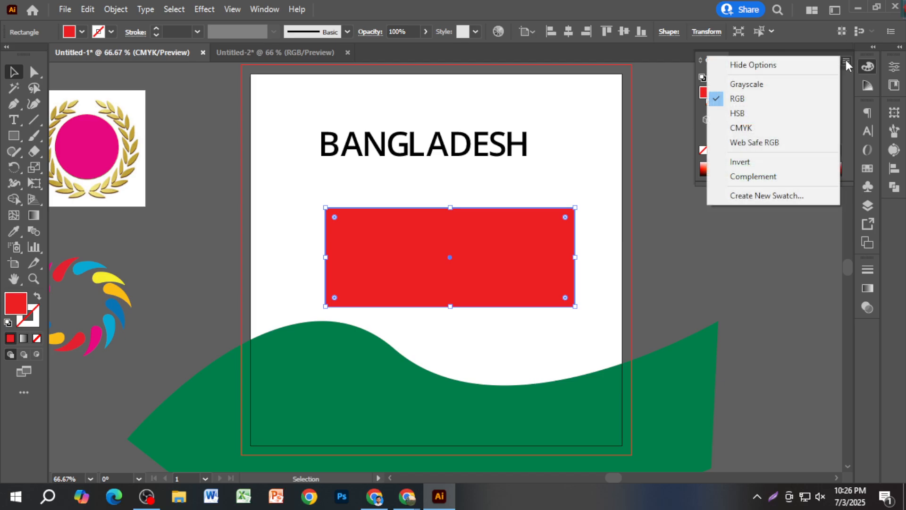
{"action": "left_click", "coordinate": [818, 129]}
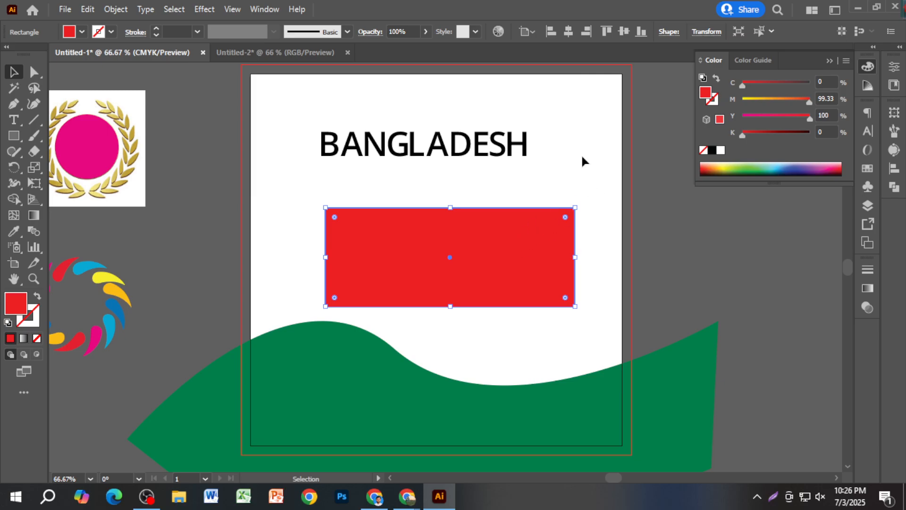
{"action": "left_click", "coordinate": [767, 98]}
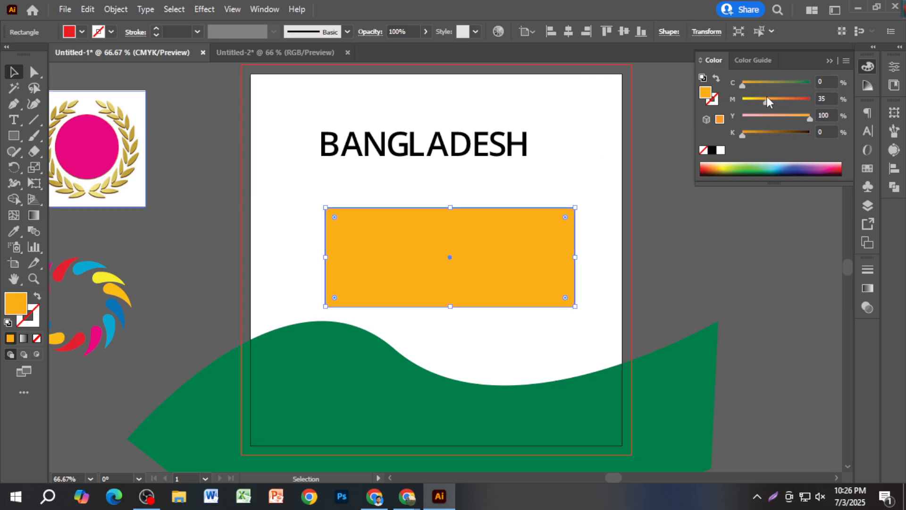
{"action": "left_click", "coordinate": [795, 82]}
{"action": "left_click", "coordinate": [801, 100]}
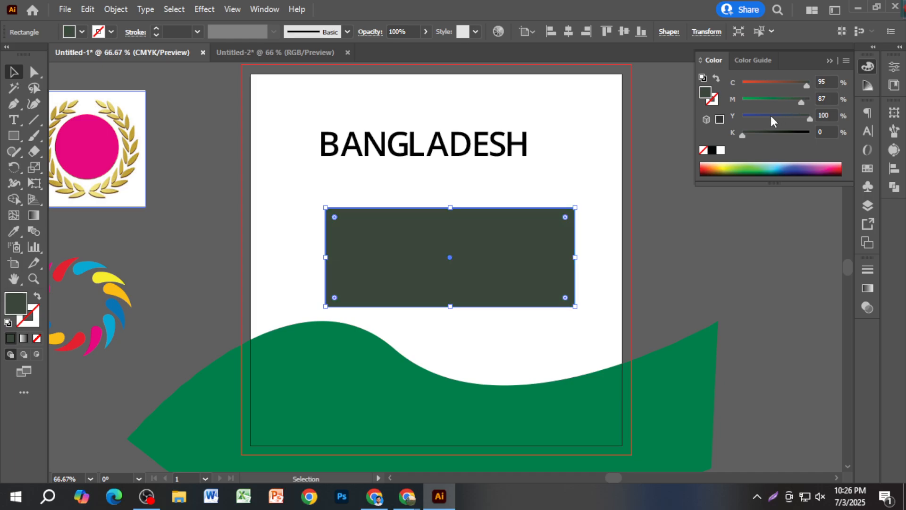
{"action": "left_click", "coordinate": [743, 115]}
{"action": "left_click", "coordinate": [765, 133]}
{"action": "left_click_drag", "start_coordinate": [766, 134], "coordinate": [706, 135]}
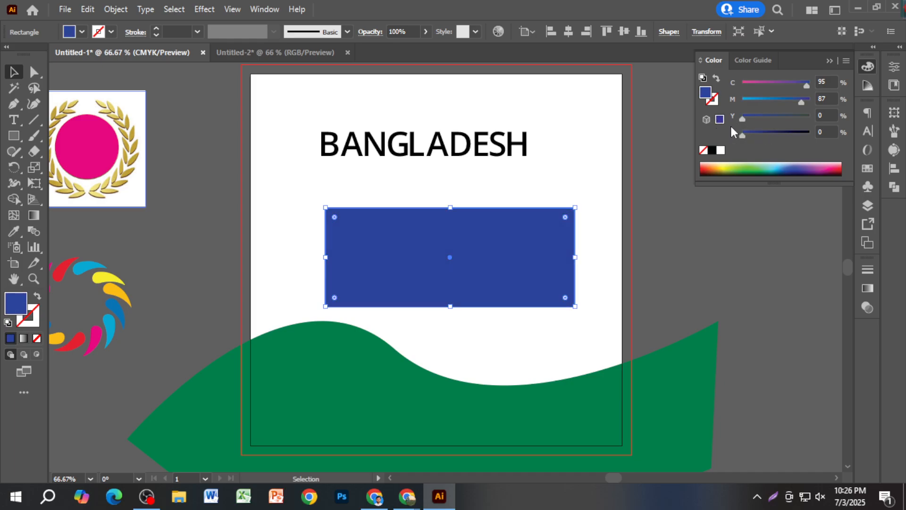
Step: Convert the rectangle's fill to Grayscale, then return it to CMYK
{"action": "left_click", "coordinate": [846, 61]}
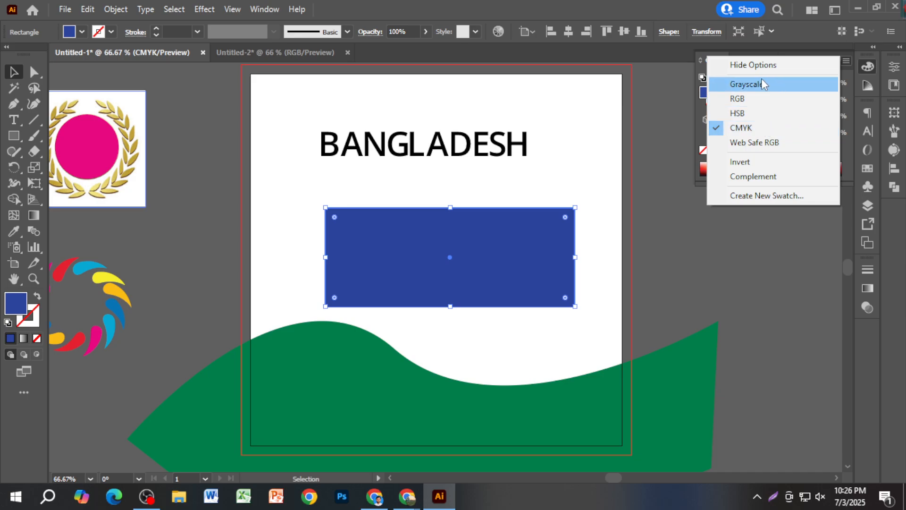
{"action": "left_click", "coordinate": [746, 84]}
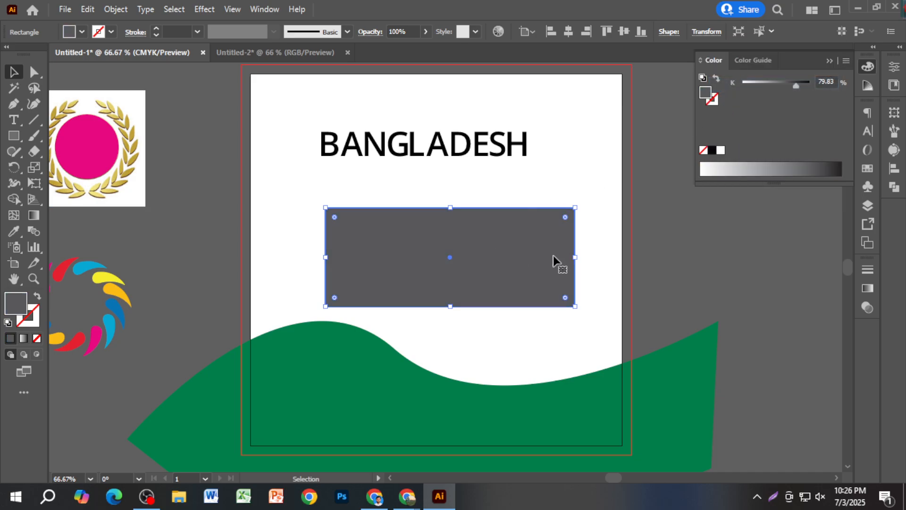
{"action": "left_click", "coordinate": [844, 60]}
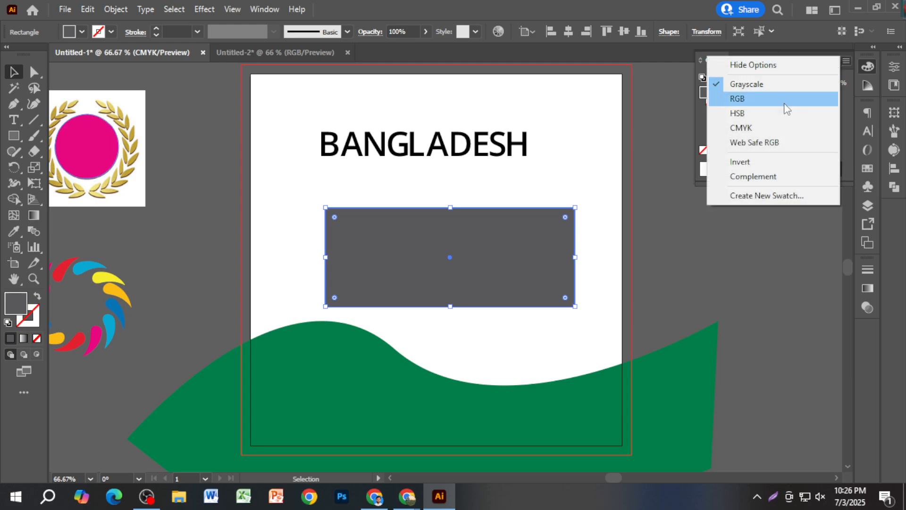
{"action": "left_click", "coordinate": [779, 125]}
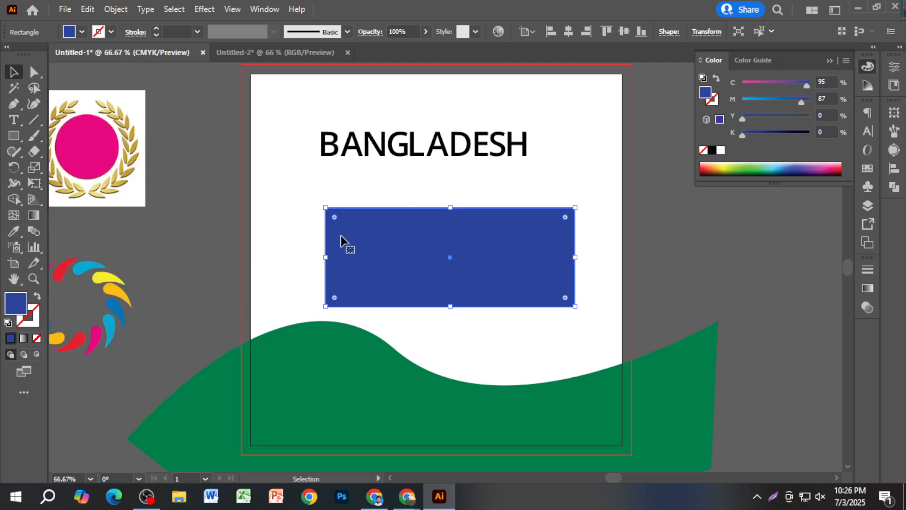
Step: Move the blue rectangle down over the green wave at the artboard's lower edge
{"action": "right_click", "coordinate": [36, 120]}
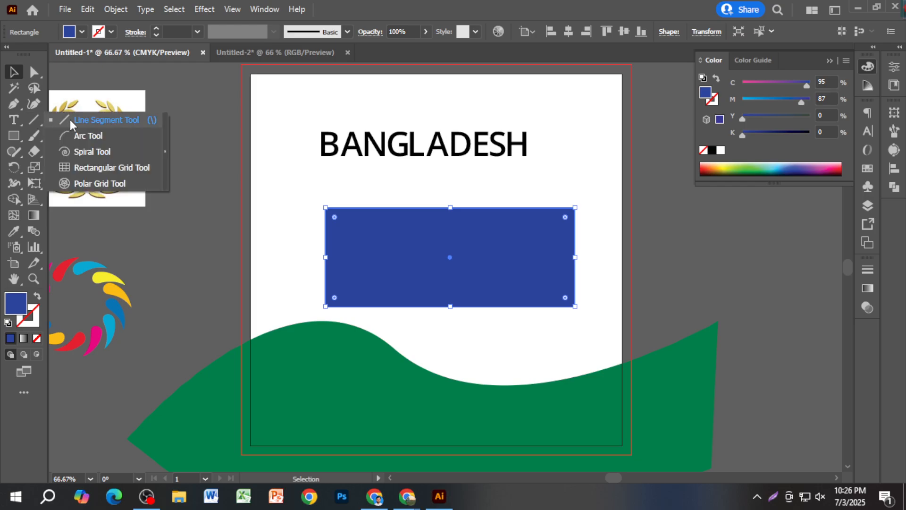
{"action": "left_click", "coordinate": [98, 119]}
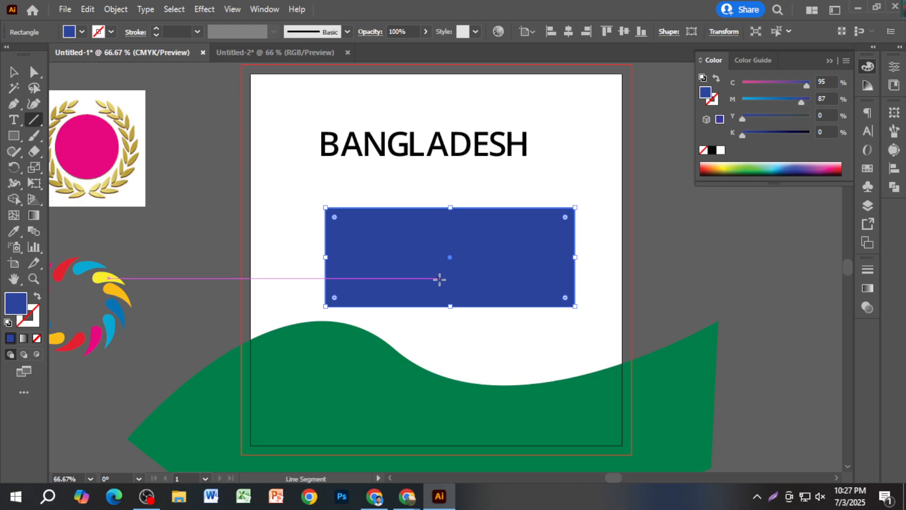
{"action": "left_click", "coordinate": [14, 72]}
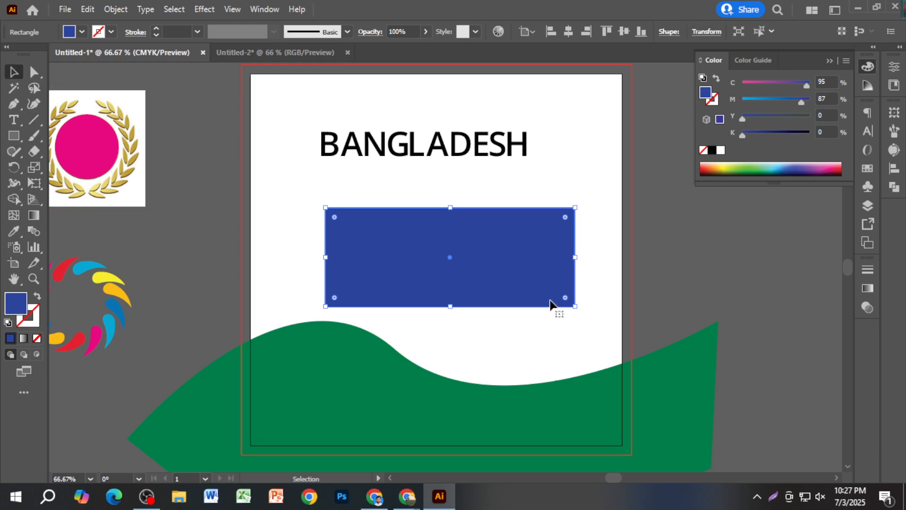
{"action": "left_click_drag", "start_coordinate": [519, 279], "coordinate": [538, 429]}
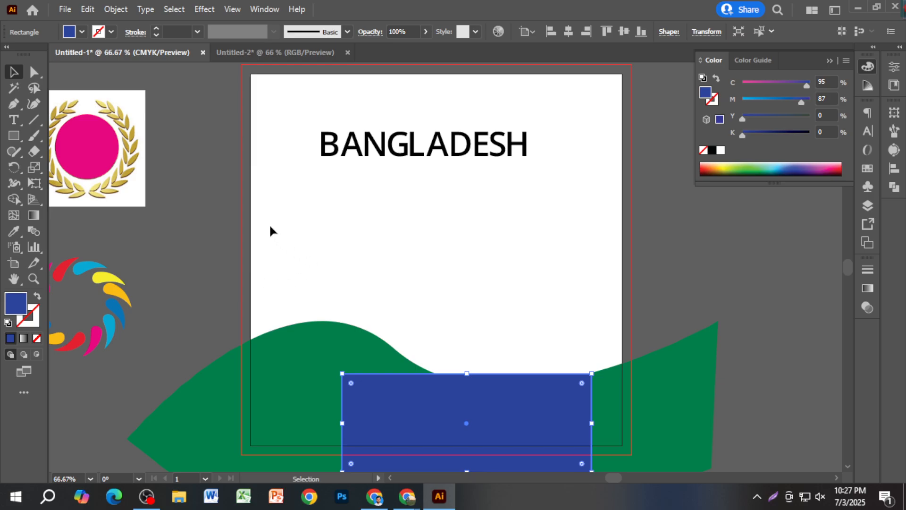
Step: Draw a horizontal line across the artboard below the BANGLADESH text and set its fill to C 0, M 87, Y 100, K 0
{"action": "key", "text": "backslash"}
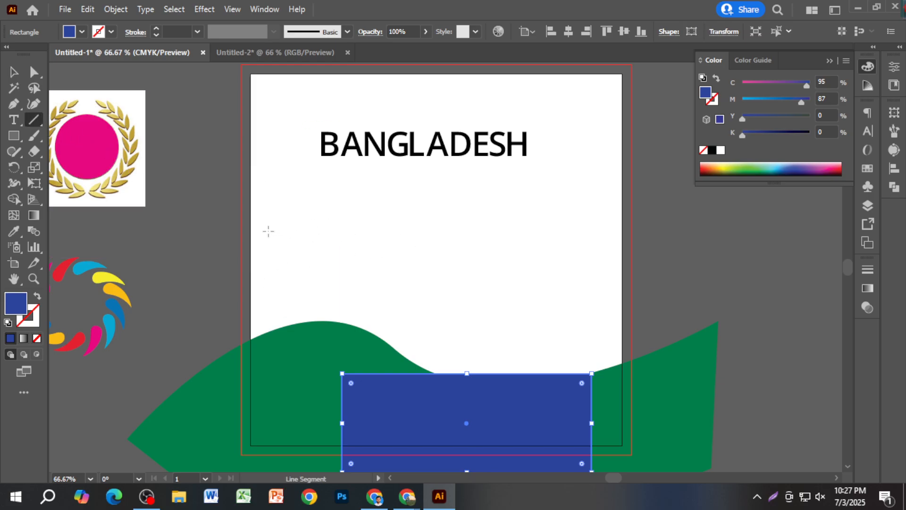
{"action": "left_click_drag", "start_coordinate": [267, 229], "coordinate": [608, 230]}
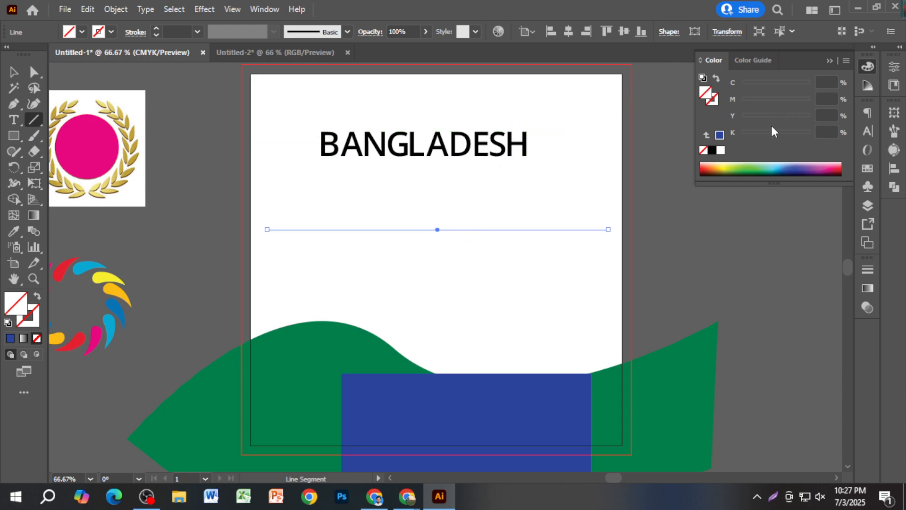
{"action": "left_click", "coordinate": [740, 133]}
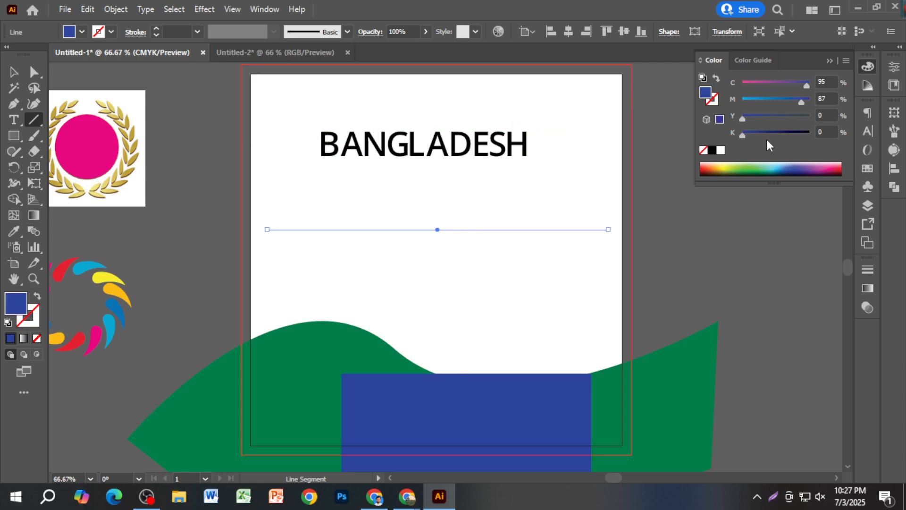
{"action": "left_click", "coordinate": [810, 133]}
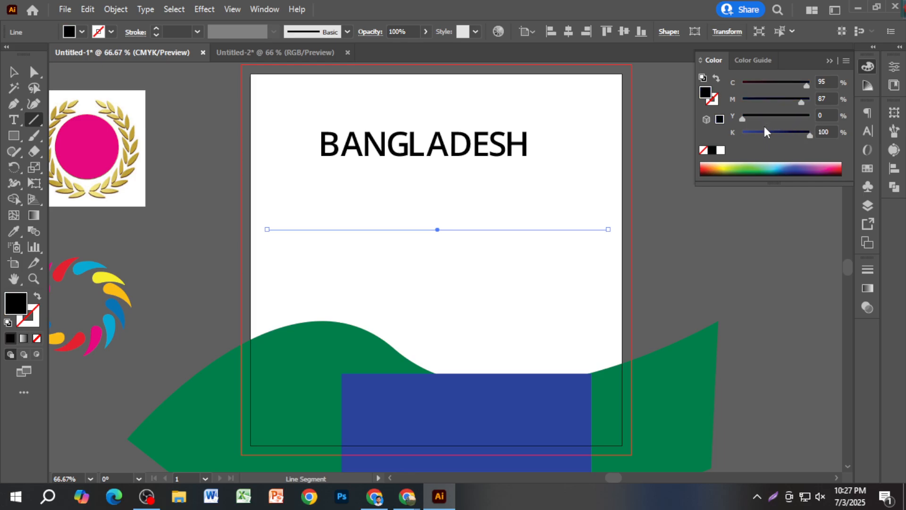
{"action": "left_click_drag", "start_coordinate": [765, 127], "coordinate": [735, 129]}
{"action": "left_click_drag", "start_coordinate": [769, 82], "coordinate": [738, 79]}
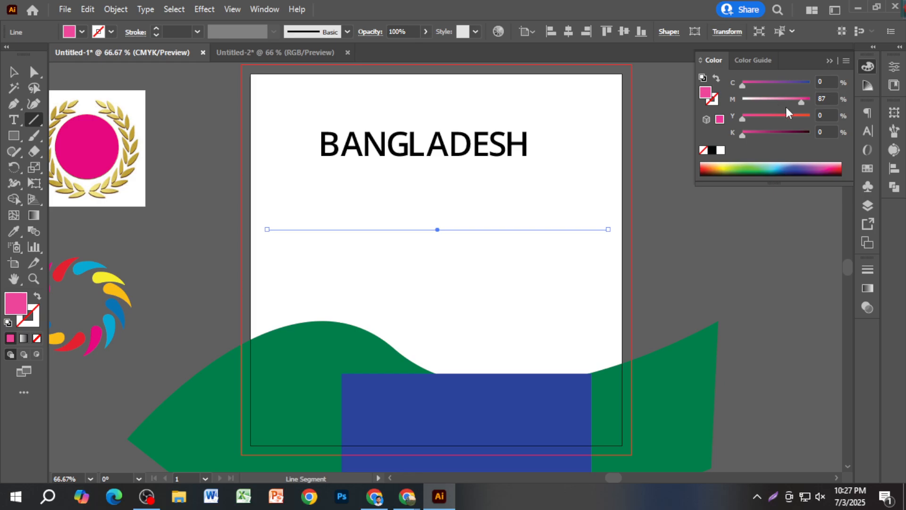
{"action": "left_click", "coordinate": [810, 115]}
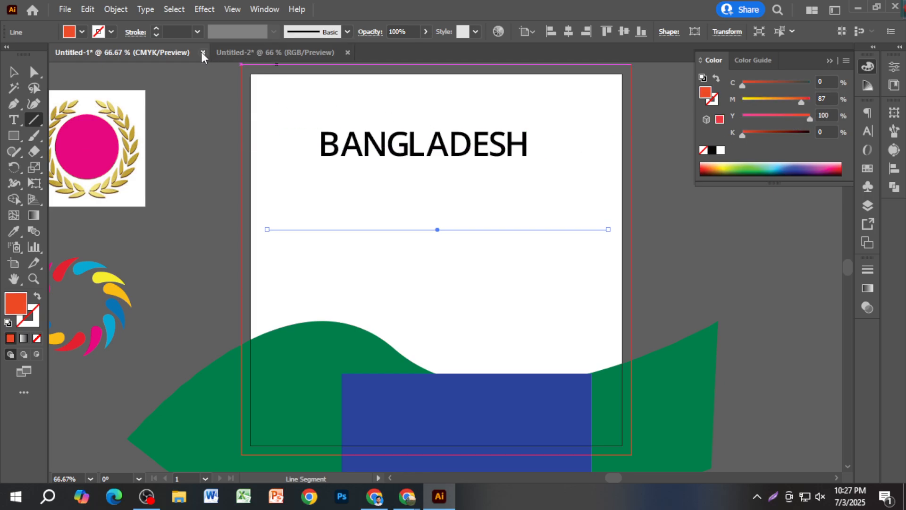
Step: Set the horizontal line's stroke weight to 5 pt and deselect it
{"action": "left_click", "coordinate": [175, 32]}
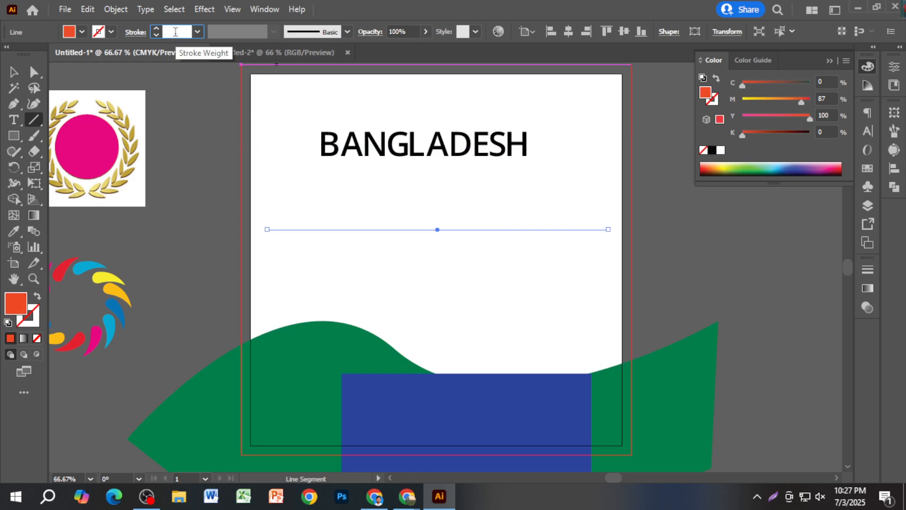
{"action": "type", "text": "5"}
{"action": "key", "text": "Return"}
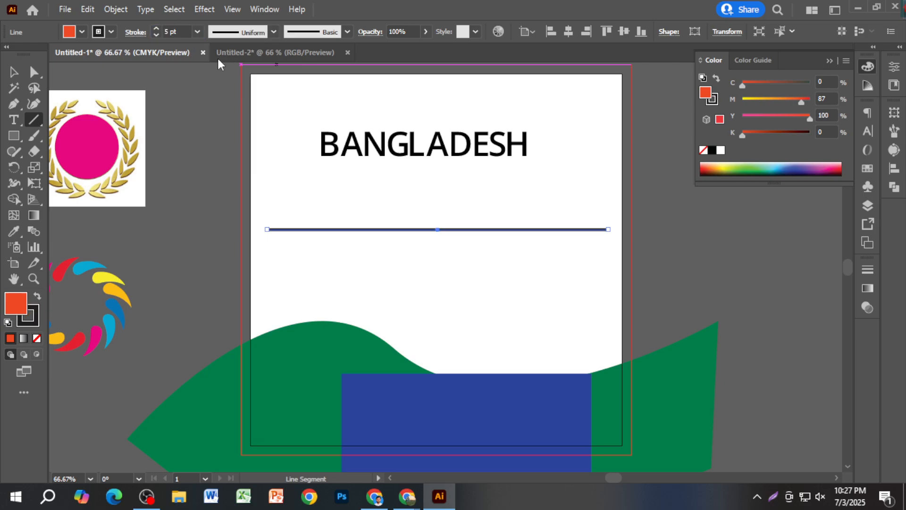
{"action": "left_click", "coordinate": [12, 69]}
{"action": "left_click", "coordinate": [205, 137]}
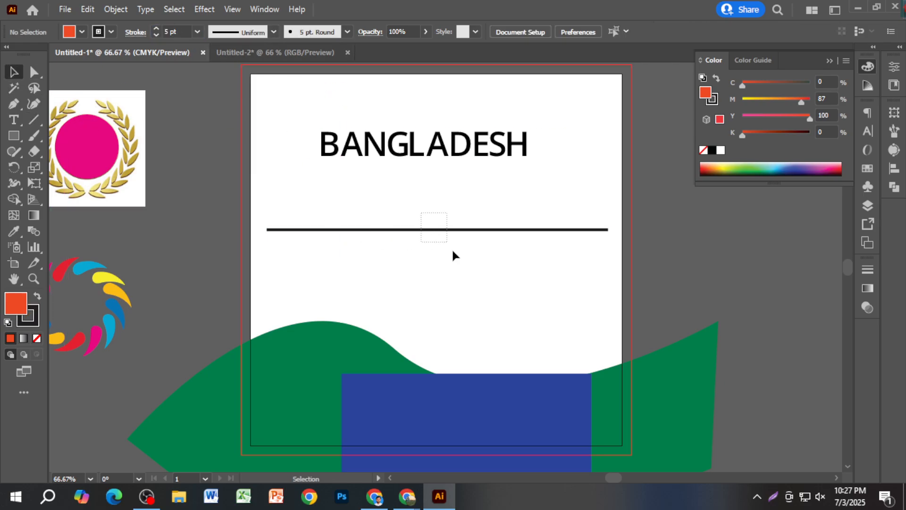
Step: Change the horizontal line's fill to yellow with C 0, M 0, Y 100, K 0
{"action": "left_click", "coordinate": [461, 230]}
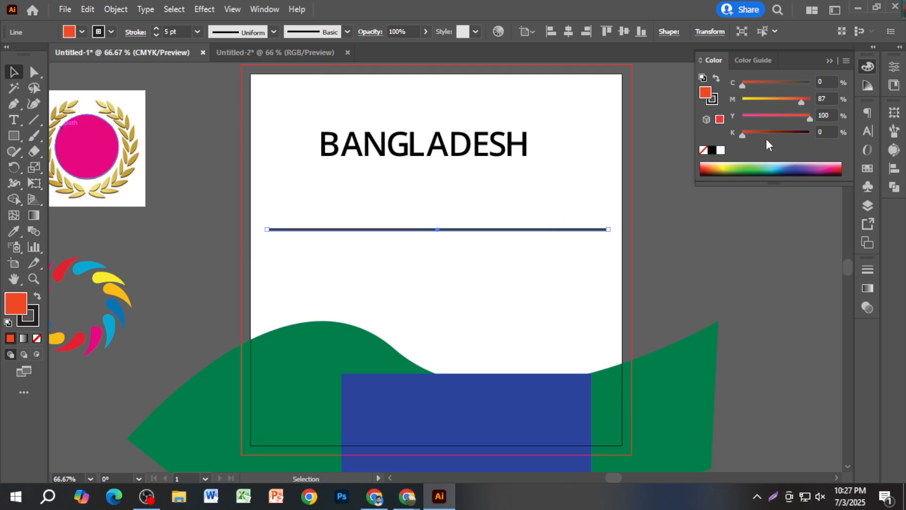
{"action": "left_click_drag", "start_coordinate": [810, 119], "coordinate": [684, 115]}
{"action": "left_click_drag", "start_coordinate": [743, 119], "coordinate": [815, 121]}
{"action": "left_click_drag", "start_coordinate": [770, 101], "coordinate": [738, 100]}
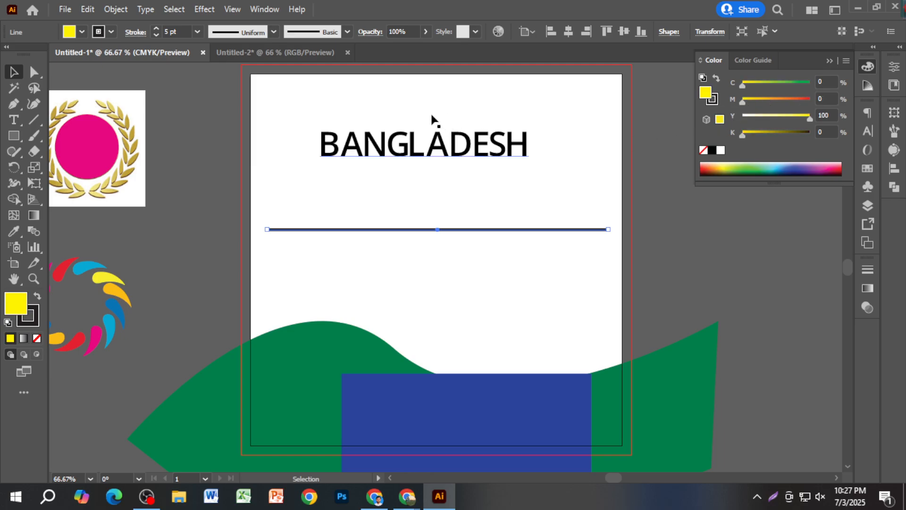
{"action": "left_click", "coordinate": [442, 219]}
{"action": "left_click", "coordinate": [452, 230]}
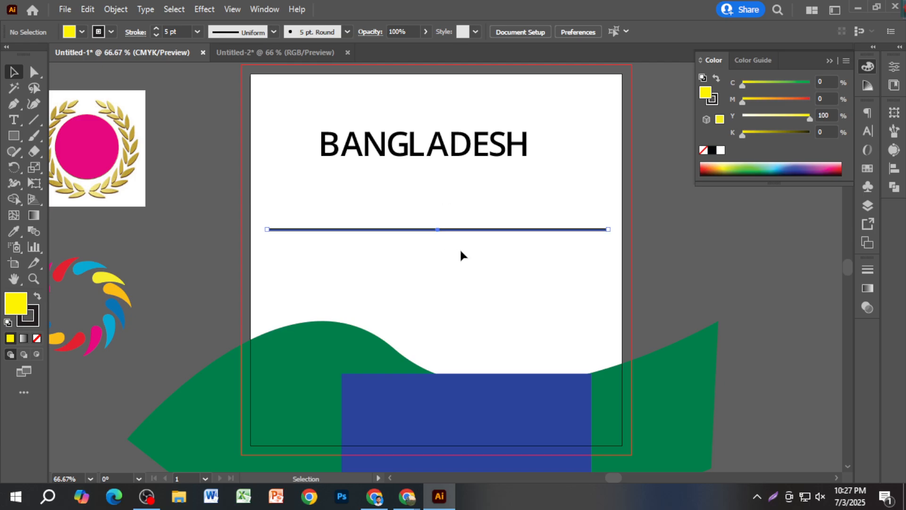
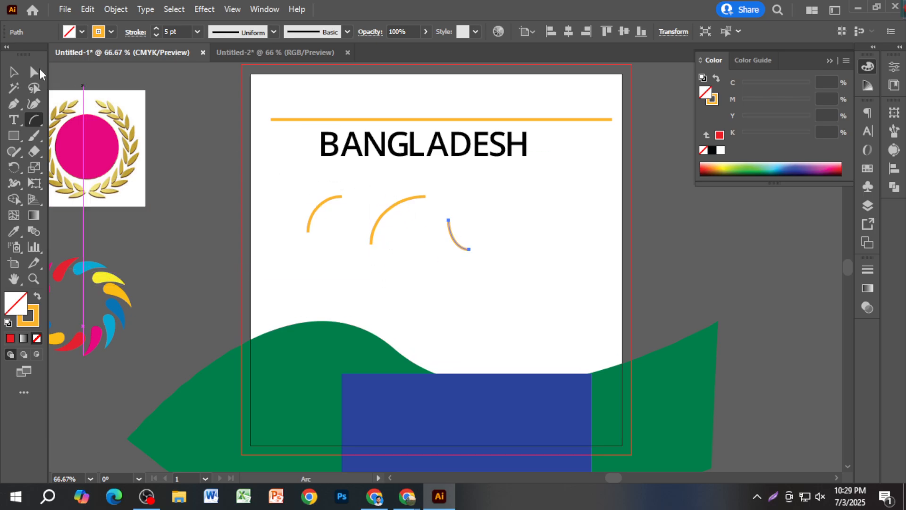
Step: Move the small downward-curving arc to the lower end of the middle arc
{"action": "left_click", "coordinate": [14, 72]}
{"action": "left_click_drag", "start_coordinate": [451, 240], "coordinate": [354, 265]}
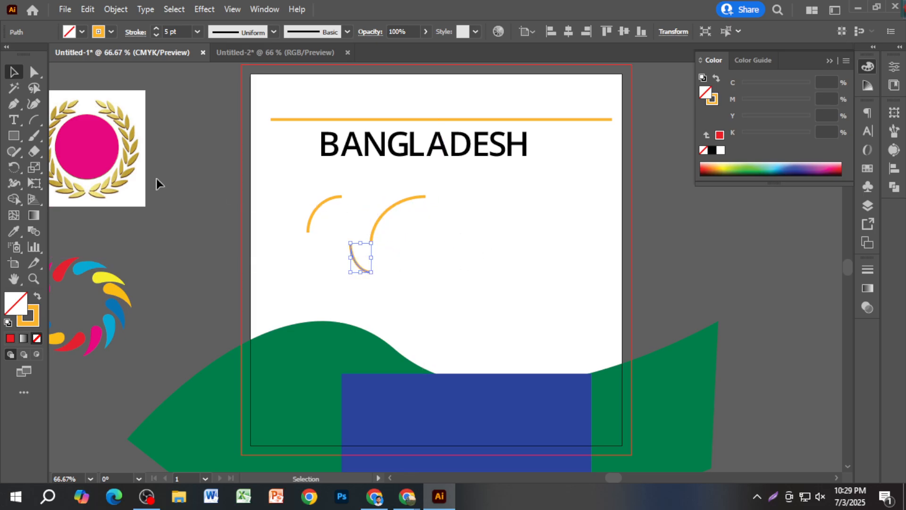
Step: Draw a downward-bulging arc about 1.14 in wide and 1.68 in high beside the middle arc, on its far side from the first arc
{"action": "left_click", "coordinate": [34, 119]}
{"action": "left_click_drag", "start_coordinate": [483, 206], "coordinate": [441, 271]}
{"action": "left_click_drag", "start_coordinate": [483, 206], "coordinate": [441, 268]}
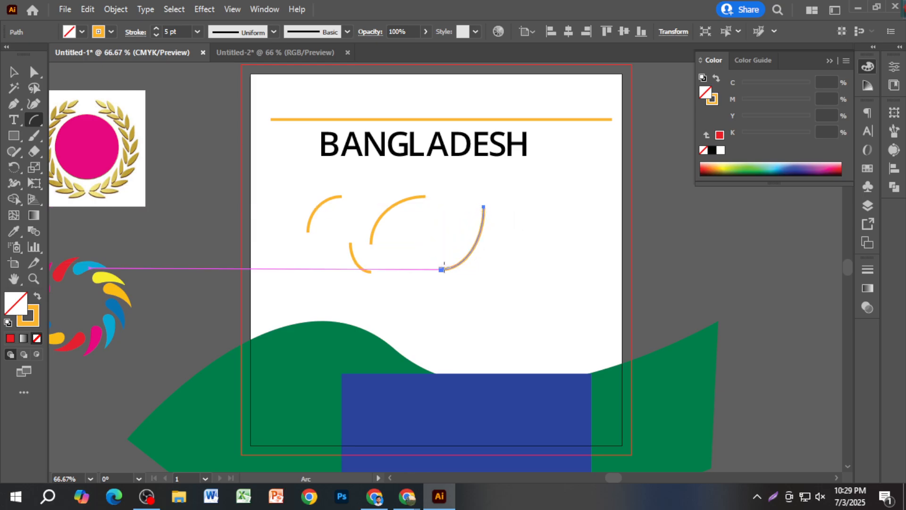
{"action": "scroll", "coordinate": [480, 235], "scroll_direction": "up", "scroll_amount": 3}
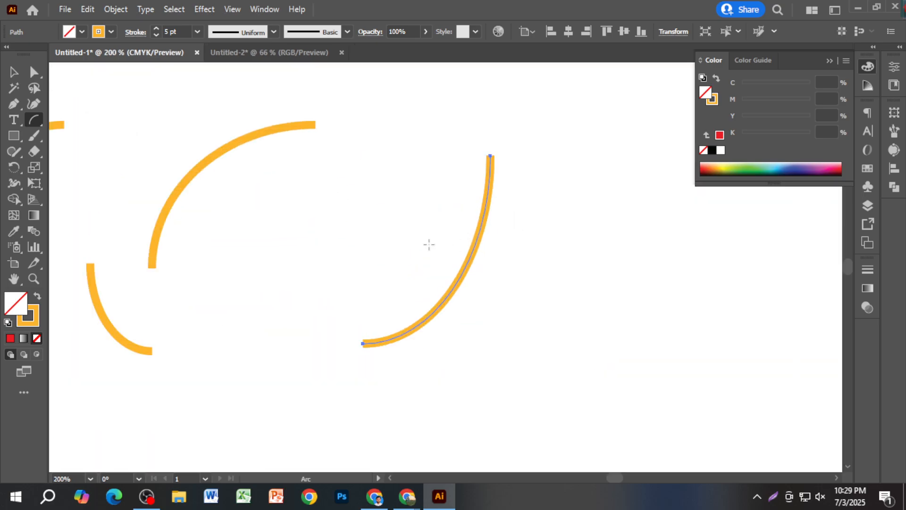
{"action": "left_click", "coordinate": [13, 72]}
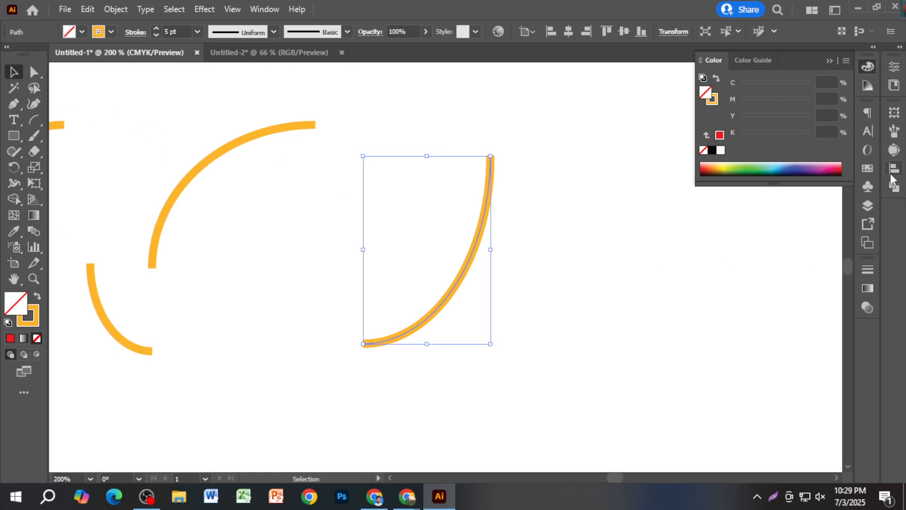
Step: Create a horizontally mirrored copy of the new arc and rotate it until its ends meet the original's ends in a leaf shape
{"action": "left_click", "coordinate": [895, 114]}
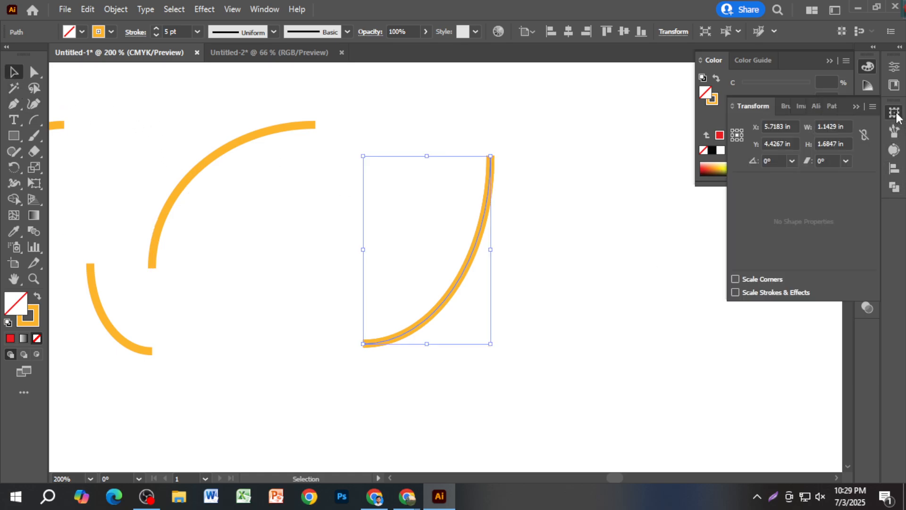
{"action": "left_click", "coordinate": [870, 108]}
{"action": "left_click", "coordinate": [819, 150]}
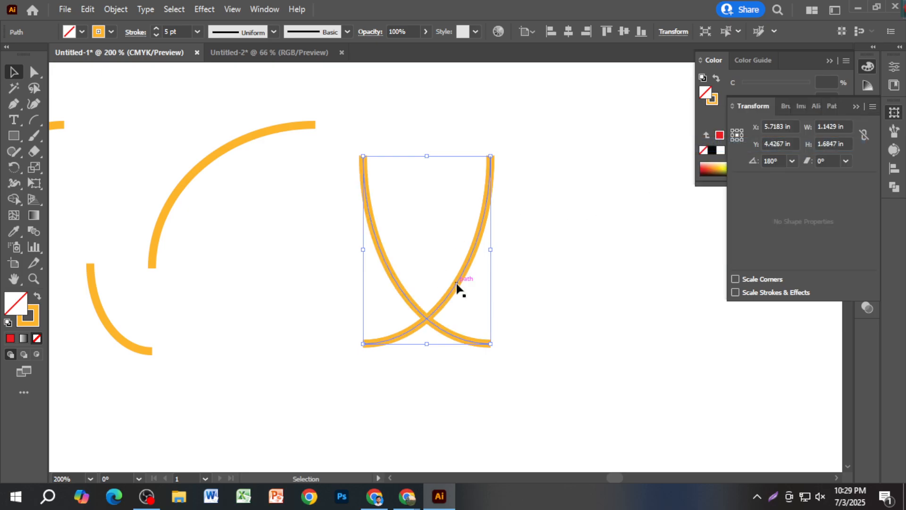
{"action": "left_click_drag", "start_coordinate": [496, 350], "coordinate": [348, 368]}
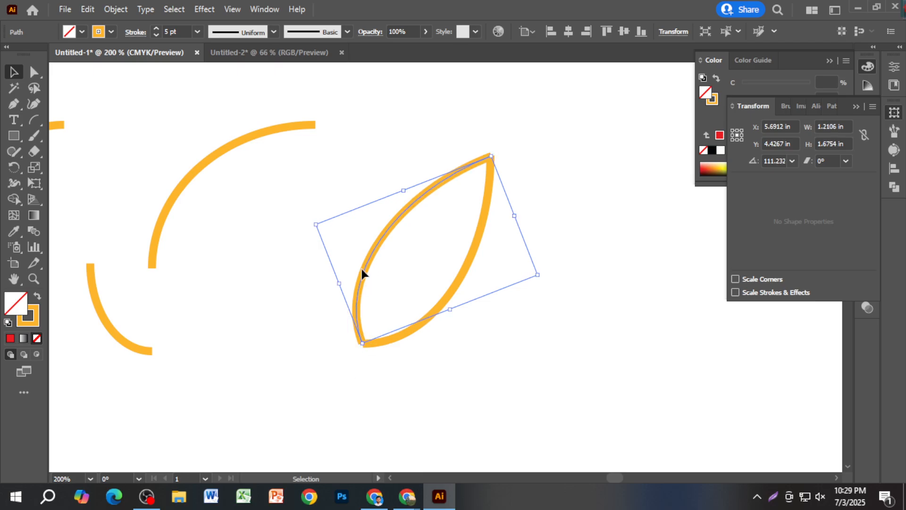
Step: Try to unite the leaf shape's two arcs with the Pathfinder Unite mode
{"action": "left_click_drag", "start_coordinate": [434, 150], "coordinate": [532, 190]}
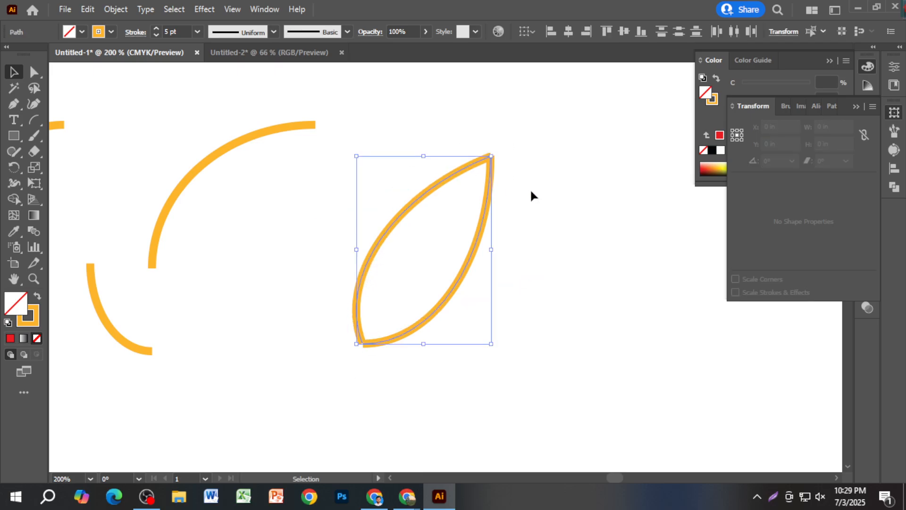
{"action": "left_click", "coordinate": [894, 187]}
{"action": "left_click", "coordinate": [740, 142]}
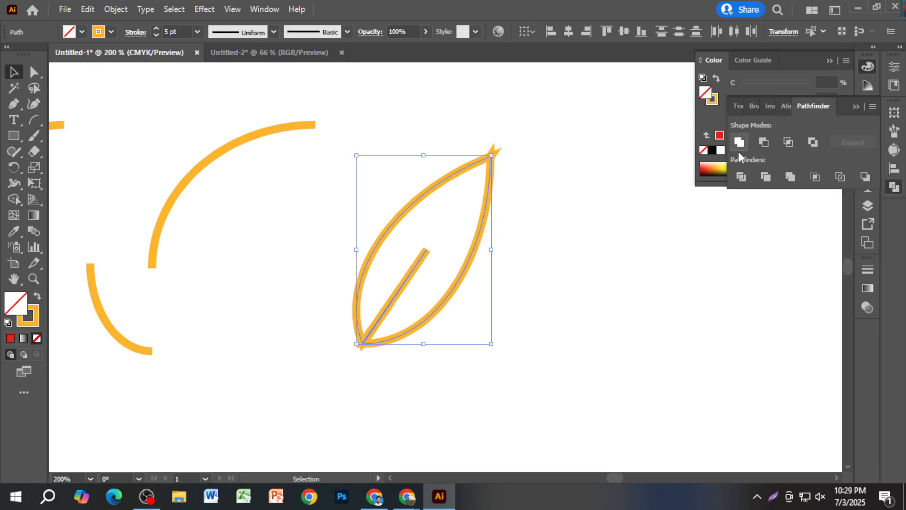
{"action": "left_click", "coordinate": [637, 261]}
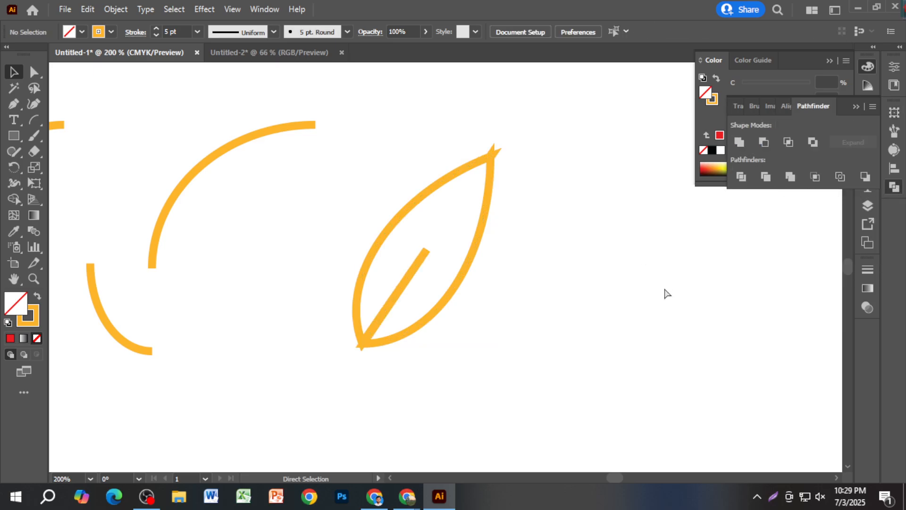
{"action": "key", "text": "ctrl+z"}
Step: Join the two selected leaf arcs into a single path and deselect it
{"action": "left_click", "coordinate": [555, 270]}
{"action": "scroll", "coordinate": [527, 206], "scroll_direction": "up", "scroll_amount": 2}
{"action": "scroll", "coordinate": [522, 200], "scroll_direction": "up", "scroll_amount": 1}
{"action": "scroll", "coordinate": [509, 189], "scroll_direction": "up", "scroll_amount": 4}
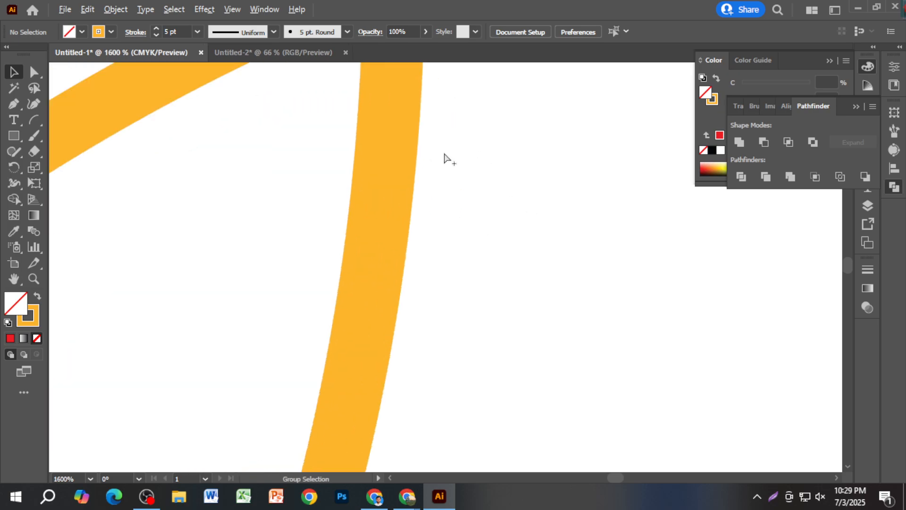
{"action": "scroll", "coordinate": [454, 189], "scroll_direction": "down", "scroll_amount": 4}
{"action": "left_click", "coordinate": [460, 193]}
{"action": "scroll", "coordinate": [458, 203], "scroll_direction": "down", "scroll_amount": 1}
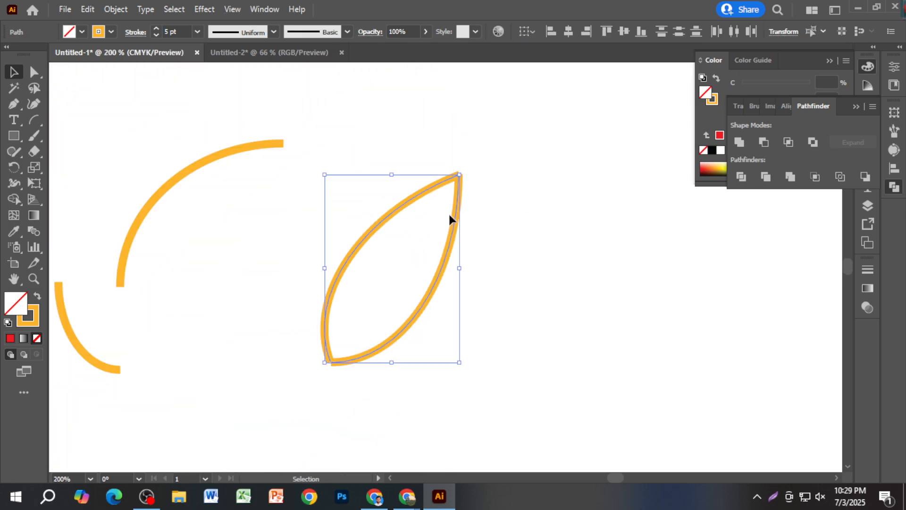
{"action": "right_click", "coordinate": [453, 232]}
{"action": "left_click", "coordinate": [517, 304]}
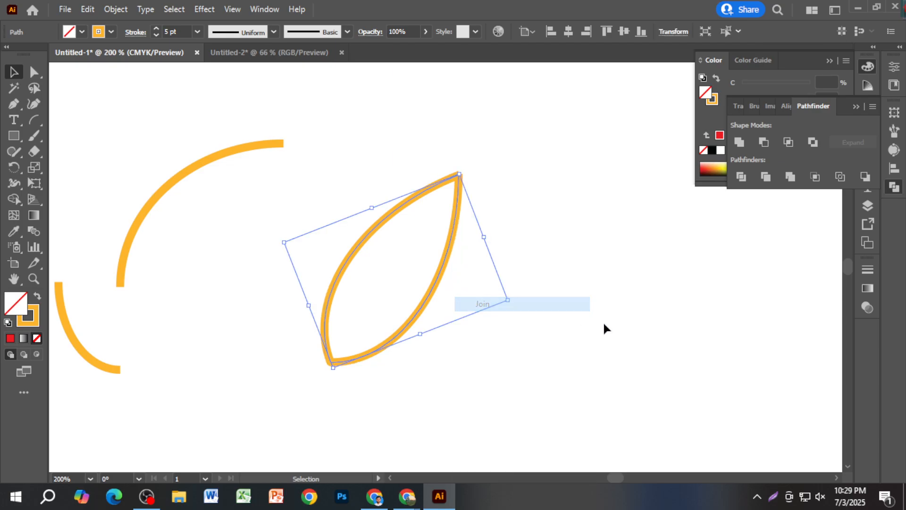
{"action": "left_click", "coordinate": [626, 369]}
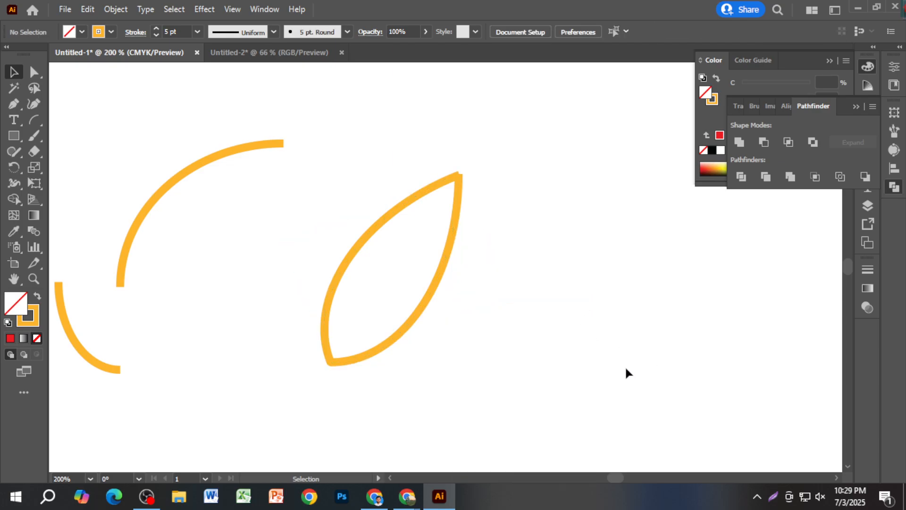
{"action": "left_click", "coordinate": [376, 229]}
{"action": "left_click", "coordinate": [666, 329]}
Step: Move the leaf shape beside the middle arc, nesting it inside the arc's curve, and deselect it
{"action": "scroll", "coordinate": [631, 321], "scroll_direction": "down", "scroll_amount": 2}
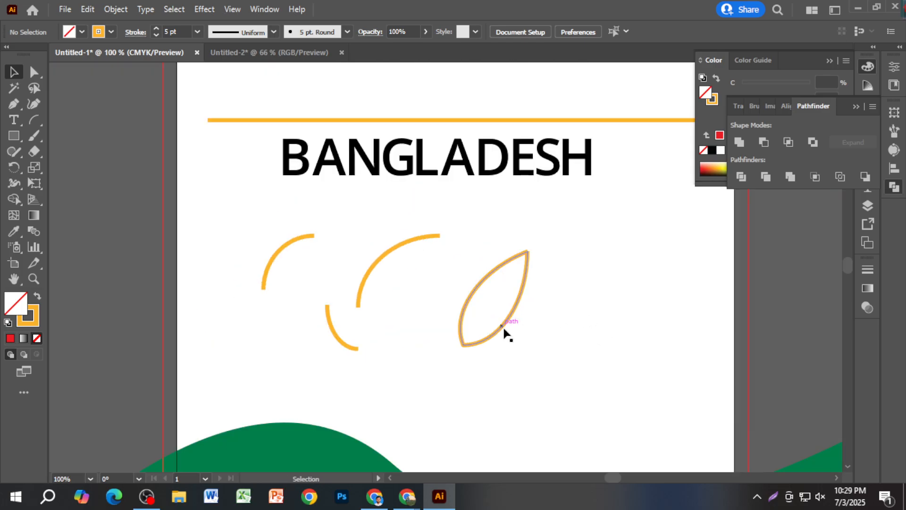
{"action": "left_click", "coordinate": [522, 314]}
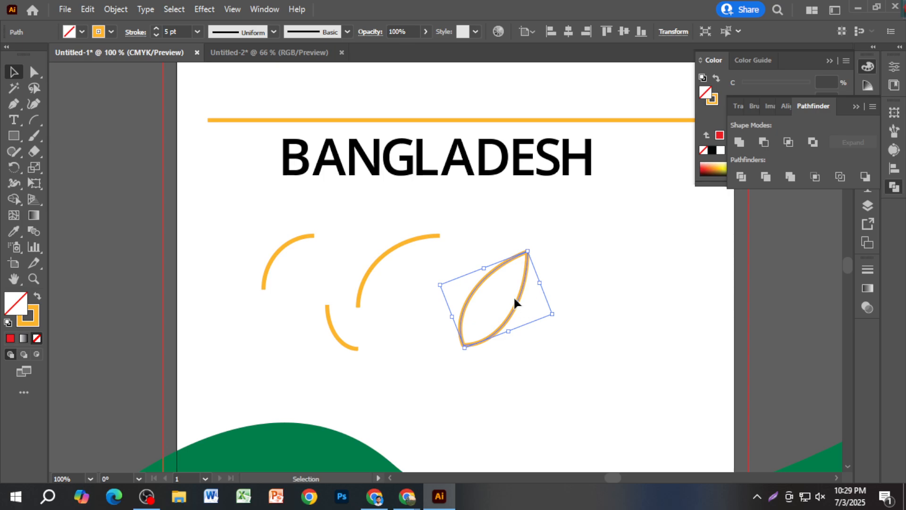
{"action": "left_click_drag", "start_coordinate": [515, 304], "coordinate": [443, 294]}
{"action": "left_click", "coordinate": [577, 287]}
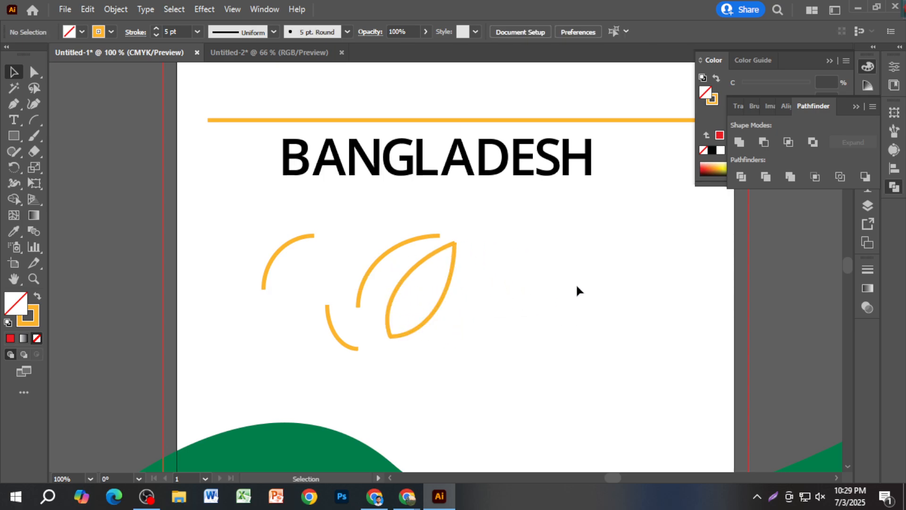
Step: Draw a spiral with the Spiral tool above and beyond the leaf's upper tip, below the BANGLADESH text
{"action": "left_click", "coordinate": [33, 120]}
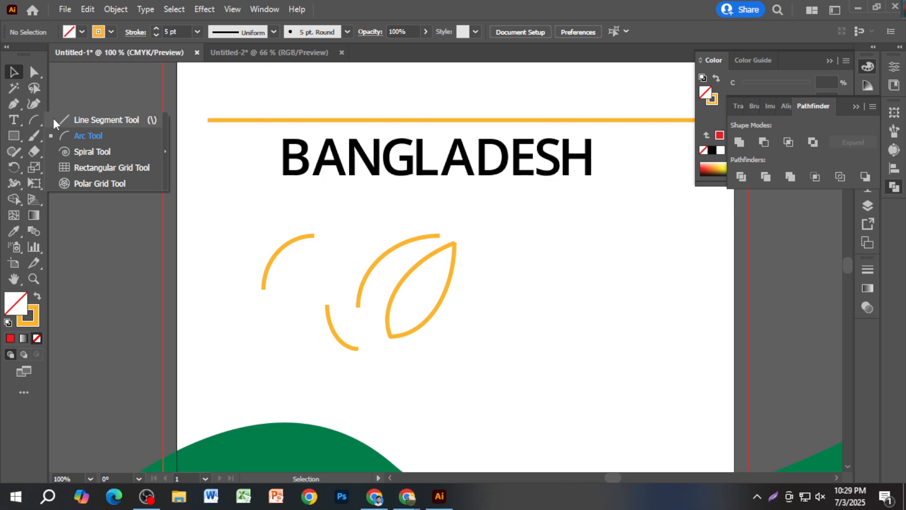
{"action": "left_click", "coordinate": [122, 153]}
{"action": "left_click_drag", "start_coordinate": [512, 242], "coordinate": [475, 221]}
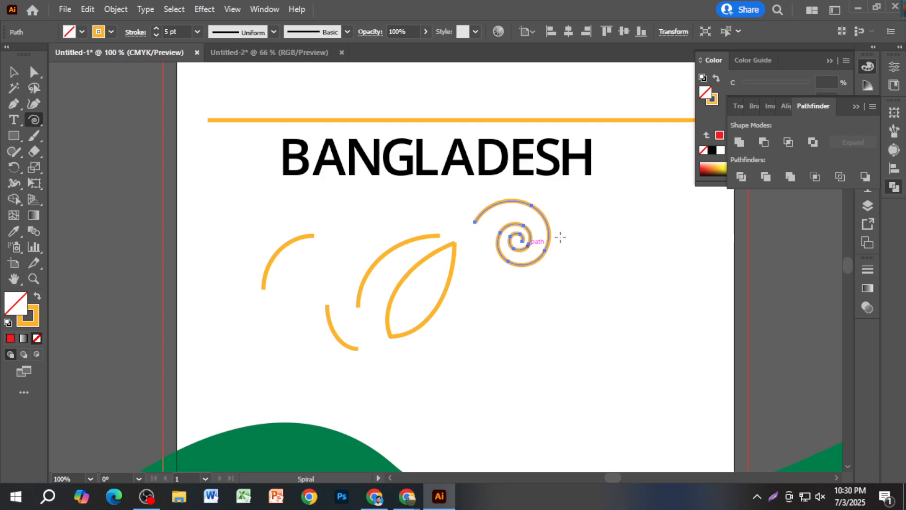
Step: Draw a wide rectangular grid with six columns and six rows on the artboard below the spiral
{"action": "left_click_drag", "start_coordinate": [33, 119], "coordinate": [90, 168]}
{"action": "left_click_drag", "start_coordinate": [470, 326], "coordinate": [699, 427]}
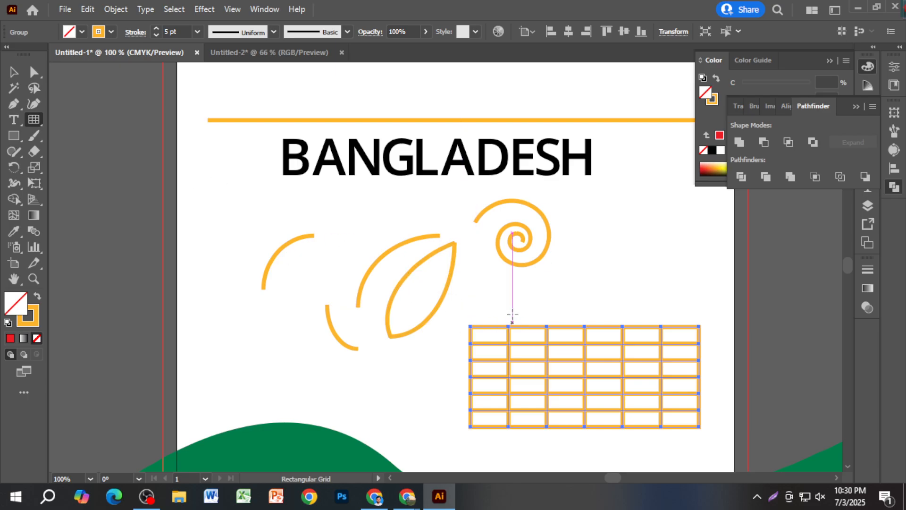
{"action": "left_click", "coordinate": [13, 72]}
{"action": "left_click", "coordinate": [613, 316]}
Step: Change the rectangular grid's stroke colour to pink and move the grid beside the spiral, extending past the artboard edge
{"action": "left_click", "coordinate": [627, 354]}
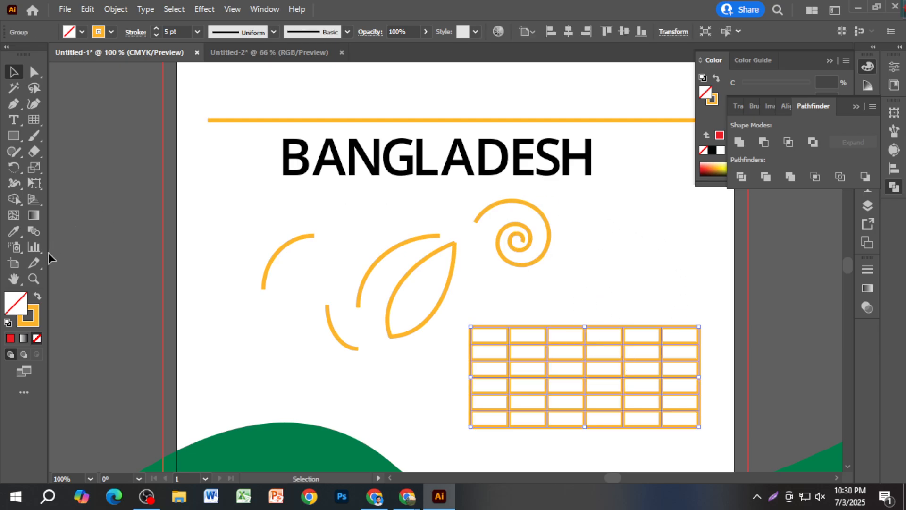
{"action": "double_click", "coordinate": [38, 321]}
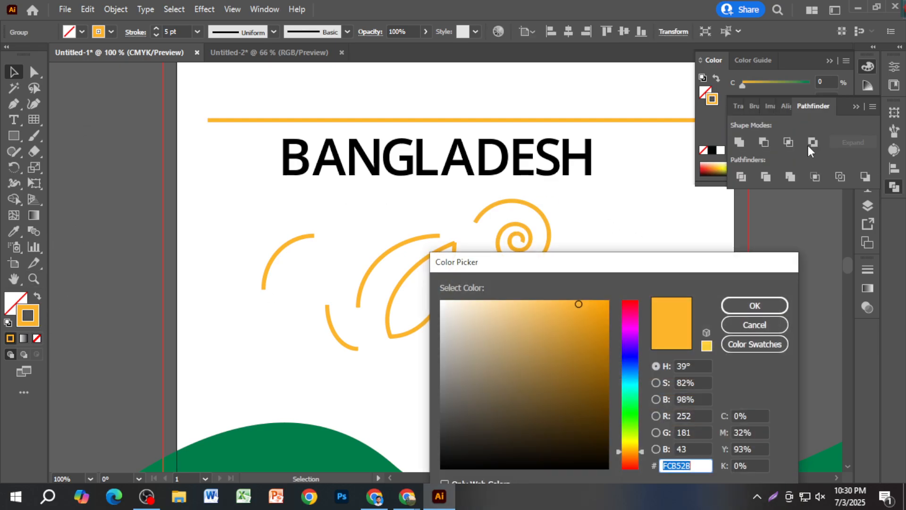
{"action": "left_click", "coordinate": [623, 320]}
{"action": "left_click", "coordinate": [608, 301]}
{"action": "left_click", "coordinate": [754, 306]}
{"action": "left_click", "coordinate": [621, 297]}
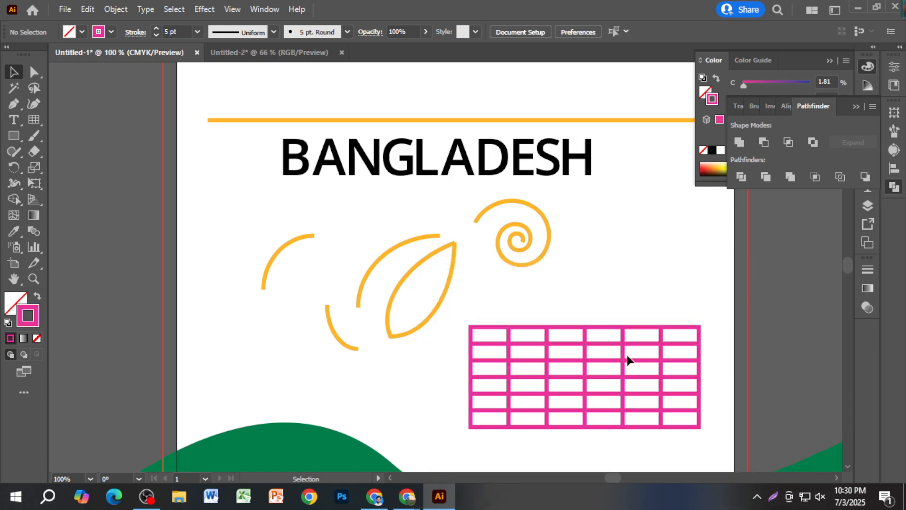
{"action": "left_click_drag", "start_coordinate": [628, 363], "coordinate": [724, 236]}
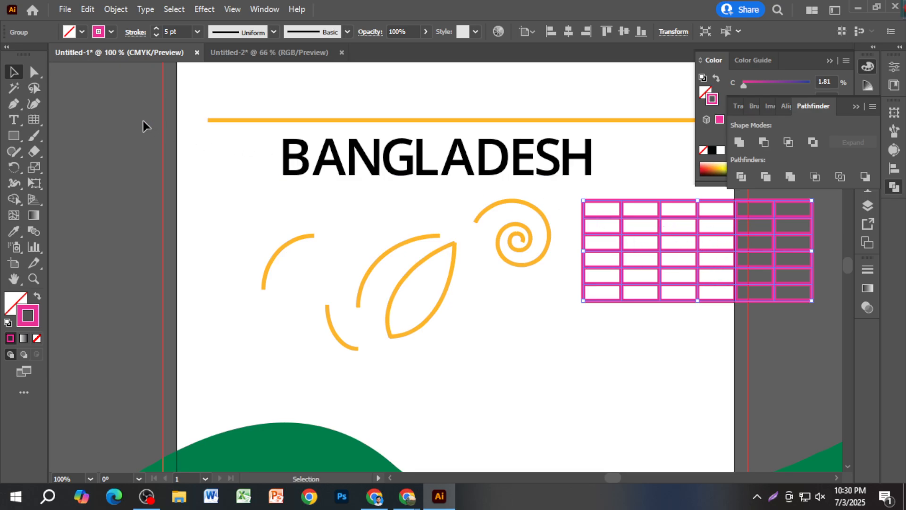
Step: Draw a round polar grid with the Polar Grid tool in the empty area below the spiral
{"action": "left_click", "coordinate": [41, 124]}
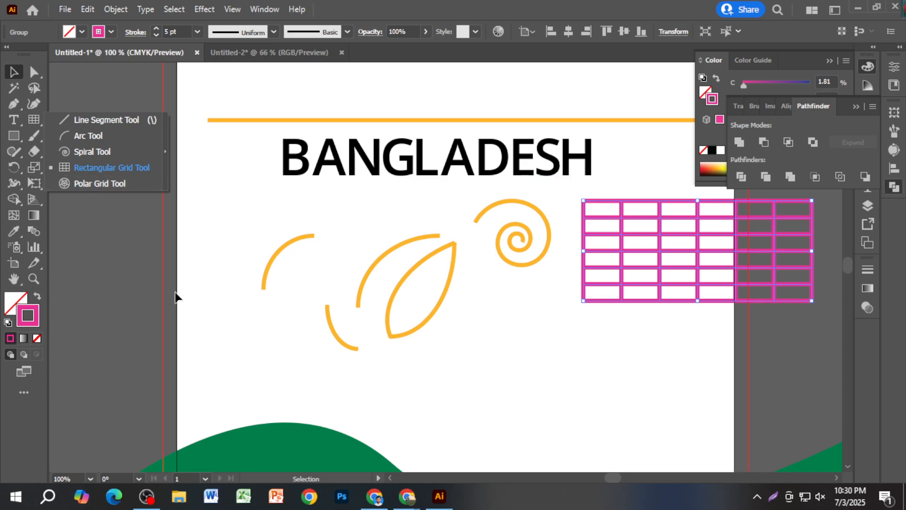
{"action": "left_click", "coordinate": [101, 185]}
{"action": "left_click_drag", "start_coordinate": [502, 339], "coordinate": [608, 421]}
{"action": "scroll", "coordinate": [610, 393], "scroll_direction": "down", "scroll_amount": 1}
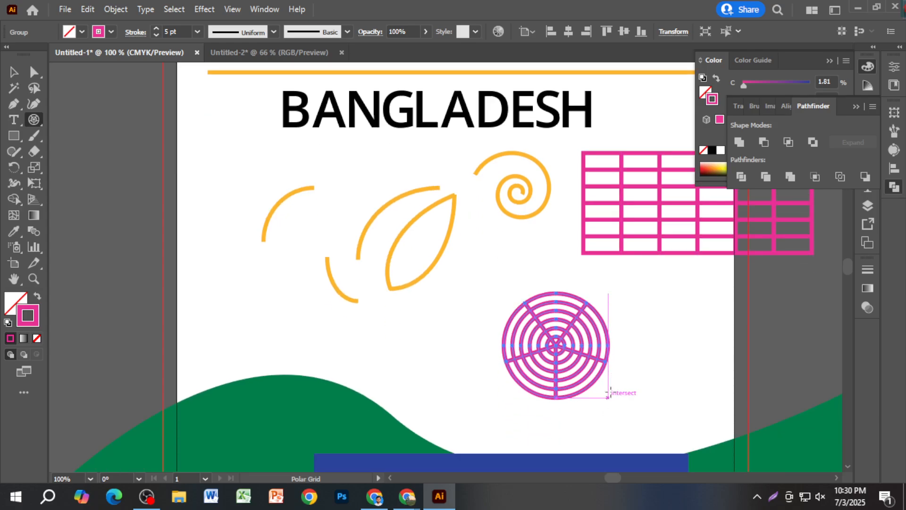
Step: Move the polar grid to the artboard edge so it overlaps the lower part of the rectangular grid
{"action": "left_click", "coordinate": [14, 72]}
{"action": "left_click_drag", "start_coordinate": [530, 352], "coordinate": [702, 319]}
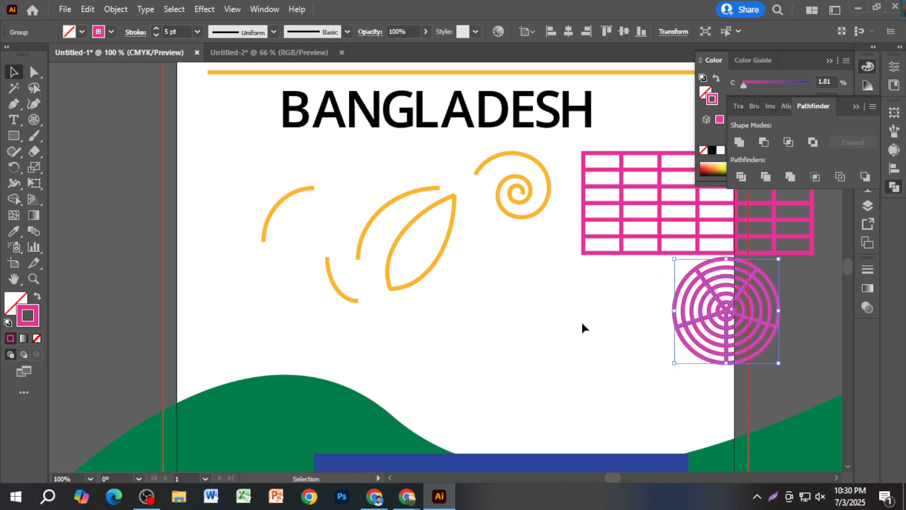
{"action": "left_click", "coordinate": [605, 313]}
{"action": "scroll", "coordinate": [607, 320], "scroll_direction": "down", "scroll_amount": 1}
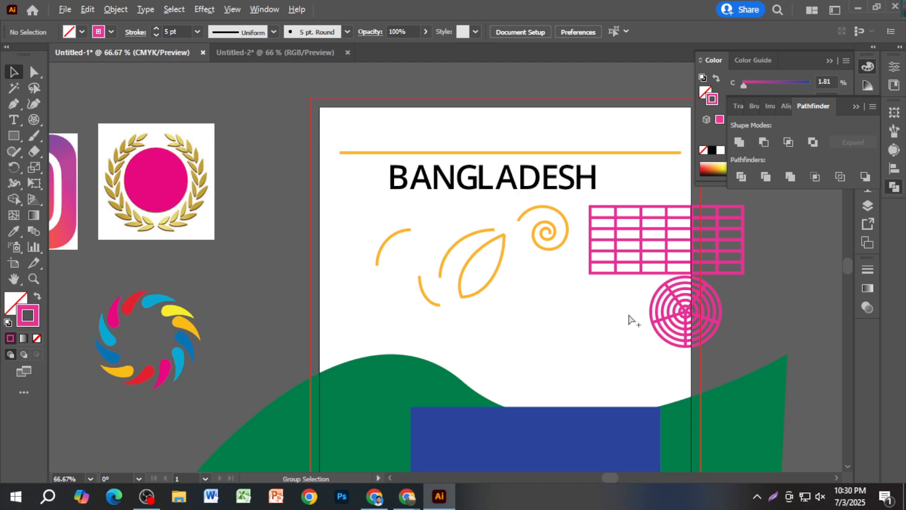
{"action": "scroll", "coordinate": [628, 304], "scroll_direction": "up", "scroll_amount": 2}
{"action": "left_click_drag", "start_coordinate": [747, 339], "coordinate": [785, 270]}
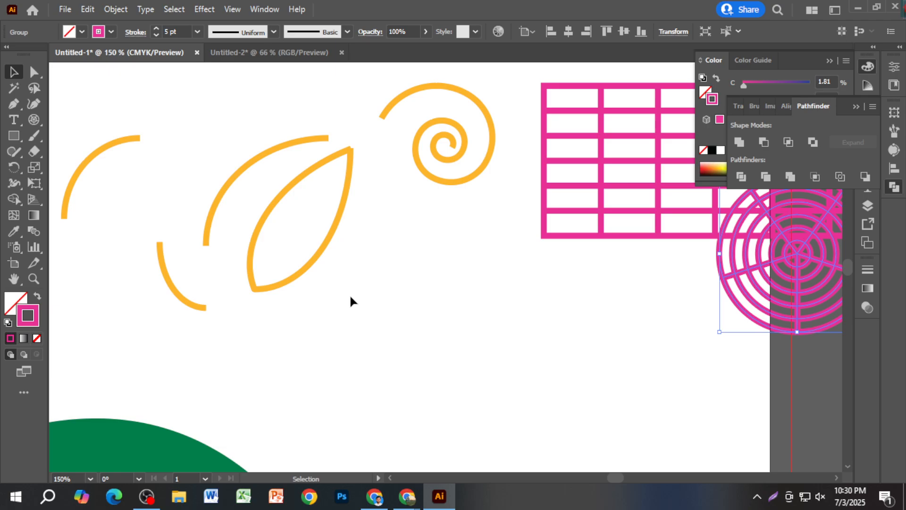
{"action": "left_click_drag", "start_coordinate": [36, 121], "coordinate": [113, 117]}
{"action": "left_click", "coordinate": [14, 72]}
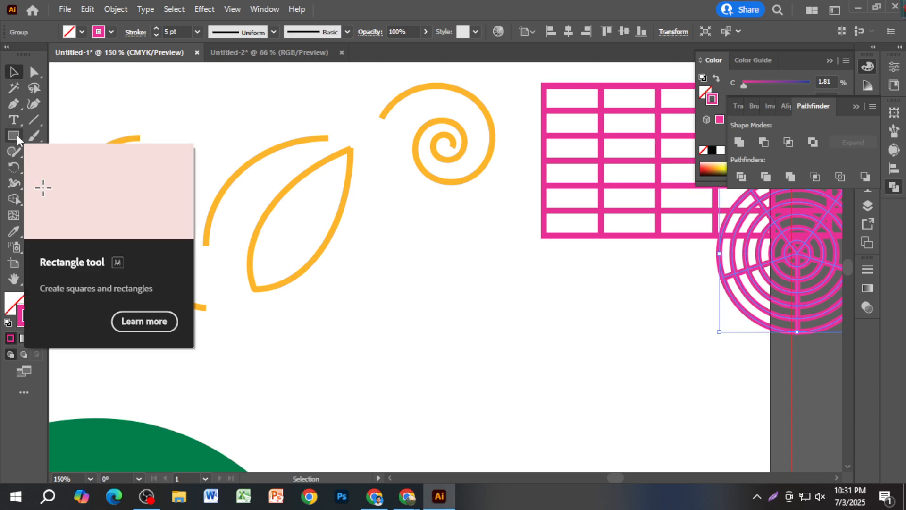
Step: Draw a wide, flat rectangle in the empty area below the leaf shape and the spiral
{"action": "left_click_drag", "start_coordinate": [16, 135], "coordinate": [79, 136]}
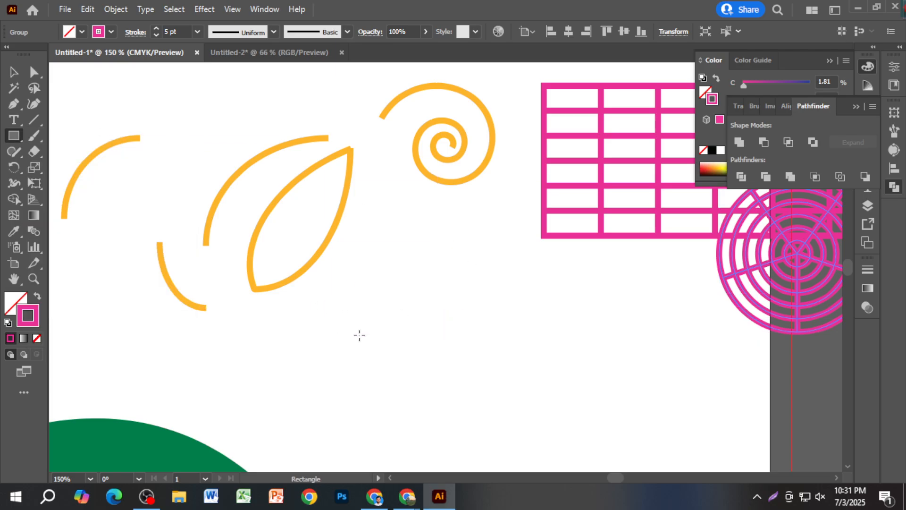
{"action": "scroll", "coordinate": [412, 325], "scroll_direction": "down", "scroll_amount": 1}
{"action": "left_click_drag", "start_coordinate": [331, 297], "coordinate": [597, 362]}
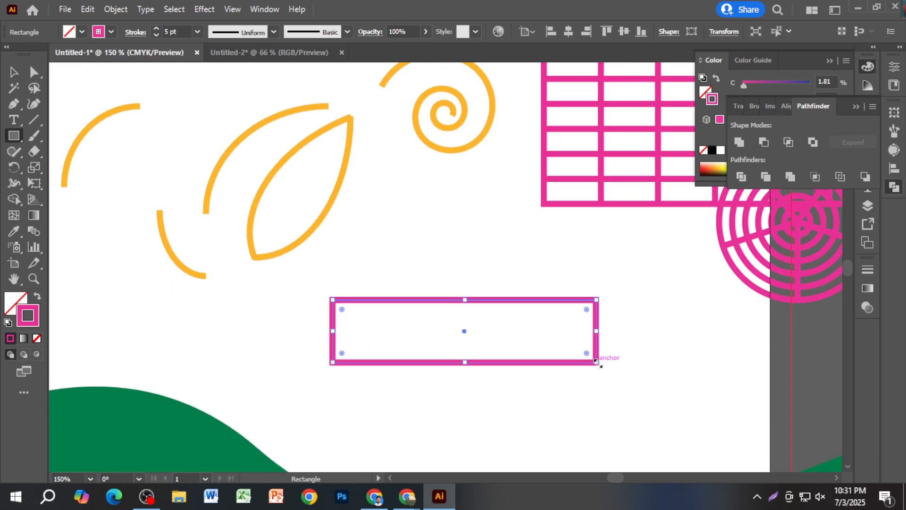
Step: Set the rectangle's stroke to the red swatch, and swap fill and stroke so it has a red fill and no stroke
{"action": "left_click", "coordinate": [99, 33]}
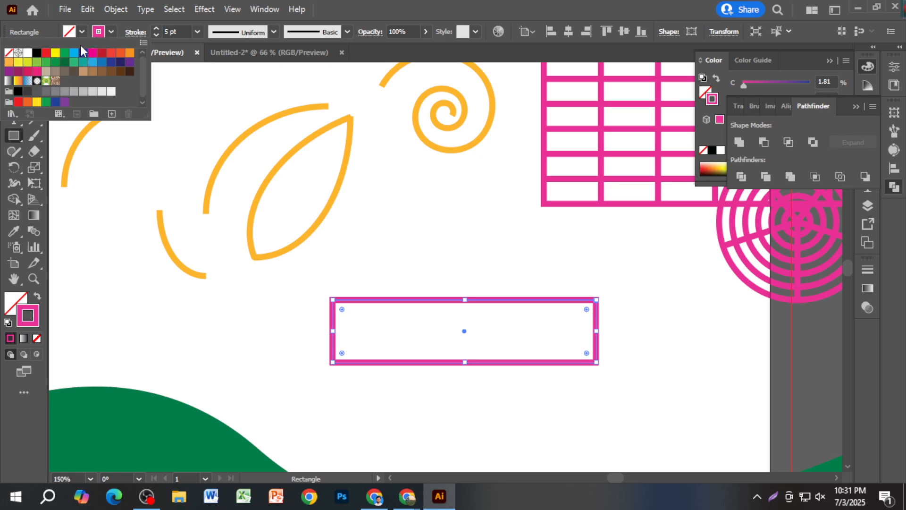
{"action": "left_click", "coordinate": [45, 54]}
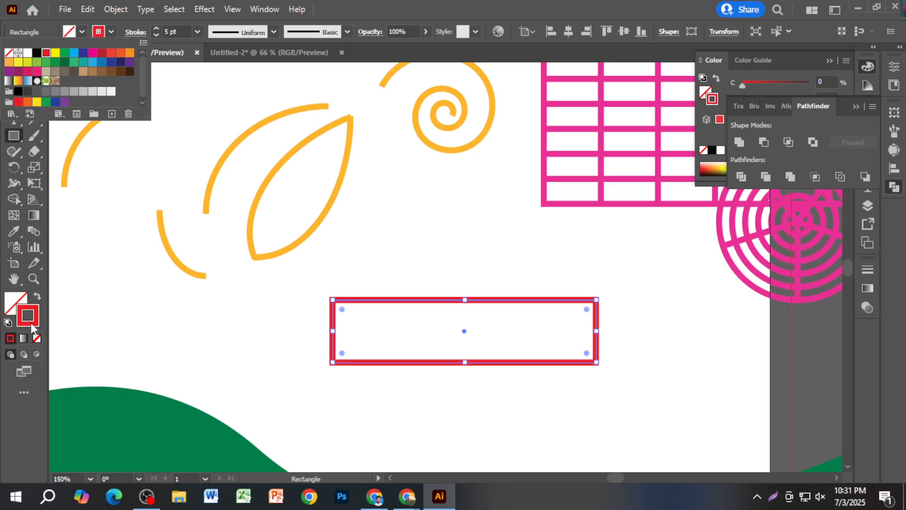
{"action": "left_click", "coordinate": [37, 297]}
{"action": "left_click", "coordinate": [38, 298]}
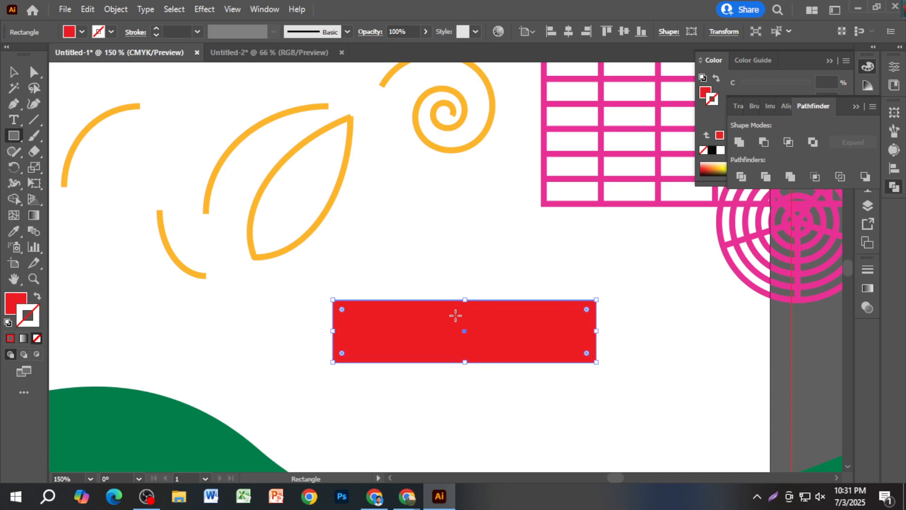
{"action": "left_click", "coordinate": [14, 72]}
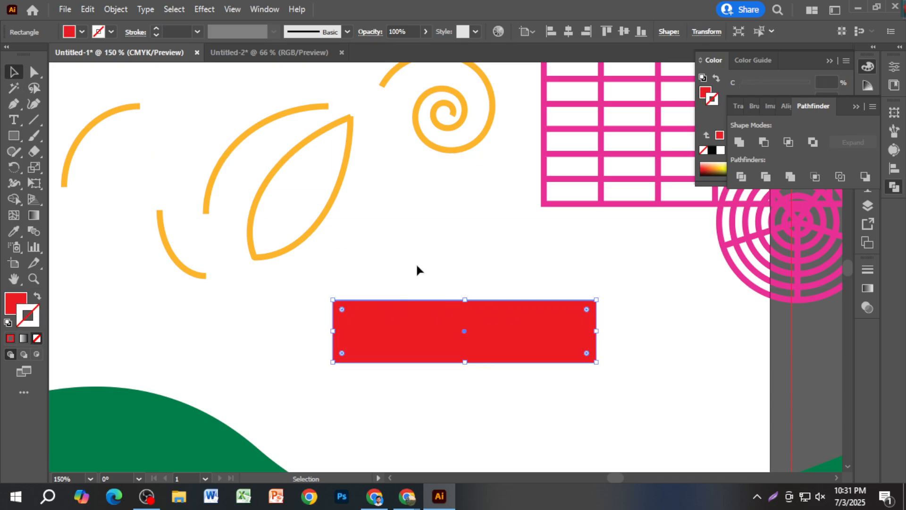
Step: Move the flat red rectangle up toward the spiral and draw a second, taller red rectangle below it
{"action": "left_click_drag", "start_coordinate": [449, 312], "coordinate": [449, 246]}
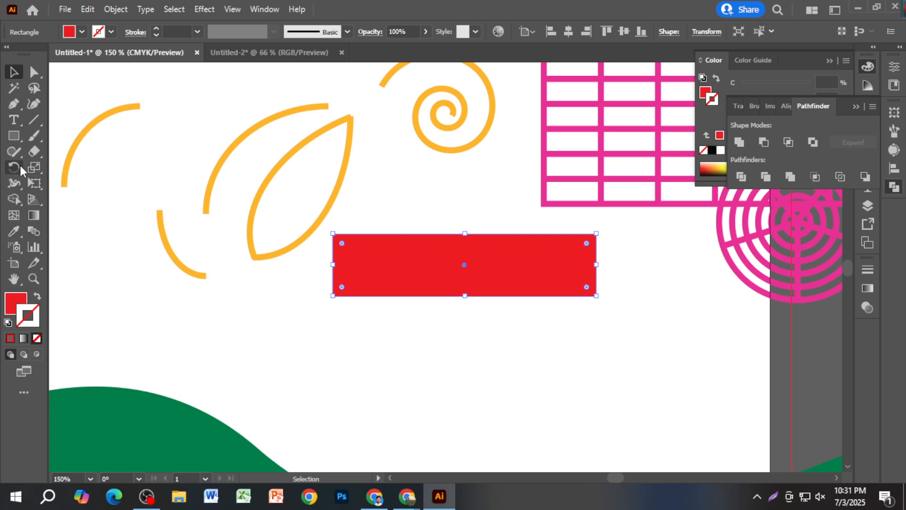
{"action": "left_click", "coordinate": [14, 136]}
{"action": "left_click_drag", "start_coordinate": [290, 330], "coordinate": [492, 424]}
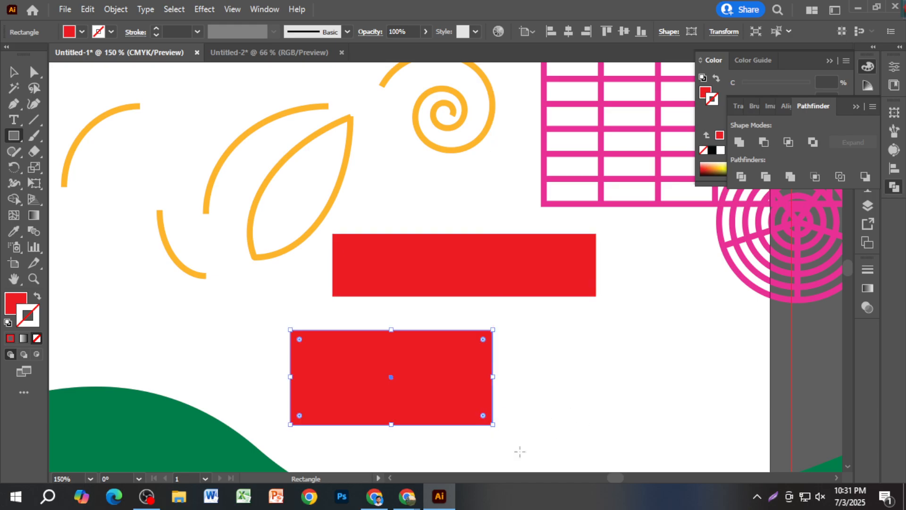
Step: Draw a red rounded rectangle of matching height beside the second rectangle with the Rounded Rectangle tool
{"action": "left_click_drag", "start_coordinate": [14, 136], "coordinate": [64, 151]}
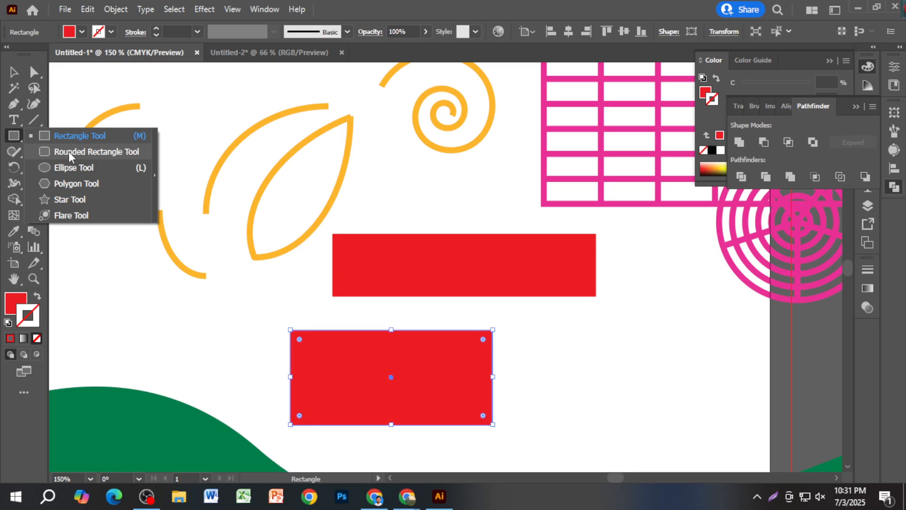
{"action": "left_click_drag", "start_coordinate": [68, 151], "coordinate": [69, 152]}
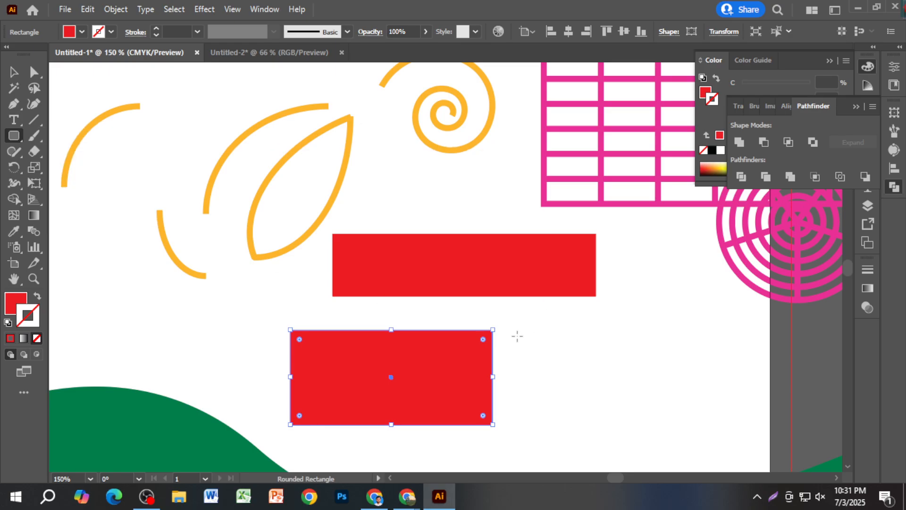
{"action": "left_click_drag", "start_coordinate": [516, 329], "coordinate": [693, 423]}
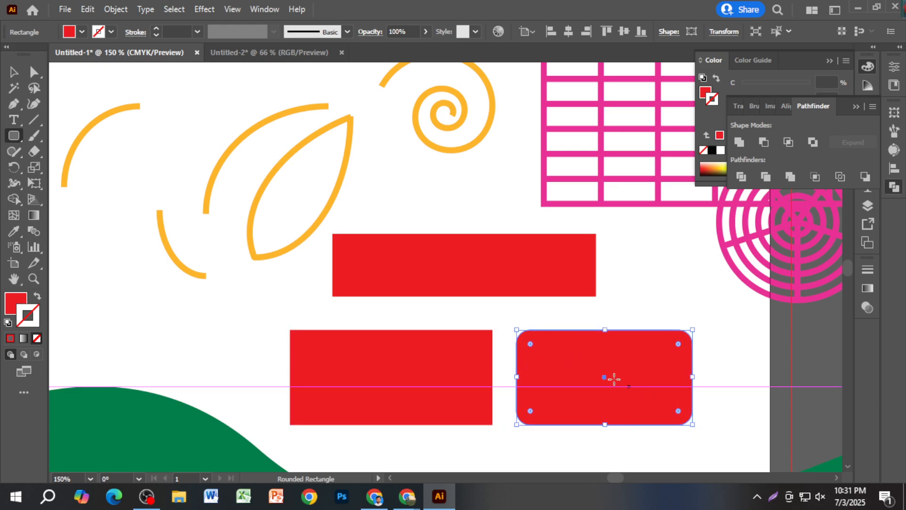
Step: Try a larger corner radius on the rounded rectangle
{"action": "scroll", "coordinate": [526, 341], "scroll_direction": "up", "scroll_amount": 15}
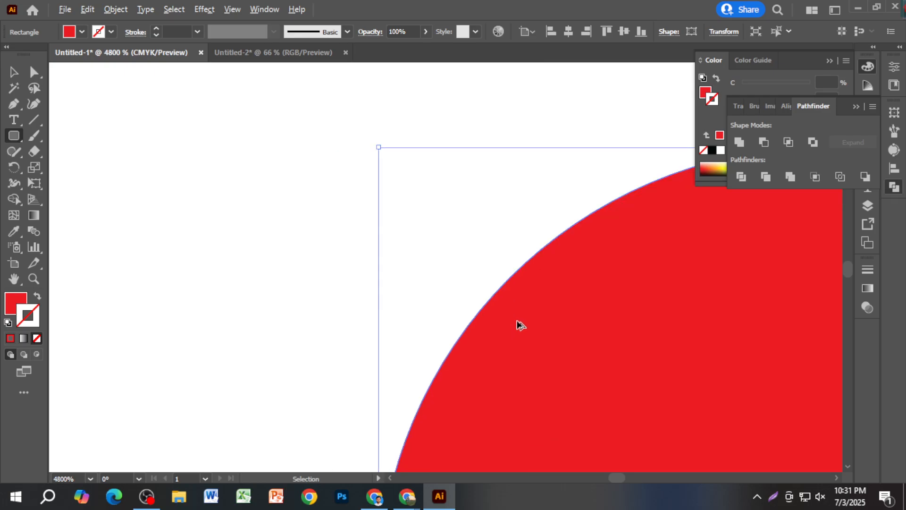
{"action": "scroll", "coordinate": [519, 325], "scroll_direction": "down", "scroll_amount": 15}
{"action": "left_click_drag", "start_coordinate": [520, 327], "coordinate": [530, 340]}
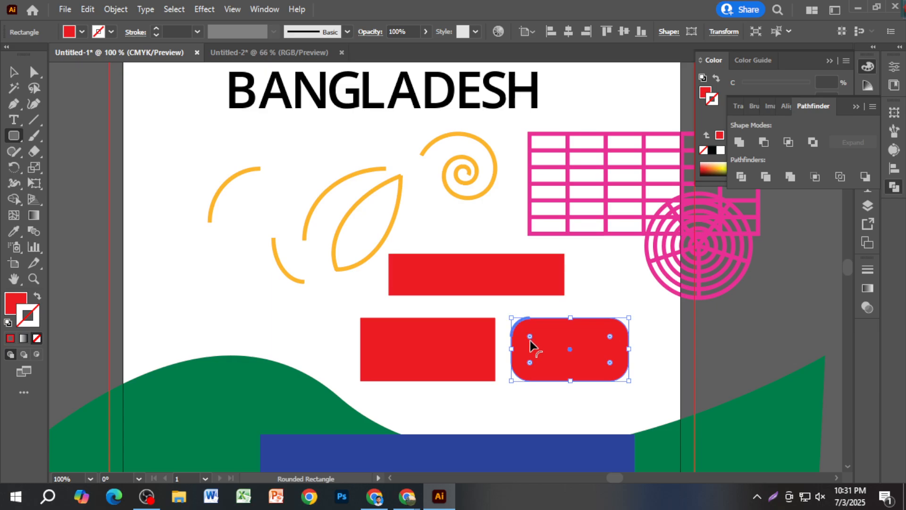
{"action": "key", "text": "ctrl+z"}
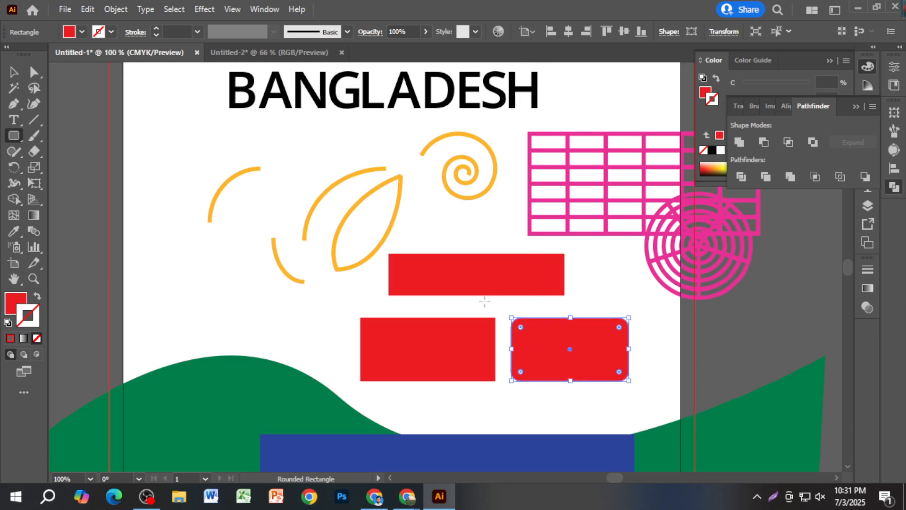
Step: Try rounding the corners of the plain lower rectangle to a radius of about 0.28 in
{"action": "left_click", "coordinate": [14, 72]}
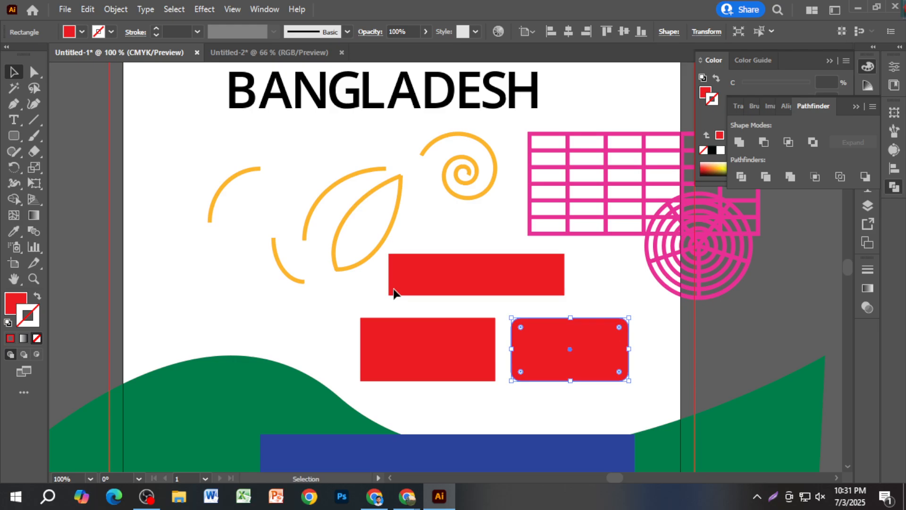
{"action": "left_click", "coordinate": [443, 361]}
{"action": "left_click_drag", "start_coordinate": [369, 327], "coordinate": [376, 333]}
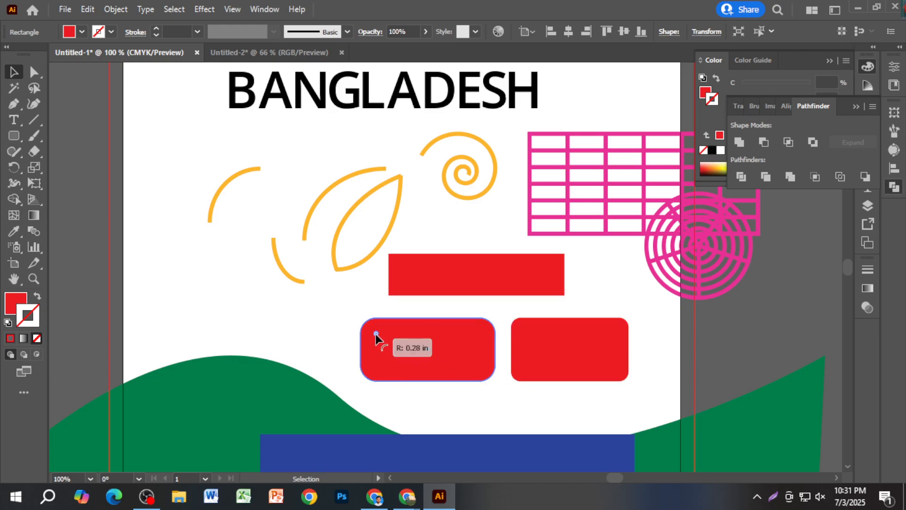
{"action": "key", "text": "ctrl+z"}
{"action": "scroll", "coordinate": [581, 360], "scroll_direction": "up", "scroll_amount": 2}
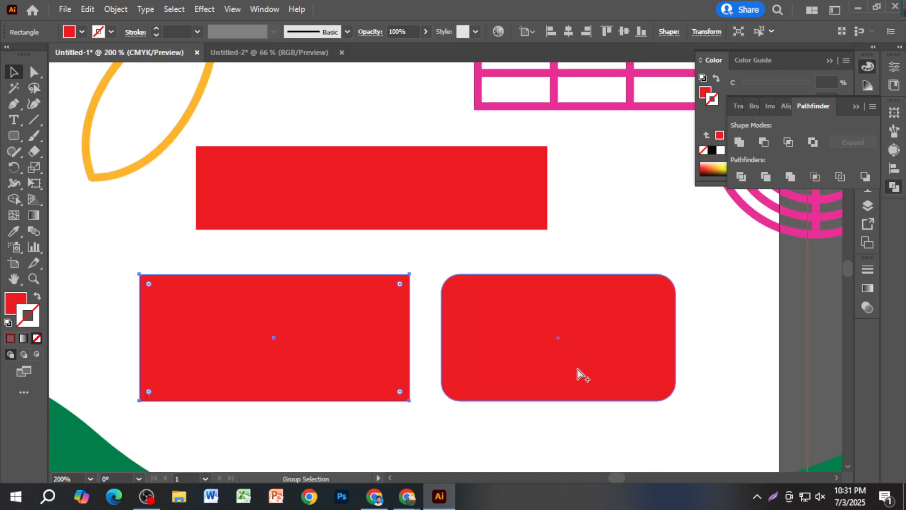
Step: Select the lower rectangle and the rounded rectangle together and move them up over the yellow arcs, below the BANGLADESH heading
{"action": "scroll", "coordinate": [574, 369], "scroll_direction": "down", "scroll_amount": 2}
{"action": "left_click", "coordinate": [515, 402]}
{"action": "left_click_drag", "start_coordinate": [539, 392], "coordinate": [277, 168]}
{"action": "left_click", "coordinate": [463, 346]}
{"action": "scroll", "coordinate": [476, 355], "scroll_direction": "up", "scroll_amount": 2}
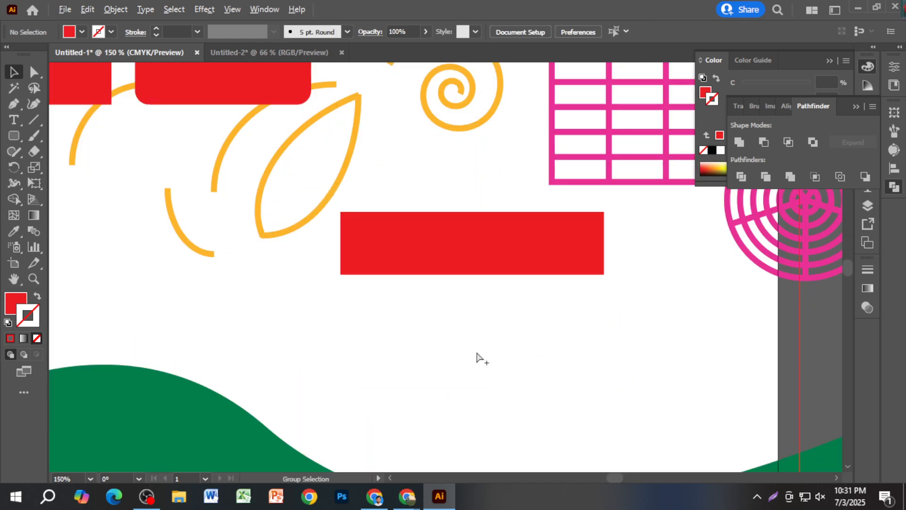
Step: Draw a red circle with the Ellipse tool below the flat rectangle and shift it toward the green wave's left side
{"action": "right_click", "coordinate": [13, 136]}
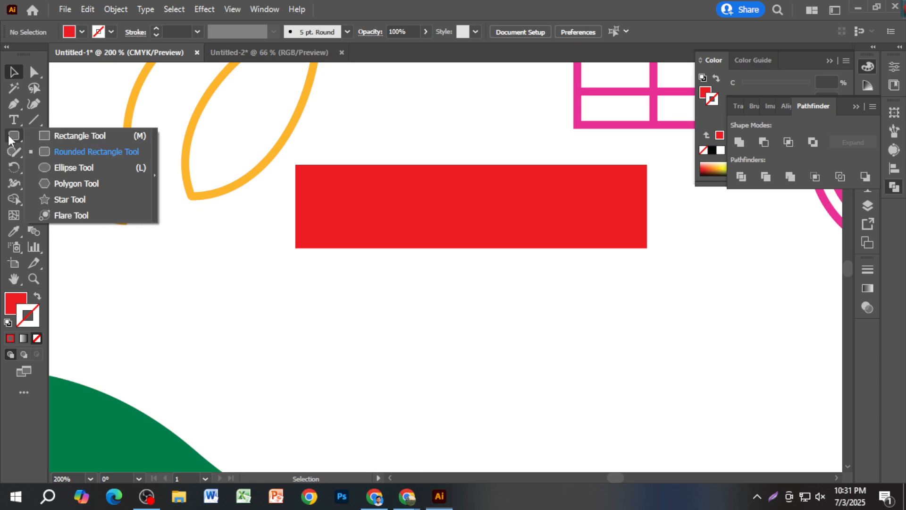
{"action": "left_click", "coordinate": [73, 166]}
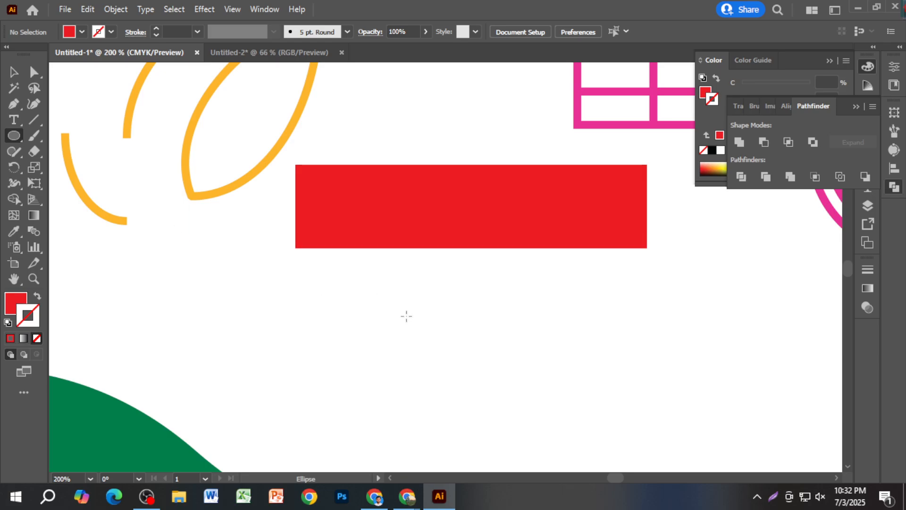
{"action": "scroll", "coordinate": [403, 316], "scroll_direction": "down", "scroll_amount": 1, "text": "alt"}
{"action": "scroll", "coordinate": [401, 324], "scroll_direction": "down", "scroll_amount": 2}
{"action": "left_click_drag", "start_coordinate": [378, 277], "coordinate": [487, 385]}
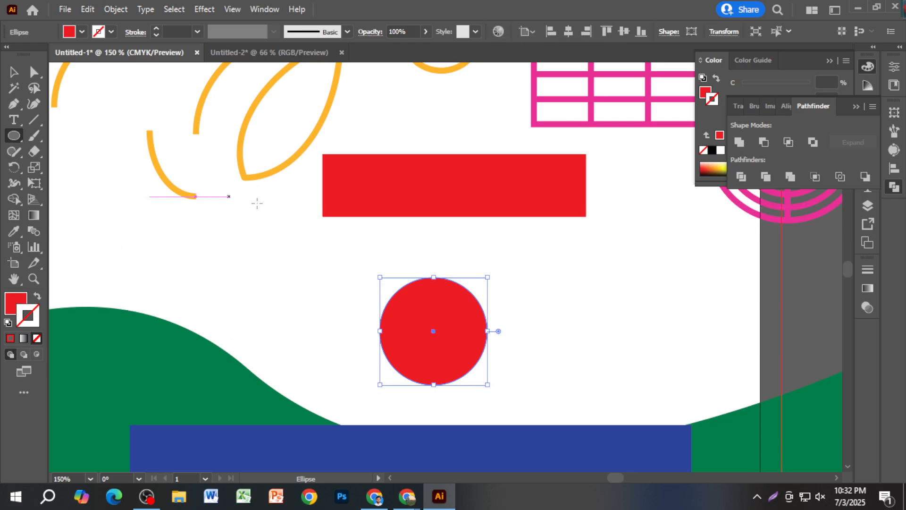
{"action": "key", "text": "v"}
{"action": "left_click_drag", "start_coordinate": [448, 329], "coordinate": [350, 293]}
Step: Draw a red hexagon with the Polygon tool to the right of the circle and align it with the circle
{"action": "left_click", "coordinate": [12, 141]}
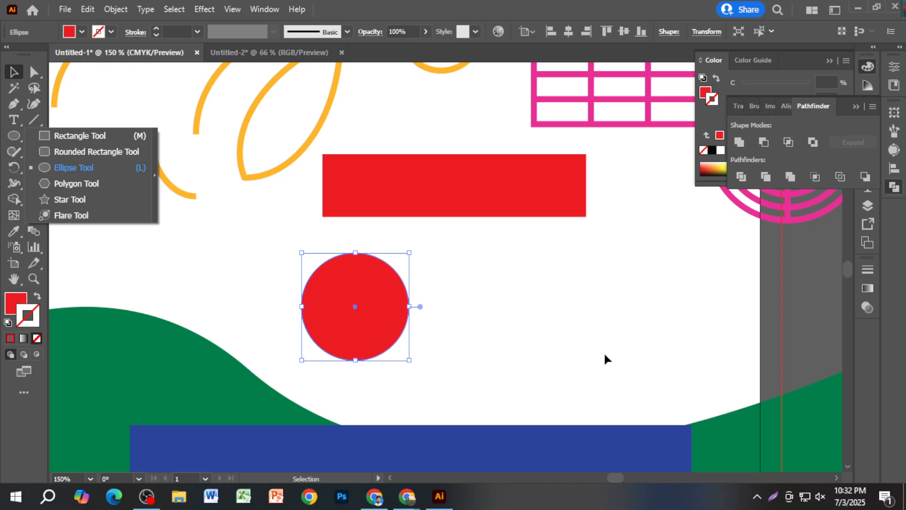
{"action": "left_click", "coordinate": [71, 183]}
{"action": "mouse_move", "coordinate": [490, 269]}
{"action": "left_mouse_down"}
{"action": "mouse_move", "coordinate": [506, 269]}
{"action": "mouse_move", "coordinate": [588, 368]}
{"action": "mouse_move", "coordinate": [559, 316]}
{"action": "mouse_move", "coordinate": [493, 311]}
{"action": "mouse_move", "coordinate": [511, 321]}
{"action": "left_mouse_up"}
{"action": "left_click", "coordinate": [13, 72]}
{"action": "left_click_drag", "start_coordinate": [510, 335], "coordinate": [511, 322]}
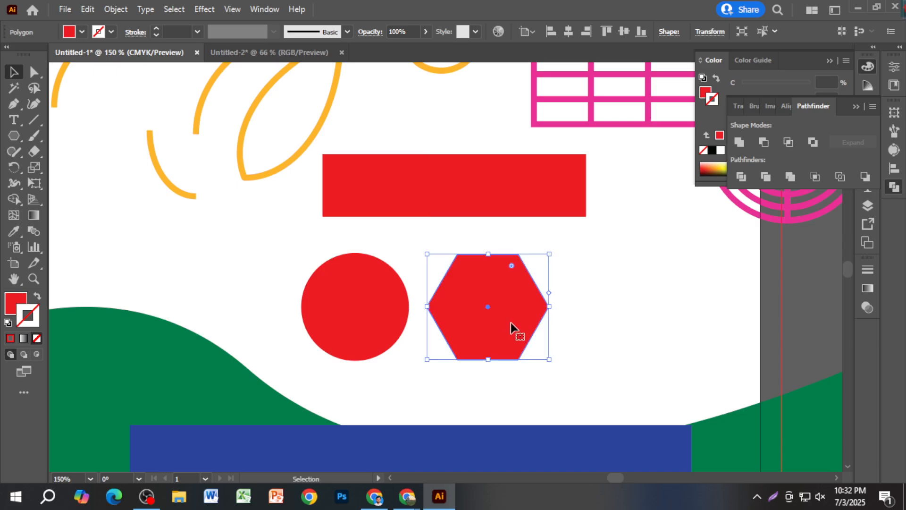
{"action": "scroll", "coordinate": [511, 323], "scroll_direction": "up", "scroll_amount": 2}
{"action": "scroll", "coordinate": [511, 326], "scroll_direction": "down", "scroll_amount": 2}
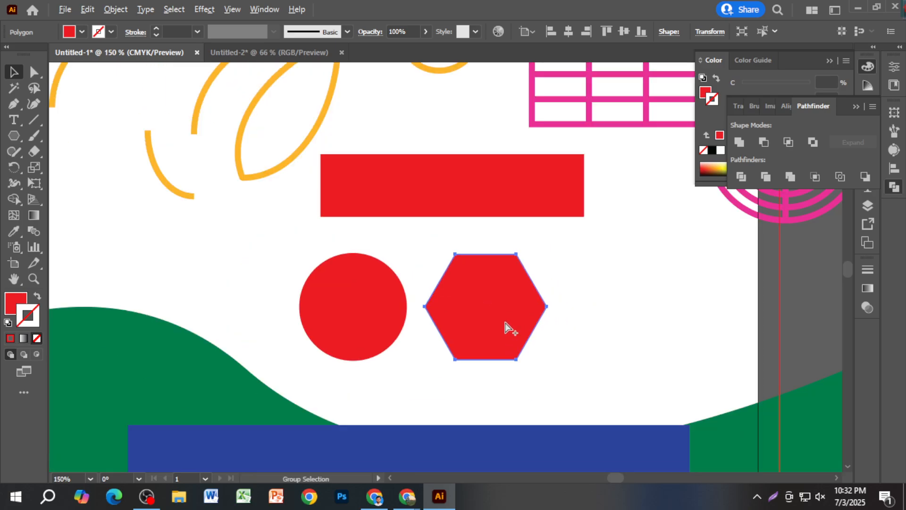
Step: Round the hexagon's corners slightly and move it to the left side of the circle, below the small yellow arc
{"action": "left_click_drag", "start_coordinate": [513, 328], "coordinate": [539, 312]}
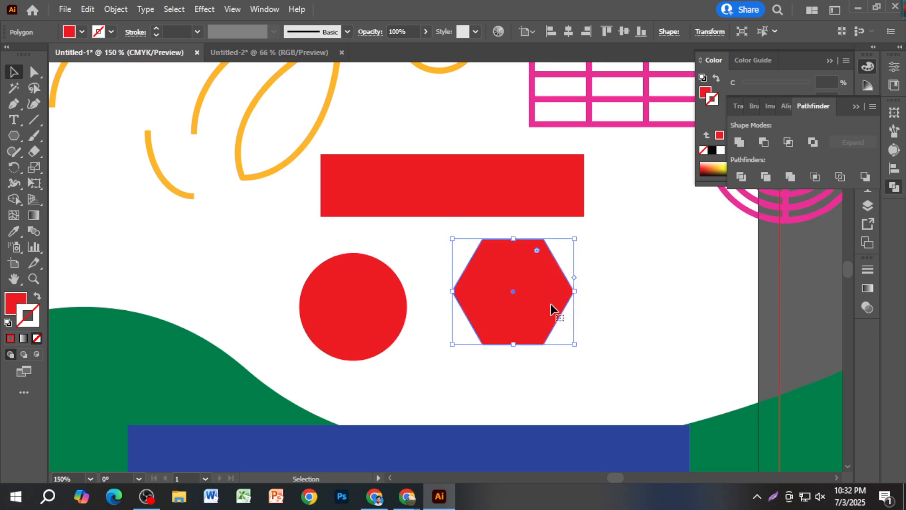
{"action": "mouse_move", "coordinate": [536, 250]}
{"action": "left_mouse_down"}
{"action": "mouse_move", "coordinate": [532, 278]}
{"action": "mouse_move", "coordinate": [535, 257]}
{"action": "left_mouse_up"}
{"action": "left_click_drag", "start_coordinate": [528, 289], "coordinate": [203, 279]}
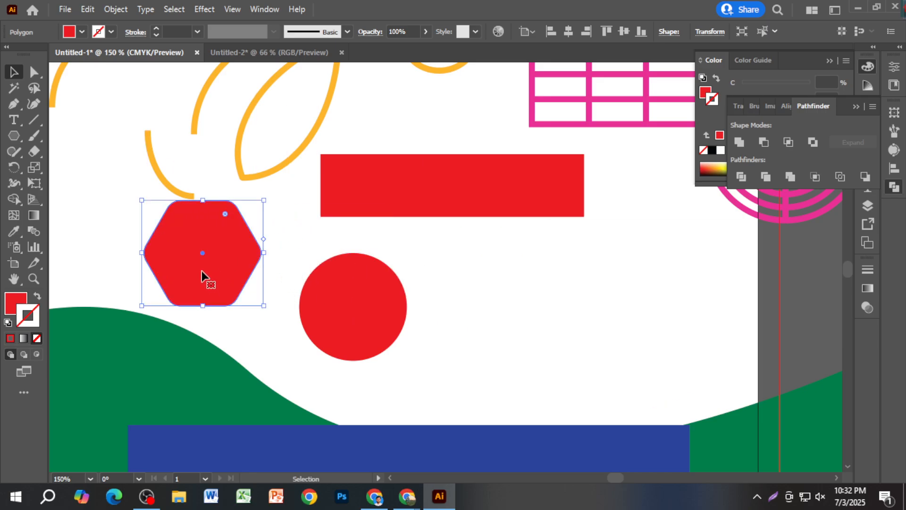
{"action": "left_click_drag", "start_coordinate": [227, 277], "coordinate": [243, 288]}
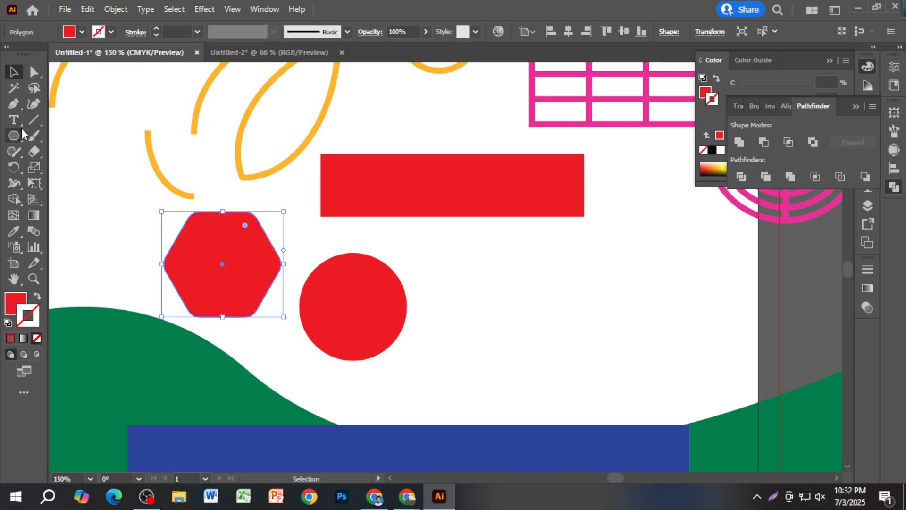
Step: Draw a large five-pointed star with the Star tool to the right of the circle, overlapping the flat rectangle
{"action": "left_click", "coordinate": [33, 119]}
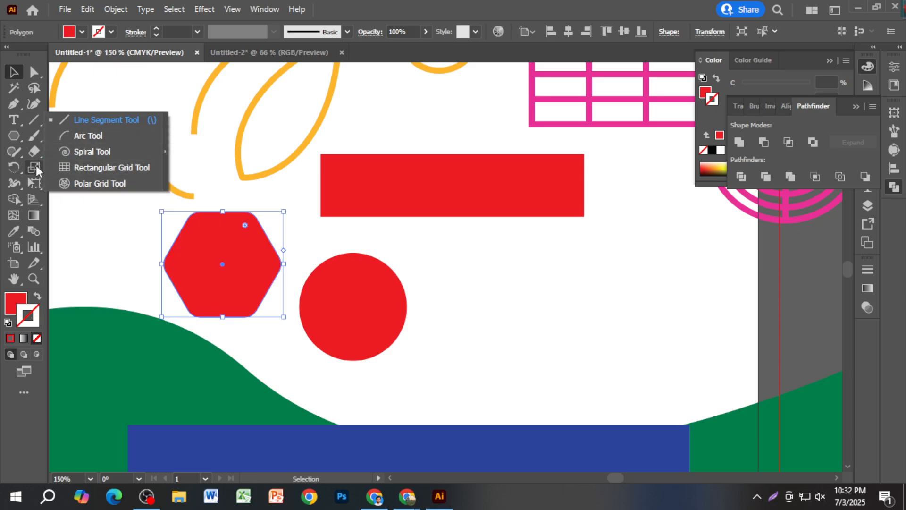
{"action": "left_click", "coordinate": [14, 142]}
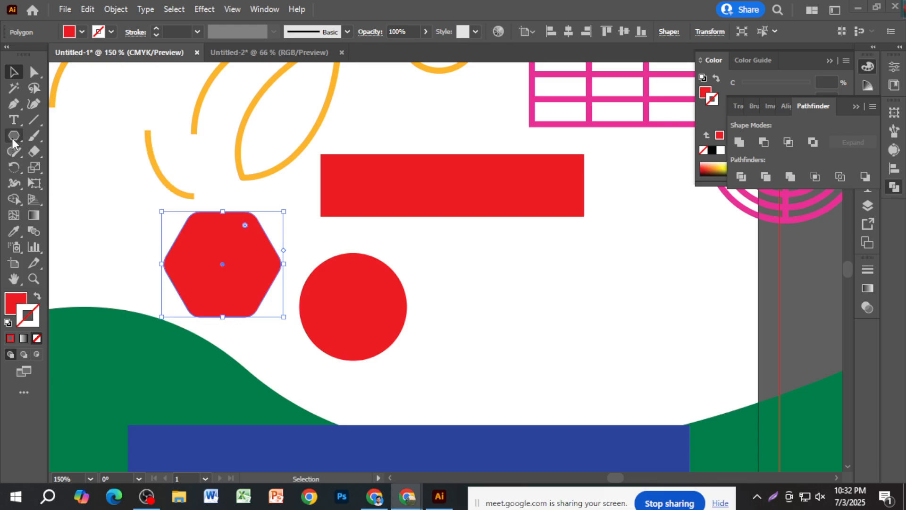
{"action": "left_click", "coordinate": [13, 142]}
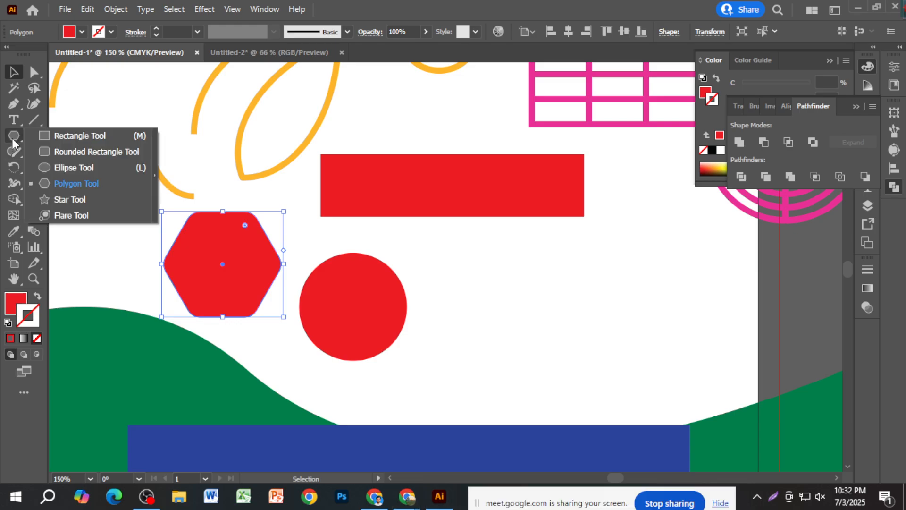
{"action": "left_click", "coordinate": [93, 196]}
{"action": "left_click_drag", "start_coordinate": [495, 263], "coordinate": [588, 360]}
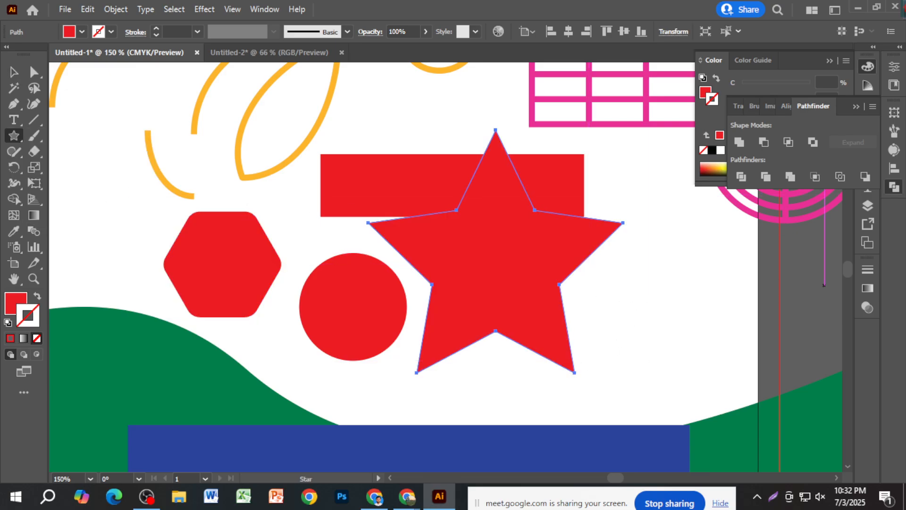
Step: Give the star a magenta fill (C 0, M 100, Y 0, K 0) and a red stroke by swapping fill and stroke
{"action": "left_click", "coordinate": [857, 109]}
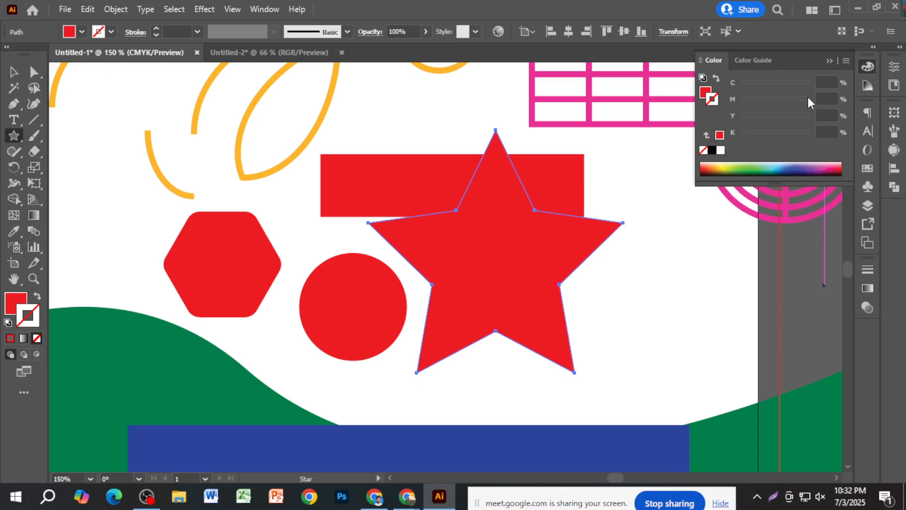
{"action": "left_click_drag", "start_coordinate": [817, 99], "coordinate": [744, 122]}
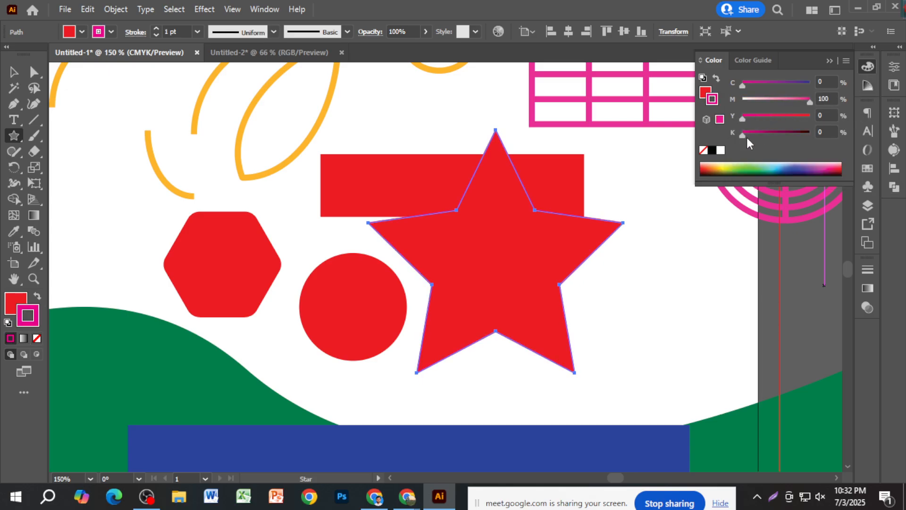
{"action": "left_click", "coordinate": [38, 296]}
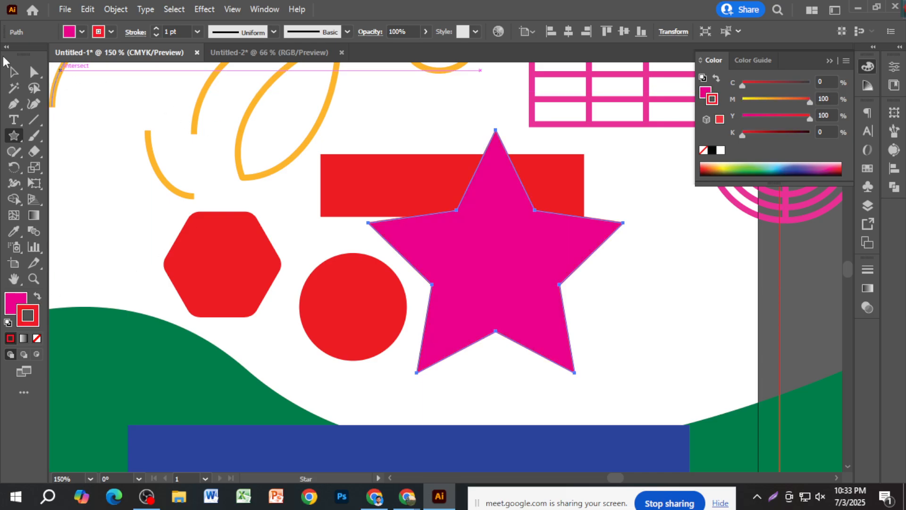
Step: Move the magenta star to the left of the hexagon, over the yellow arcs
{"action": "left_click", "coordinate": [14, 72]}
{"action": "key", "text": "ctrl+minus"}
{"action": "key", "text": "ctrl+minus"}
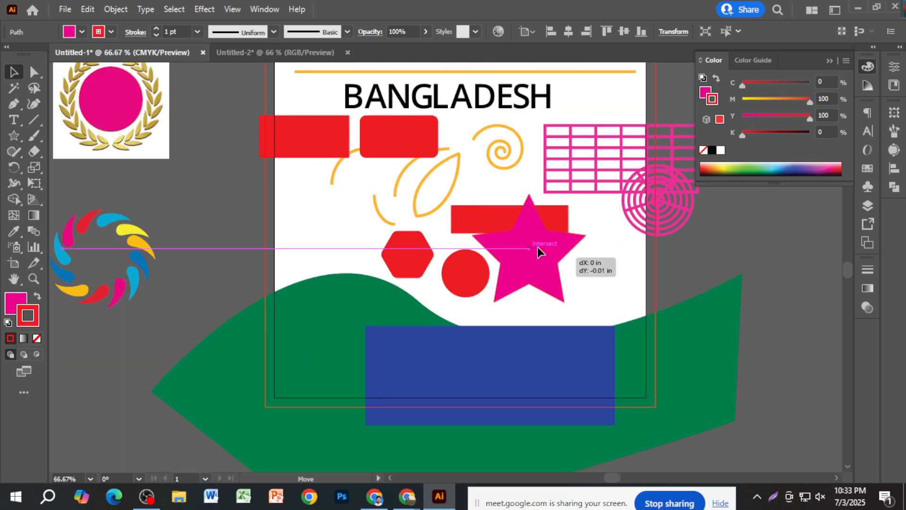
{"action": "left_click_drag", "start_coordinate": [544, 259], "coordinate": [349, 229]}
{"action": "key", "text": "ctrl+plus"}
{"action": "key", "text": "ctrl+plus"}
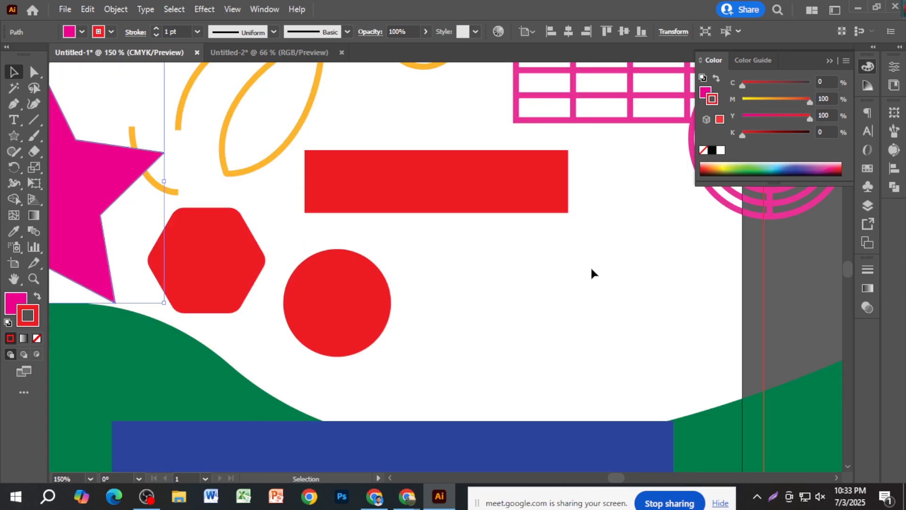
Step: Draw a lens flare with the Flare tool to the right of the circle, overlapping the flat rectangle
{"action": "right_click", "coordinate": [15, 136]}
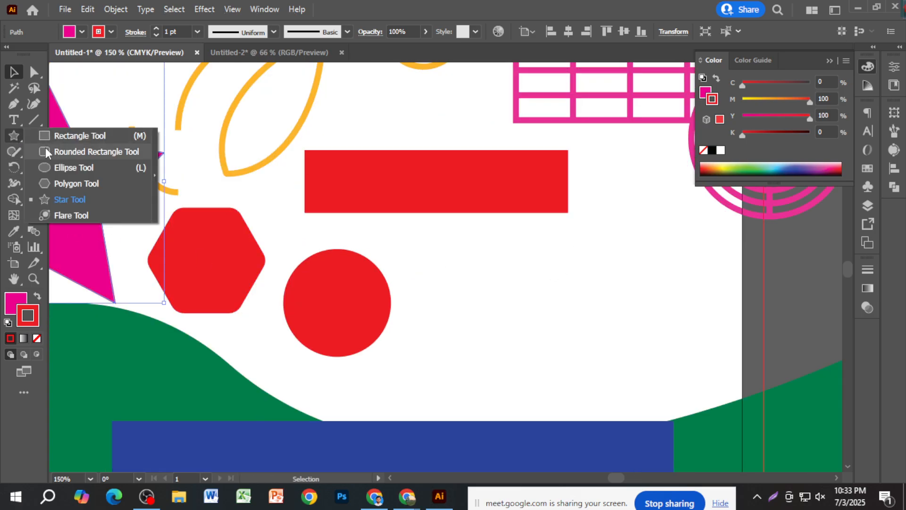
{"action": "left_click", "coordinate": [71, 215]}
{"action": "left_click_drag", "start_coordinate": [529, 298], "coordinate": [568, 333]}
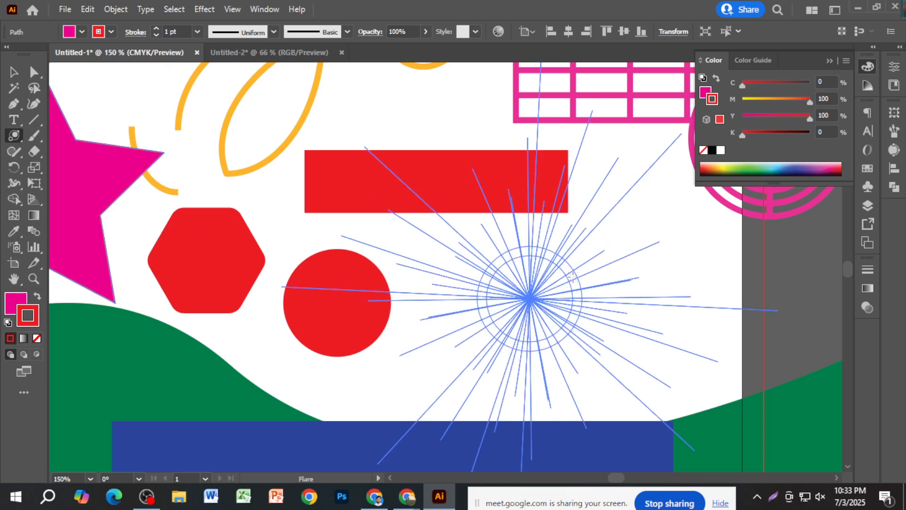
{"action": "left_click_drag", "start_coordinate": [577, 279], "coordinate": [577, 279]}
{"action": "left_click", "coordinate": [13, 71]}
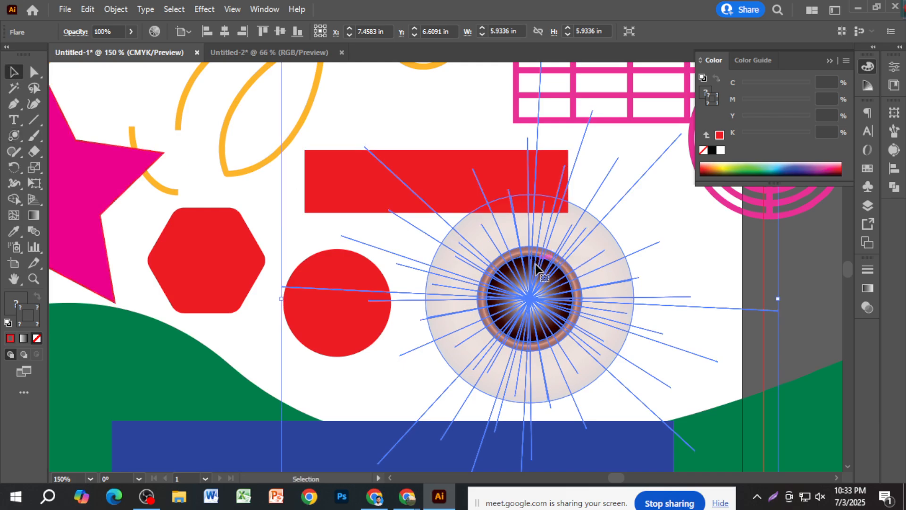
{"action": "scroll", "coordinate": [542, 294], "scroll_direction": "down", "scroll_amount": 1}
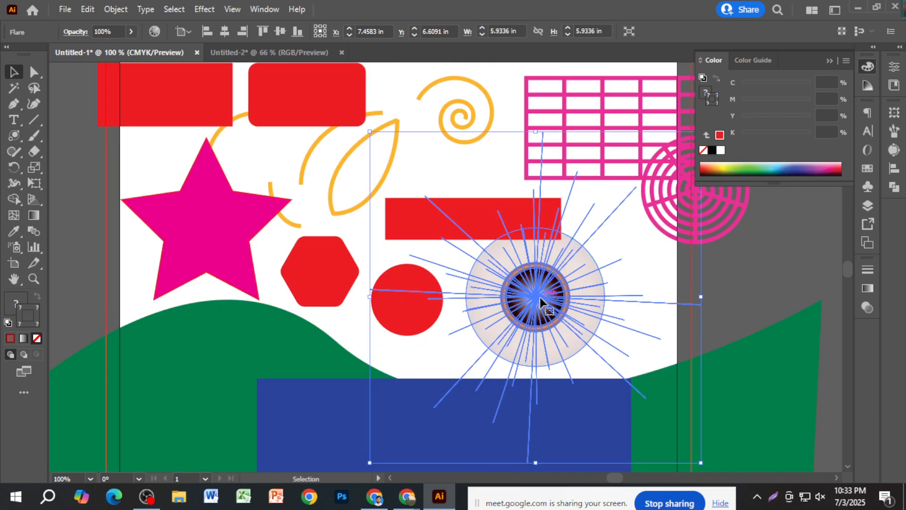
Step: Set the stroke color for the selected flare to red with C 0, M 100, Y 100, K 0
{"action": "left_click_drag", "start_coordinate": [745, 117], "coordinate": [745, 117]}
{"action": "left_click", "coordinate": [810, 118]}
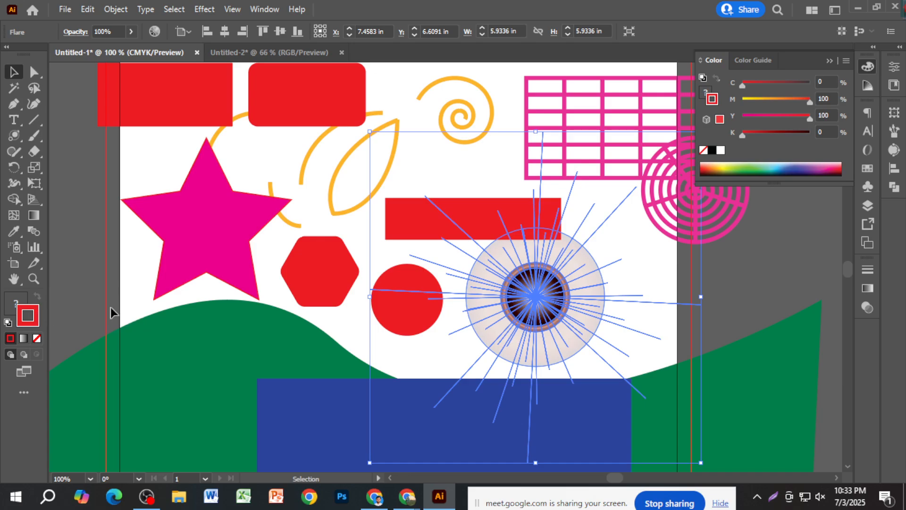
Step: Move the lens flare up and left to overlap the red circle, and try resizing it from its upper-left corner
{"action": "left_click", "coordinate": [109, 229]}
{"action": "left_click", "coordinate": [599, 294]}
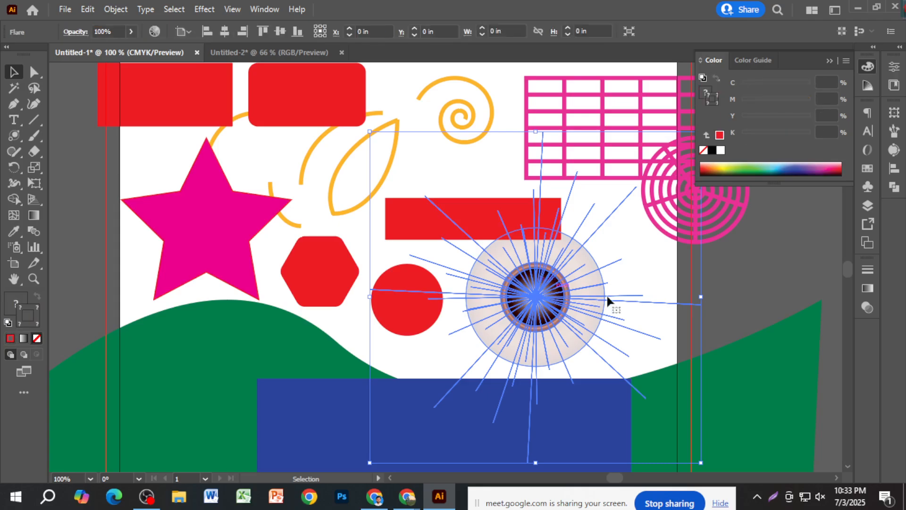
{"action": "left_click", "coordinate": [774, 299]}
{"action": "left_click", "coordinate": [529, 312]}
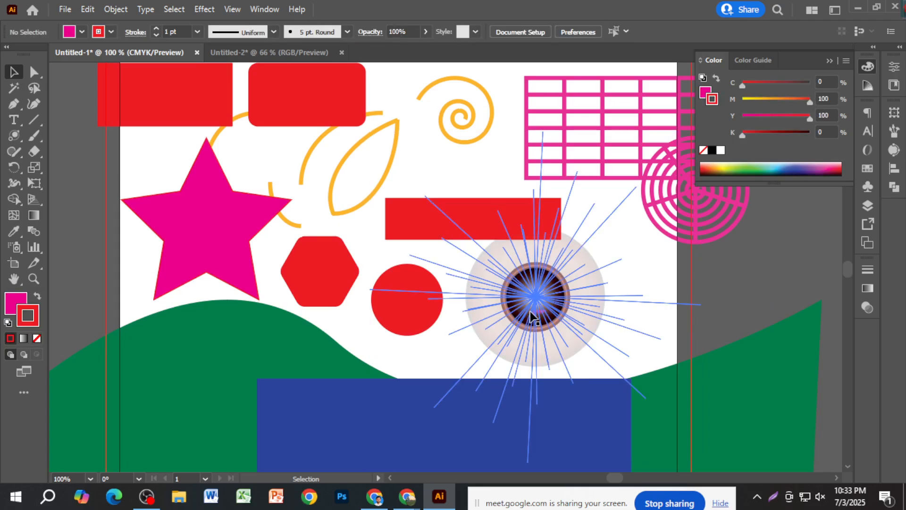
{"action": "left_click_drag", "start_coordinate": [532, 302], "coordinate": [481, 283]}
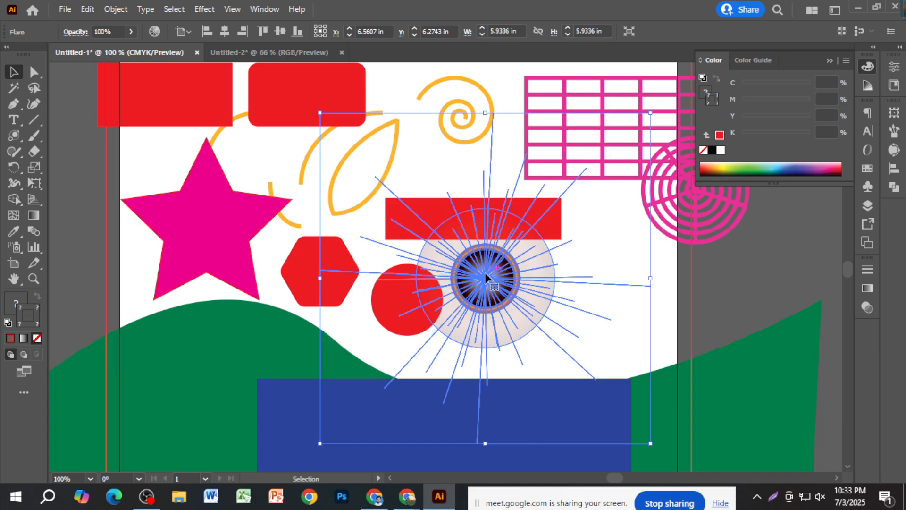
{"action": "left_click_drag", "start_coordinate": [320, 113], "coordinate": [328, 169]}
{"action": "key", "text": "ctrl+z"}
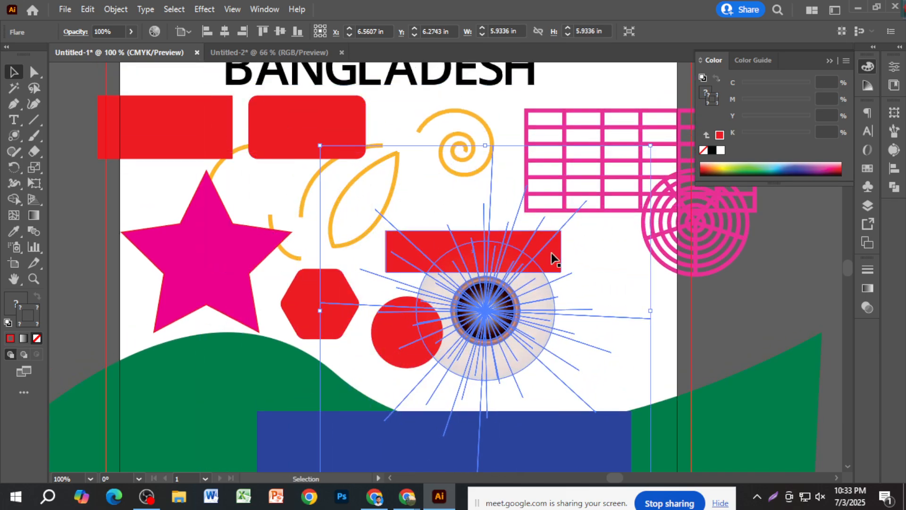
Step: Move the lens flare onto the upper-left corner of the artboard
{"action": "scroll", "coordinate": [554, 267], "scroll_direction": "down", "scroll_amount": 4}
{"action": "left_click", "coordinate": [589, 275]}
{"action": "scroll", "coordinate": [529, 297], "scroll_direction": "up", "scroll_amount": 4}
{"action": "scroll", "coordinate": [527, 293], "scroll_direction": "down", "scroll_amount": 2}
{"action": "left_click_drag", "start_coordinate": [527, 294], "coordinate": [363, 113]}
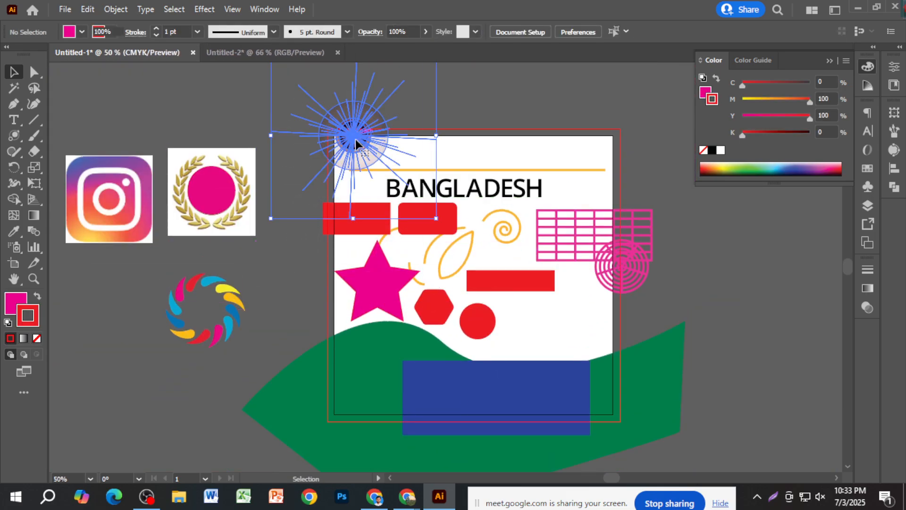
Step: Draw a large magenta hexagon beside the red circle, overlapping the flat red rectangle
{"action": "scroll", "coordinate": [509, 250], "scroll_direction": "up", "scroll_amount": 1}
{"action": "right_click", "coordinate": [14, 135]}
{"action": "left_click", "coordinate": [61, 136]}
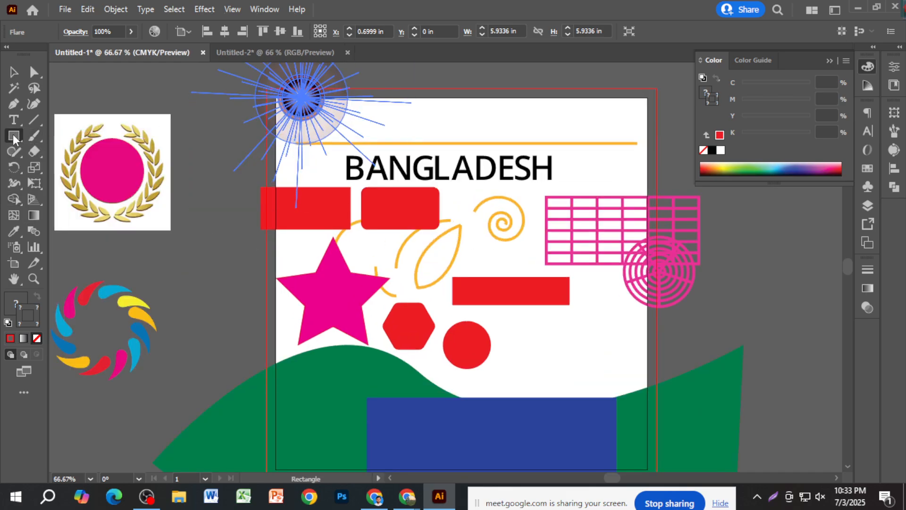
{"action": "right_click", "coordinate": [14, 137]}
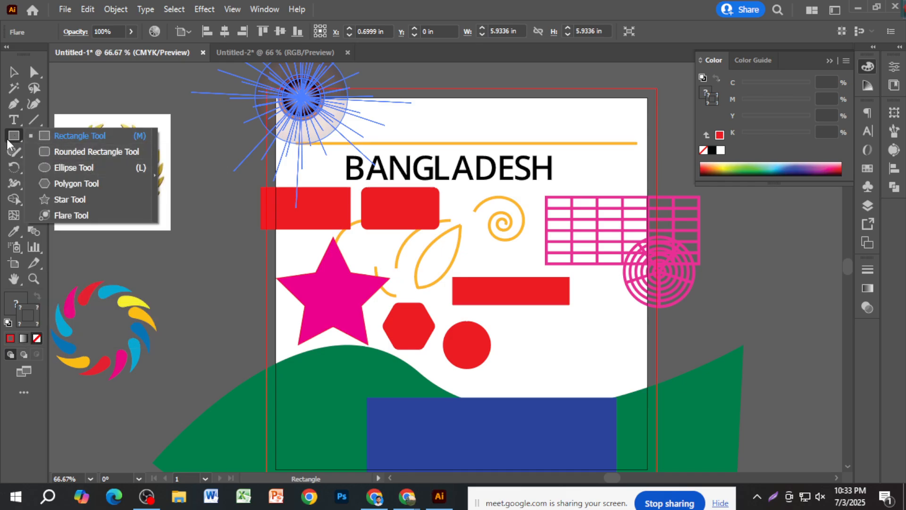
{"action": "left_click", "coordinate": [109, 183]}
{"action": "left_click_drag", "start_coordinate": [546, 345], "coordinate": [581, 375]}
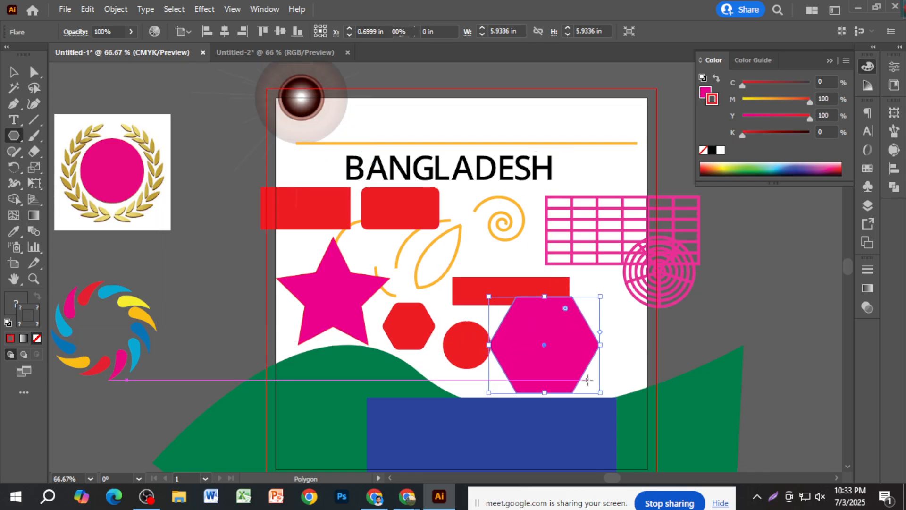
Step: Try deleting the flare, text, lines, grids and shapes above the green landscape, and undo the deletion
{"action": "key", "text": "ctrl+plus"}
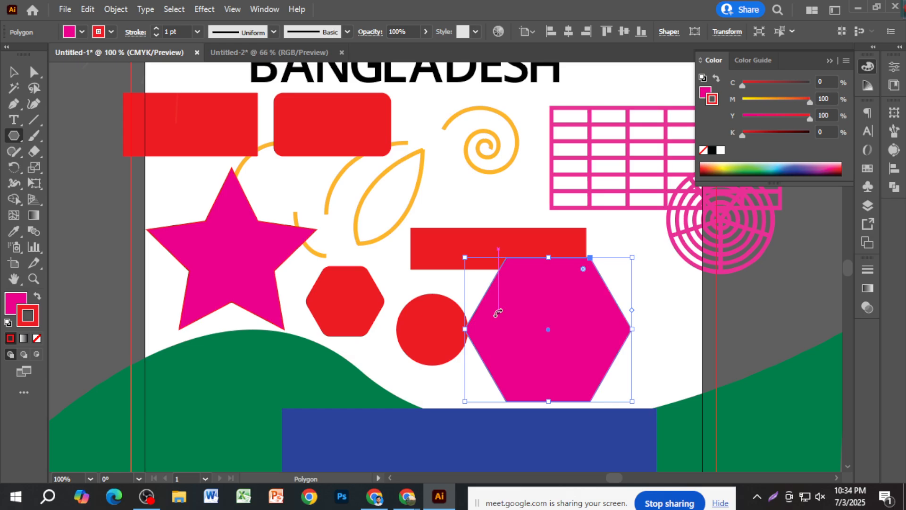
{"action": "key", "text": "ctrl+minus"}
{"action": "key", "text": "ctrl+minus"}
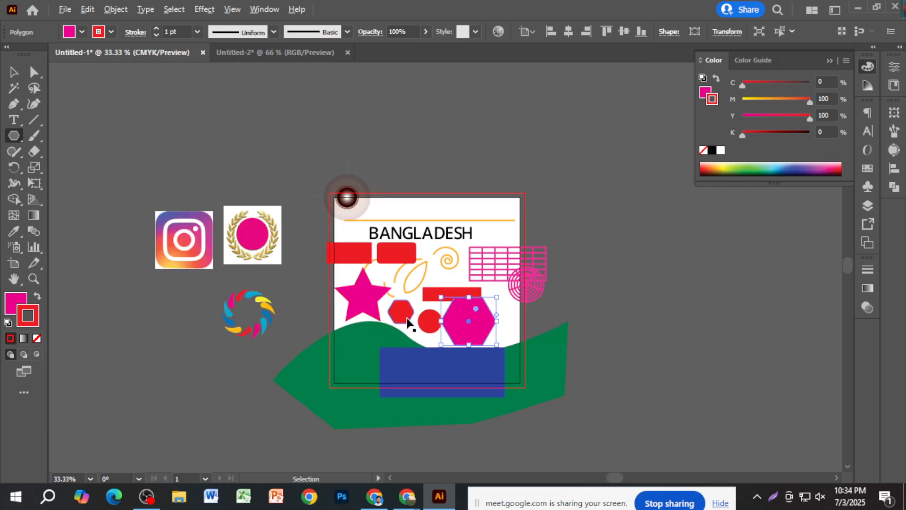
{"action": "left_click", "coordinate": [14, 71]}
{"action": "left_click", "coordinate": [418, 200]}
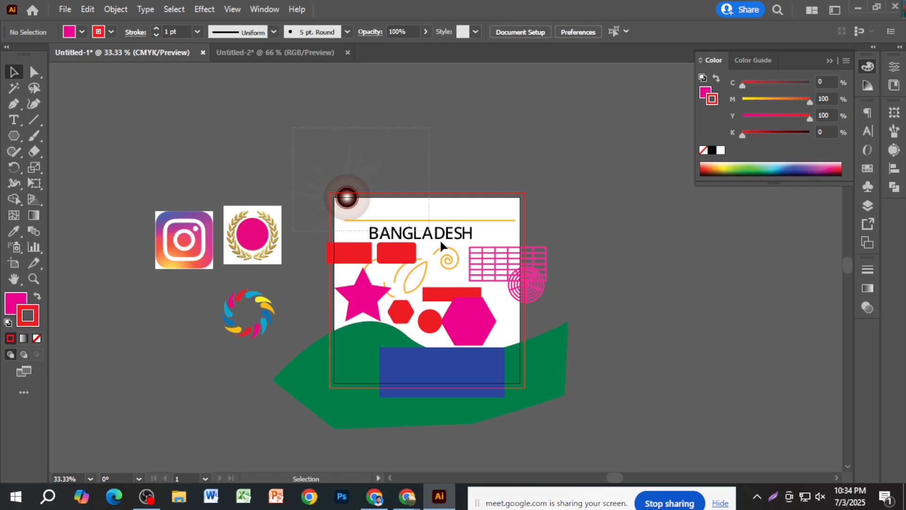
{"action": "left_click_drag", "start_coordinate": [564, 318], "coordinate": [565, 318]}
{"action": "key", "text": "Delete"}
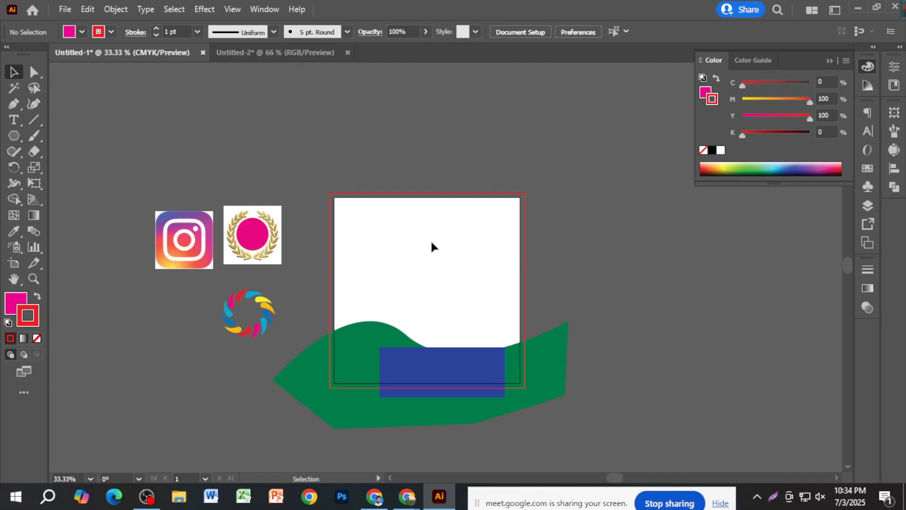
{"action": "key", "text": "ctrl+z"}
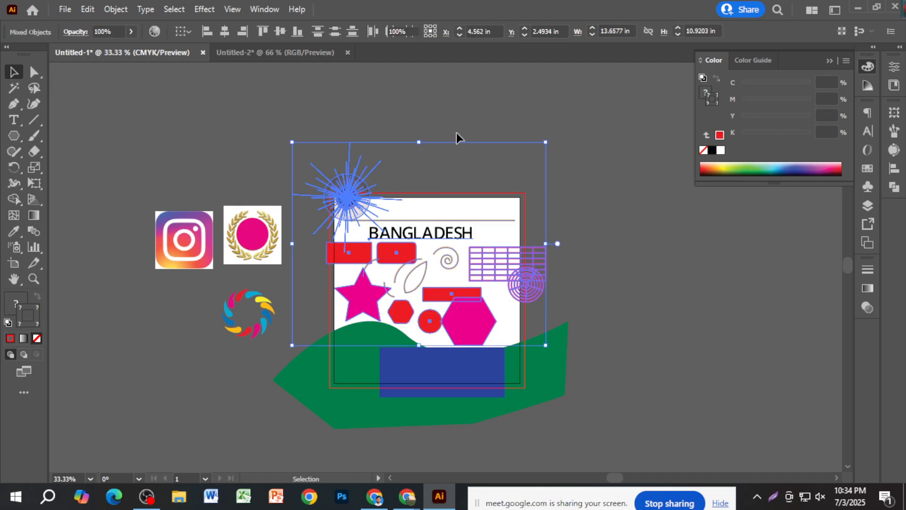
Step: Delete the flare, text, lines, grids, red and magenta shapes and green landscape, keeping the blue rectangle
{"action": "left_click", "coordinate": [63, 175]}
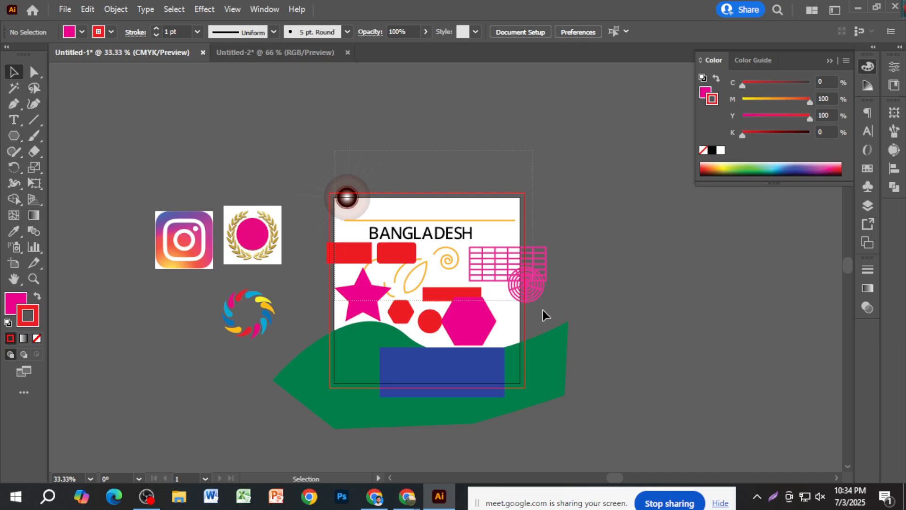
{"action": "left_click_drag", "start_coordinate": [535, 302], "coordinate": [576, 314]}
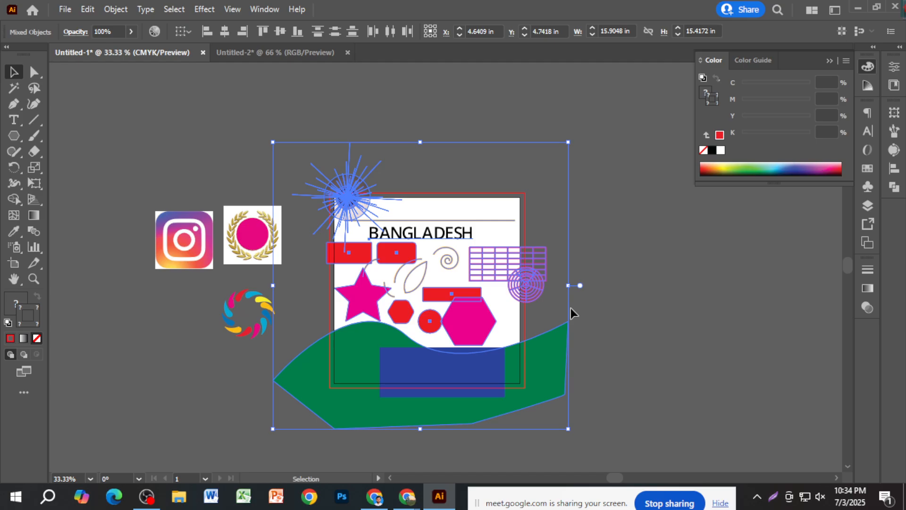
{"action": "key", "text": "Delete"}
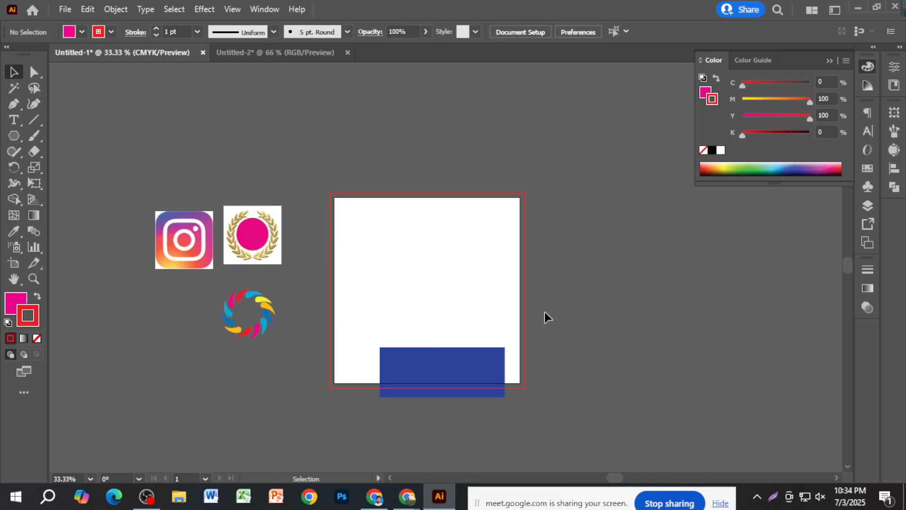
Step: Draw a magenta hexagon with a radius of about 1.38 in and move it near the artboard's upper-left corner
{"action": "scroll", "coordinate": [439, 260], "scroll_direction": "up", "scroll_amount": 2, "text": "alt"}
{"action": "scroll", "coordinate": [351, 227], "scroll_direction": "up", "scroll_amount": 1, "text": "alt"}
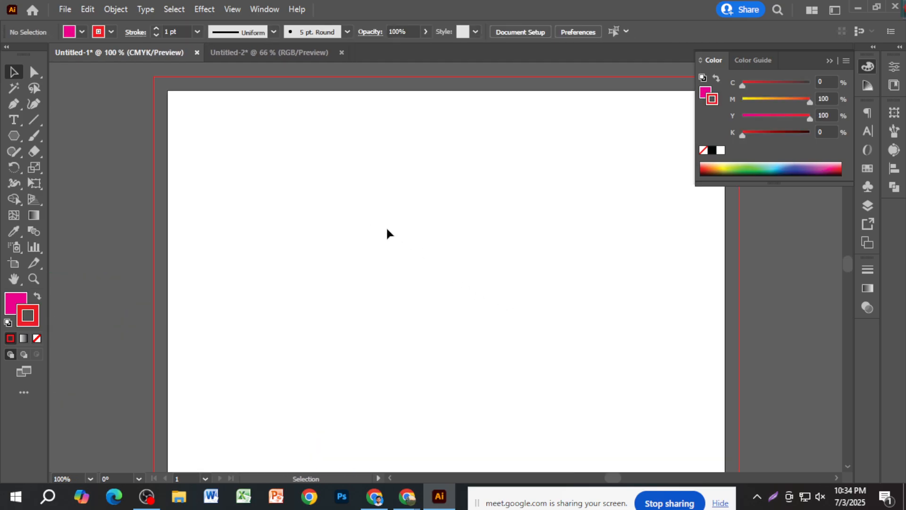
{"action": "left_click", "coordinate": [14, 137]}
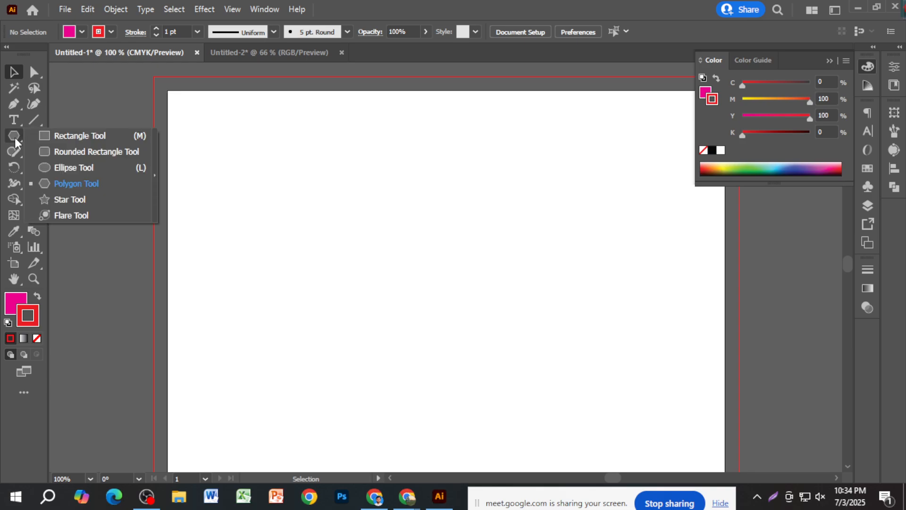
{"action": "left_click", "coordinate": [76, 184]}
{"action": "left_click_drag", "start_coordinate": [327, 202], "coordinate": [378, 257]}
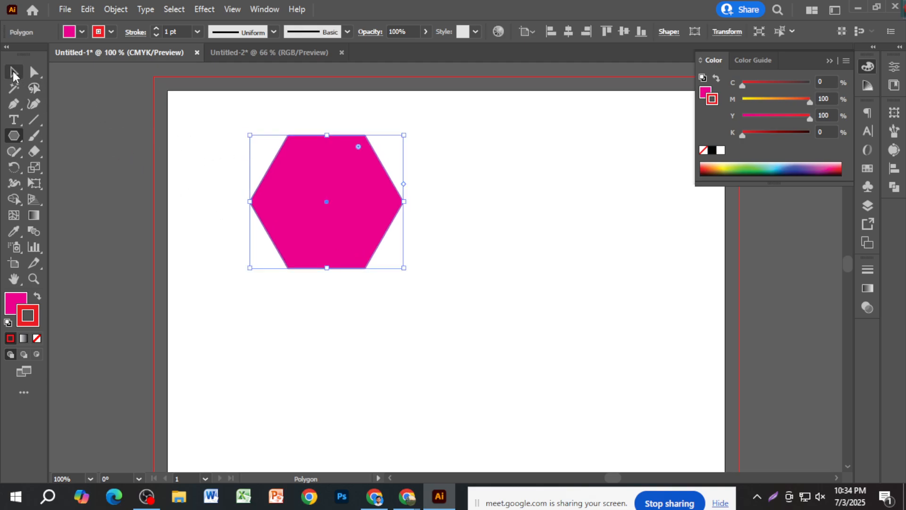
{"action": "left_click", "coordinate": [13, 73]}
{"action": "left_click_drag", "start_coordinate": [347, 233], "coordinate": [305, 256]}
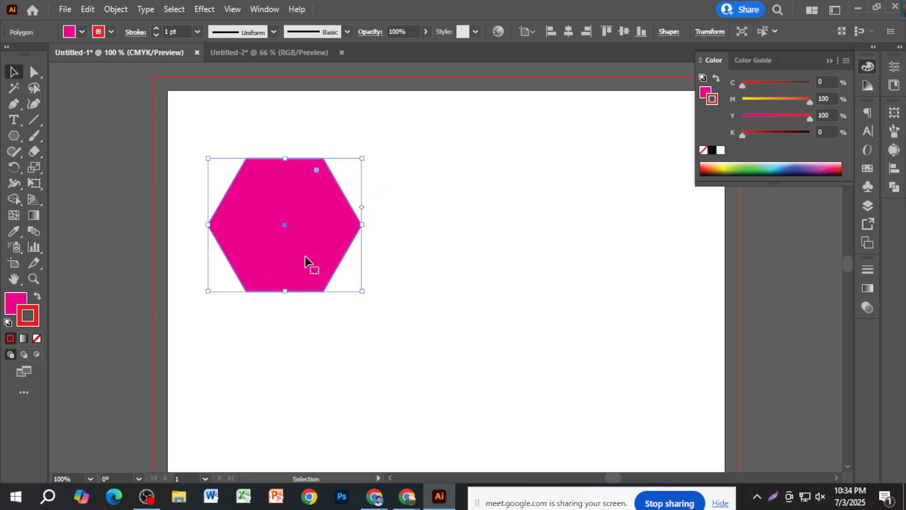
Step: Create a 3-sided polygon with a radius of 1.3806 in to the right of the hexagon
{"action": "left_click", "coordinate": [12, 140]}
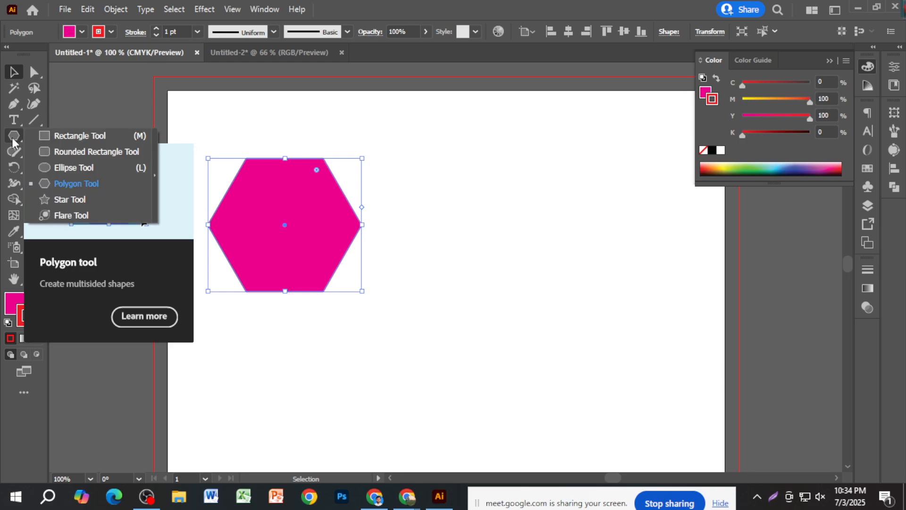
{"action": "left_click", "coordinate": [106, 183]}
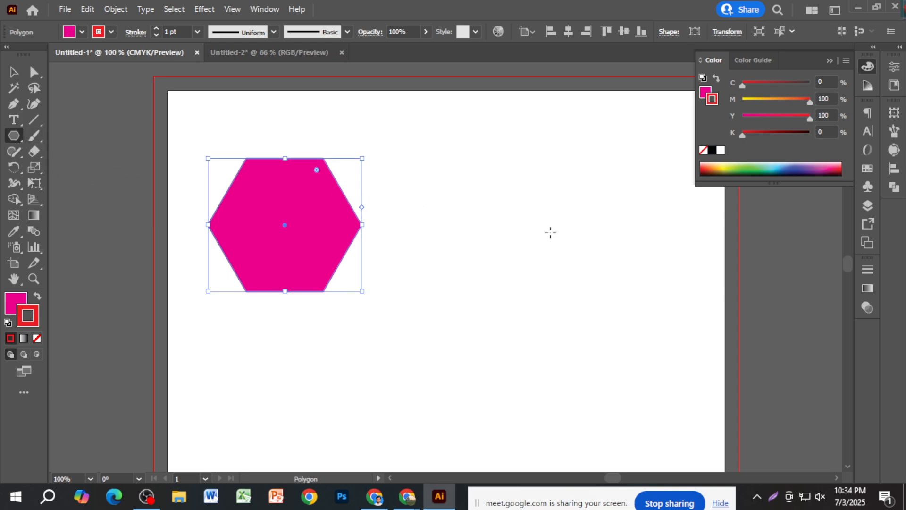
{"action": "left_click", "coordinate": [508, 249]}
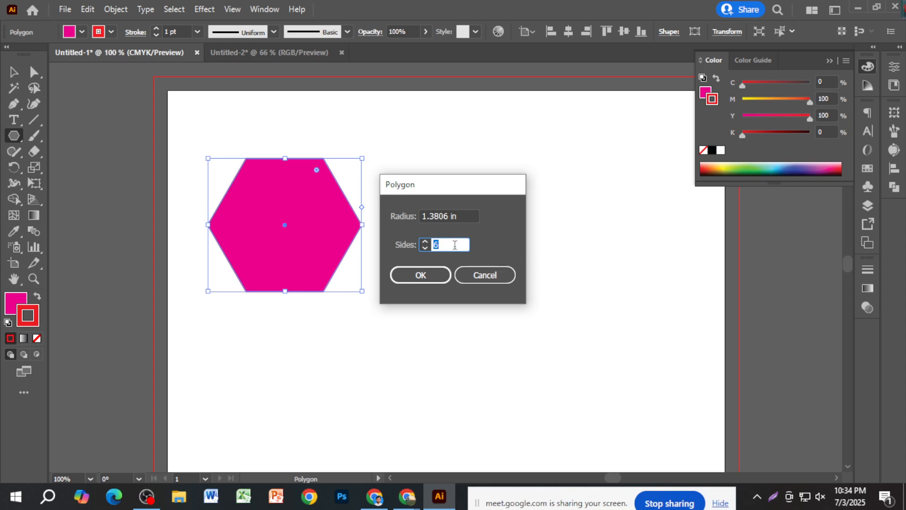
{"action": "type", "text": "3"}
{"action": "key", "text": "Return"}
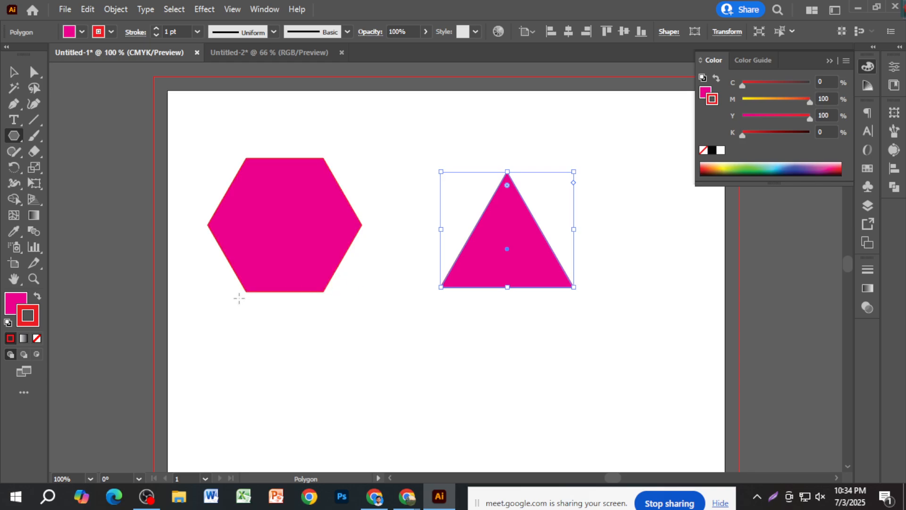
Step: Create an 8-sided polygon with a radius of 1.3806 in below the hexagon
{"action": "left_click", "coordinate": [315, 379]}
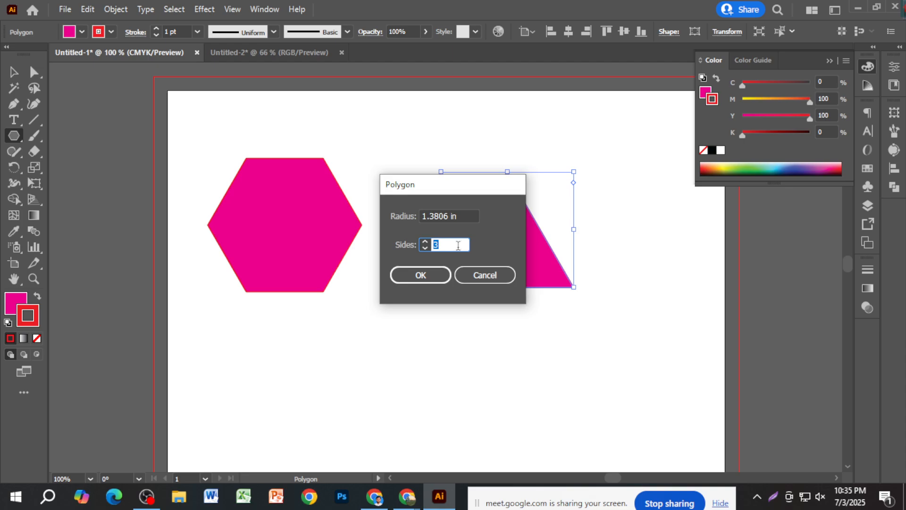
{"action": "key", "text": "Return"}
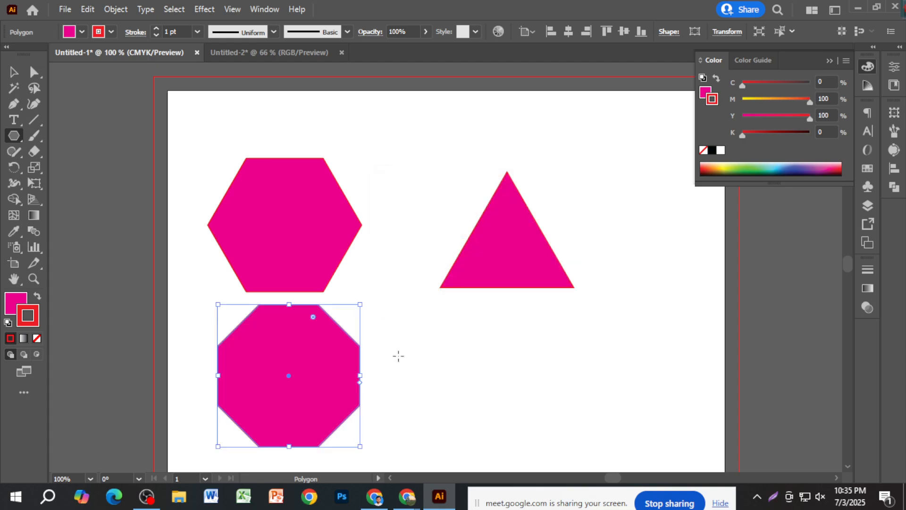
{"action": "left_click", "coordinate": [13, 75]}
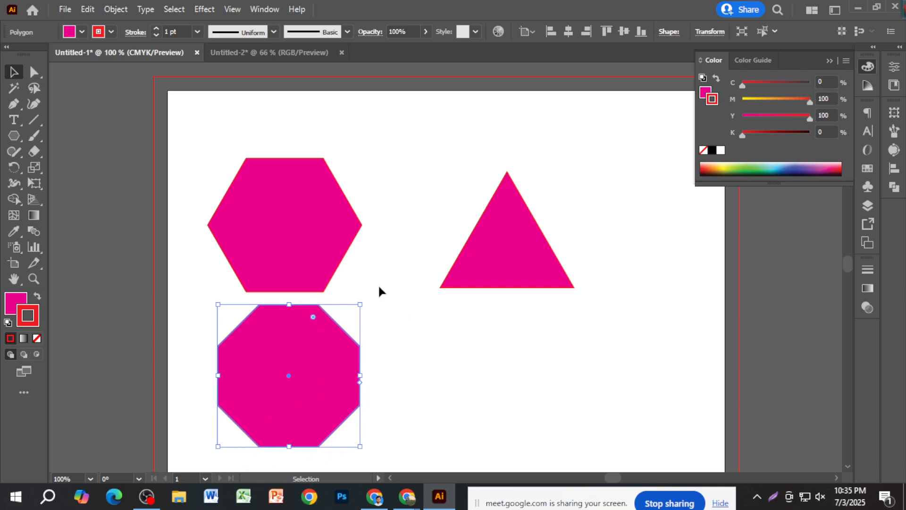
Step: Create a 10-sided polygon with a radius of 1.3806 in to the right of the octagon
{"action": "left_click", "coordinate": [14, 136]}
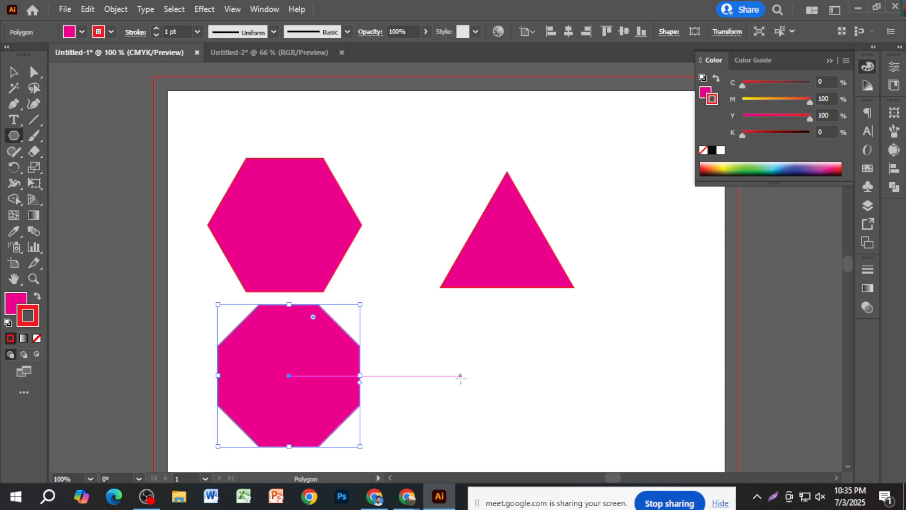
{"action": "left_click", "coordinate": [460, 376]}
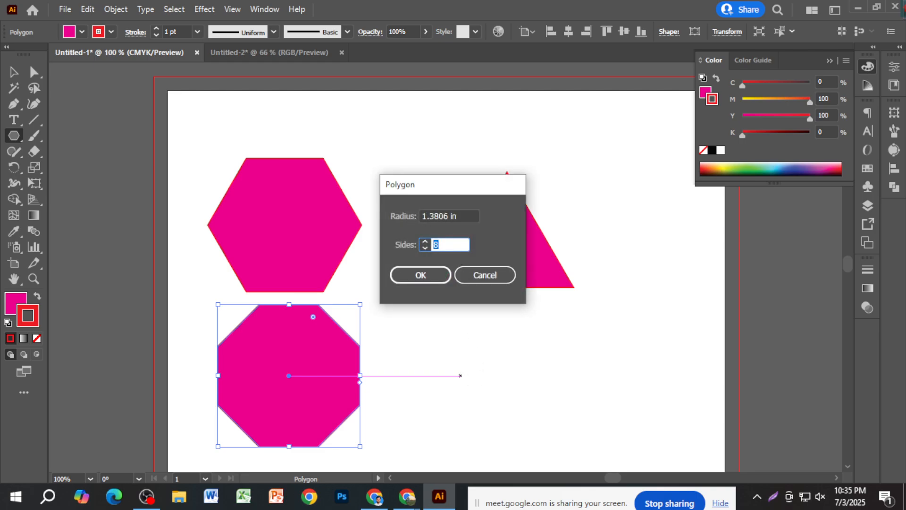
{"action": "type", "text": "10"}
{"action": "key", "text": "Return"}
Step: Move the decagon up over the artboard's top edge and the triangle up beside it
{"action": "left_click", "coordinate": [13, 72]}
{"action": "left_click", "coordinate": [422, 297]}
{"action": "left_click_drag", "start_coordinate": [449, 337], "coordinate": [426, 128]}
{"action": "left_click_drag", "start_coordinate": [539, 243], "coordinate": [554, 173]}
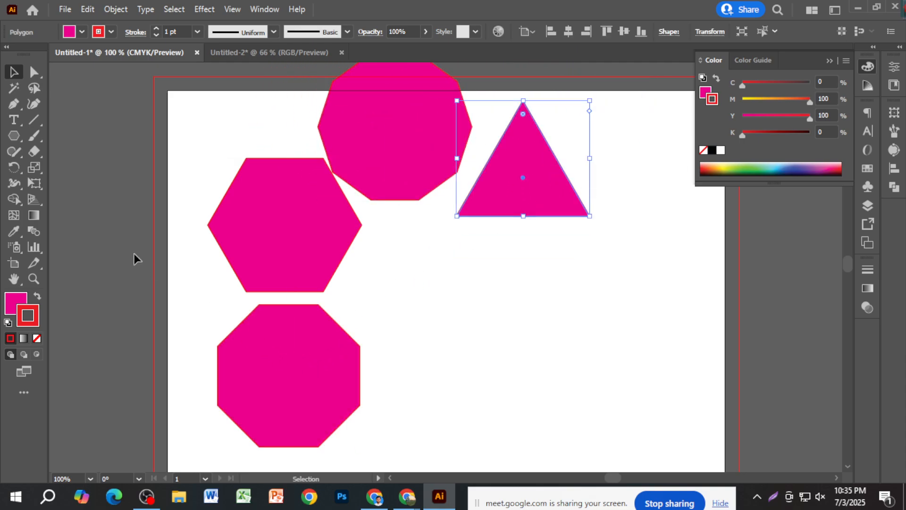
{"action": "right_click", "coordinate": [19, 135]}
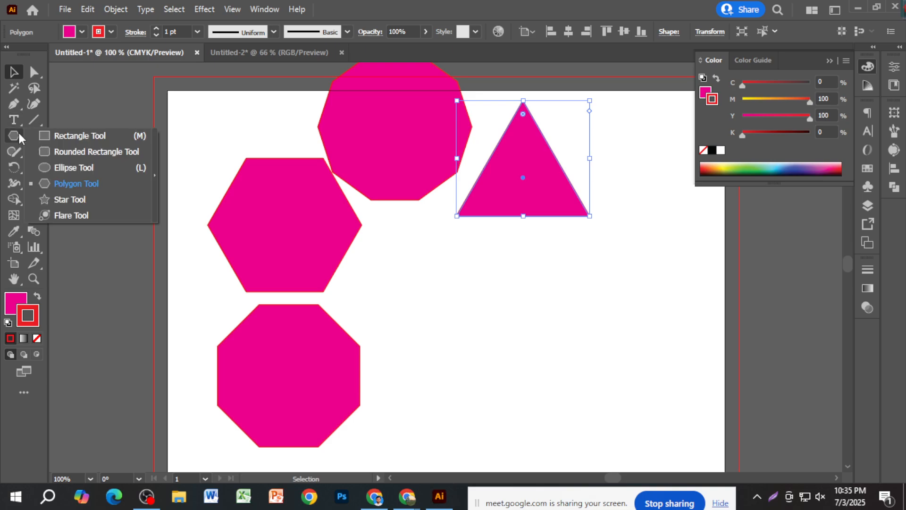
{"action": "left_click", "coordinate": [83, 198]}
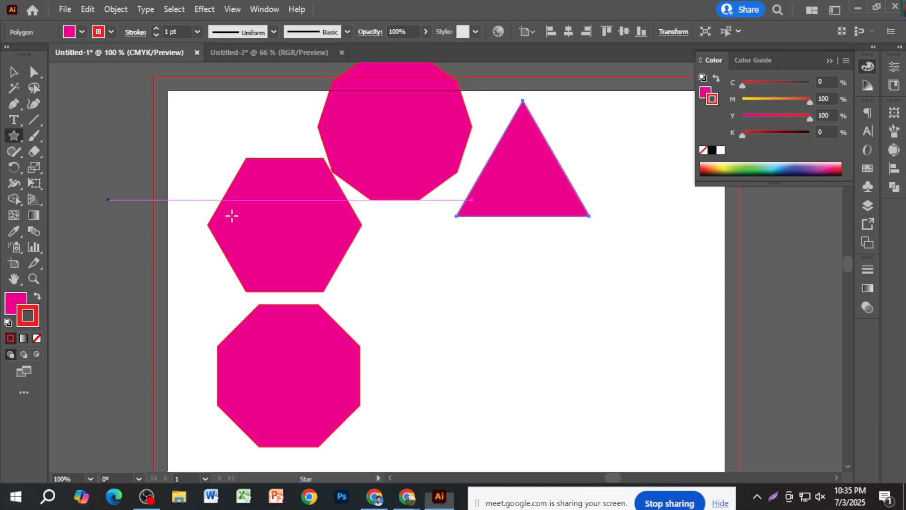
{"action": "left_click", "coordinate": [476, 310]}
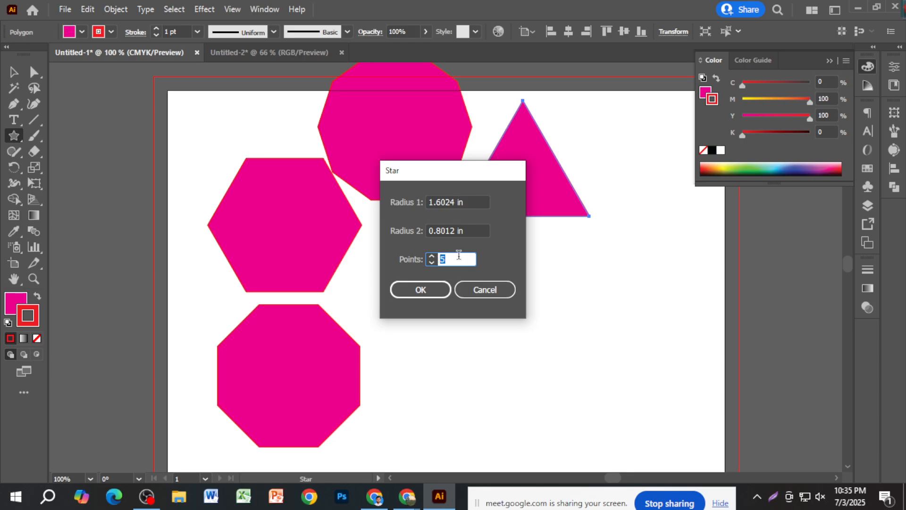
{"action": "left_click", "coordinate": [497, 293]}
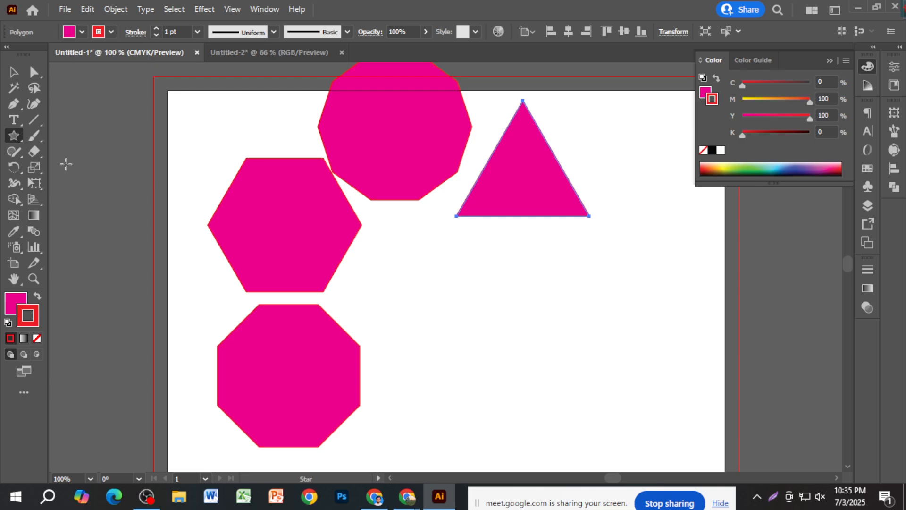
Step: Paint a wavy red stroke and hand-letter a first name in capitals beside it with the Paintbrush, below the triangle
{"action": "right_click", "coordinate": [15, 138]}
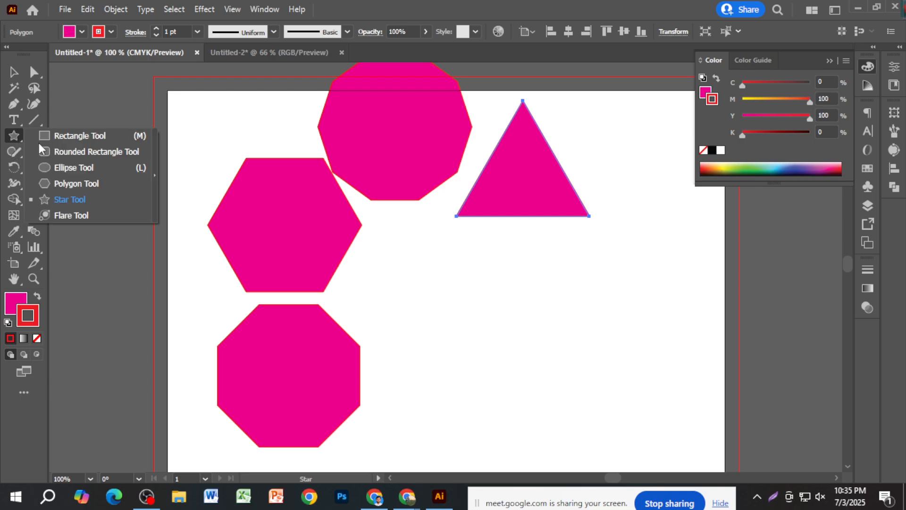
{"action": "left_click", "coordinate": [96, 141]}
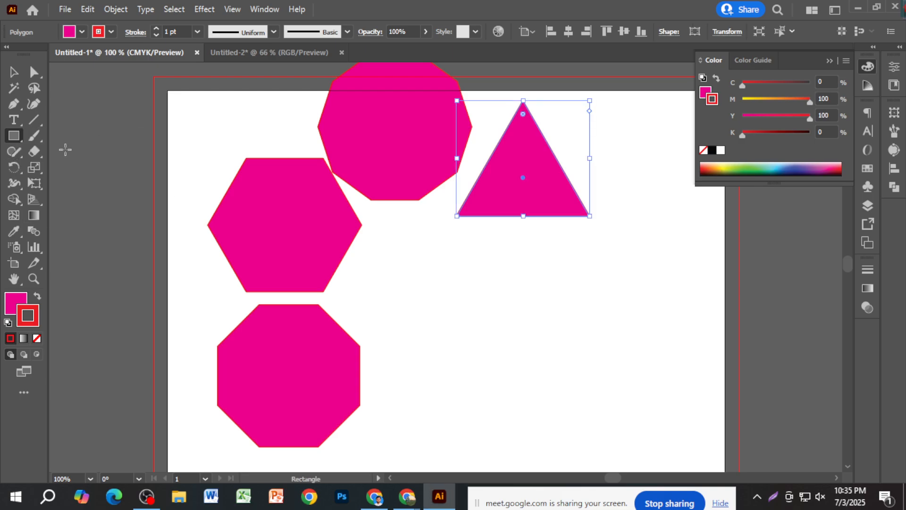
{"action": "left_click", "coordinate": [36, 140]}
{"action": "mouse_move", "coordinate": [355, 311]}
{"action": "left_mouse_down"}
{"action": "mouse_move", "coordinate": [387, 295]}
{"action": "mouse_move", "coordinate": [454, 326]}
{"action": "mouse_move", "coordinate": [440, 286]}
{"action": "mouse_move", "coordinate": [492, 290]}
{"action": "mouse_move", "coordinate": [494, 327]}
{"action": "mouse_move", "coordinate": [491, 274]}
{"action": "mouse_move", "coordinate": [514, 280]}
{"action": "mouse_move", "coordinate": [495, 296]}
{"action": "mouse_move", "coordinate": [513, 310]}
{"action": "left_mouse_up"}
{"action": "left_click", "coordinate": [487, 278]}
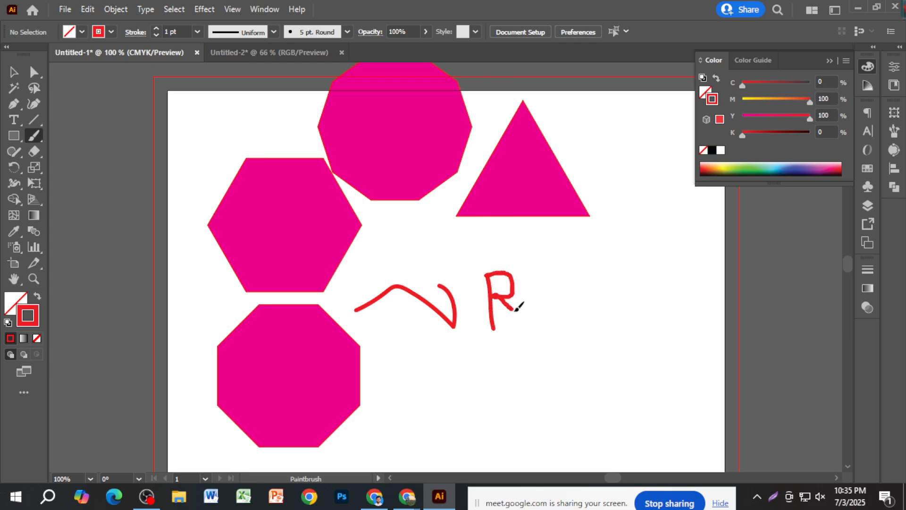
{"action": "left_click_drag", "start_coordinate": [533, 307], "coordinate": [529, 332]}
{"action": "mouse_move", "coordinate": [540, 273]}
{"action": "left_mouse_down"}
{"action": "mouse_move", "coordinate": [559, 325]}
{"action": "mouse_move", "coordinate": [551, 302]}
{"action": "left_mouse_up"}
{"action": "left_click_drag", "start_coordinate": [565, 270], "coordinate": [570, 324]}
{"action": "left_click_drag", "start_coordinate": [583, 270], "coordinate": [586, 323]}
{"action": "mouse_move", "coordinate": [603, 271]}
{"action": "left_mouse_down"}
{"action": "mouse_move", "coordinate": [604, 321]}
{"action": "mouse_move", "coordinate": [604, 297]}
{"action": "mouse_move", "coordinate": [622, 295]}
{"action": "mouse_move", "coordinate": [646, 313]}
{"action": "mouse_move", "coordinate": [643, 293]}
{"action": "mouse_move", "coordinate": [661, 289]}
{"action": "mouse_move", "coordinate": [667, 309]}
{"action": "left_mouse_up"}
{"action": "mouse_move", "coordinate": [654, 267]}
{"action": "left_mouse_down"}
{"action": "mouse_move", "coordinate": [698, 304]}
{"action": "mouse_move", "coordinate": [699, 263]}
{"action": "left_mouse_up"}
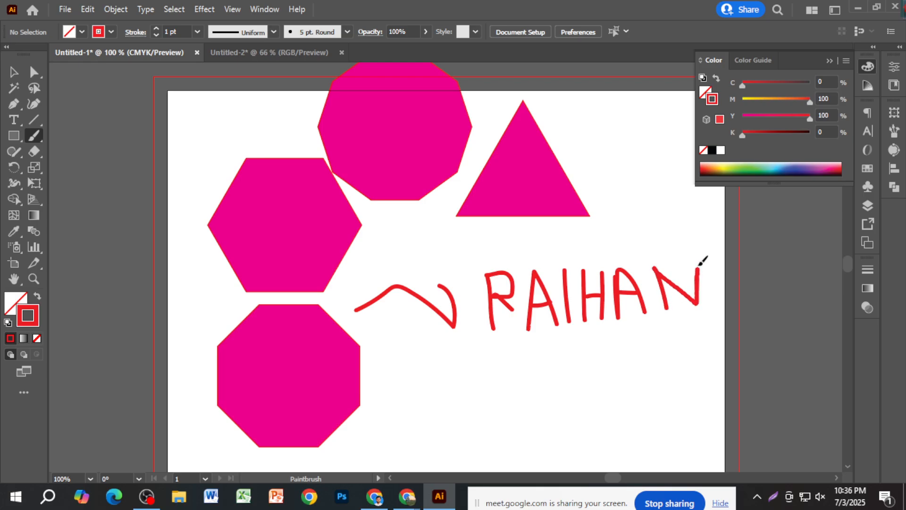
Step: Select the hand-painted letters and set their stroke colour's black value (K) to 100%
{"action": "left_click", "coordinate": [7, 73]}
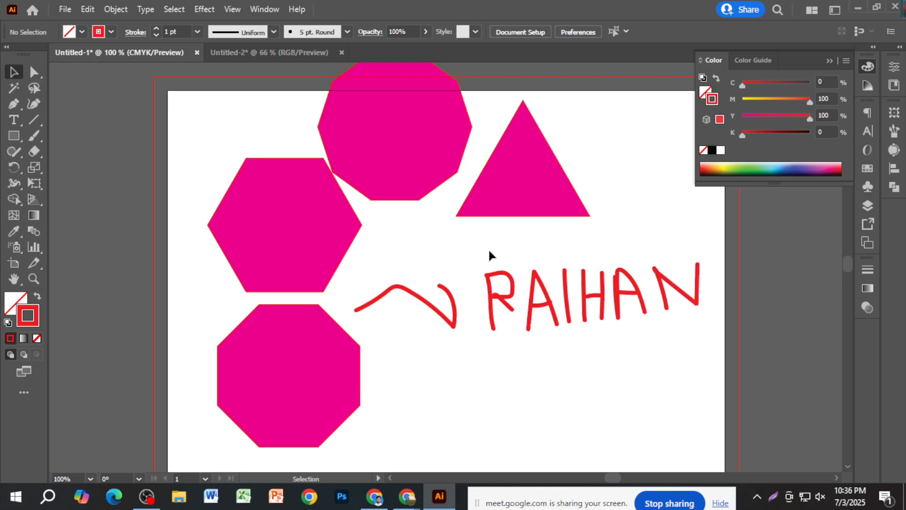
{"action": "left_click_drag", "start_coordinate": [675, 296], "coordinate": [724, 265]}
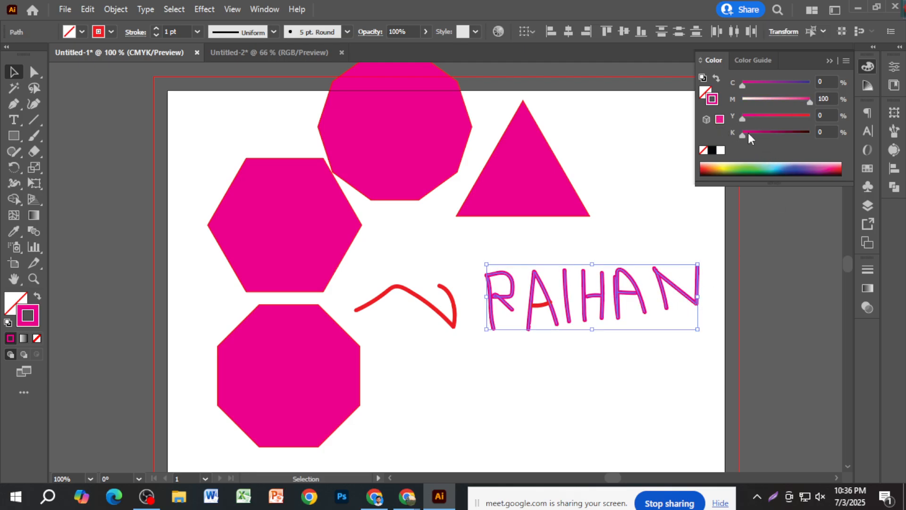
{"action": "left_click_drag", "start_coordinate": [741, 131], "coordinate": [829, 143]}
{"action": "left_click", "coordinate": [661, 233]}
{"action": "scroll", "coordinate": [587, 310], "scroll_direction": "down", "scroll_amount": 1}
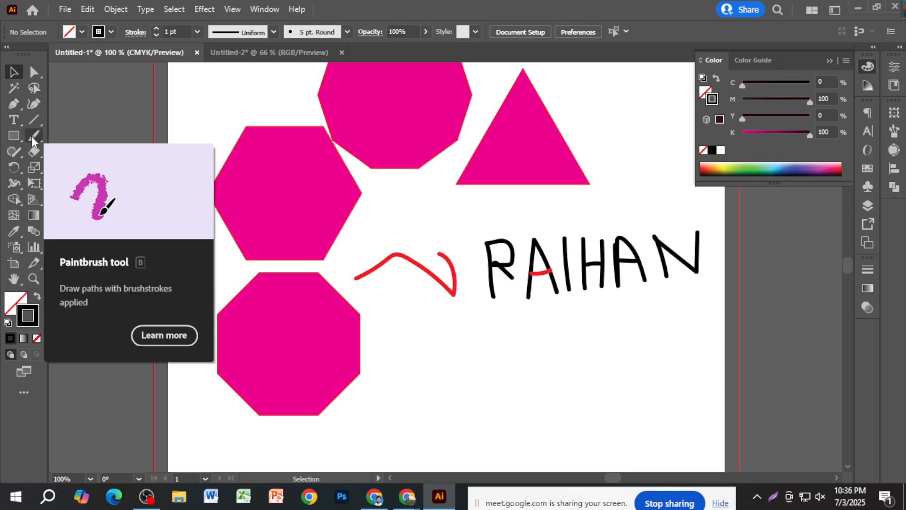
Step: Move the octagon down and to the right, and try a Shaper tool stroke across the hexagon
{"action": "left_click", "coordinate": [18, 148]}
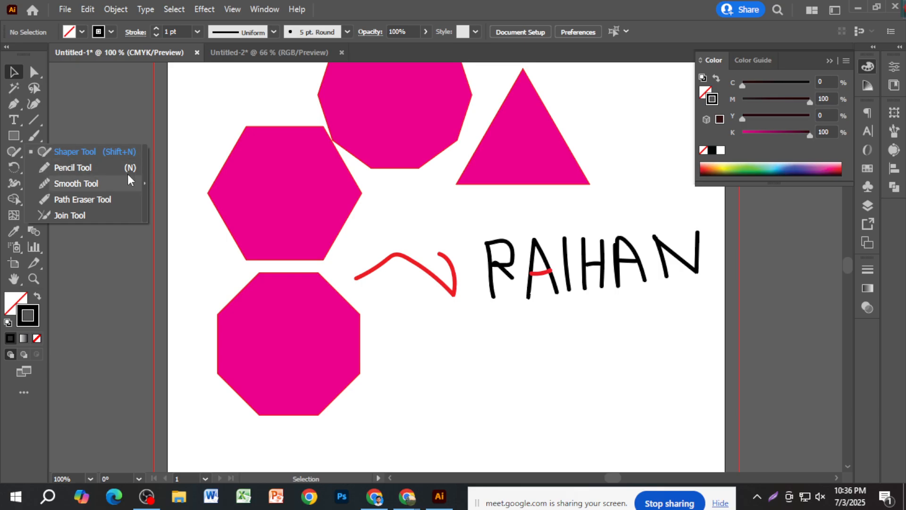
{"action": "left_click", "coordinate": [451, 364]}
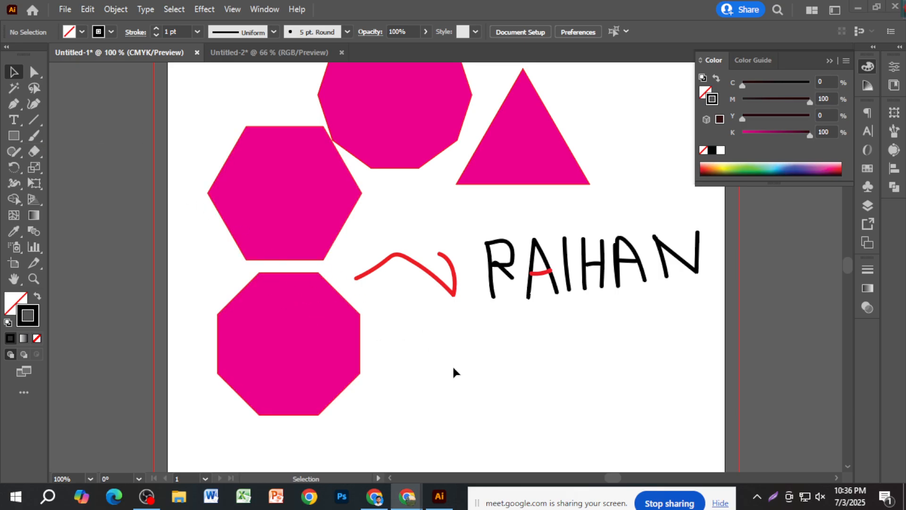
{"action": "left_click_drag", "start_coordinate": [297, 339], "coordinate": [348, 376]}
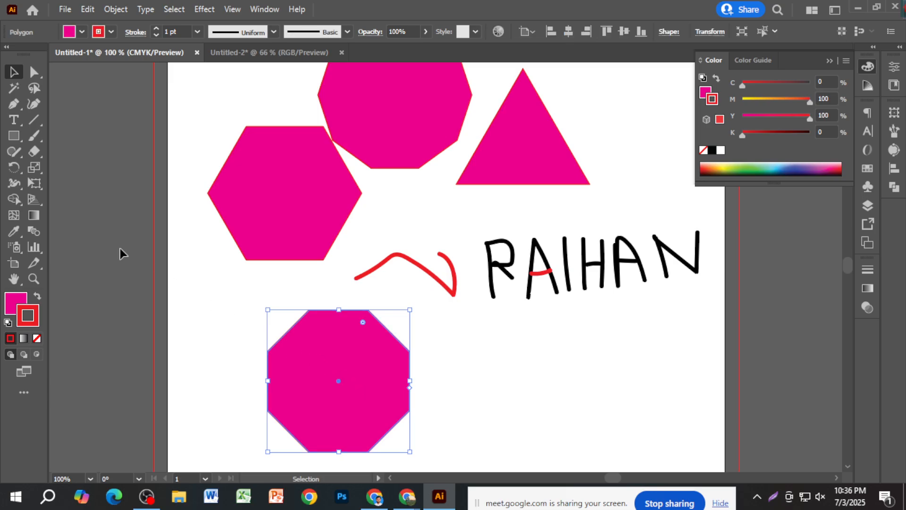
{"action": "left_click_drag", "start_coordinate": [14, 152], "coordinate": [70, 150]}
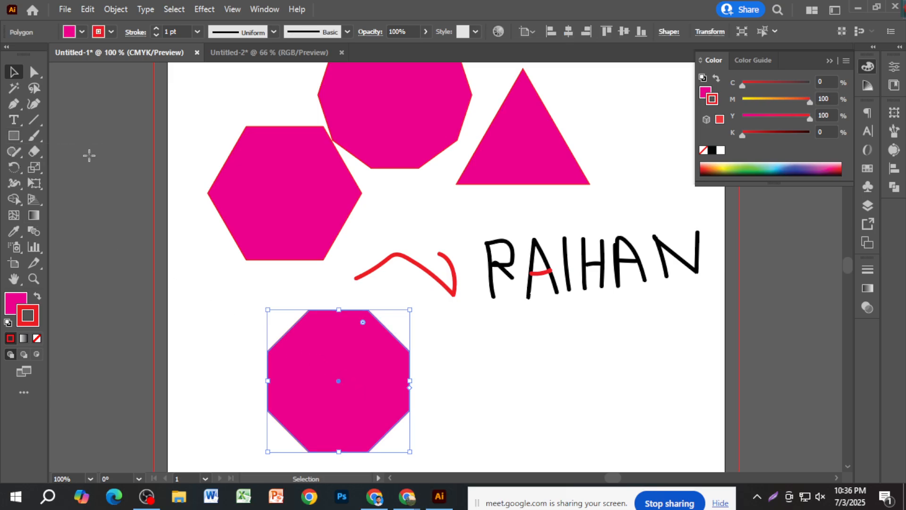
{"action": "mouse_move", "coordinate": [255, 209]}
{"action": "left_mouse_down"}
{"action": "mouse_move", "coordinate": [289, 236]}
{"action": "mouse_move", "coordinate": [352, 245]}
{"action": "mouse_move", "coordinate": [376, 280]}
{"action": "mouse_move", "coordinate": [437, 251]}
{"action": "mouse_move", "coordinate": [413, 238]}
{"action": "mouse_move", "coordinate": [396, 245]}
{"action": "left_mouse_up"}
Step: Draw a capital R with the Pencil tool to the right of the octagon
{"action": "left_click_drag", "start_coordinate": [21, 152], "coordinate": [58, 169]}
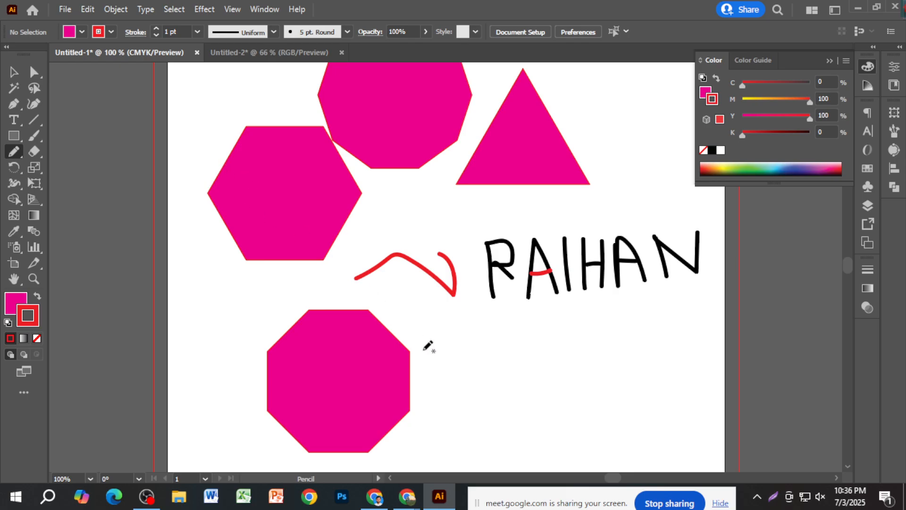
{"action": "left_click_drag", "start_coordinate": [478, 360], "coordinate": [478, 420]}
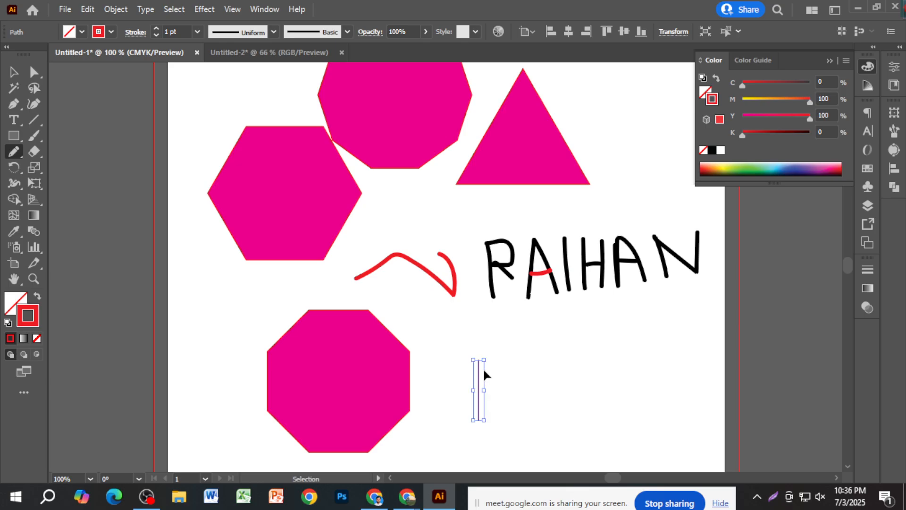
{"action": "scroll", "coordinate": [482, 361], "scroll_direction": "up", "scroll_amount": 3}
{"action": "scroll", "coordinate": [486, 357], "scroll_direction": "down", "scroll_amount": 3}
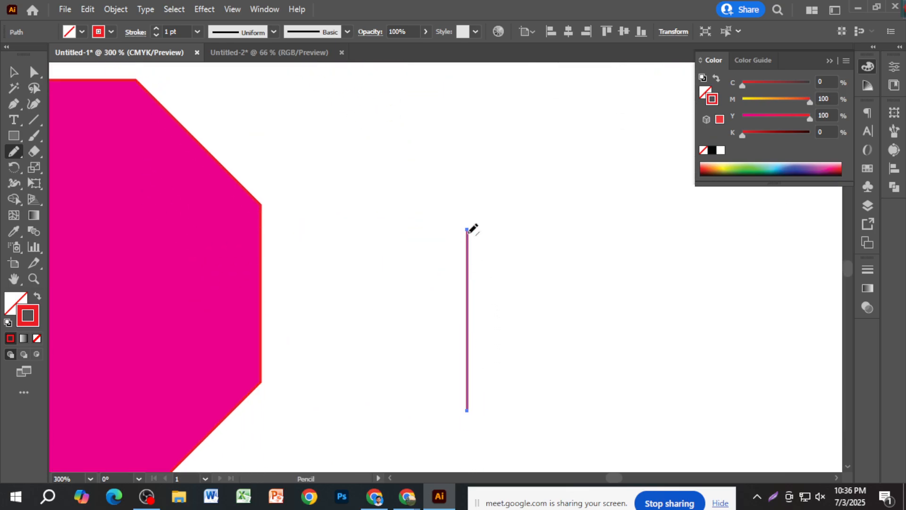
{"action": "mouse_move", "coordinate": [468, 230]}
{"action": "left_mouse_down"}
{"action": "mouse_move", "coordinate": [545, 229]}
{"action": "mouse_move", "coordinate": [512, 280]}
{"action": "mouse_move", "coordinate": [489, 286]}
{"action": "mouse_move", "coordinate": [474, 277]}
{"action": "mouse_move", "coordinate": [537, 322]}
{"action": "left_mouse_up"}
Step: Draw an open A shape beside the R, undo its crossbar, and add a slanted stroke to its right
{"action": "left_click_drag", "start_coordinate": [578, 231], "coordinate": [569, 398]}
{"action": "left_click_drag", "start_coordinate": [580, 232], "coordinate": [634, 375]}
{"action": "left_click_drag", "start_coordinate": [577, 314], "coordinate": [626, 311]}
{"action": "key", "text": "ctrl+z"}
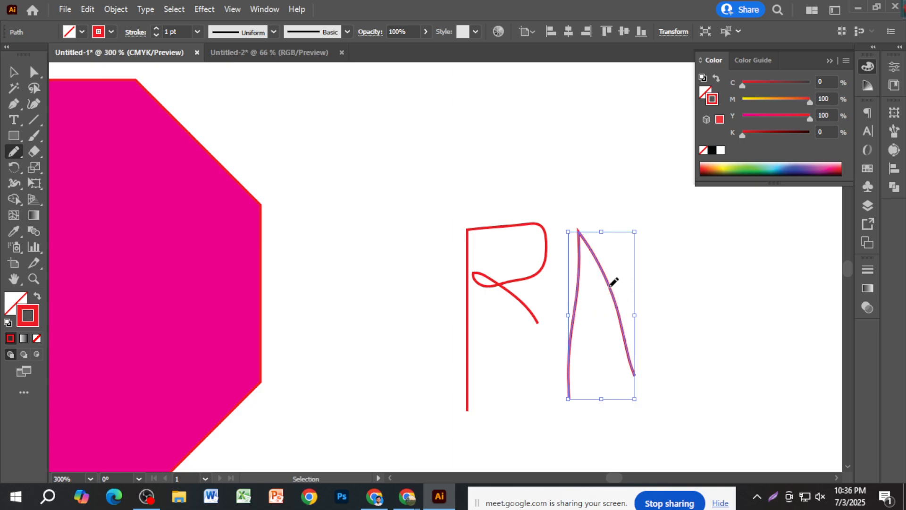
{"action": "left_click_drag", "start_coordinate": [637, 232], "coordinate": [657, 379]}
Step: Try the Smooth tool over the octagon and the area beside it, and along the upper part of the slanted stroke
{"action": "left_click", "coordinate": [13, 152]}
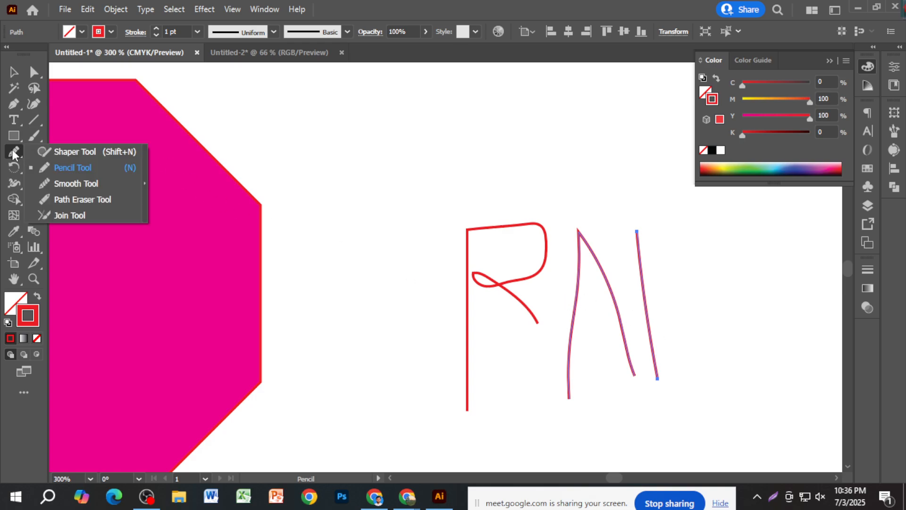
{"action": "left_click", "coordinate": [78, 184]}
{"action": "left_click_drag", "start_coordinate": [324, 220], "coordinate": [306, 370]}
{"action": "mouse_move", "coordinate": [124, 309]}
{"action": "left_mouse_down"}
{"action": "mouse_move", "coordinate": [193, 225]}
{"action": "mouse_move", "coordinate": [173, 222]}
{"action": "mouse_move", "coordinate": [208, 255]}
{"action": "left_mouse_up"}
{"action": "mouse_move", "coordinate": [167, 278]}
{"action": "left_mouse_down"}
{"action": "mouse_move", "coordinate": [197, 311]}
{"action": "mouse_move", "coordinate": [210, 304]}
{"action": "mouse_move", "coordinate": [338, 340]}
{"action": "mouse_move", "coordinate": [377, 332]}
{"action": "left_mouse_up"}
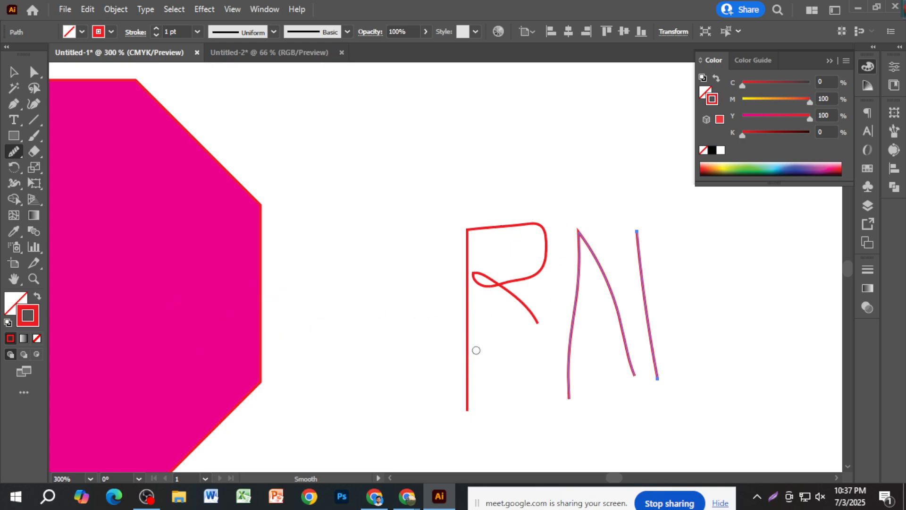
{"action": "mouse_move", "coordinate": [10, 155]}
{"action": "left_mouse_down"}
{"action": "mouse_move", "coordinate": [62, 171]}
{"action": "mouse_move", "coordinate": [70, 185]}
{"action": "left_mouse_up"}
{"action": "left_click_drag", "start_coordinate": [637, 231], "coordinate": [640, 259]}
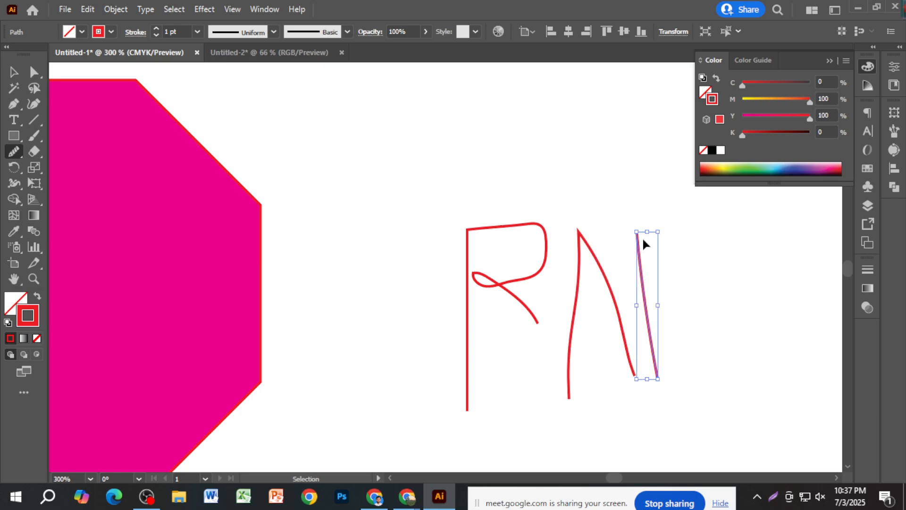
Step: Run the Smooth tool repeatedly over the slanted stroke's top end and upper section
{"action": "scroll", "coordinate": [639, 236], "scroll_direction": "up", "scroll_amount": 7}
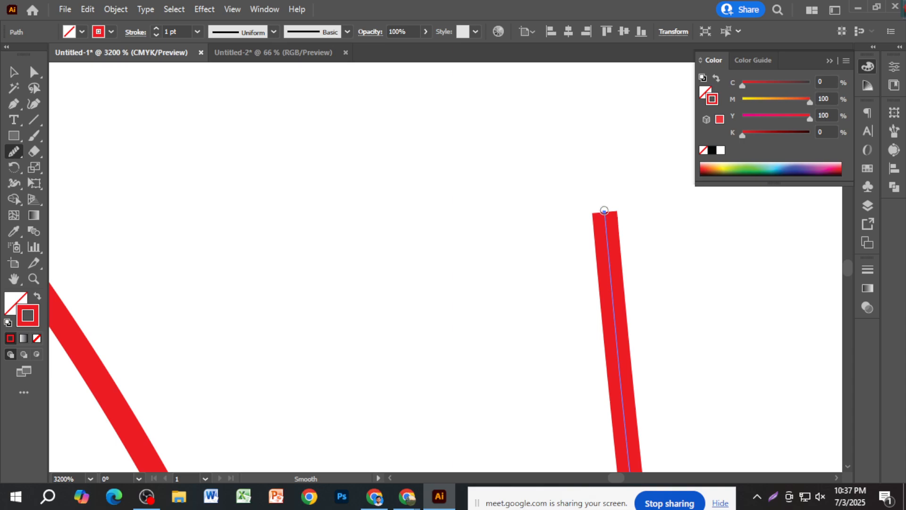
{"action": "scroll", "coordinate": [605, 215], "scroll_direction": "up", "scroll_amount": 3}
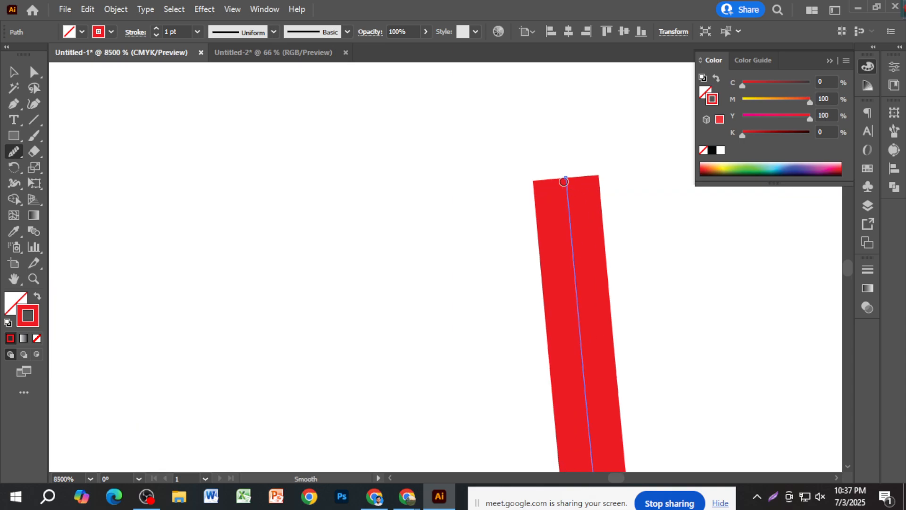
{"action": "left_click_drag", "start_coordinate": [565, 178], "coordinate": [566, 206]}
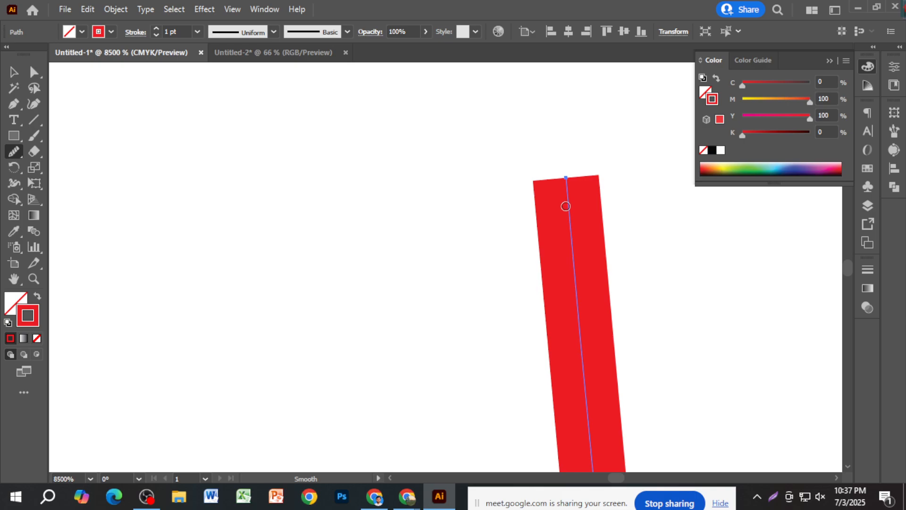
{"action": "right_click", "coordinate": [10, 150]}
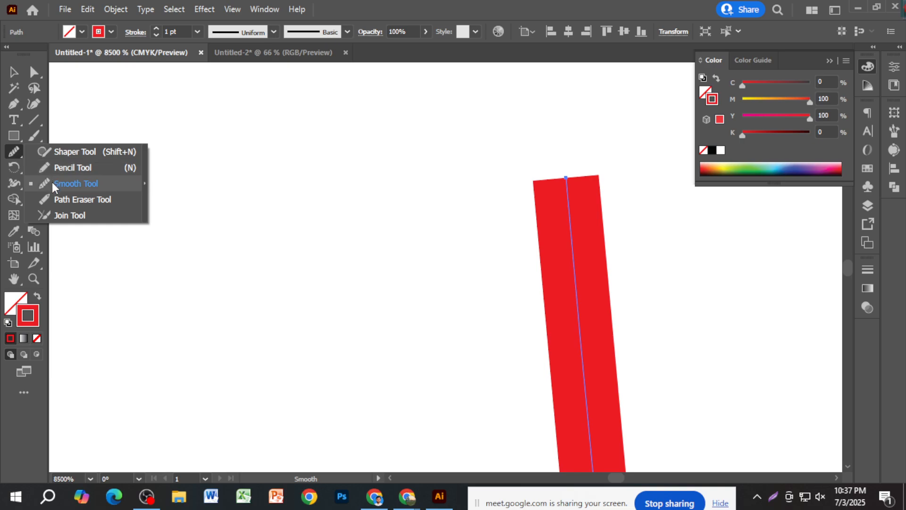
{"action": "left_click", "coordinate": [75, 183]}
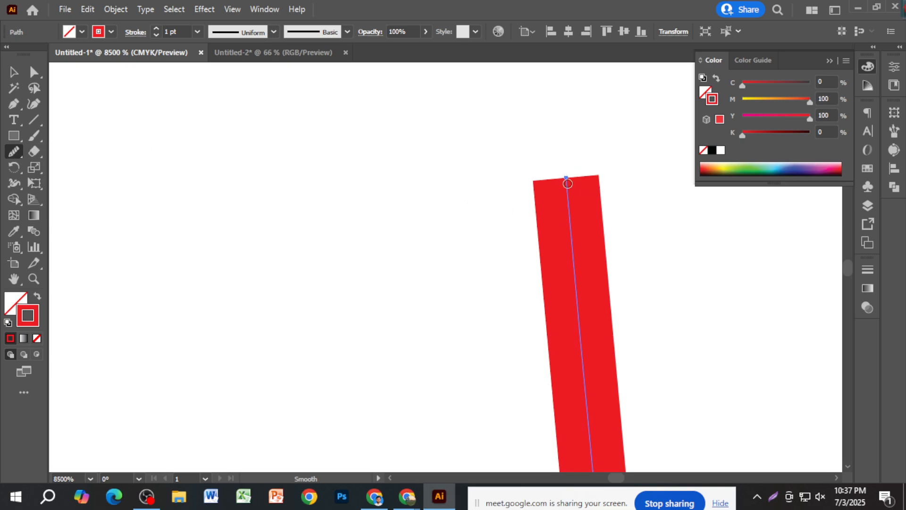
{"action": "mouse_move", "coordinate": [568, 179]}
{"action": "left_mouse_down"}
{"action": "mouse_move", "coordinate": [599, 211]}
{"action": "mouse_move", "coordinate": [591, 197]}
{"action": "left_mouse_up"}
{"action": "scroll", "coordinate": [567, 178], "scroll_direction": "down", "scroll_amount": 6}
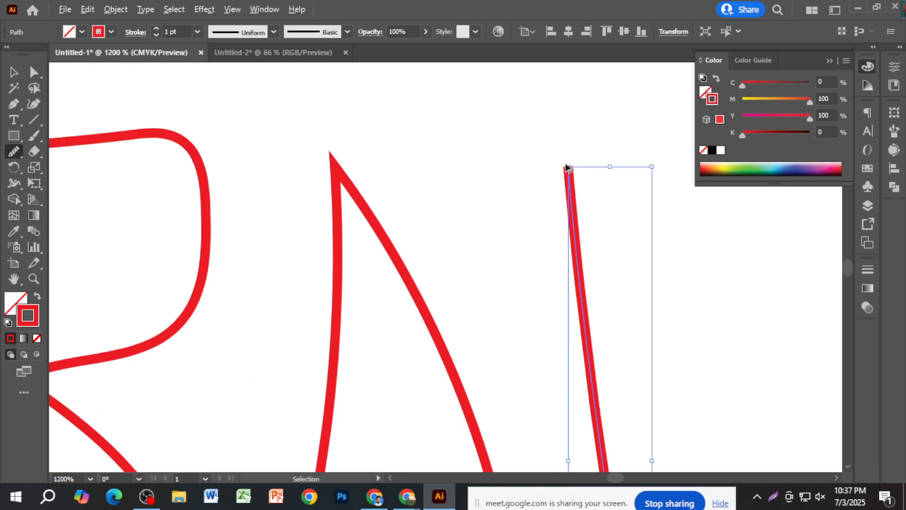
{"action": "mouse_move", "coordinate": [568, 167]}
{"action": "left_mouse_down"}
{"action": "mouse_move", "coordinate": [454, 192]}
{"action": "mouse_move", "coordinate": [492, 253]}
{"action": "mouse_move", "coordinate": [564, 231]}
{"action": "mouse_move", "coordinate": [572, 212]}
{"action": "left_mouse_up"}
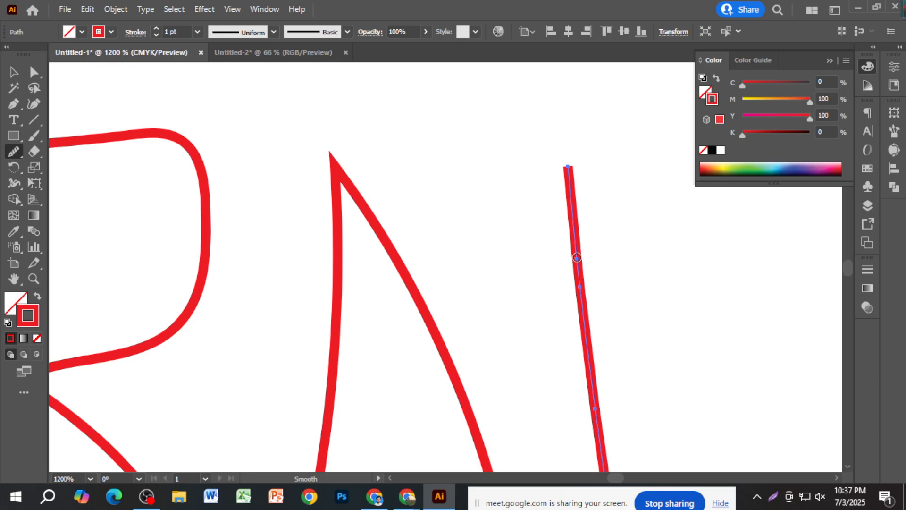
Step: Smooth the slanted stroke's path around the anchor point below its top end
{"action": "scroll", "coordinate": [575, 266], "scroll_direction": "up", "scroll_amount": 3}
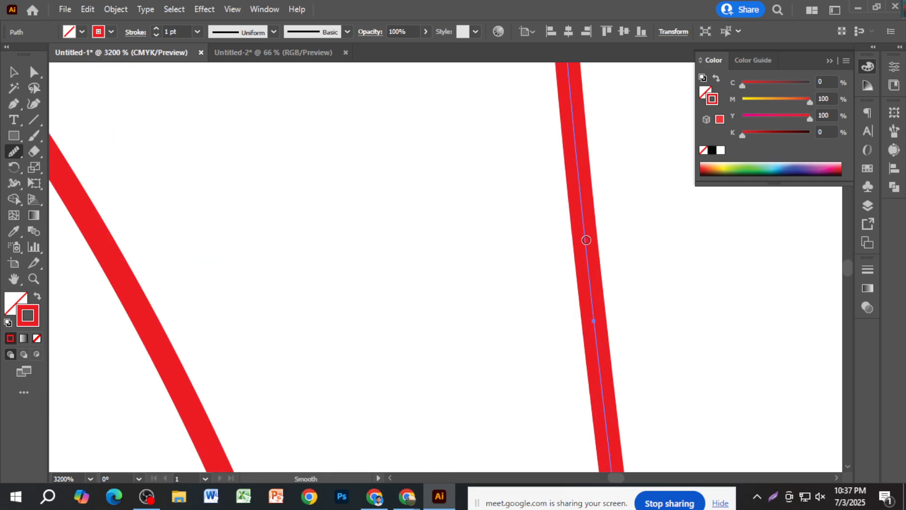
{"action": "scroll", "coordinate": [599, 338], "scroll_direction": "up", "scroll_amount": 2}
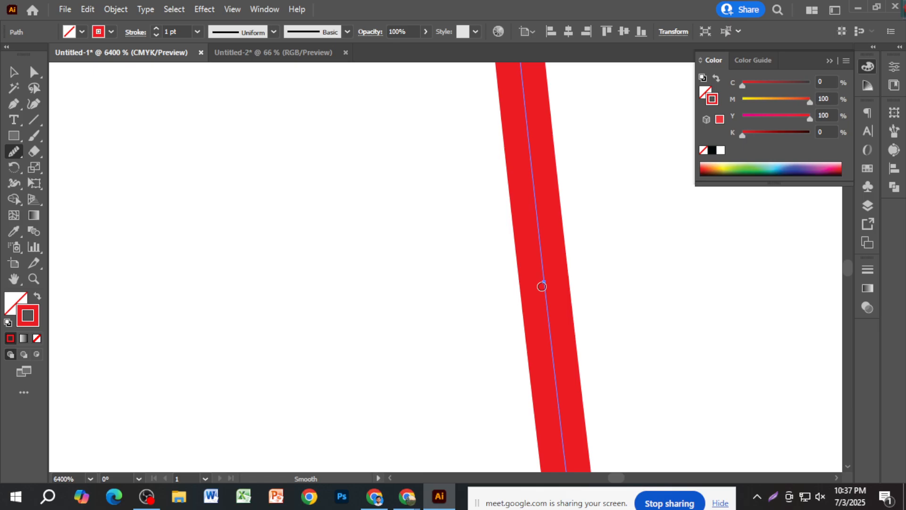
{"action": "scroll", "coordinate": [541, 287], "scroll_direction": "down", "scroll_amount": 5}
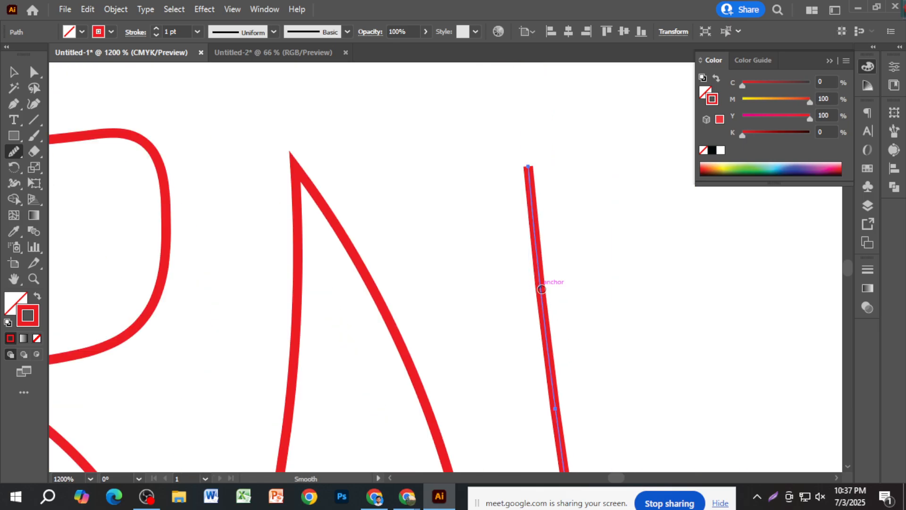
{"action": "scroll", "coordinate": [543, 290], "scroll_direction": "up", "scroll_amount": 4}
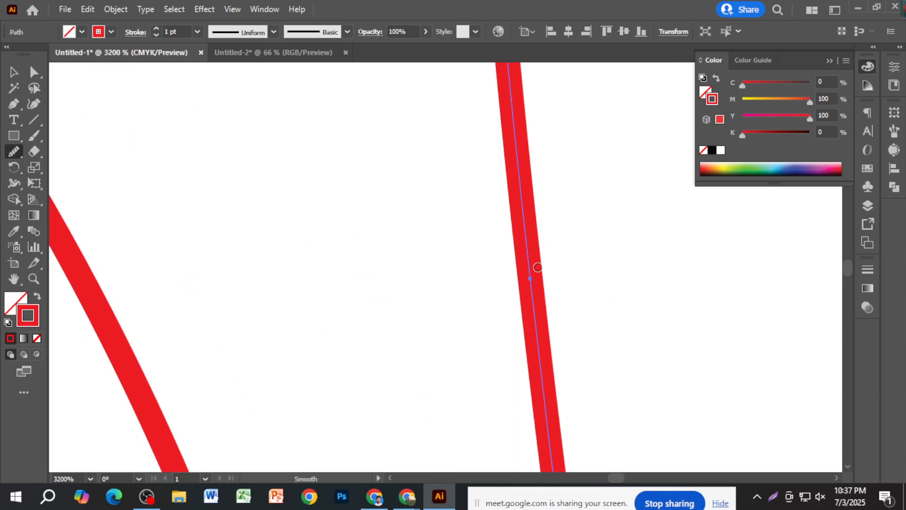
{"action": "scroll", "coordinate": [537, 286], "scroll_direction": "up", "scroll_amount": 1}
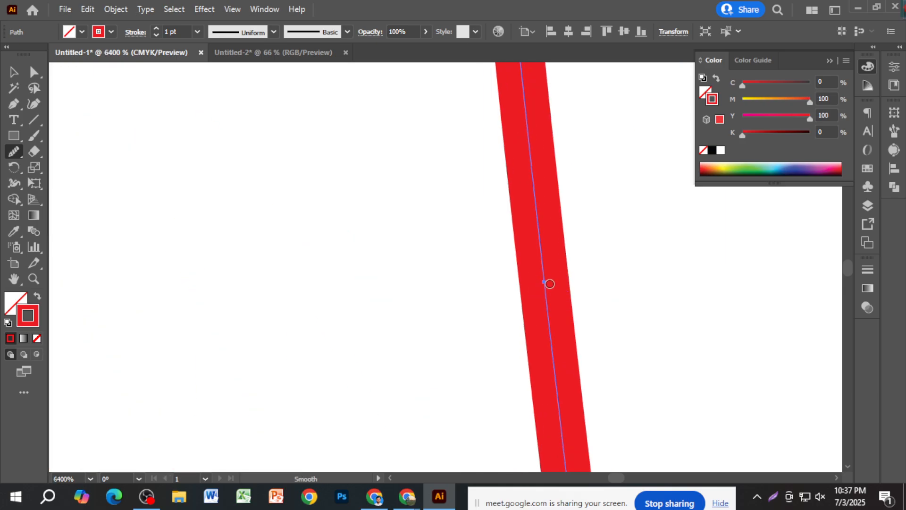
{"action": "left_click_drag", "start_coordinate": [544, 280], "coordinate": [528, 287]}
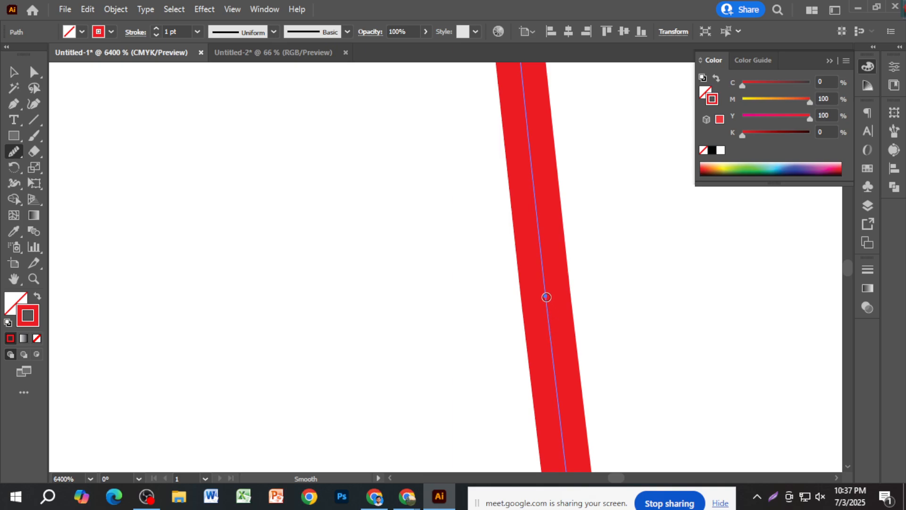
Step: Smooth further short sections along the slanted stroke's path around its closely spaced anchor points
{"action": "scroll", "coordinate": [544, 296], "scroll_direction": "up", "scroll_amount": 5}
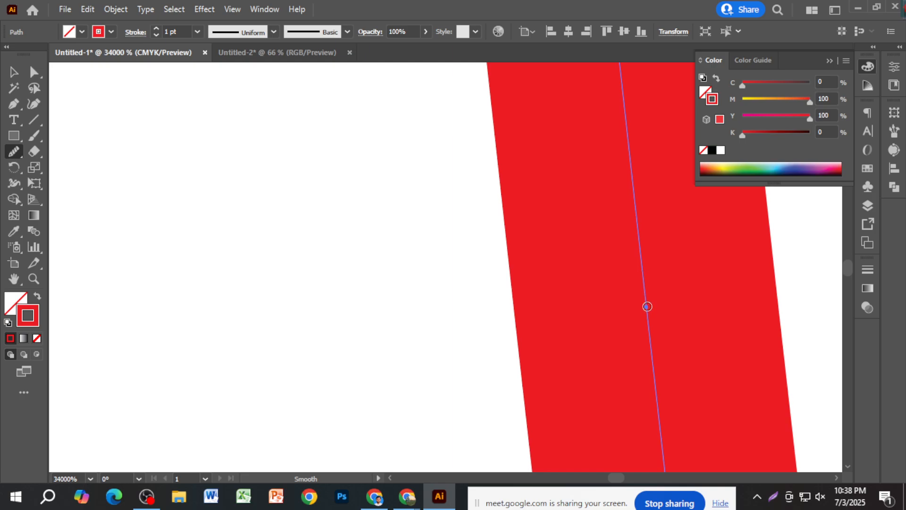
{"action": "left_click_drag", "start_coordinate": [646, 305], "coordinate": [658, 386]}
{"action": "scroll", "coordinate": [656, 370], "scroll_direction": "down", "scroll_amount": 4}
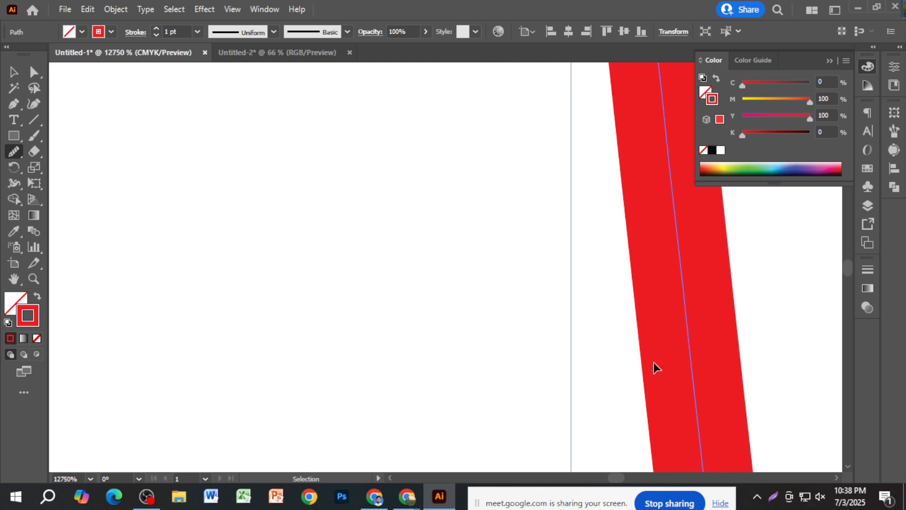
{"action": "mouse_move", "coordinate": [631, 287]}
{"action": "left_mouse_down"}
{"action": "mouse_move", "coordinate": [615, 231]}
{"action": "mouse_move", "coordinate": [618, 253]}
{"action": "left_mouse_up"}
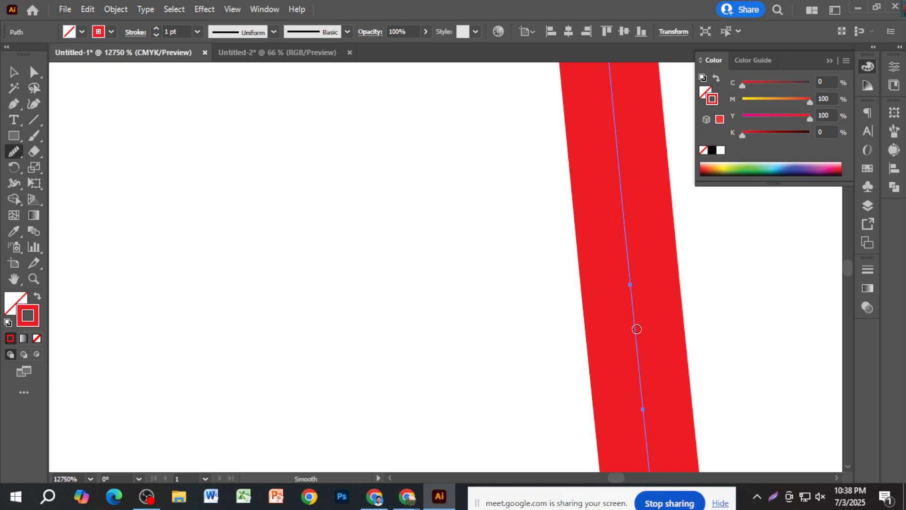
{"action": "mouse_move", "coordinate": [630, 289]}
{"action": "left_mouse_down"}
{"action": "mouse_move", "coordinate": [630, 316]}
{"action": "mouse_move", "coordinate": [628, 264]}
{"action": "left_mouse_up"}
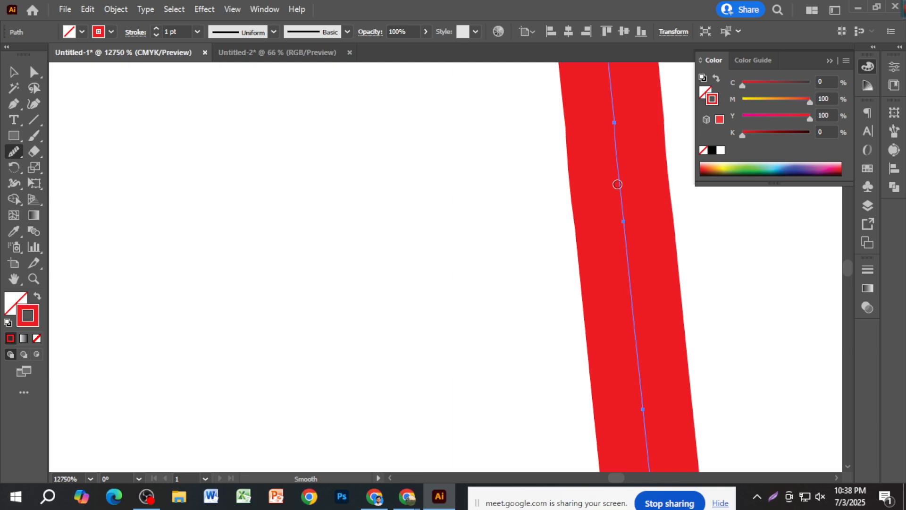
Step: Smooth the slanted stroke's upper section along its path with three further Smooth tool passes
{"action": "left_click_drag", "start_coordinate": [613, 122], "coordinate": [612, 138]}
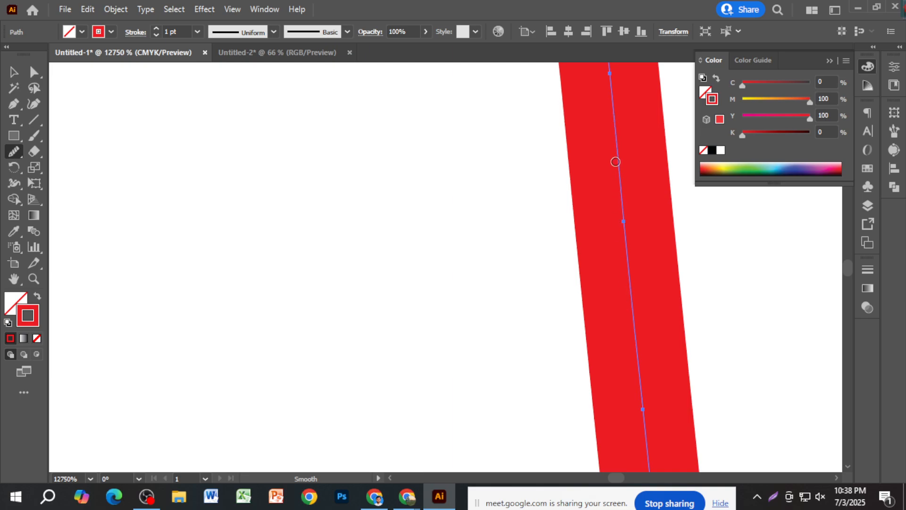
{"action": "mouse_move", "coordinate": [624, 222]}
{"action": "left_mouse_down"}
{"action": "mouse_move", "coordinate": [628, 283]}
{"action": "mouse_move", "coordinate": [623, 249]}
{"action": "left_mouse_up"}
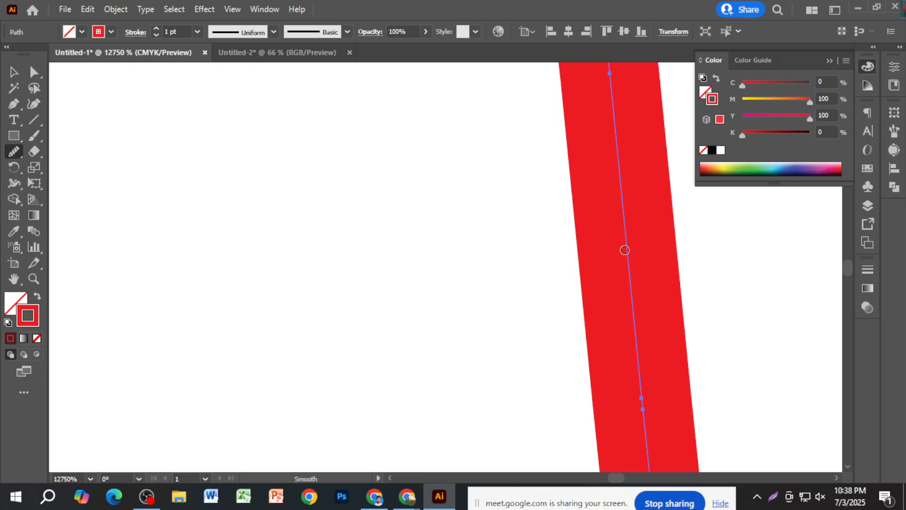
{"action": "mouse_move", "coordinate": [642, 397]}
{"action": "left_mouse_down"}
{"action": "mouse_move", "coordinate": [636, 282]}
{"action": "mouse_move", "coordinate": [601, 81]}
{"action": "mouse_move", "coordinate": [607, 71]}
{"action": "mouse_move", "coordinate": [609, 77]}
{"action": "left_mouse_up"}
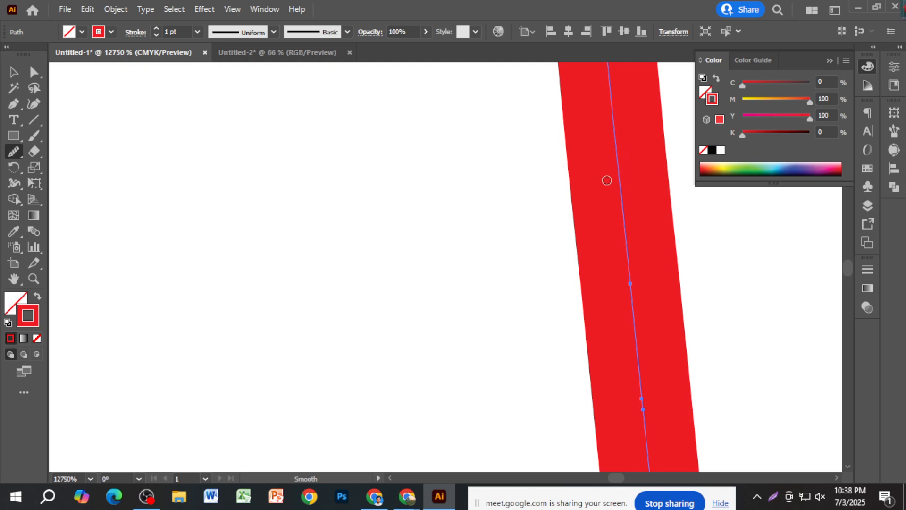
Step: Draw a short horizontal Pencil stroke in the empty area to the left of the slanted stroke
{"action": "left_click", "coordinate": [13, 153]}
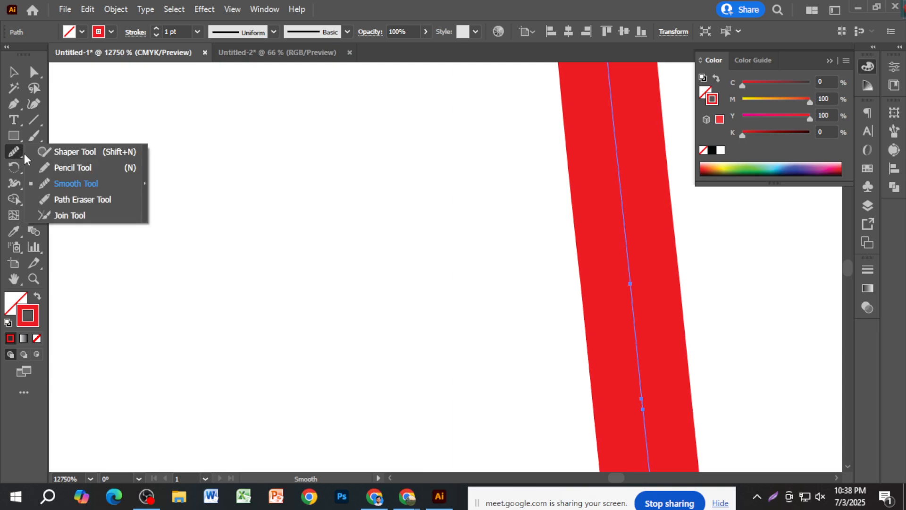
{"action": "left_click", "coordinate": [89, 170]}
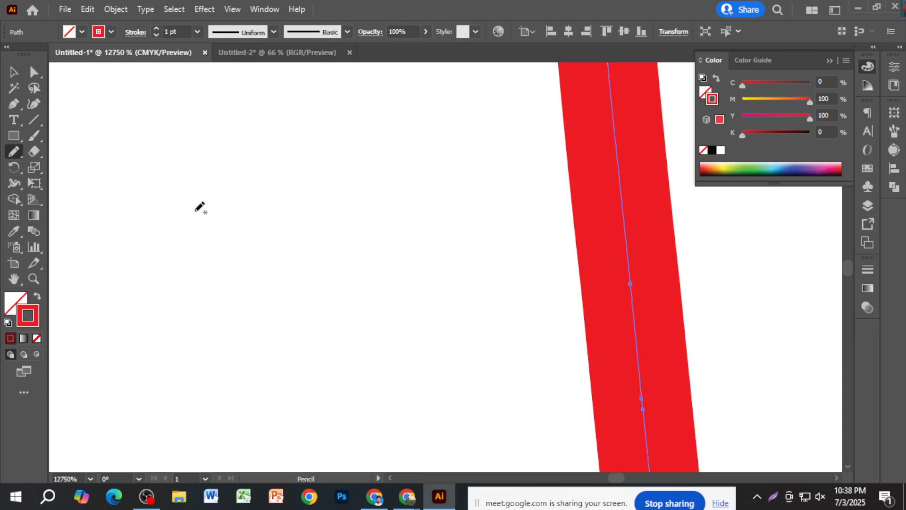
{"action": "left_click_drag", "start_coordinate": [152, 253], "coordinate": [409, 255]}
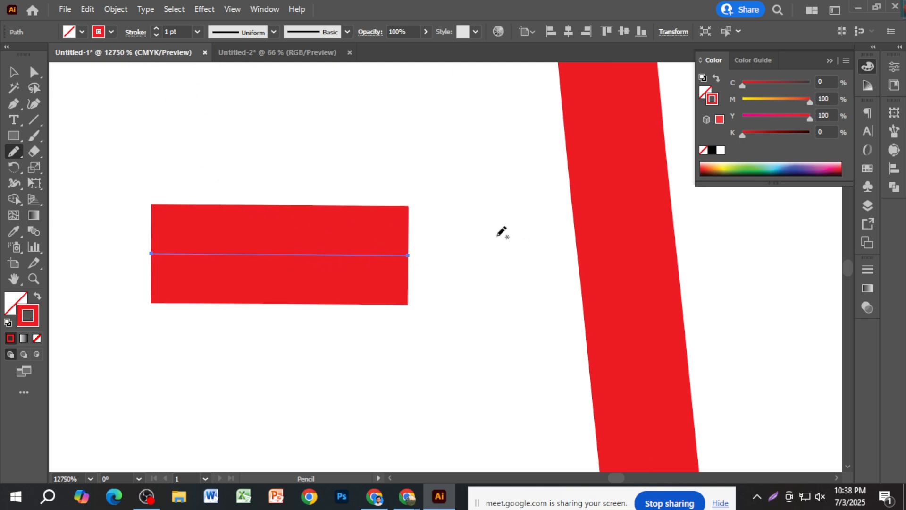
Step: Draw a short vertical Pencil stroke to the left of the short horizontal stroke
{"action": "key", "text": "ctrl+minus"}
{"action": "key", "text": "ctrl+minus"}
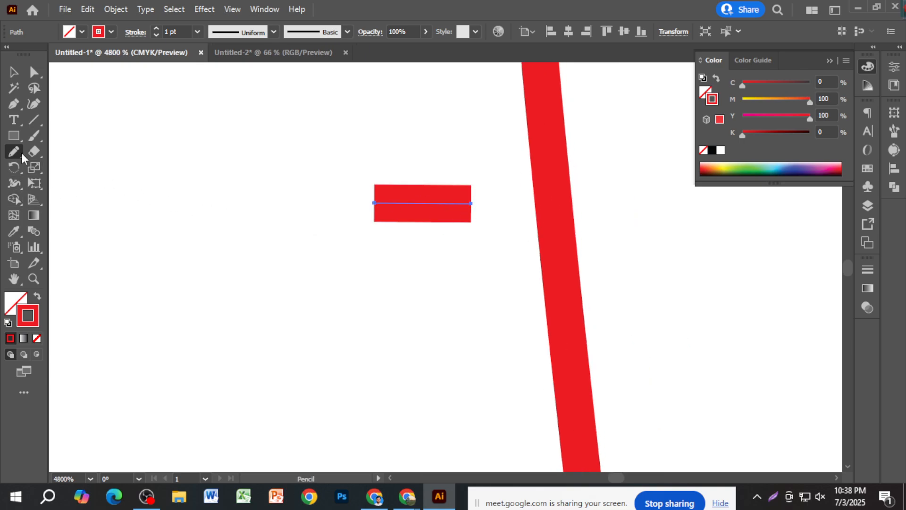
{"action": "left_click_drag", "start_coordinate": [16, 156], "coordinate": [76, 166]}
{"action": "left_click_drag", "start_coordinate": [185, 168], "coordinate": [186, 323]}
{"action": "key", "text": "ctrl+plus"}
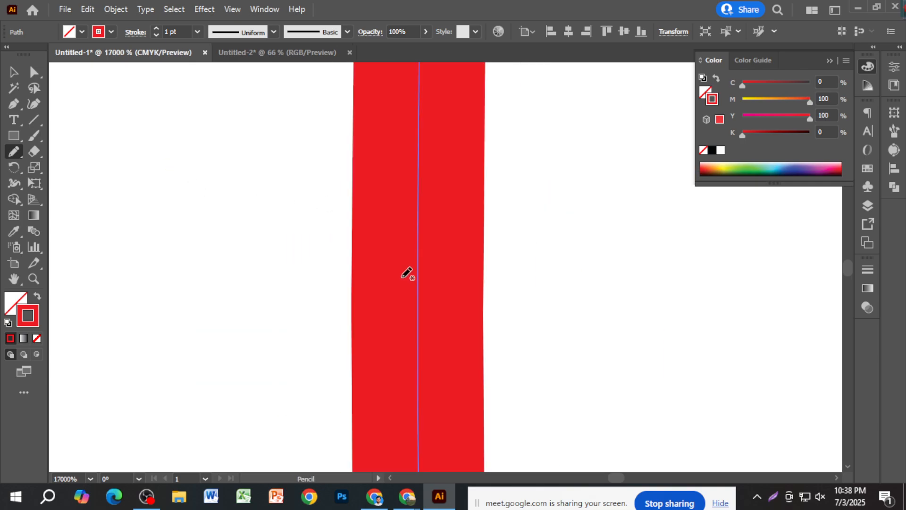
Step: Smooth the vertical stroke around its middle anchor point, upward and downward along the path
{"action": "scroll", "coordinate": [402, 277], "scroll_direction": "up", "scroll_amount": 5}
{"action": "left_click", "coordinate": [8, 156]}
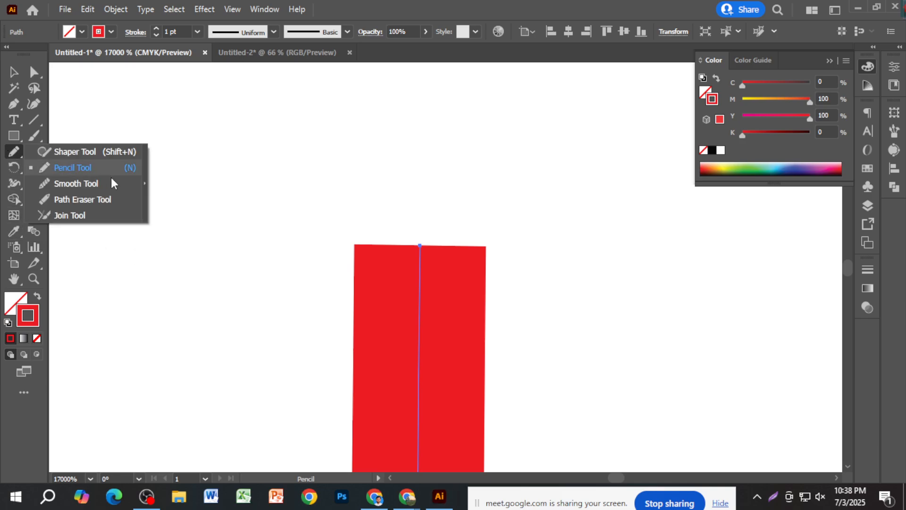
{"action": "left_click", "coordinate": [105, 182]}
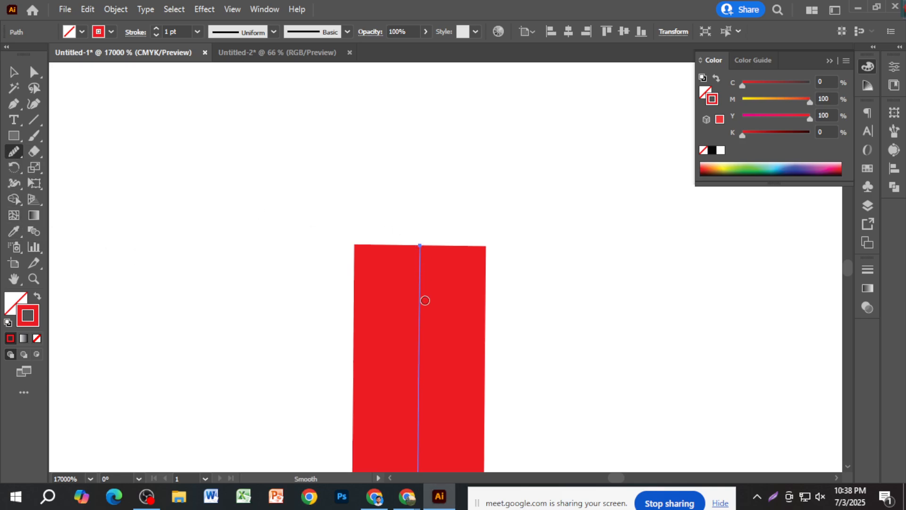
{"action": "scroll", "coordinate": [425, 307], "scroll_direction": "down", "scroll_amount": 3}
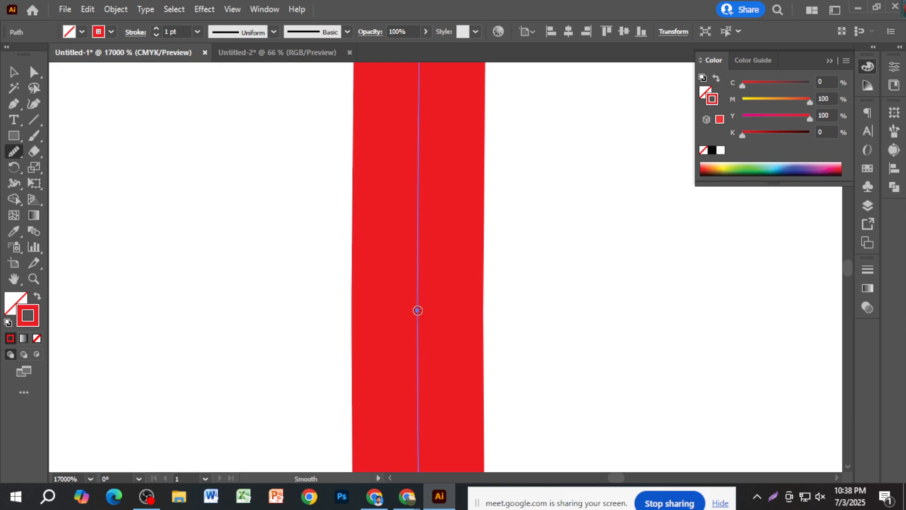
{"action": "left_click_drag", "start_coordinate": [417, 326], "coordinate": [416, 355]}
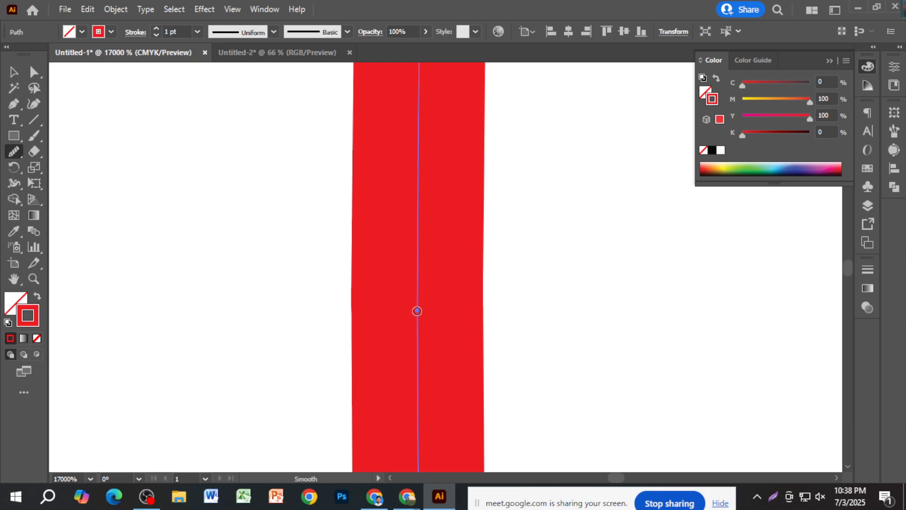
{"action": "left_click_drag", "start_coordinate": [416, 310], "coordinate": [418, 186]}
{"action": "left_click_drag", "start_coordinate": [417, 313], "coordinate": [417, 420]}
{"action": "key", "text": "ctrl+minus"}
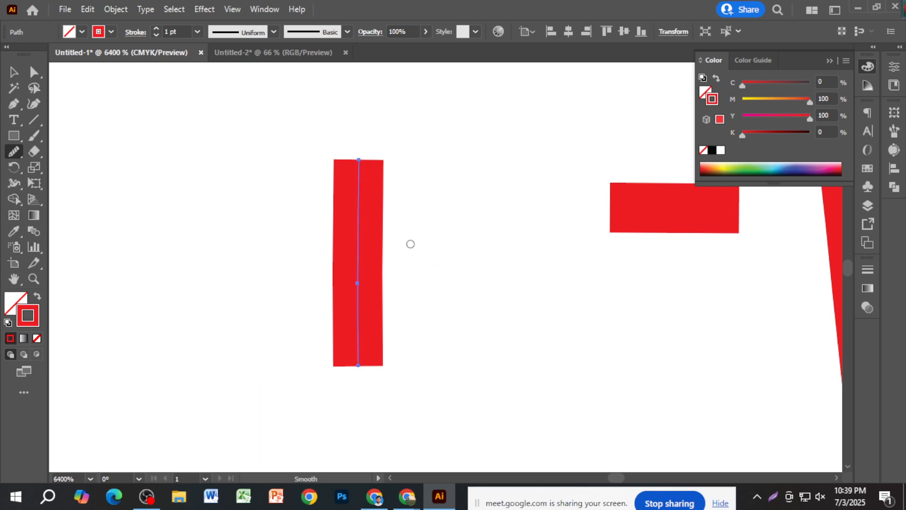
Step: Erase a short section just above the vertical stroke's middle anchor with the Path Eraser, splitting the stroke in two
{"action": "scroll", "coordinate": [383, 184], "scroll_direction": "up", "scroll_amount": 3}
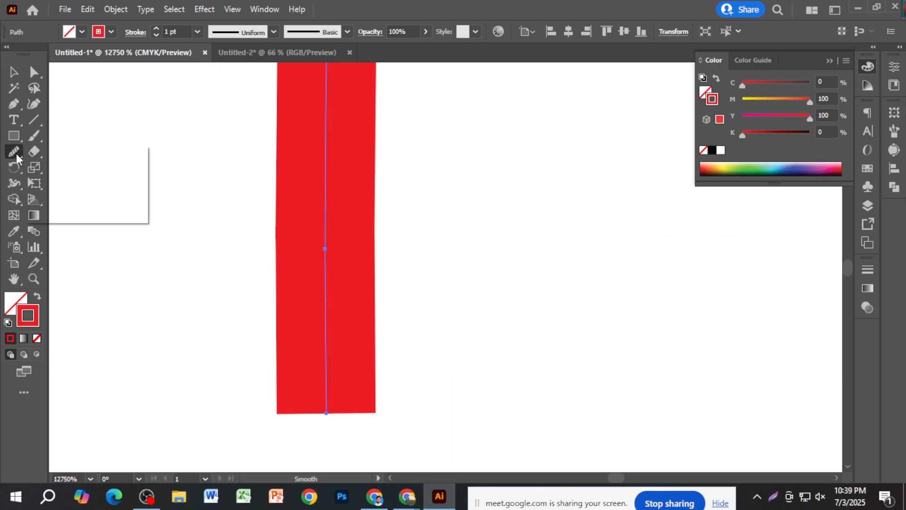
{"action": "left_click", "coordinate": [16, 154]}
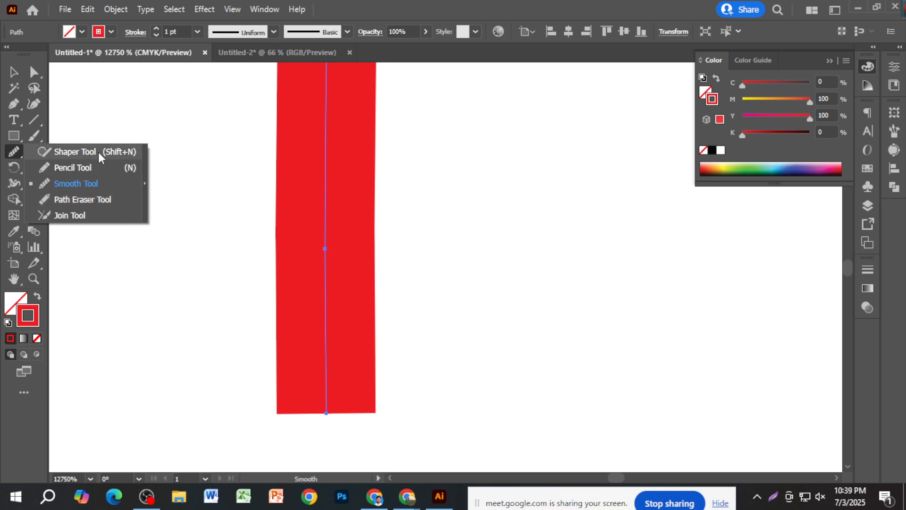
{"action": "left_click", "coordinate": [106, 202]}
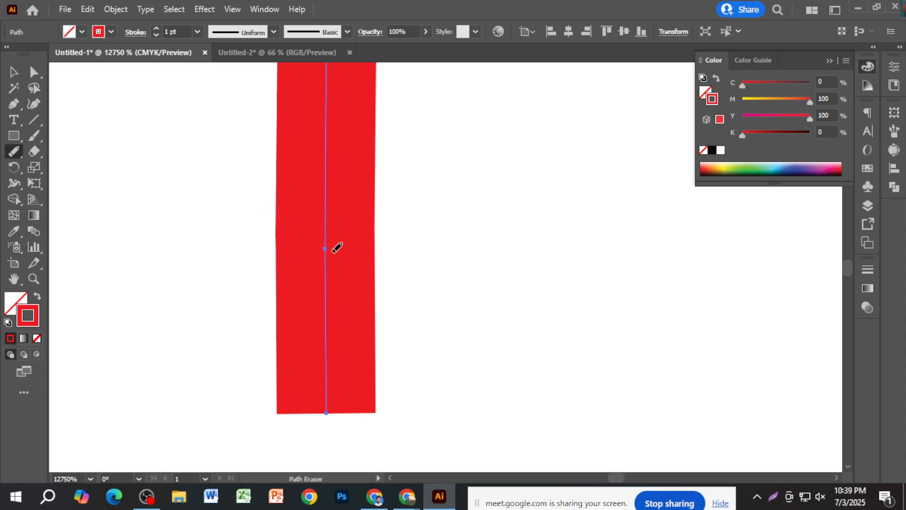
{"action": "left_click_drag", "start_coordinate": [328, 245], "coordinate": [332, 210]}
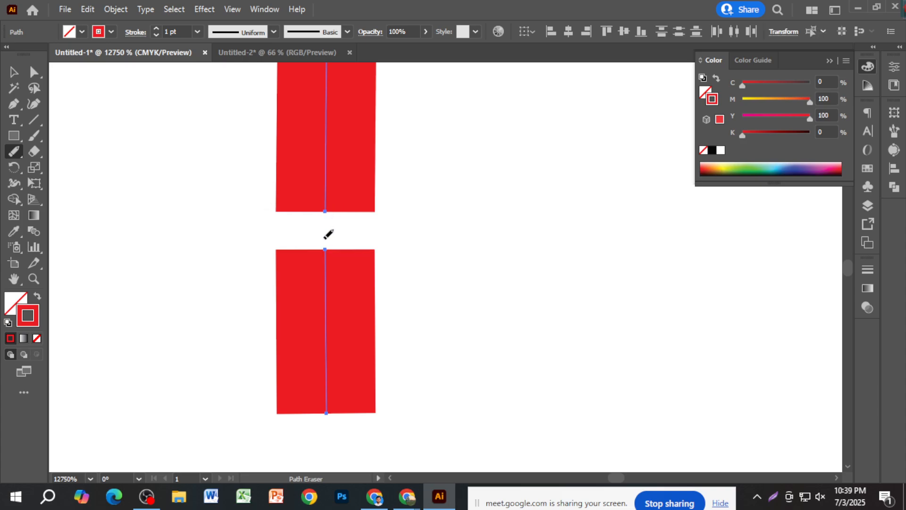
{"action": "scroll", "coordinate": [350, 269], "scroll_direction": "up", "scroll_amount": 4}
{"action": "scroll", "coordinate": [360, 278], "scroll_direction": "down", "scroll_amount": 2}
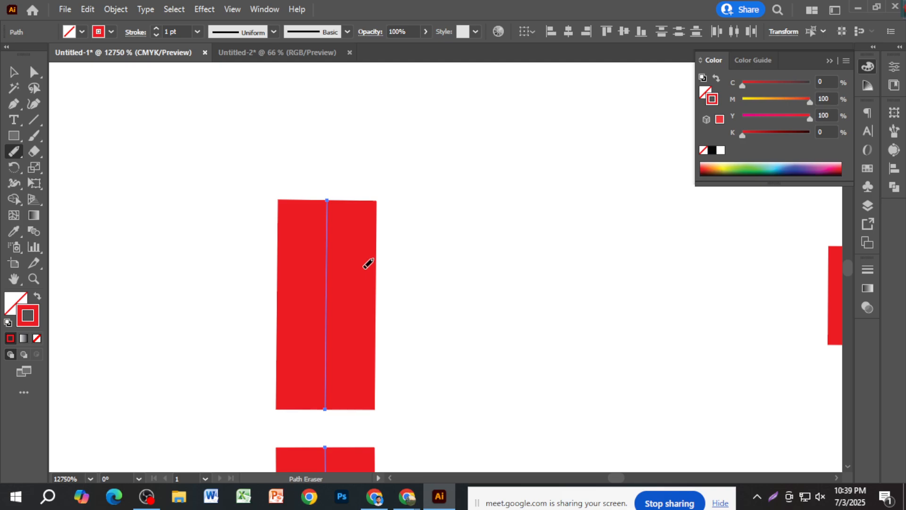
{"action": "scroll", "coordinate": [366, 268], "scroll_direction": "down", "scroll_amount": 1}
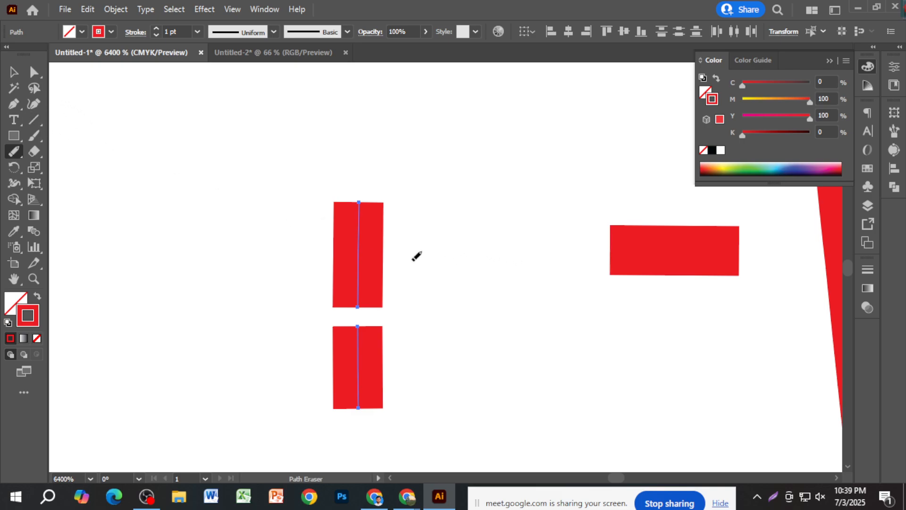
Step: Set the Polygon tool to 10 sides and draw a small tilted polygon above and left of the split vertical stroke
{"action": "left_click", "coordinate": [13, 71]}
{"action": "left_click", "coordinate": [19, 149]}
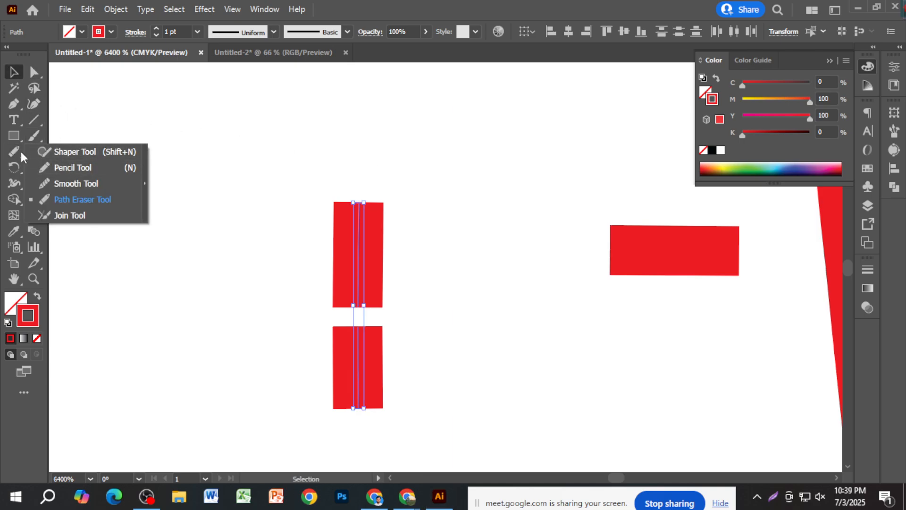
{"action": "left_click", "coordinate": [16, 135]}
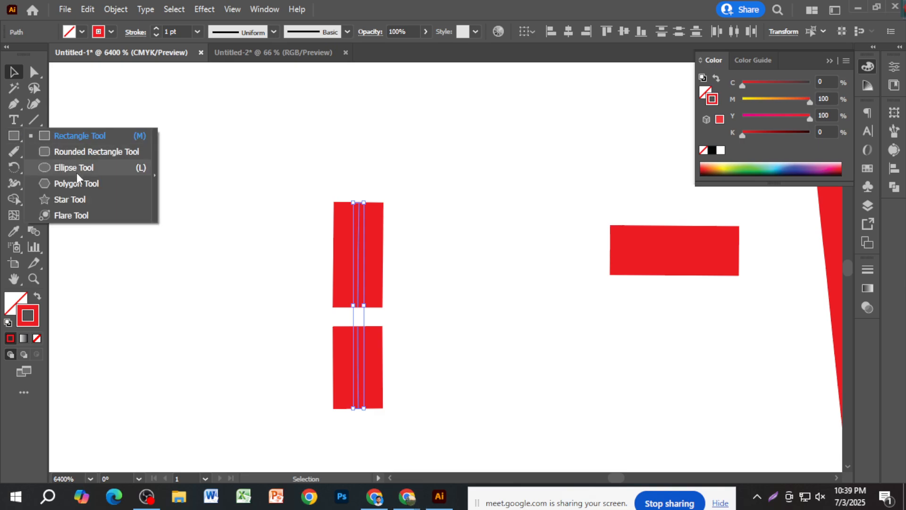
{"action": "left_click", "coordinate": [77, 180]}
{"action": "left_click", "coordinate": [178, 186]}
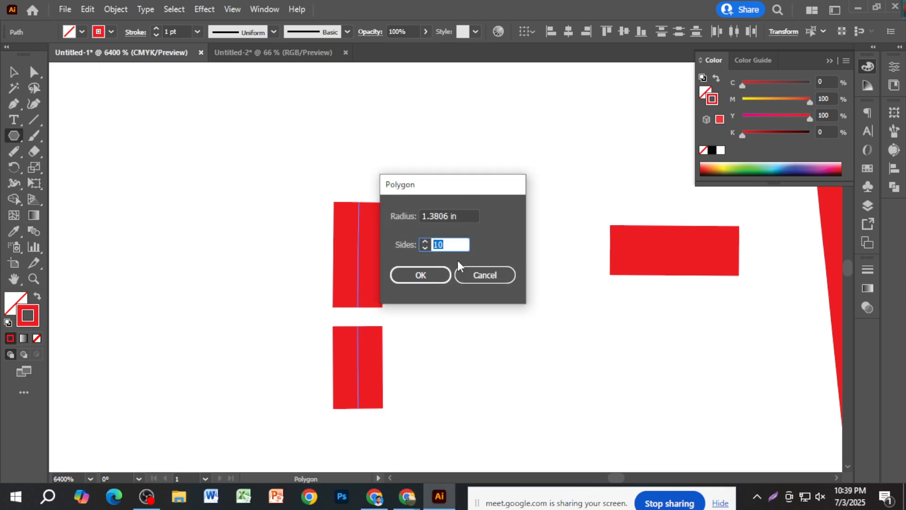
{"action": "left_click", "coordinate": [437, 276]}
{"action": "left_click_drag", "start_coordinate": [191, 161], "coordinate": [273, 218]}
{"action": "scroll", "coordinate": [278, 218], "scroll_direction": "up", "scroll_amount": 3}
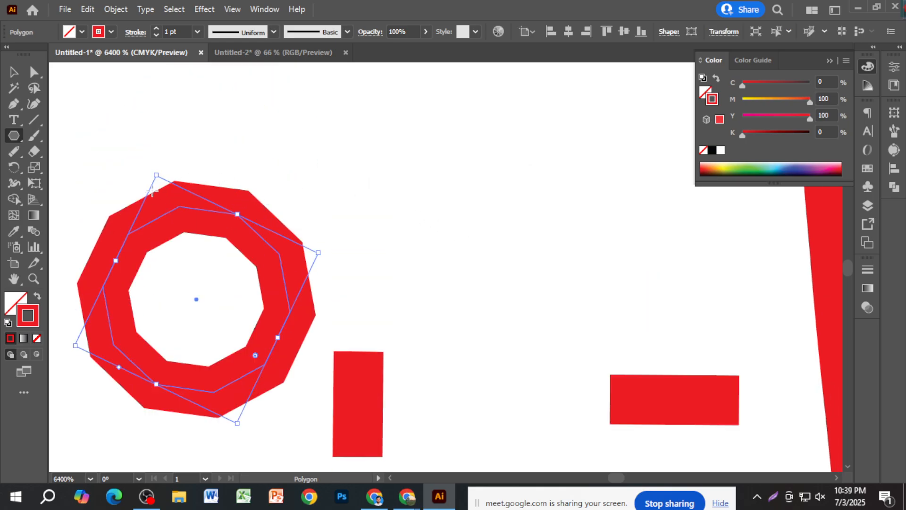
Step: Cut the 10-sided polygon's outline at two neighbouring upper-right corners with the Path Eraser
{"action": "left_click", "coordinate": [13, 72]}
{"action": "left_click", "coordinate": [289, 187]}
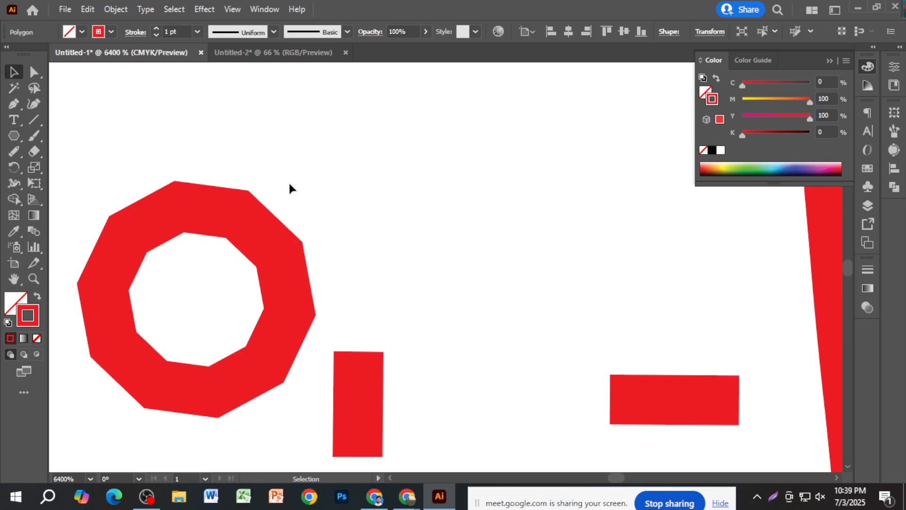
{"action": "left_click", "coordinate": [248, 228]}
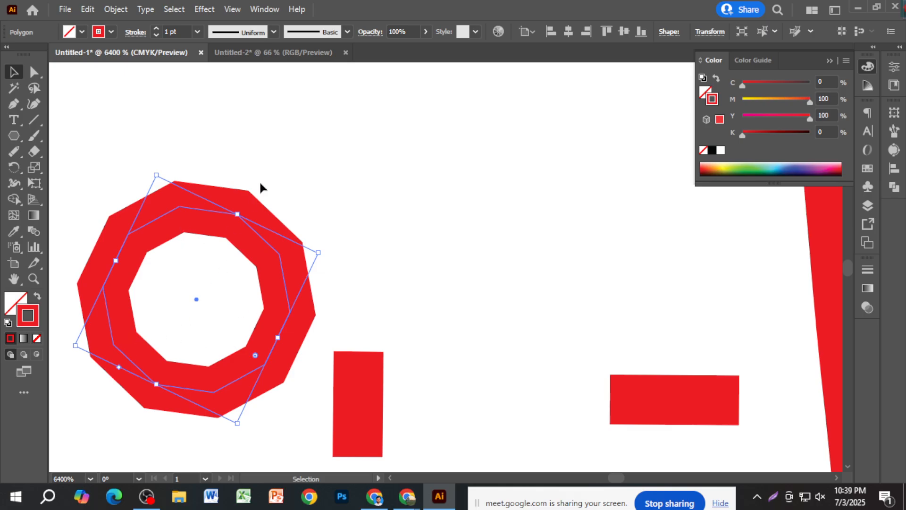
{"action": "mouse_move", "coordinate": [13, 152]}
{"action": "left_mouse_down"}
{"action": "mouse_move", "coordinate": [50, 191]}
{"action": "mouse_move", "coordinate": [93, 200]}
{"action": "left_mouse_up"}
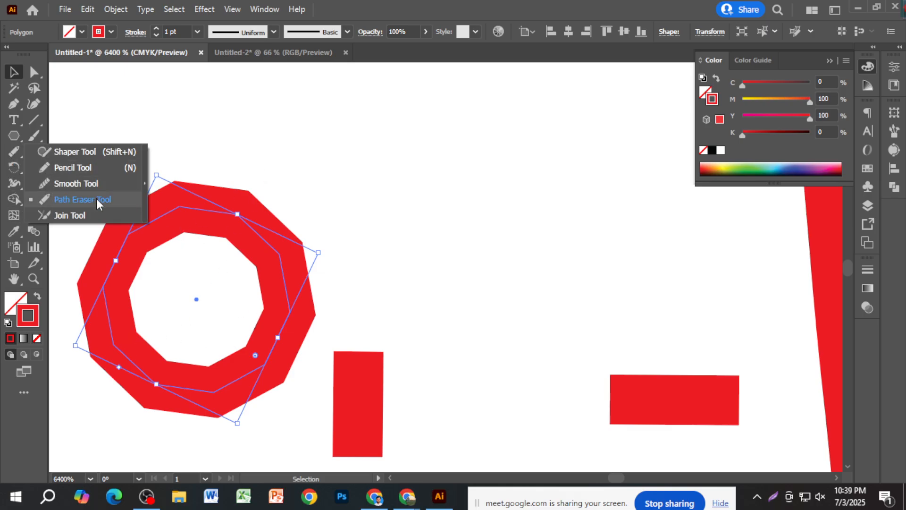
{"action": "left_click", "coordinate": [121, 201]}
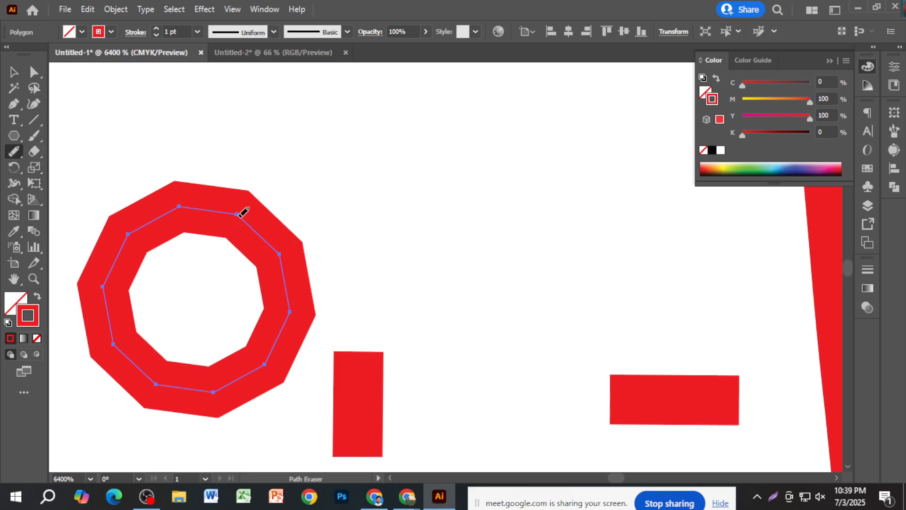
{"action": "left_click_drag", "start_coordinate": [239, 213], "coordinate": [232, 238]}
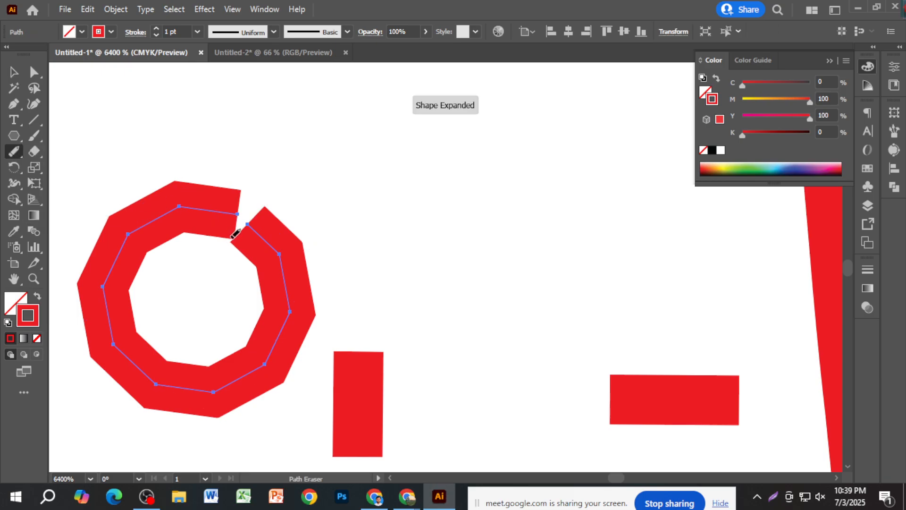
{"action": "left_click_drag", "start_coordinate": [283, 248], "coordinate": [435, 221]}
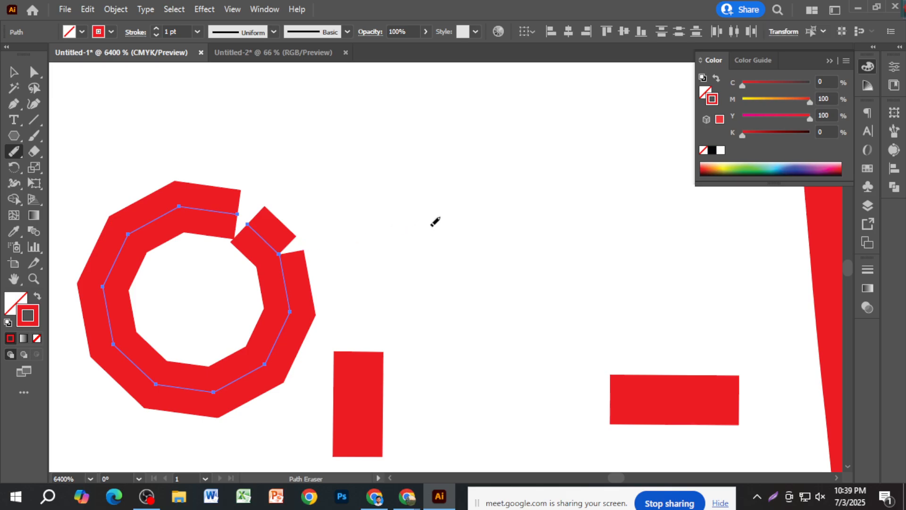
Step: Draw a short horizontal line segment above the split vertical stroke
{"action": "left_click", "coordinate": [16, 152]}
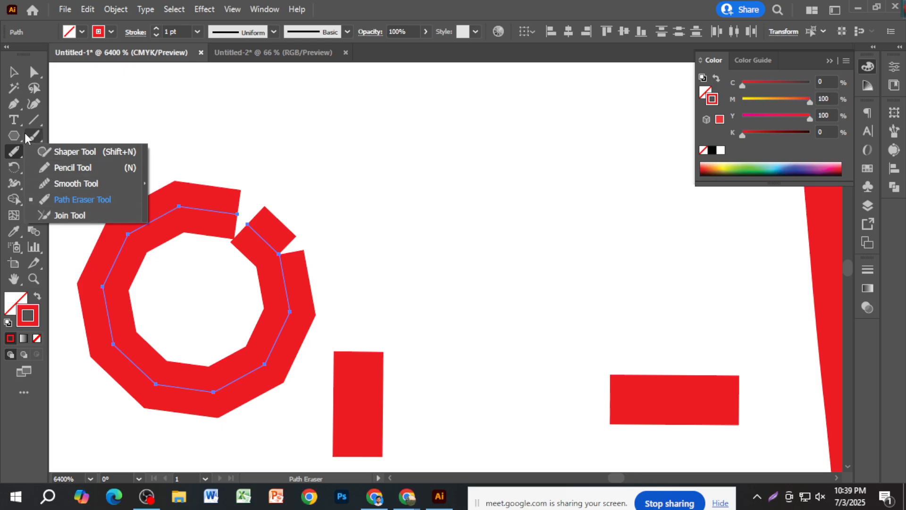
{"action": "left_click", "coordinate": [14, 74]}
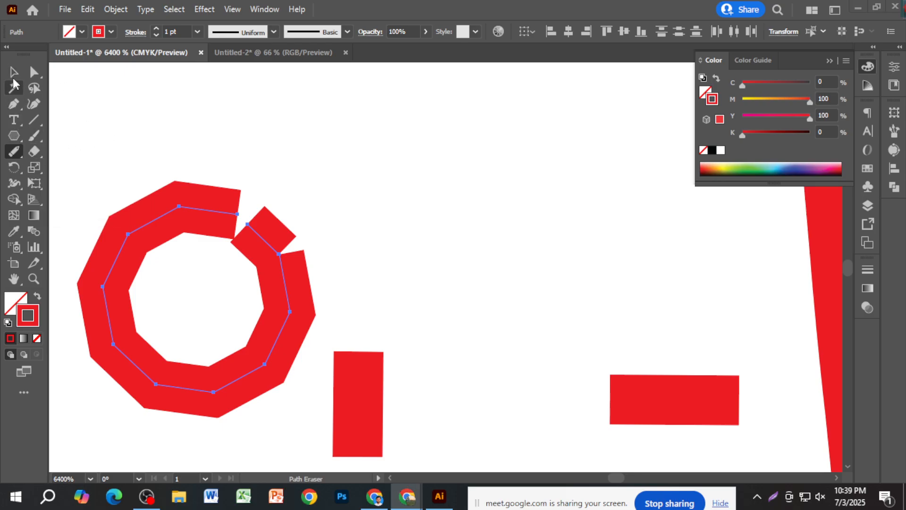
{"action": "left_click", "coordinate": [34, 120]}
{"action": "left_click_drag", "start_coordinate": [304, 166], "coordinate": [409, 165]}
{"action": "scroll", "coordinate": [415, 172], "scroll_direction": "down", "scroll_amount": 10}
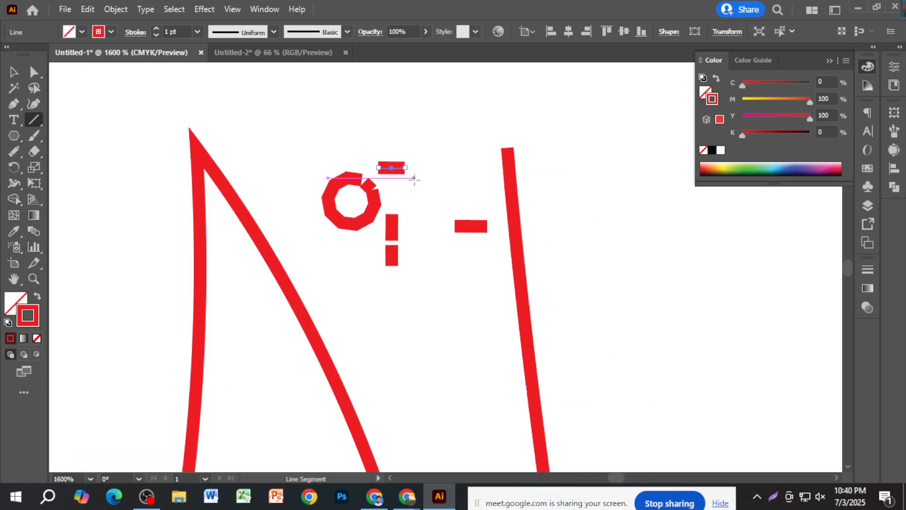
Step: Draw a horizontal line segment between the large outlined polygon and the blue rectangle
{"action": "scroll", "coordinate": [444, 225], "scroll_direction": "down", "scroll_amount": 4}
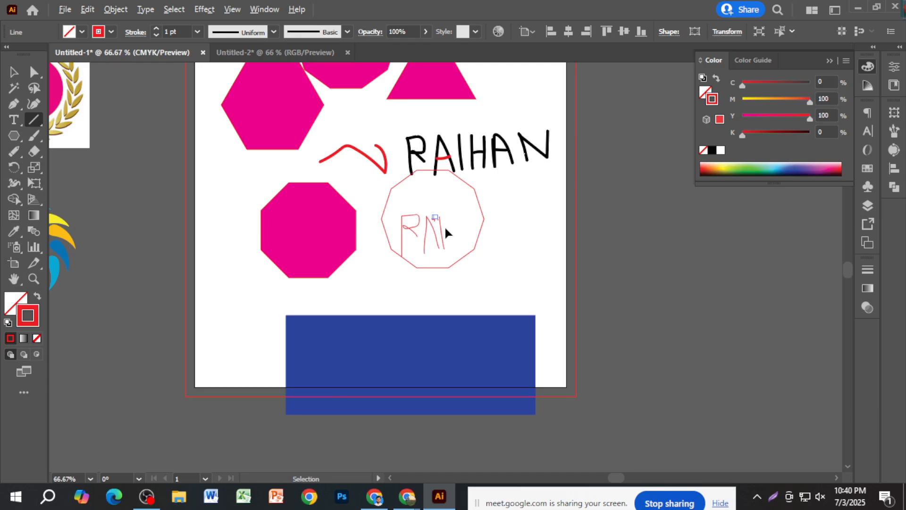
{"action": "scroll", "coordinate": [466, 293], "scroll_direction": "up", "scroll_amount": 3}
{"action": "left_click_drag", "start_coordinate": [299, 320], "coordinate": [398, 320]}
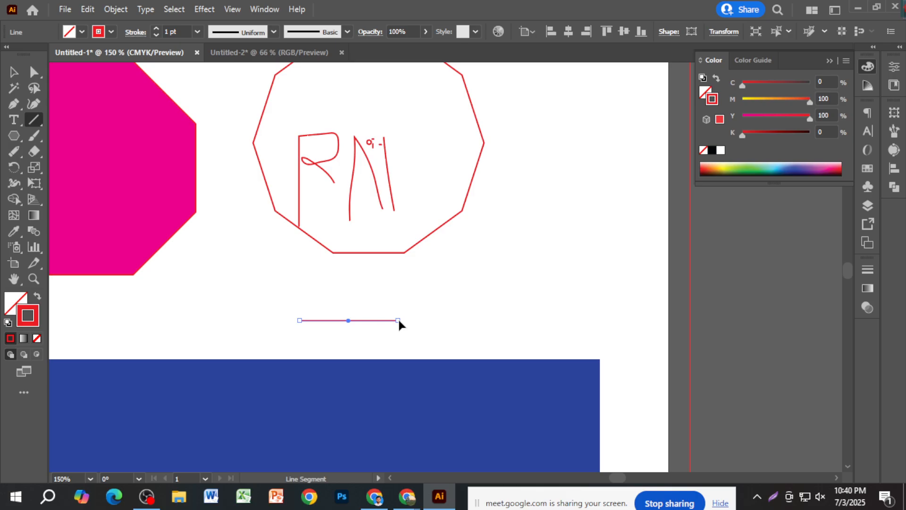
{"action": "scroll", "coordinate": [398, 318], "scroll_direction": "up", "scroll_amount": 6}
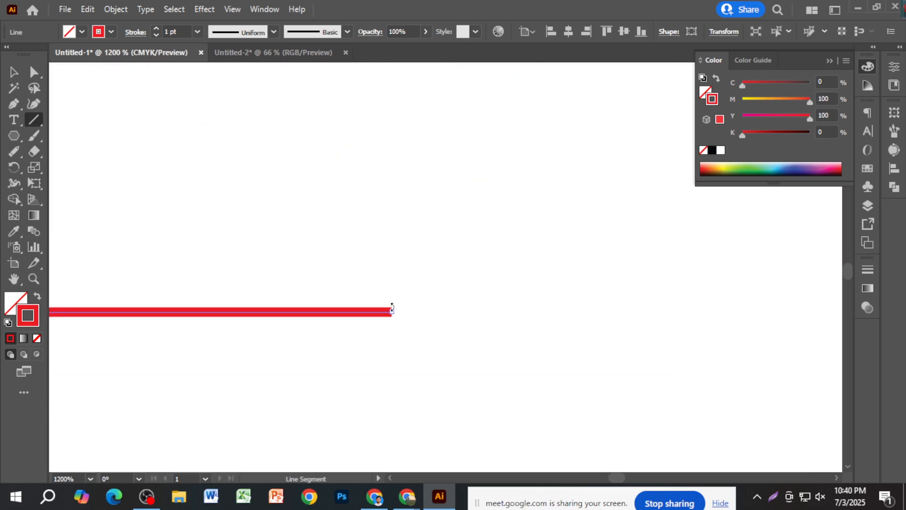
Step: Draw a short 45-degree diagonal line segment and move its lower end onto the right end of the horizontal line
{"action": "mouse_move", "coordinate": [485, 175]}
{"action": "left_mouse_down"}
{"action": "mouse_move", "coordinate": [405, 310]}
{"action": "mouse_move", "coordinate": [382, 309]}
{"action": "left_mouse_up"}
{"action": "left_click", "coordinate": [14, 71]}
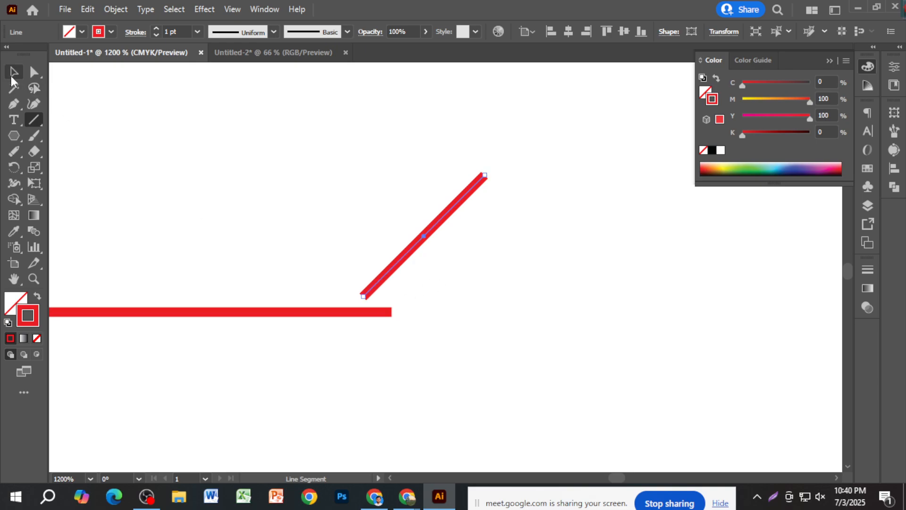
{"action": "left_click", "coordinate": [419, 247]}
{"action": "left_click_drag", "start_coordinate": [397, 267], "coordinate": [420, 285]}
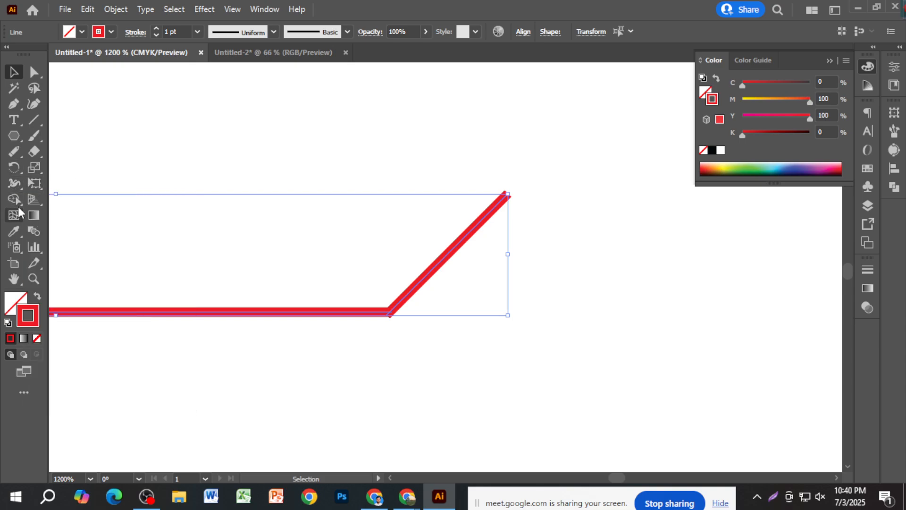
Step: Join the horizontal and diagonal lines at their shared corner with the Join Tool
{"action": "left_click", "coordinate": [16, 164]}
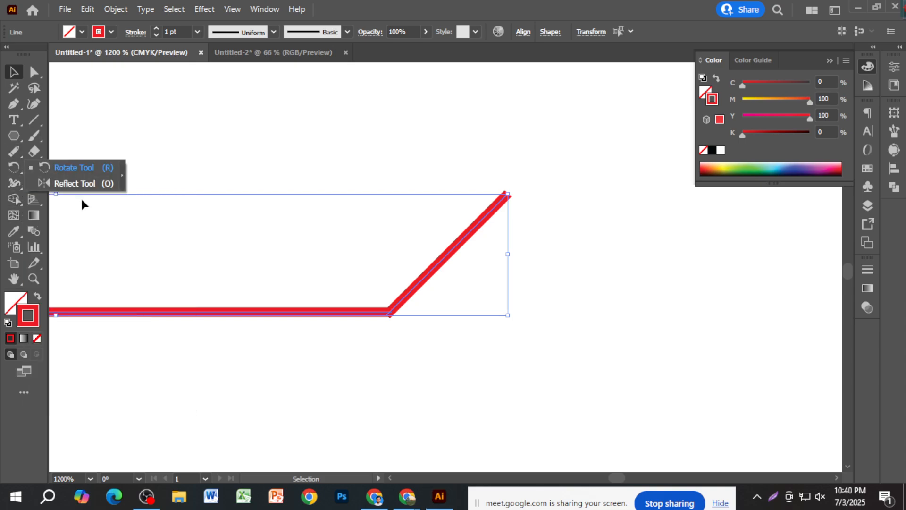
{"action": "left_click", "coordinate": [13, 153]}
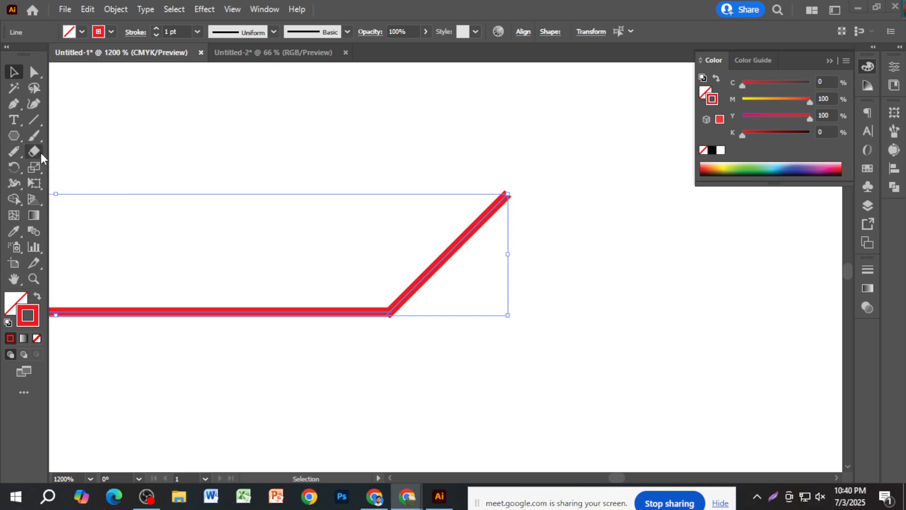
{"action": "left_click", "coordinate": [13, 168]}
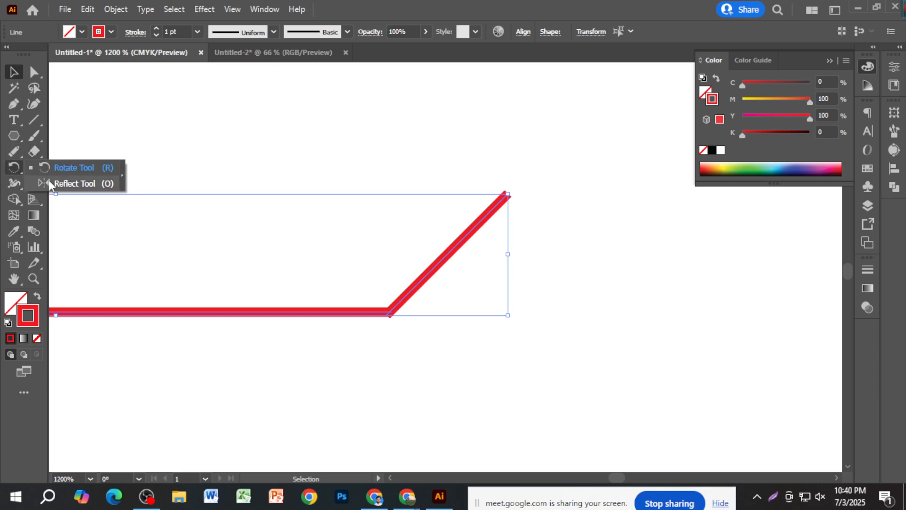
{"action": "left_click", "coordinate": [133, 172]}
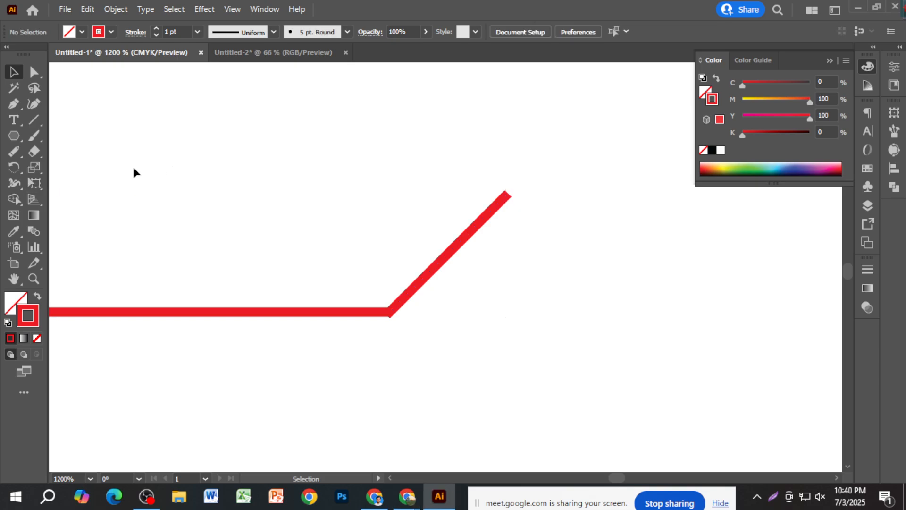
{"action": "left_click", "coordinate": [12, 169]}
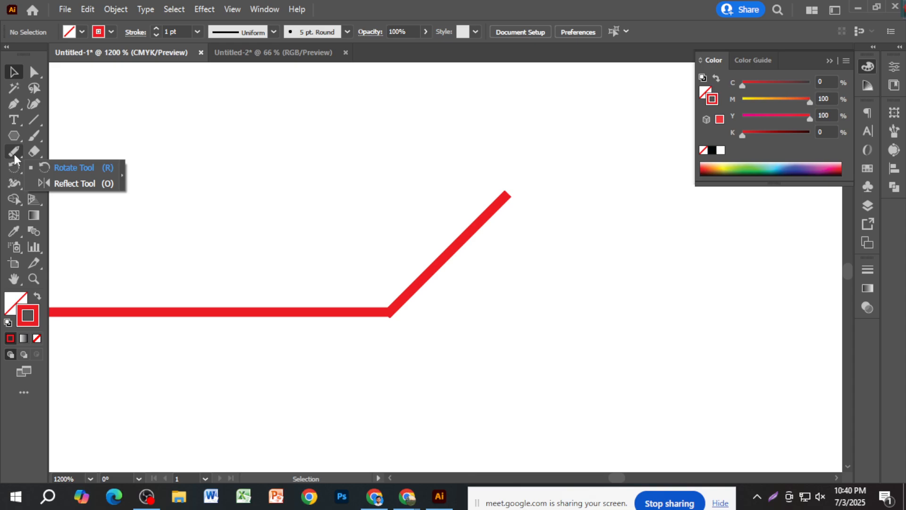
{"action": "left_click", "coordinate": [14, 154]}
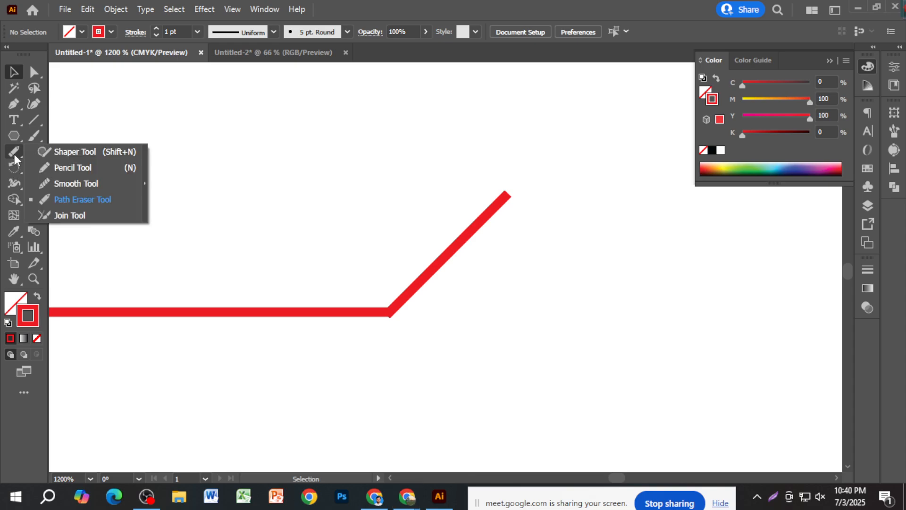
{"action": "left_click", "coordinate": [63, 214]}
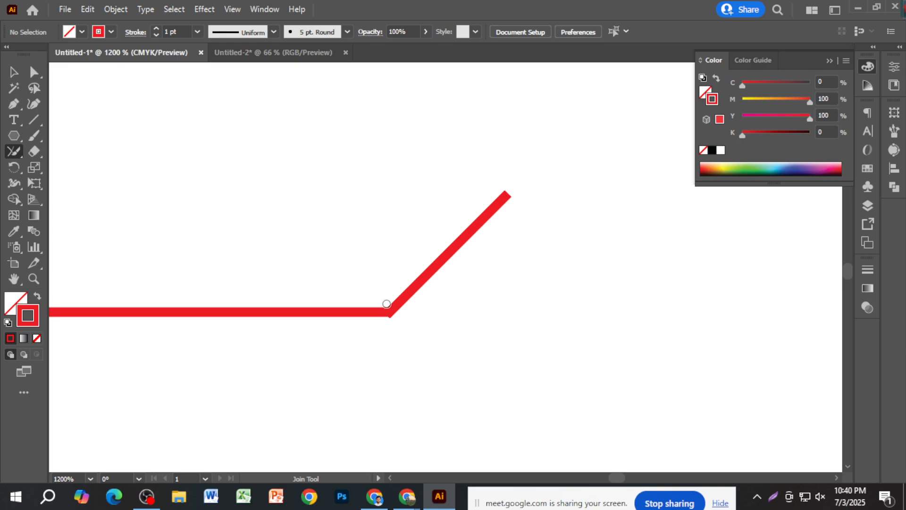
{"action": "left_click_drag", "start_coordinate": [371, 315], "coordinate": [387, 309]}
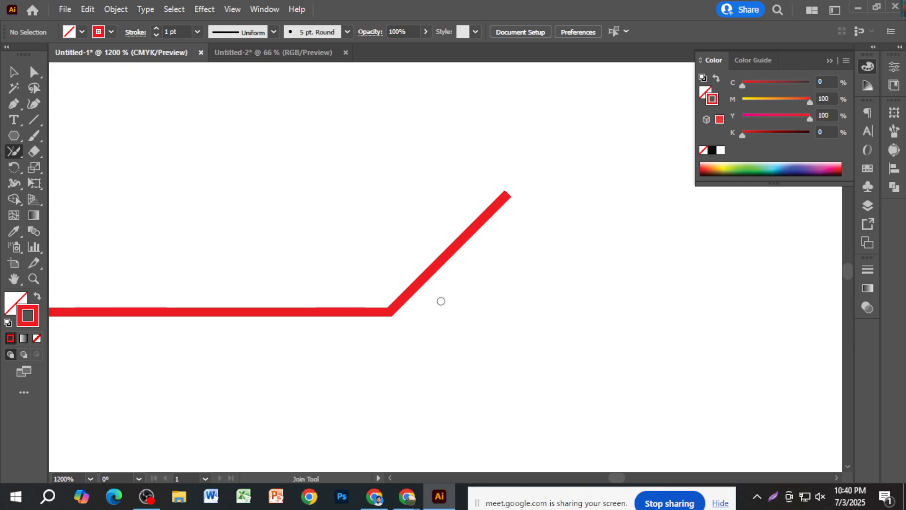
Step: Examine the joined corner up close and select the path to check that both segments belong together
{"action": "scroll", "coordinate": [384, 317], "scroll_direction": "up", "scroll_amount": 10}
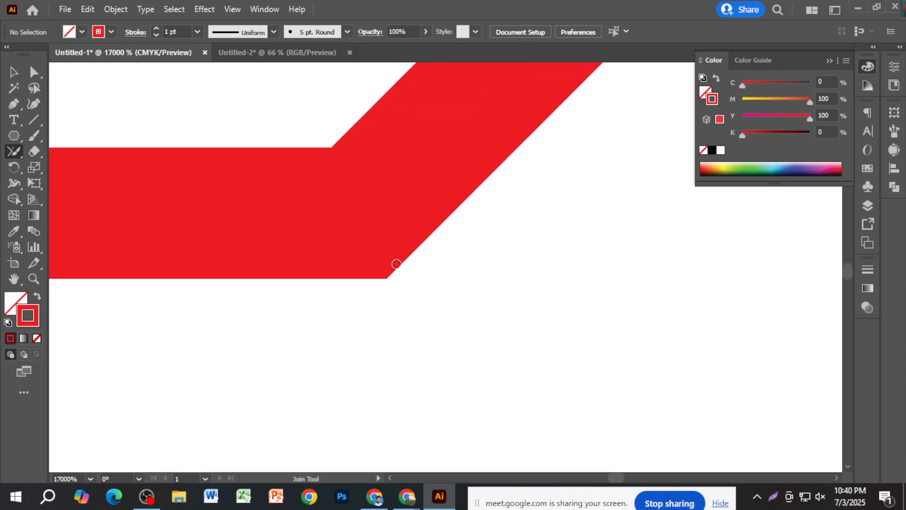
{"action": "scroll", "coordinate": [362, 275], "scroll_direction": "down", "scroll_amount": 10}
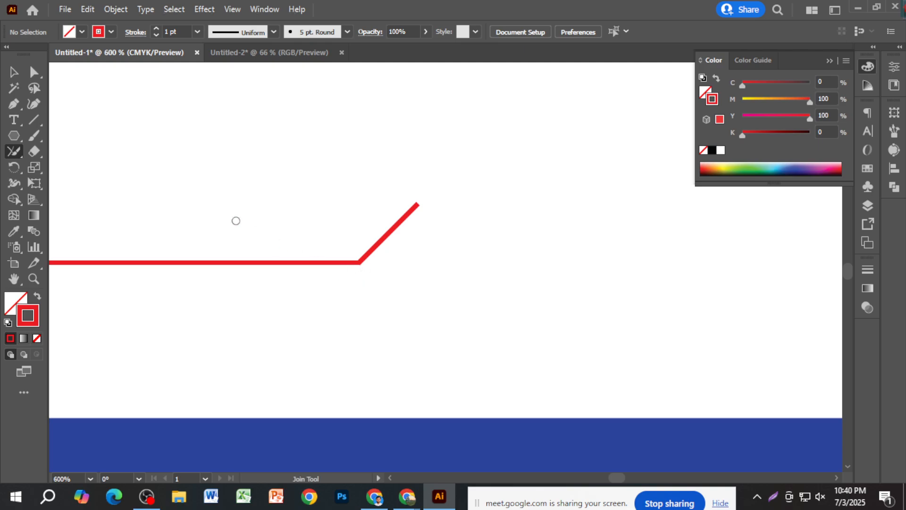
{"action": "left_click", "coordinate": [14, 72]}
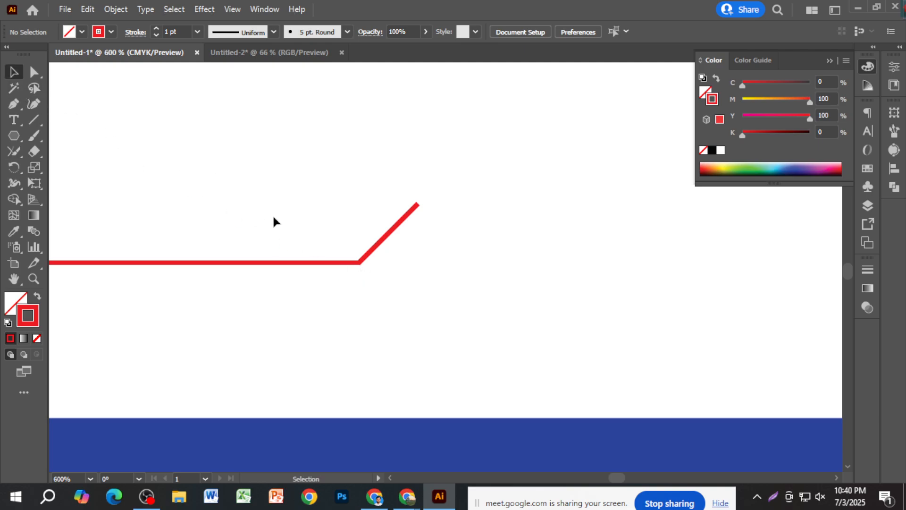
{"action": "left_click_drag", "start_coordinate": [273, 217], "coordinate": [437, 303]}
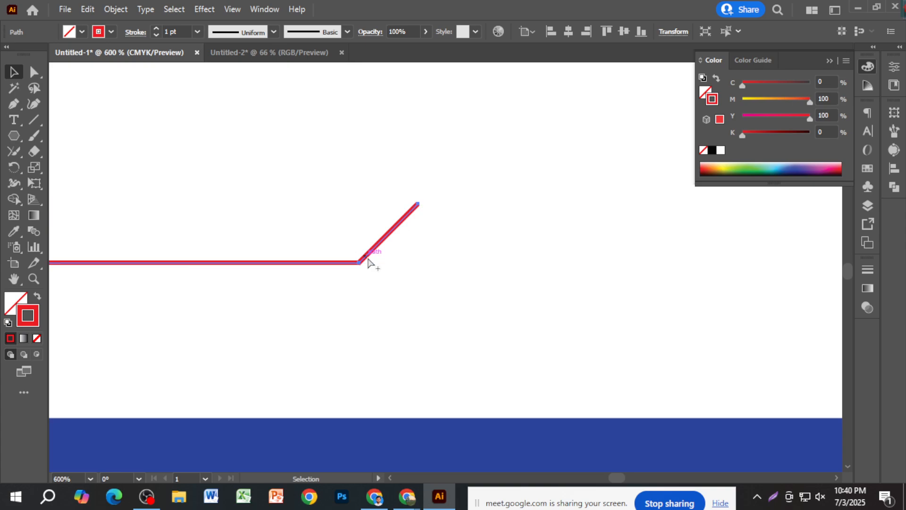
{"action": "scroll", "coordinate": [361, 272], "scroll_direction": "up", "scroll_amount": 10}
{"action": "scroll", "coordinate": [530, 344], "scroll_direction": "up", "scroll_amount": 6}
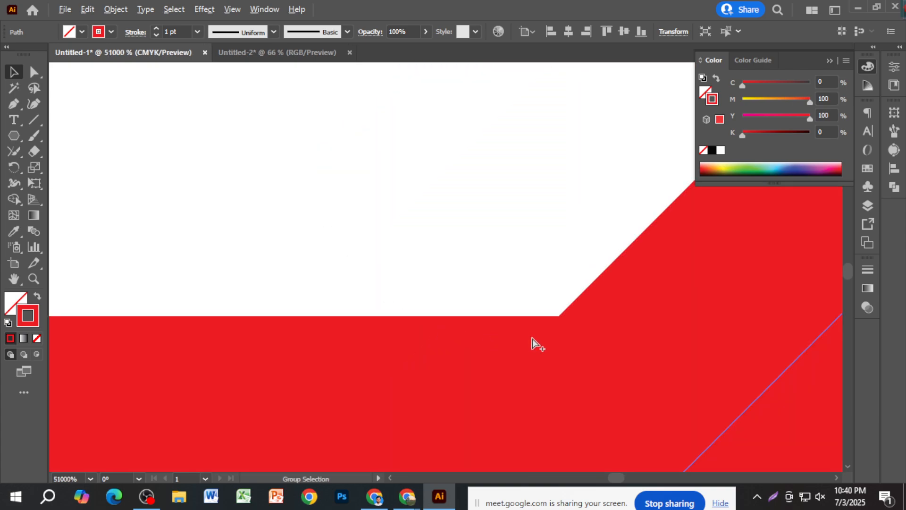
{"action": "scroll", "coordinate": [705, 398], "scroll_direction": "down", "scroll_amount": 15}
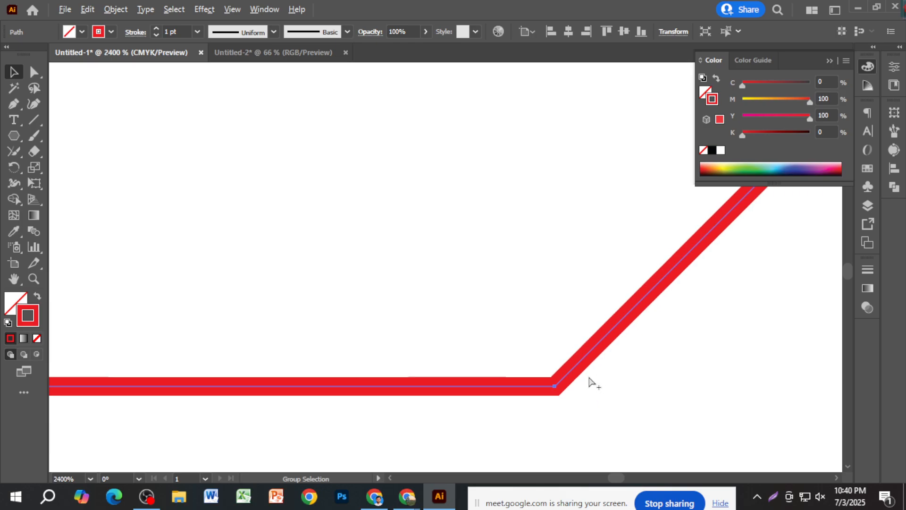
{"action": "scroll", "coordinate": [555, 373], "scroll_direction": "down", "scroll_amount": 2}
{"action": "left_click", "coordinate": [567, 392]}
{"action": "left_click", "coordinate": [500, 371]}
{"action": "left_click_drag", "start_coordinate": [522, 370], "coordinate": [419, 361]}
{"action": "left_click", "coordinate": [523, 365]}
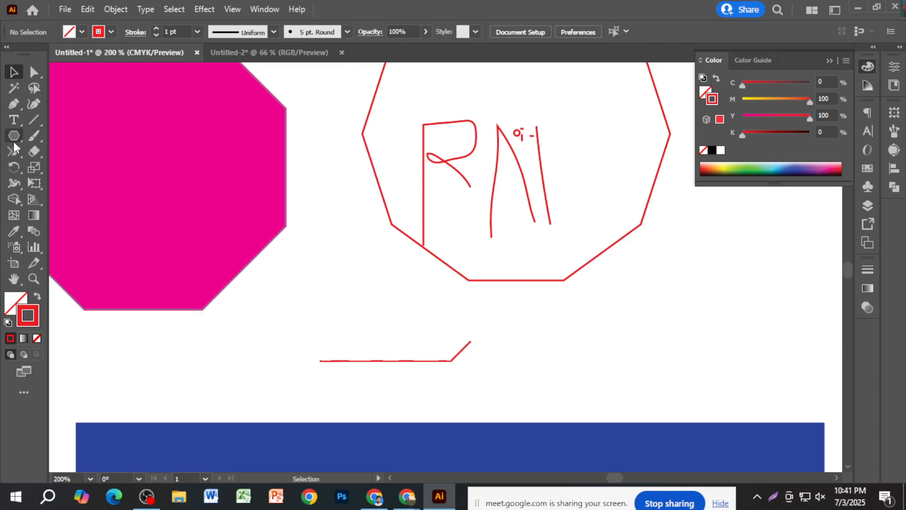
Step: Erase strokes forming a letter R inside the pink octagon and trim its upper-right corner with the Eraser tool
{"action": "left_click_drag", "start_coordinate": [17, 151], "coordinate": [64, 149]}
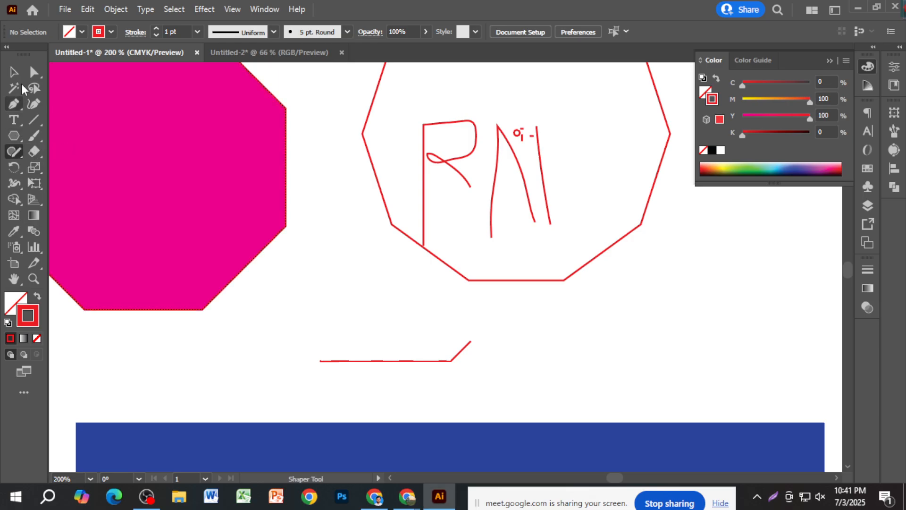
{"action": "left_click", "coordinate": [36, 149]}
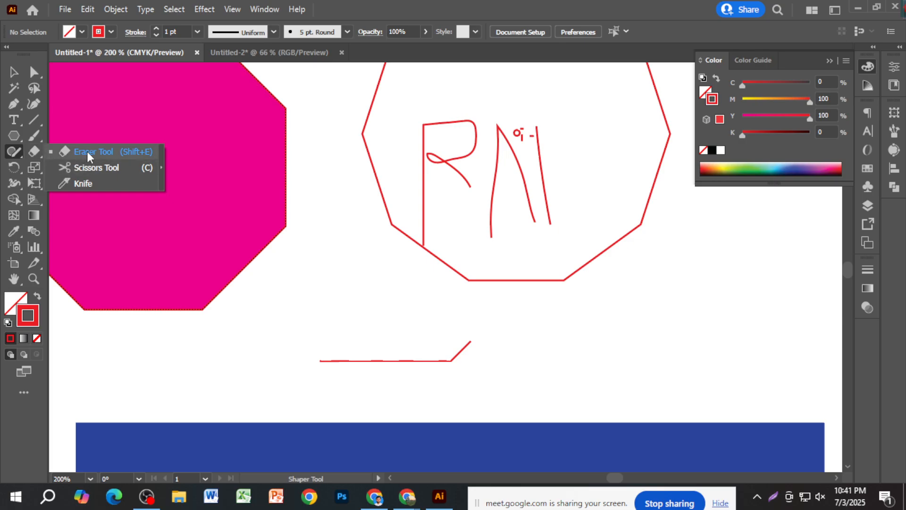
{"action": "left_click", "coordinate": [105, 152]}
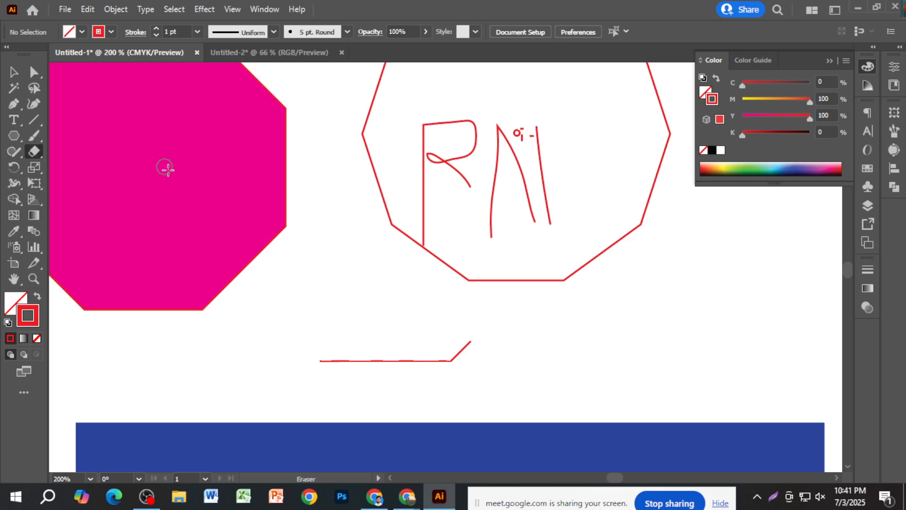
{"action": "left_click_drag", "start_coordinate": [184, 169], "coordinate": [181, 217]}
{"action": "left_click_drag", "start_coordinate": [138, 140], "coordinate": [123, 238]}
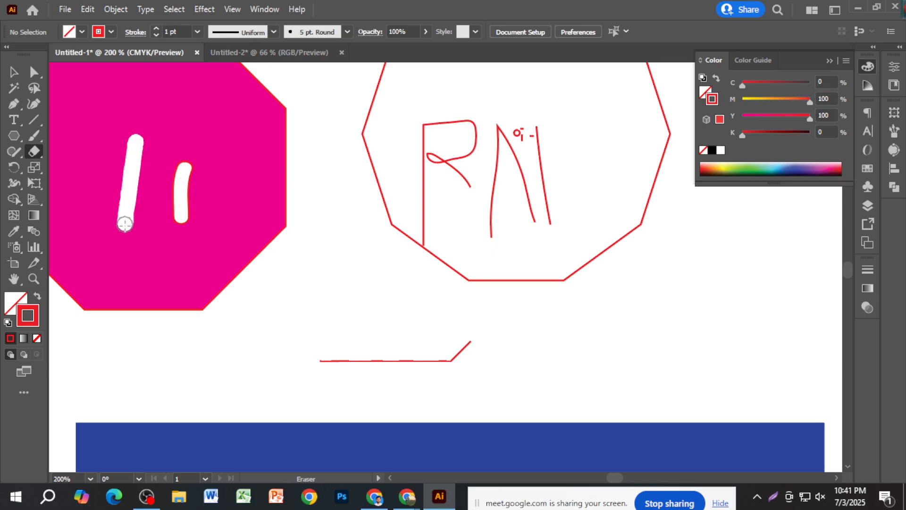
{"action": "mouse_move", "coordinate": [137, 140]}
{"action": "left_mouse_down"}
{"action": "mouse_move", "coordinate": [174, 146]}
{"action": "mouse_move", "coordinate": [147, 183]}
{"action": "mouse_move", "coordinate": [195, 213]}
{"action": "left_mouse_up"}
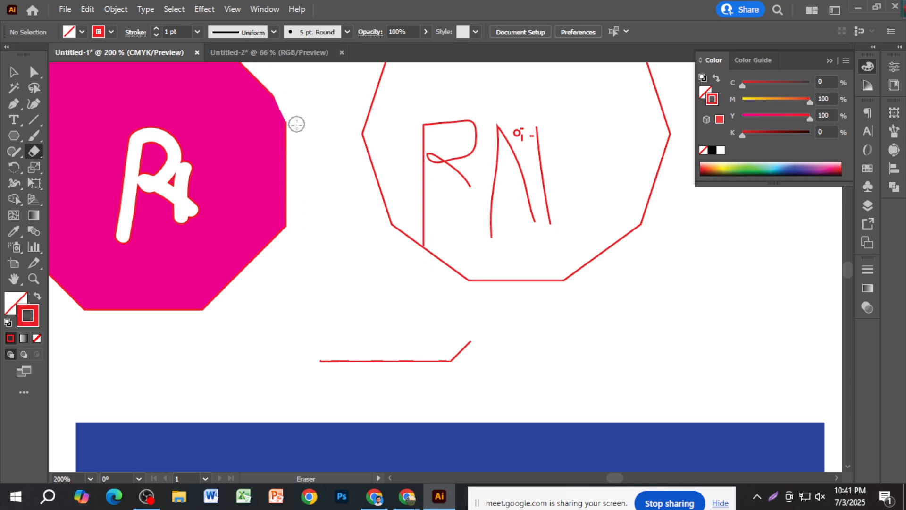
{"action": "mouse_move", "coordinate": [259, 84]}
{"action": "left_mouse_down"}
{"action": "mouse_move", "coordinate": [293, 141]}
{"action": "mouse_move", "coordinate": [251, 67]}
{"action": "mouse_move", "coordinate": [298, 171]}
{"action": "left_mouse_up"}
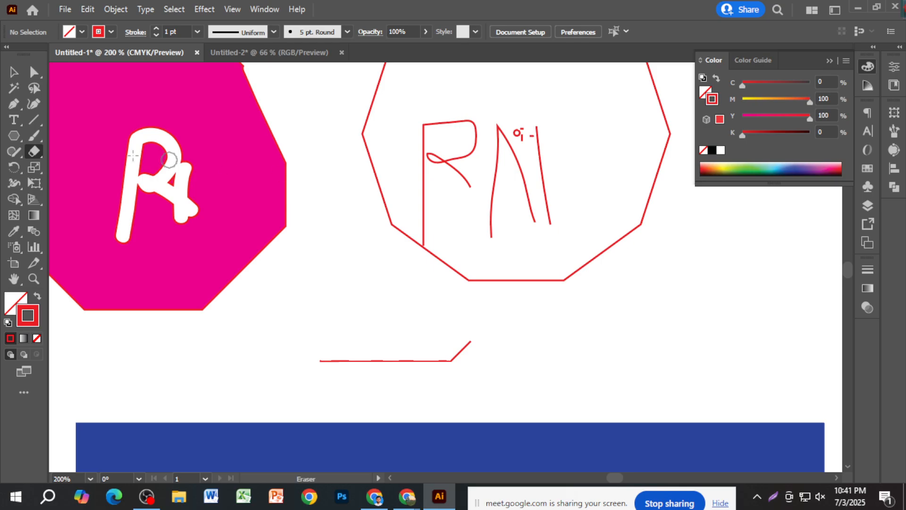
Step: Erase the horizontal part of the joined path with the Eraser tool, leaving the short diagonal
{"action": "left_click", "coordinate": [33, 150]}
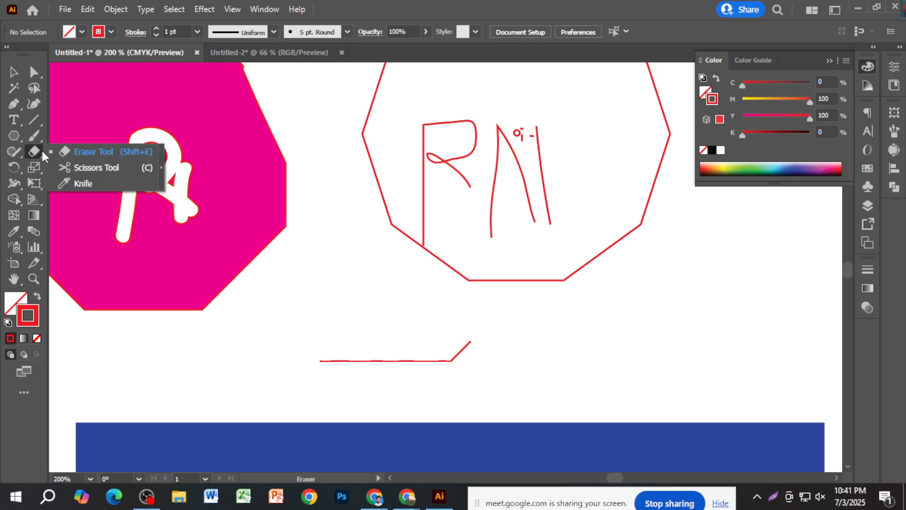
{"action": "left_click", "coordinate": [100, 154]}
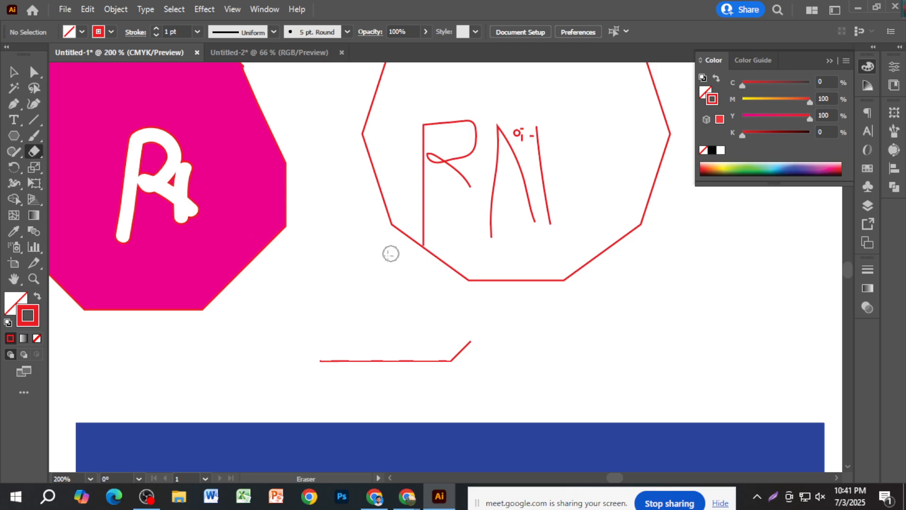
{"action": "left_click_drag", "start_coordinate": [449, 359], "coordinate": [314, 361]}
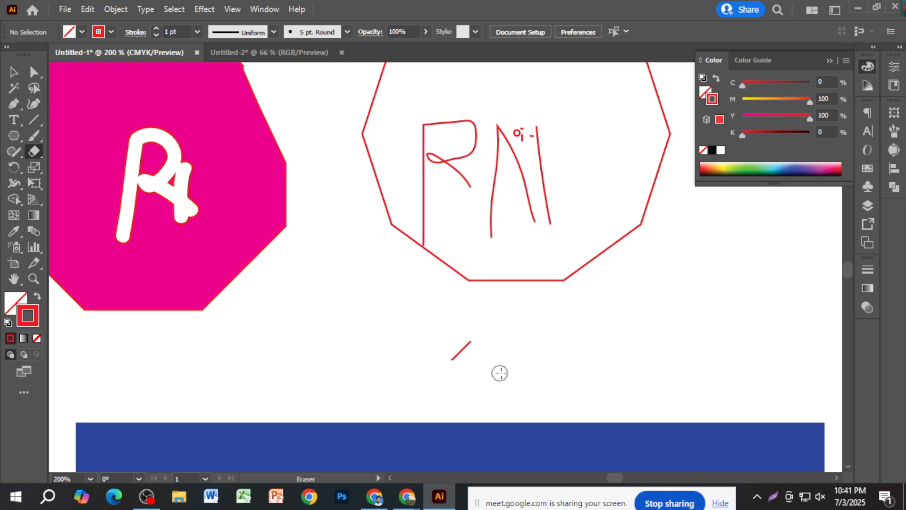
Step: Try to cut the pink octagon away from its outline with the Scissors tool
{"action": "left_click", "coordinate": [36, 151]}
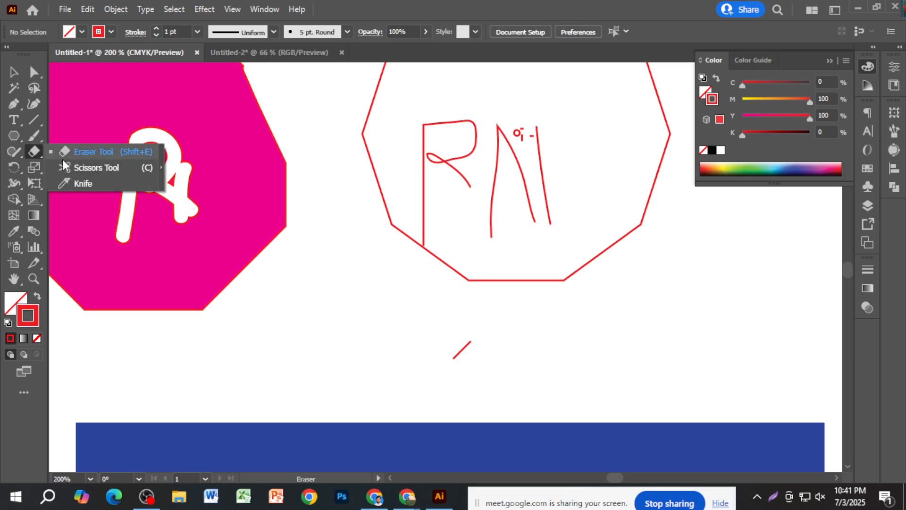
{"action": "left_click", "coordinate": [121, 167]}
{"action": "scroll", "coordinate": [269, 234], "scroll_direction": "up", "scroll_amount": 3}
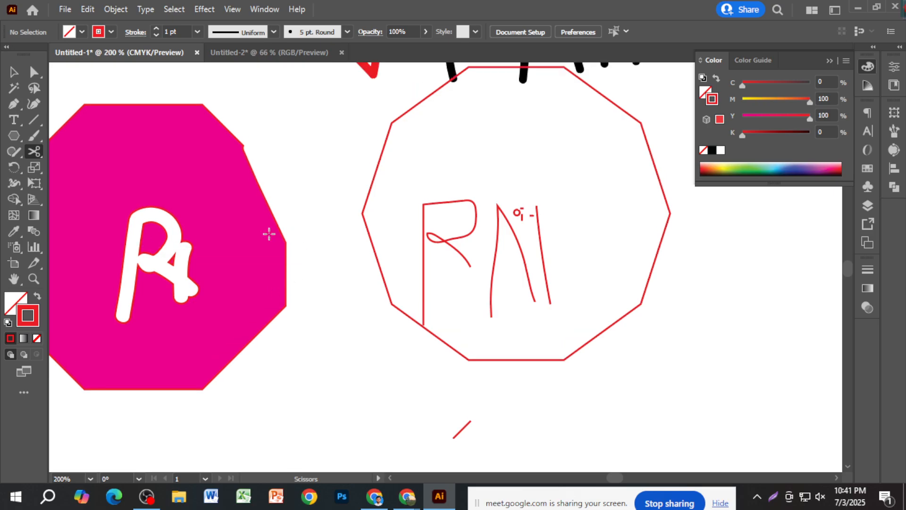
{"action": "scroll", "coordinate": [263, 217], "scroll_direction": "down", "scroll_amount": 2}
{"action": "left_click", "coordinate": [142, 201]}
{"action": "left_click", "coordinate": [579, 266]}
Step: Cut the pink triangle's outline at its lower-left anchor point with the Scissors tool
{"action": "scroll", "coordinate": [331, 168], "scroll_direction": "up", "scroll_amount": 5}
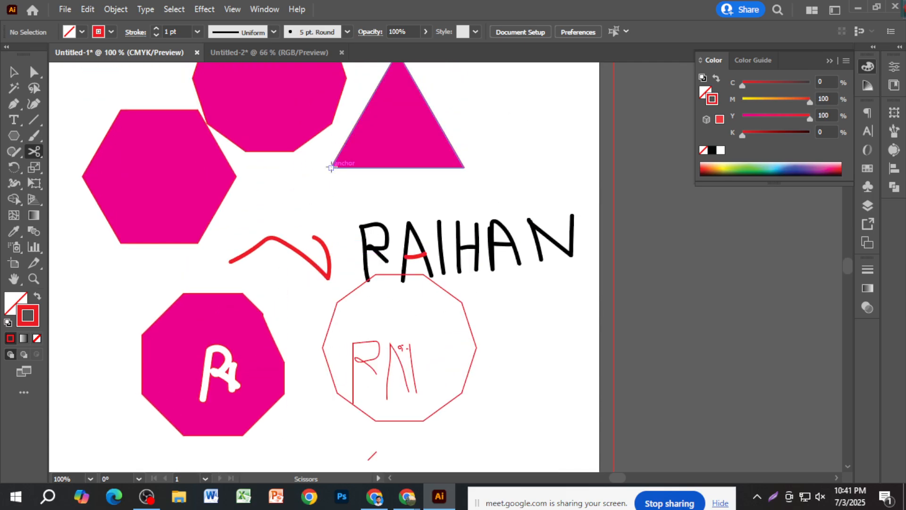
{"action": "left_click", "coordinate": [331, 168]}
{"action": "left_click", "coordinate": [353, 141]}
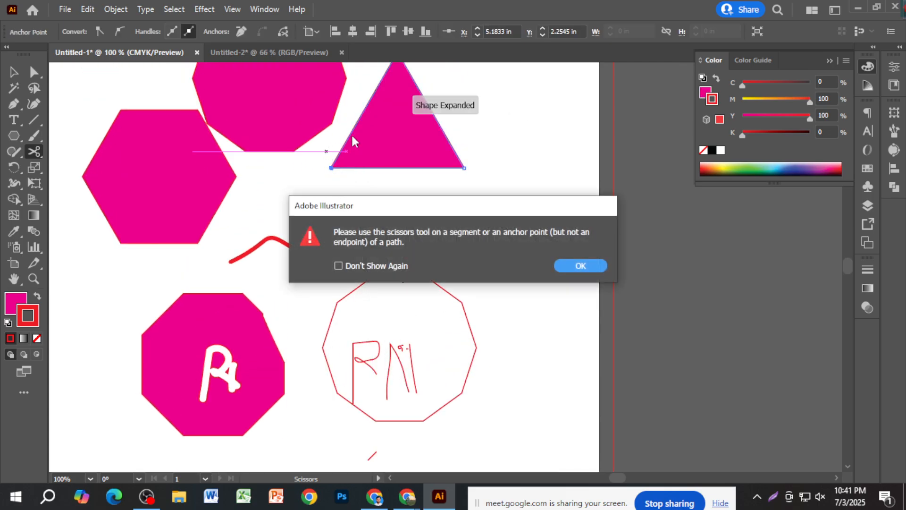
{"action": "left_click", "coordinate": [568, 267]}
Step: Move the pink decagon down and to the right so that it overlaps the triangle
{"action": "scroll", "coordinate": [363, 208], "scroll_direction": "up", "scroll_amount": 3}
{"action": "left_click", "coordinate": [14, 72]}
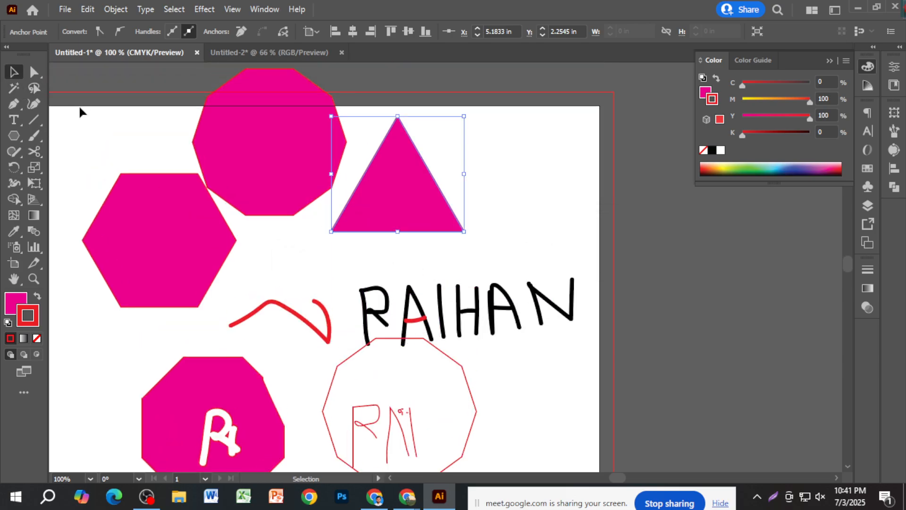
{"action": "left_click_drag", "start_coordinate": [294, 138], "coordinate": [330, 170]}
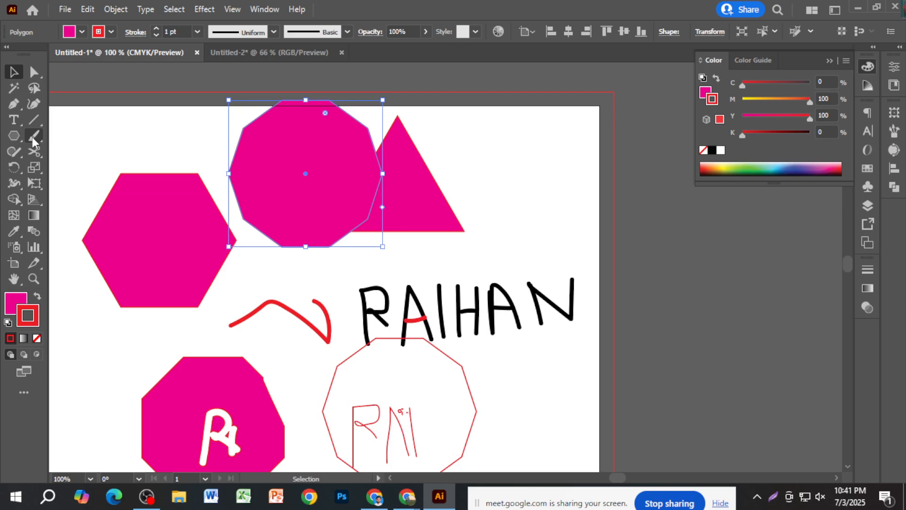
Step: Try to cut the pink decagon inside its filled area with the Scissors tool, and dismiss the warning
{"action": "left_click", "coordinate": [34, 151]}
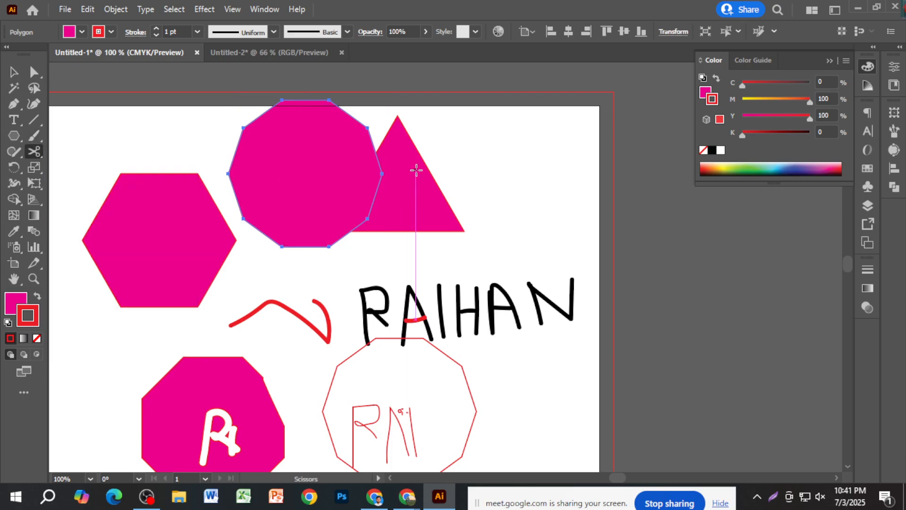
{"action": "left_click", "coordinate": [330, 192]}
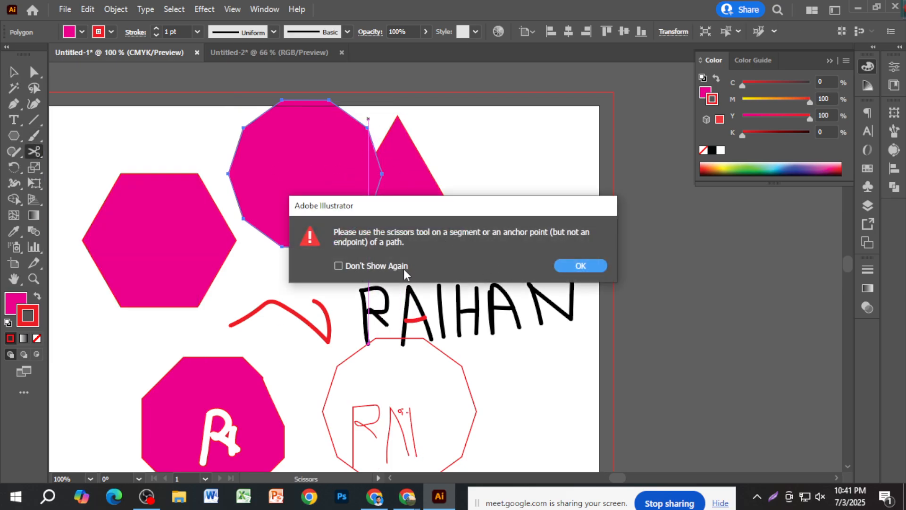
{"action": "left_click", "coordinate": [340, 267]}
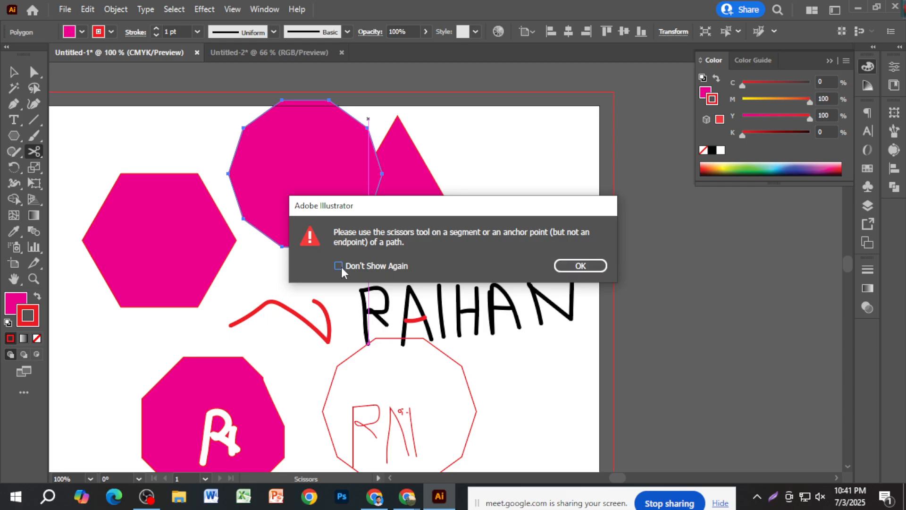
{"action": "left_click", "coordinate": [571, 270]}
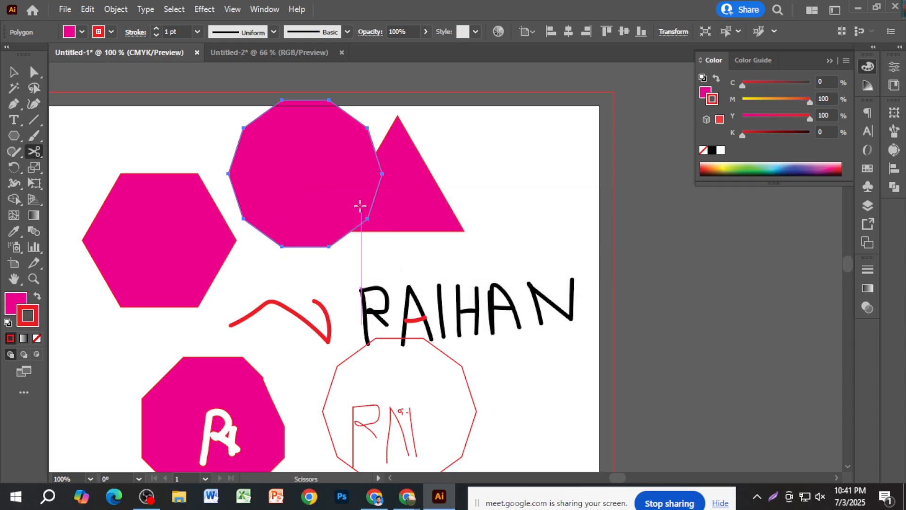
Step: Cut the pink decagon's outline at two neighbouring points beside its upper-right corner with the Scissors tool
{"action": "left_click", "coordinate": [367, 128]}
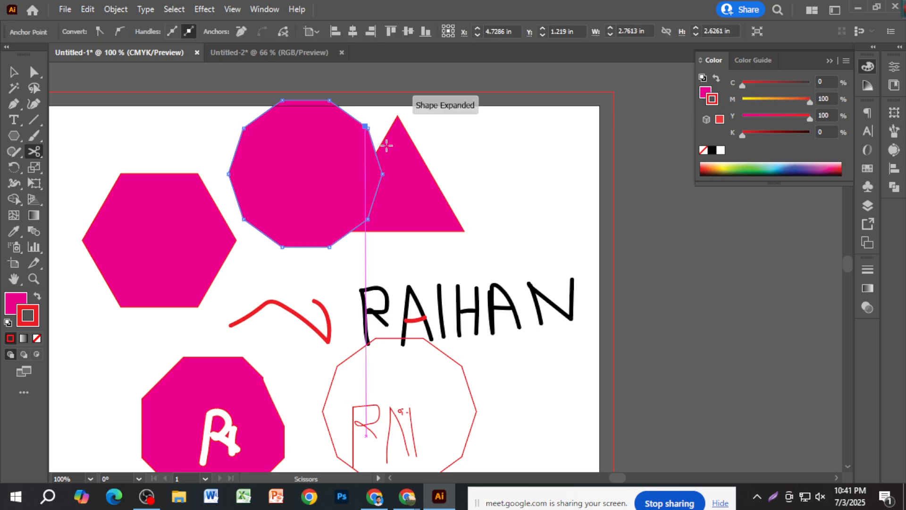
{"action": "left_click", "coordinate": [368, 128]}
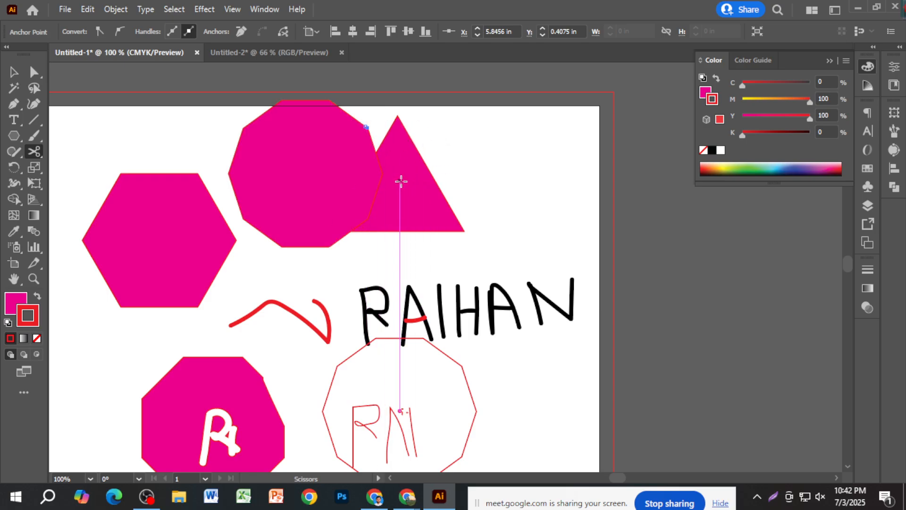
{"action": "scroll", "coordinate": [400, 184], "scroll_direction": "down", "scroll_amount": 5}
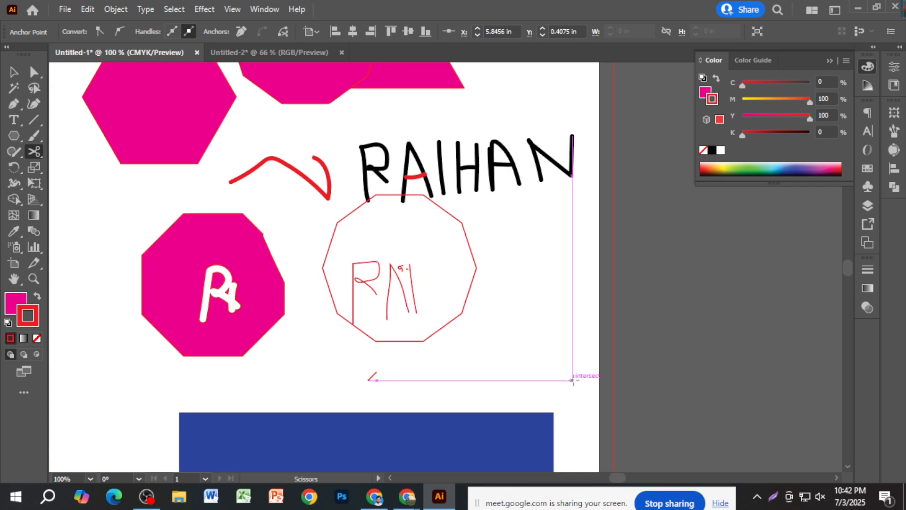
{"action": "scroll", "coordinate": [450, 361], "scroll_direction": "down", "scroll_amount": 2}
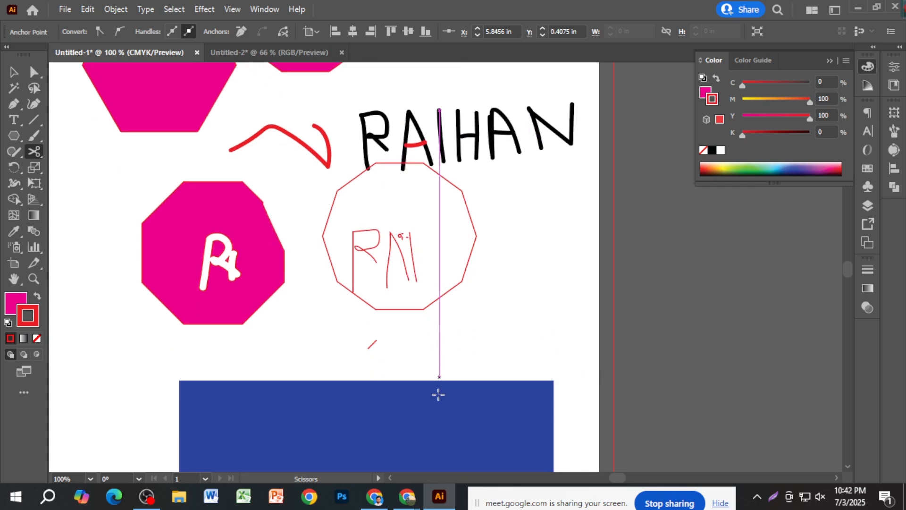
{"action": "scroll", "coordinate": [475, 395], "scroll_direction": "up", "scroll_amount": 4}
{"action": "scroll", "coordinate": [476, 395], "scroll_direction": "up", "scroll_amount": 3}
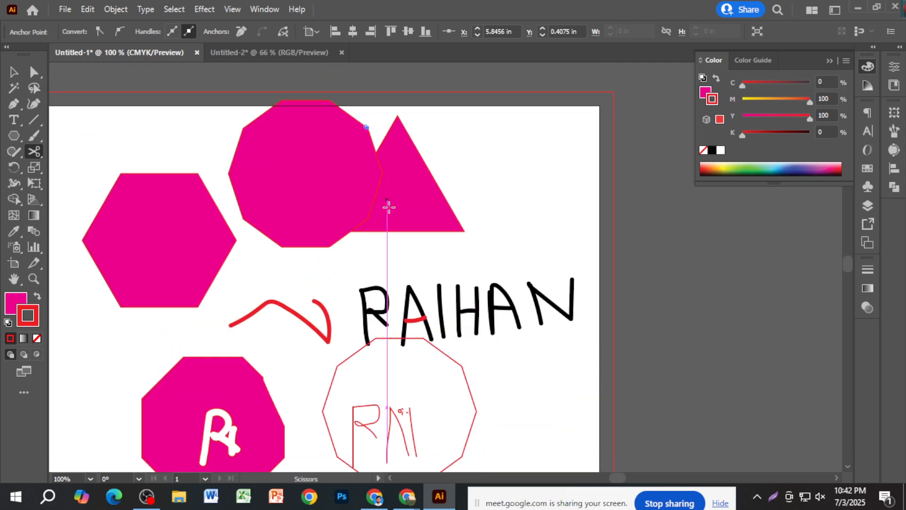
{"action": "scroll", "coordinate": [365, 135], "scroll_direction": "up", "scroll_amount": 5}
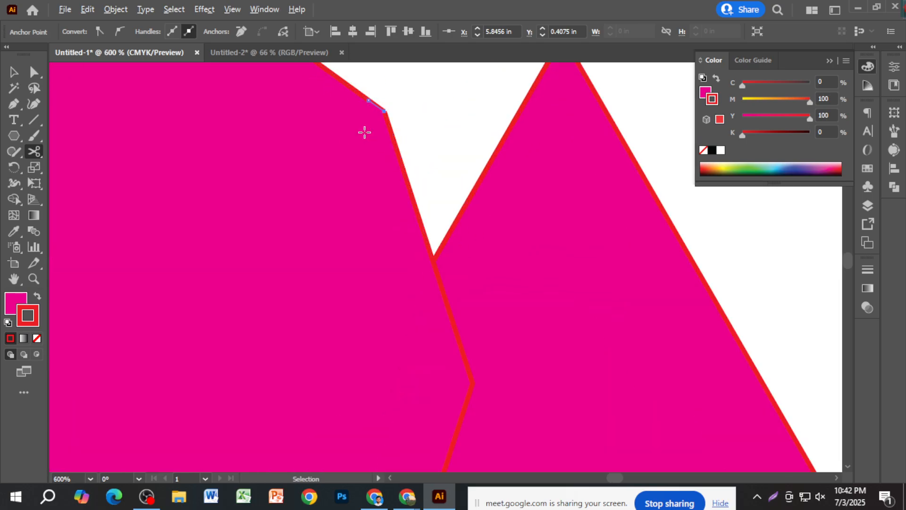
{"action": "left_click", "coordinate": [369, 101]}
{"action": "scroll", "coordinate": [388, 188], "scroll_direction": "down", "scroll_amount": 6}
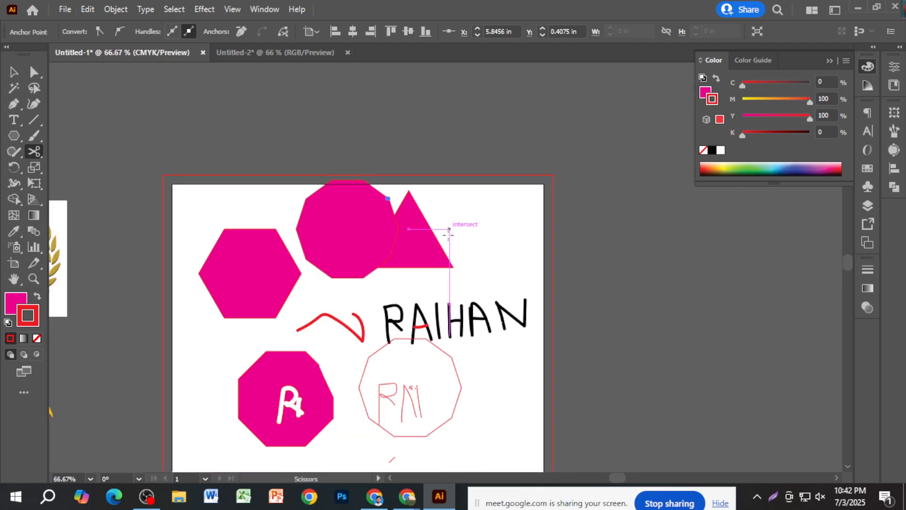
Step: Remove the pink decagon's stroke and move the shape down and to the left so that it overlaps the hexagon
{"action": "key", "text": "v"}
{"action": "left_click", "coordinate": [265, 140]}
{"action": "left_click", "coordinate": [324, 243]}
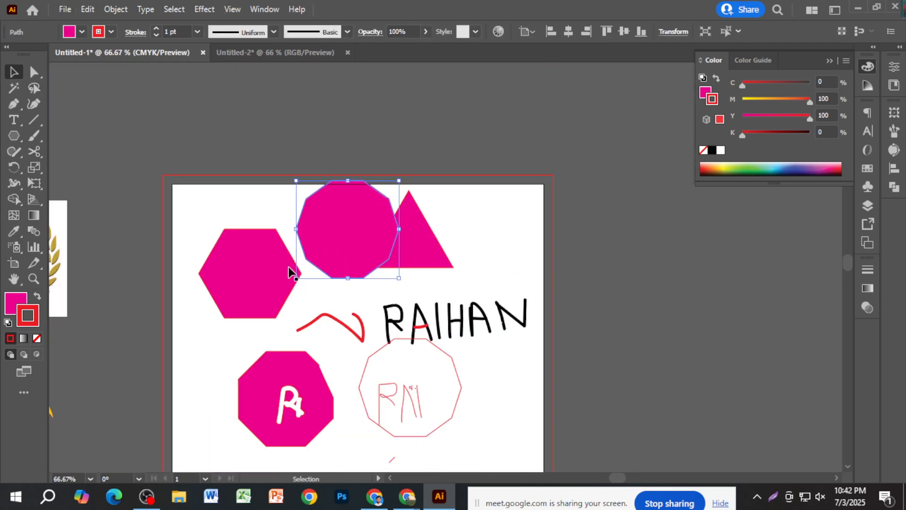
{"action": "left_click", "coordinate": [110, 33]}
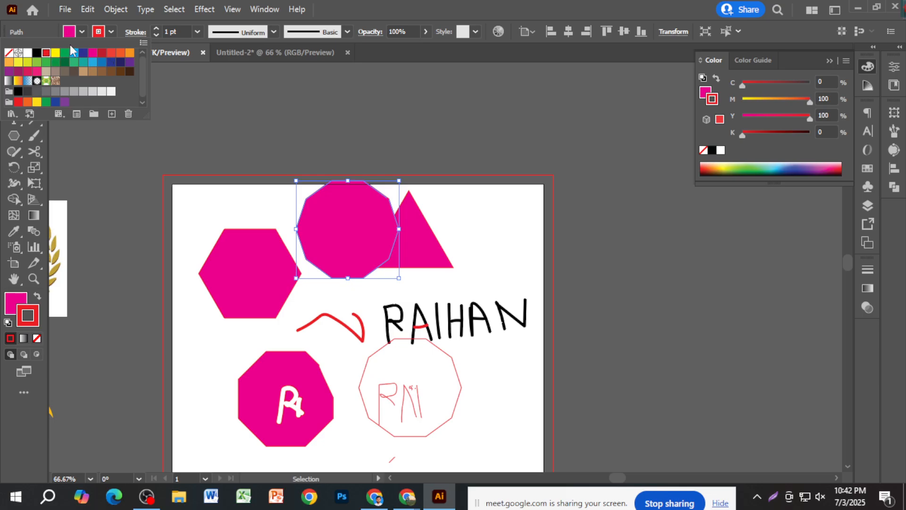
{"action": "left_click", "coordinate": [9, 53]}
{"action": "left_click", "coordinate": [238, 145]}
{"action": "left_click_drag", "start_coordinate": [349, 264], "coordinate": [339, 288]}
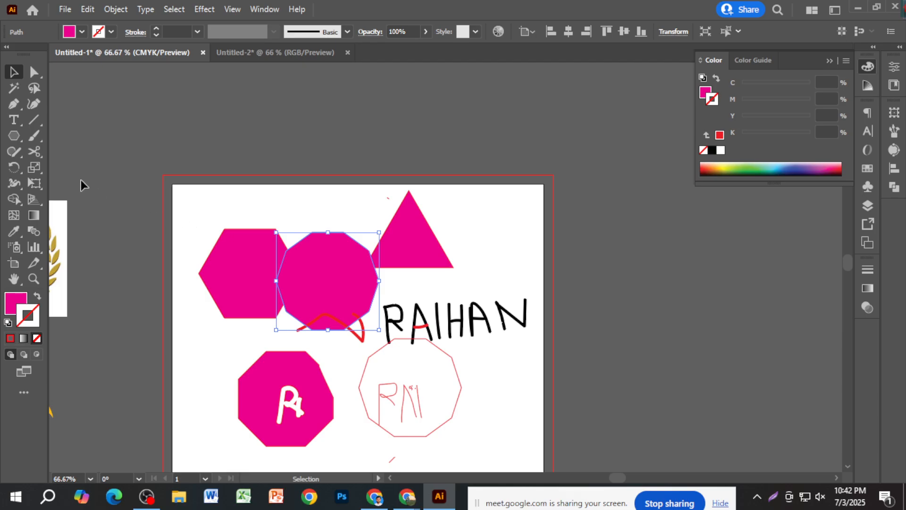
Step: Cut the orange petal below the yellow one in the colourful swirl at its pointed tip with the Scissors tool
{"action": "scroll", "coordinate": [264, 233], "scroll_direction": "down", "scroll_amount": 2}
{"action": "scroll", "coordinate": [299, 311], "scroll_direction": "left", "scroll_amount": 3}
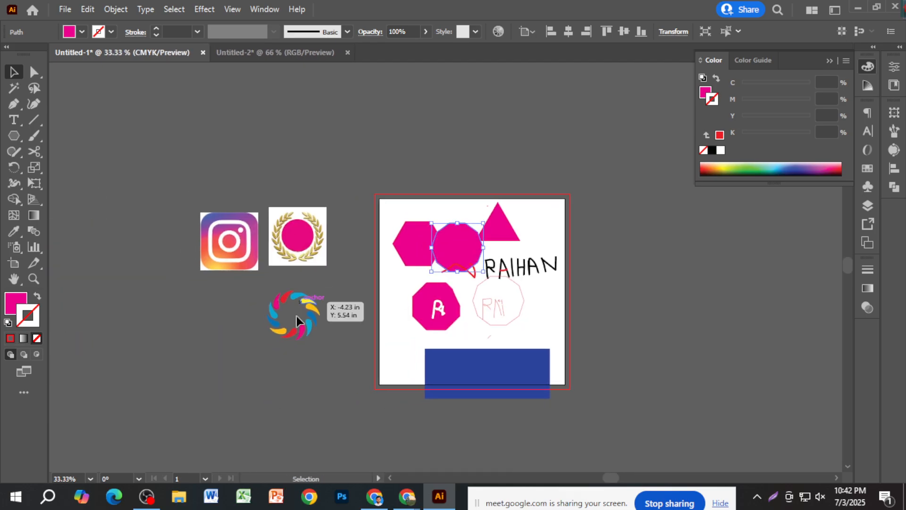
{"action": "scroll", "coordinate": [295, 317], "scroll_direction": "up", "scroll_amount": 2}
{"action": "scroll", "coordinate": [294, 321], "scroll_direction": "up", "scroll_amount": 2}
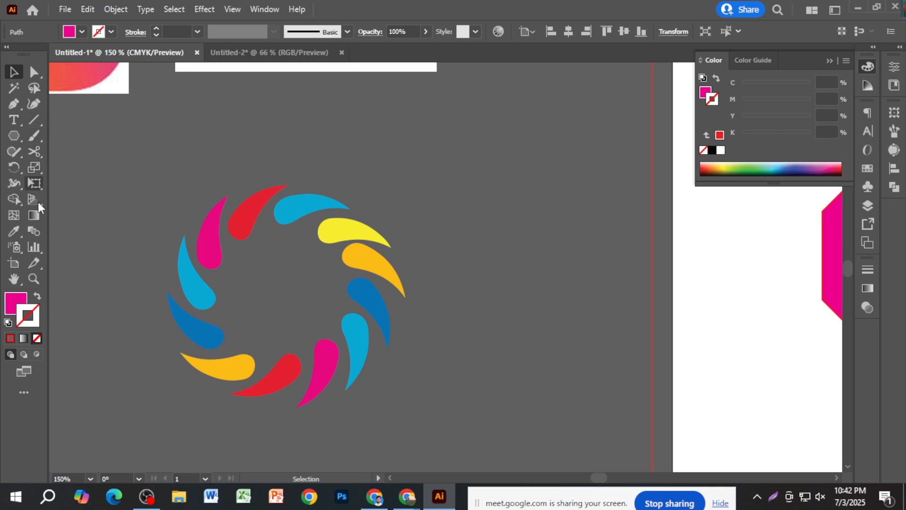
{"action": "left_click", "coordinate": [35, 151]}
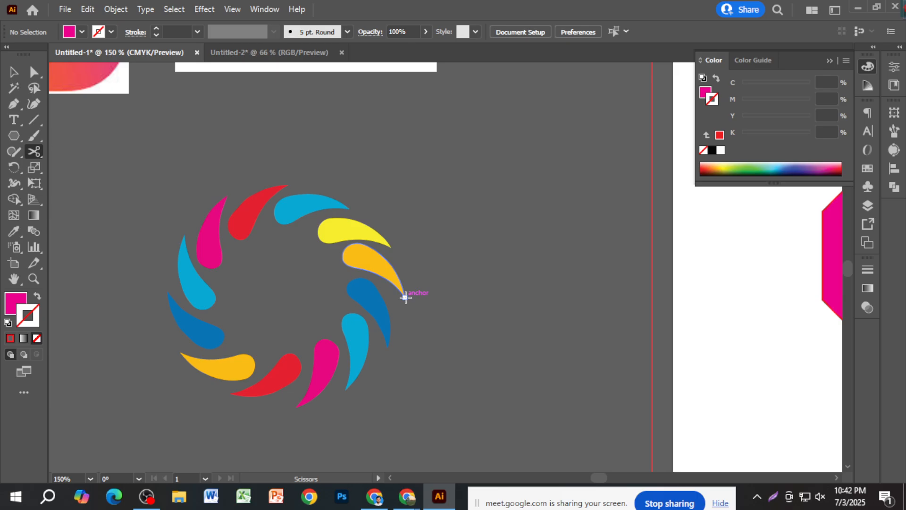
{"action": "left_click", "coordinate": [382, 272]}
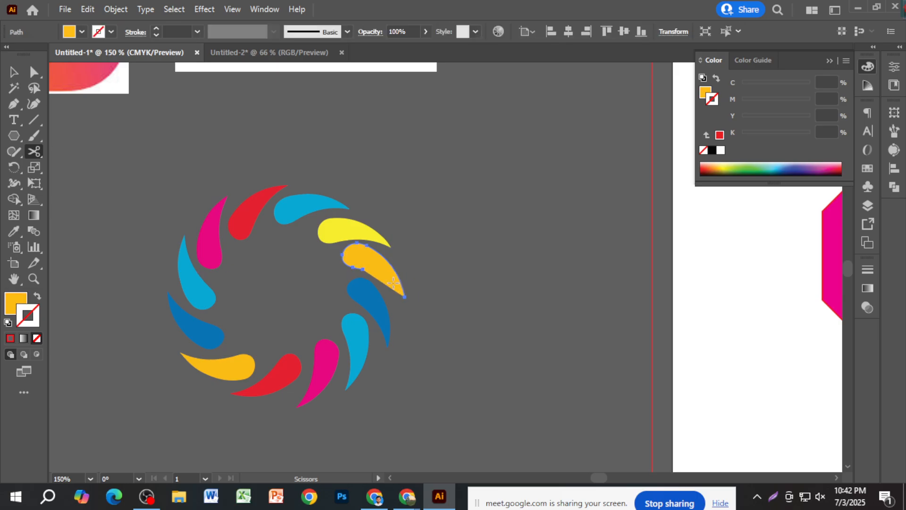
{"action": "left_click", "coordinate": [404, 296]}
Step: Cut the orange petal's outline at the top of its rounded end with the Scissors tool
{"action": "scroll", "coordinate": [403, 297], "scroll_direction": "up", "scroll_amount": 8}
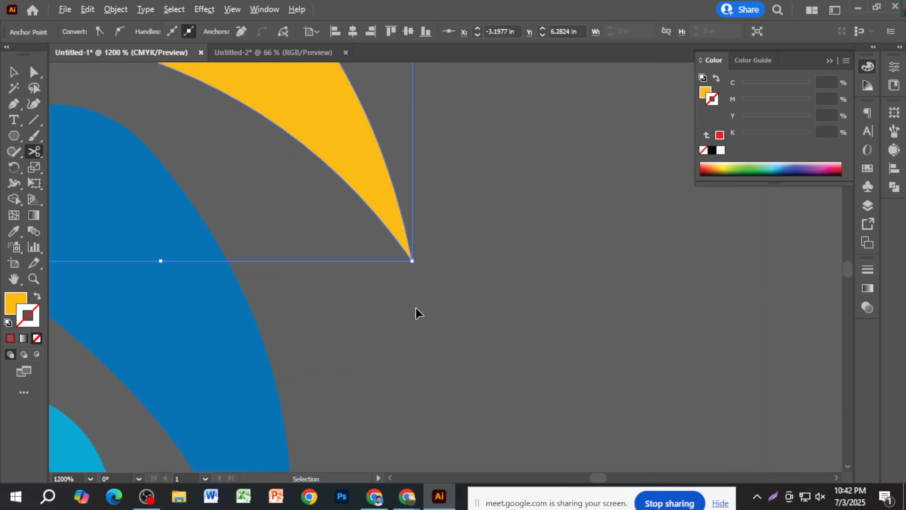
{"action": "left_click", "coordinate": [38, 152]}
{"action": "left_click", "coordinate": [107, 170]}
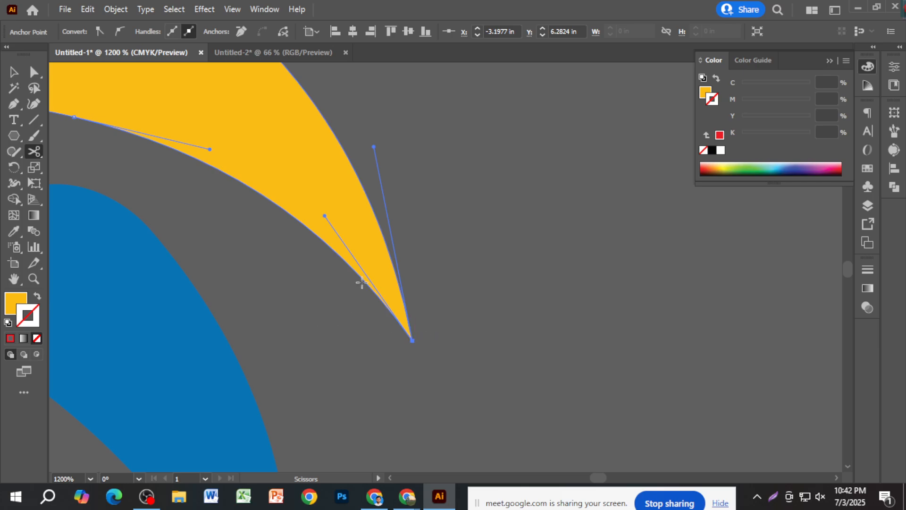
{"action": "scroll", "coordinate": [312, 292], "scroll_direction": "down", "scroll_amount": 5}
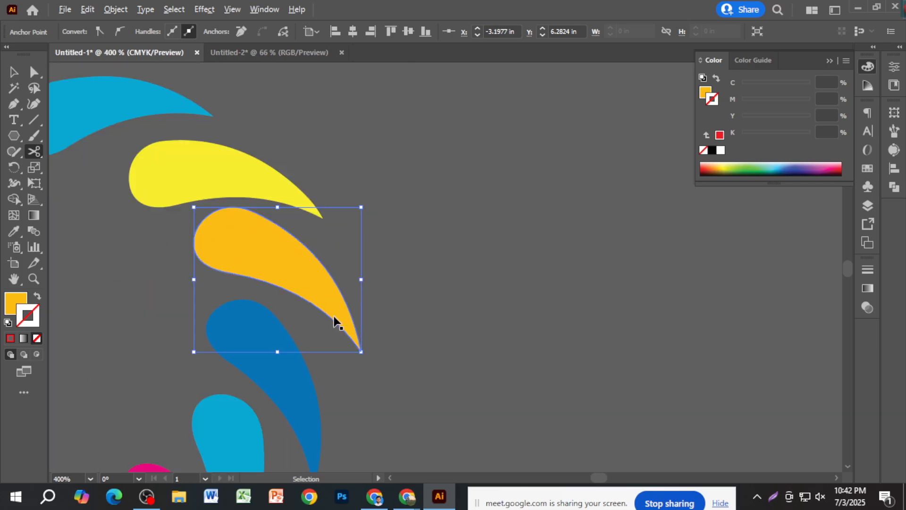
{"action": "left_click", "coordinate": [233, 206]}
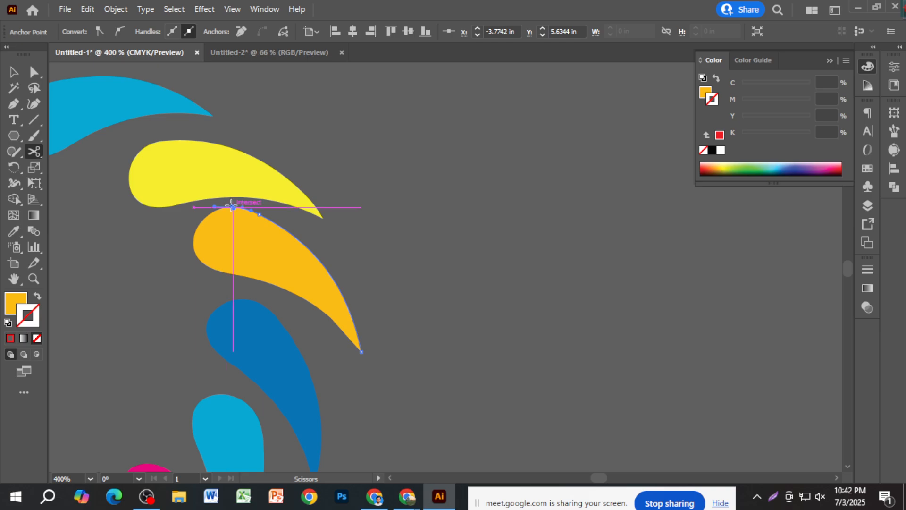
Step: Try deleting the cut point on the orange petal's upper edge, undo the deletion, and deselect the petal
{"action": "key", "text": "Delete"}
{"action": "key", "text": "ctrl+z"}
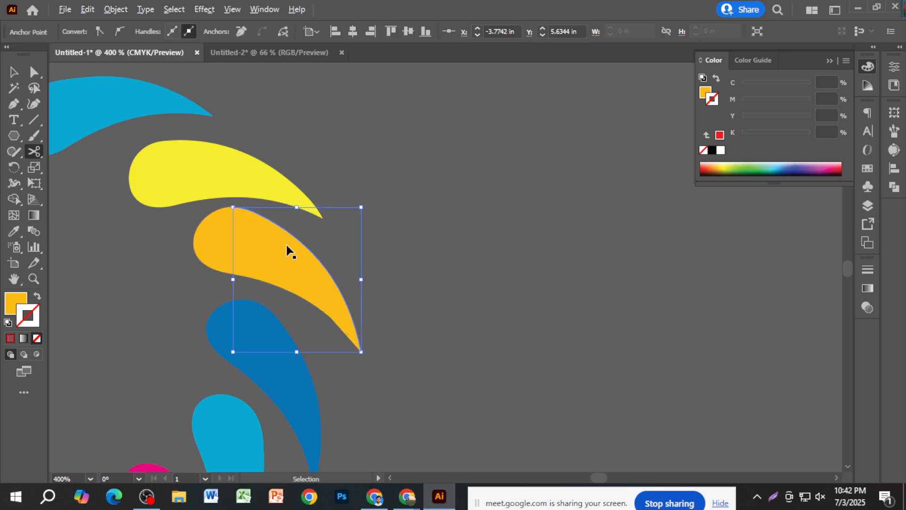
{"action": "scroll", "coordinate": [287, 250], "scroll_direction": "up", "scroll_amount": 2}
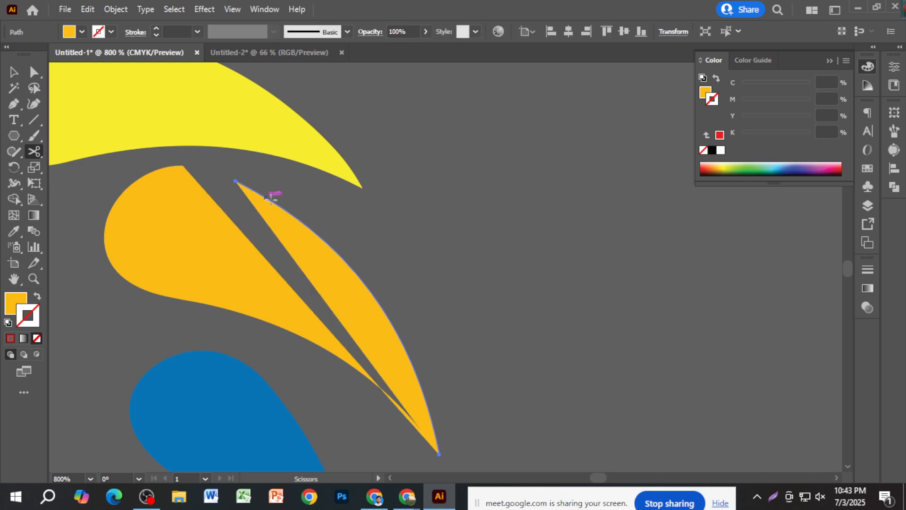
{"action": "left_click", "coordinate": [296, 232], "text": "ctrl"}
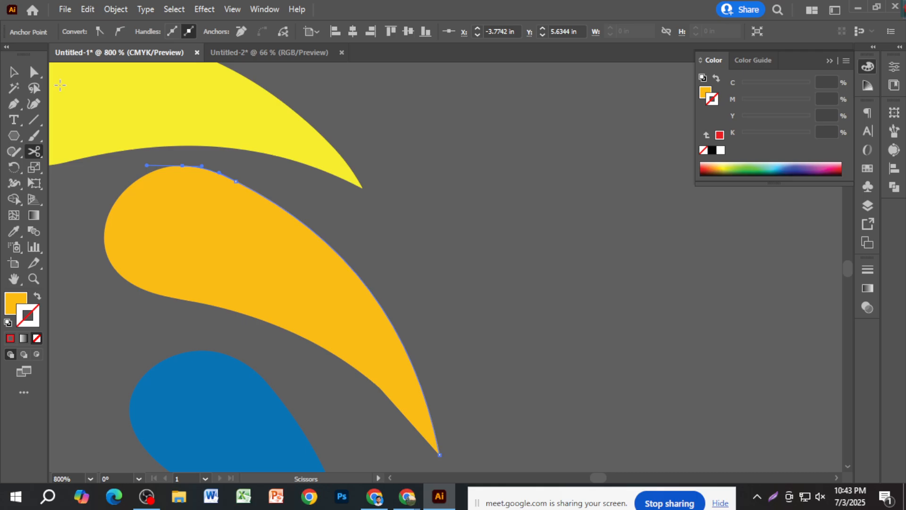
{"action": "left_click", "coordinate": [17, 75]}
{"action": "left_click", "coordinate": [431, 273]}
{"action": "scroll", "coordinate": [439, 288], "scroll_direction": "down", "scroll_amount": 10}
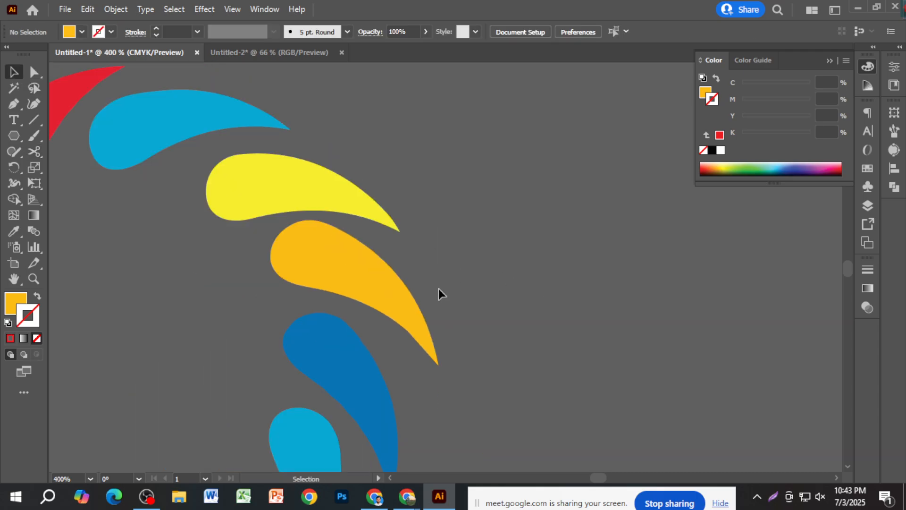
Step: Move the large blue rectangle to the left so that it extends past the artboard's left edge
{"action": "scroll", "coordinate": [474, 325], "scroll_direction": "down", "scroll_amount": 1}
{"action": "left_click_drag", "start_coordinate": [658, 406], "coordinate": [589, 386]}
{"action": "scroll", "coordinate": [589, 386], "scroll_direction": "up", "scroll_amount": 3}
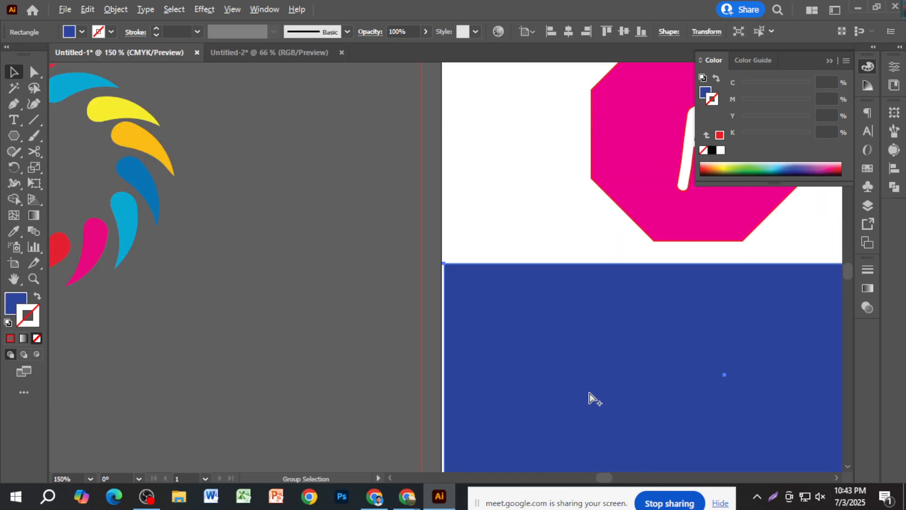
{"action": "scroll", "coordinate": [588, 397], "scroll_direction": "down", "scroll_amount": 4}
{"action": "left_click_drag", "start_coordinate": [554, 352], "coordinate": [468, 346]}
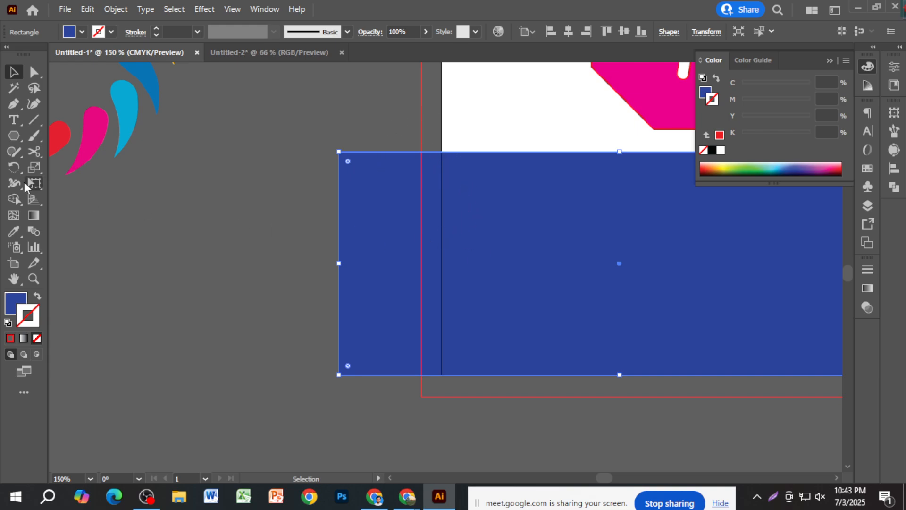
Step: Draw a tall rectangle over the blue one, from the artboard's left edge down to the blue rectangle's lower edge
{"action": "left_click_drag", "start_coordinate": [14, 136], "coordinate": [48, 139]}
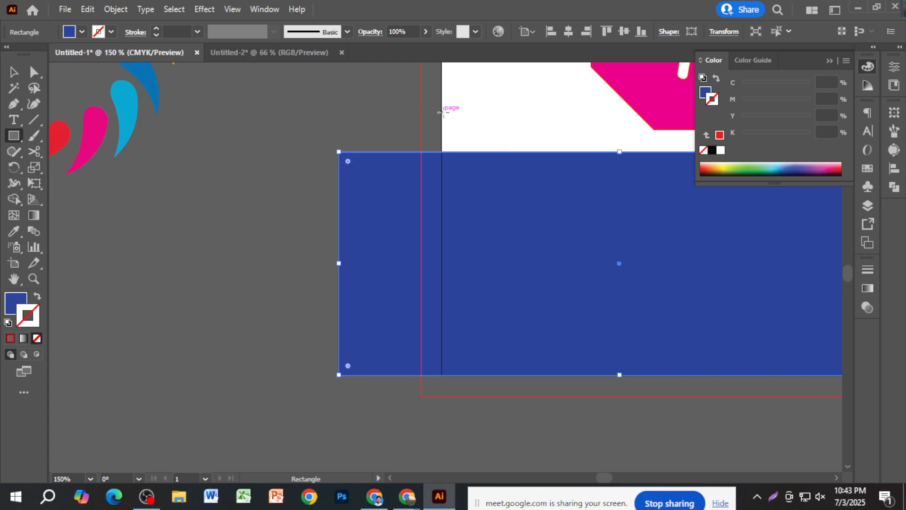
{"action": "left_click_drag", "start_coordinate": [442, 115], "coordinate": [675, 375]}
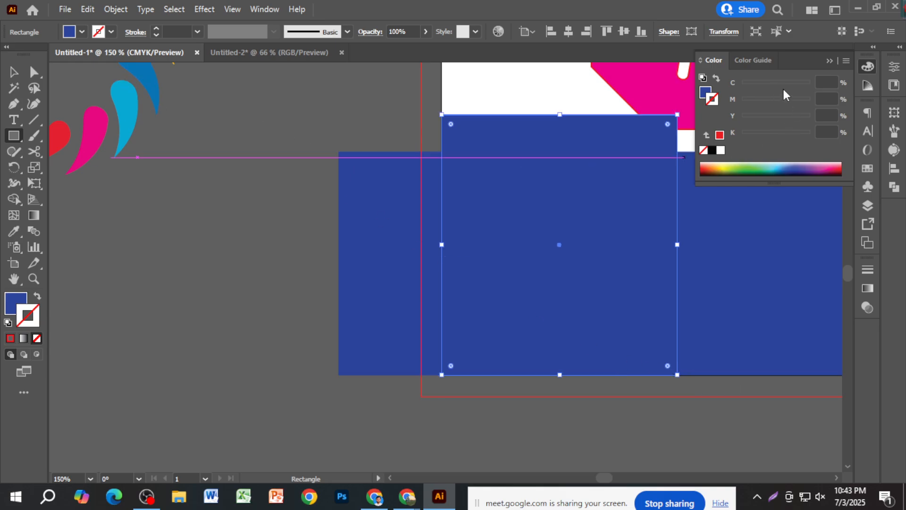
Step: Try a red stroke on the new rectangle, and set the stroke back to none
{"action": "left_click", "coordinate": [812, 84]}
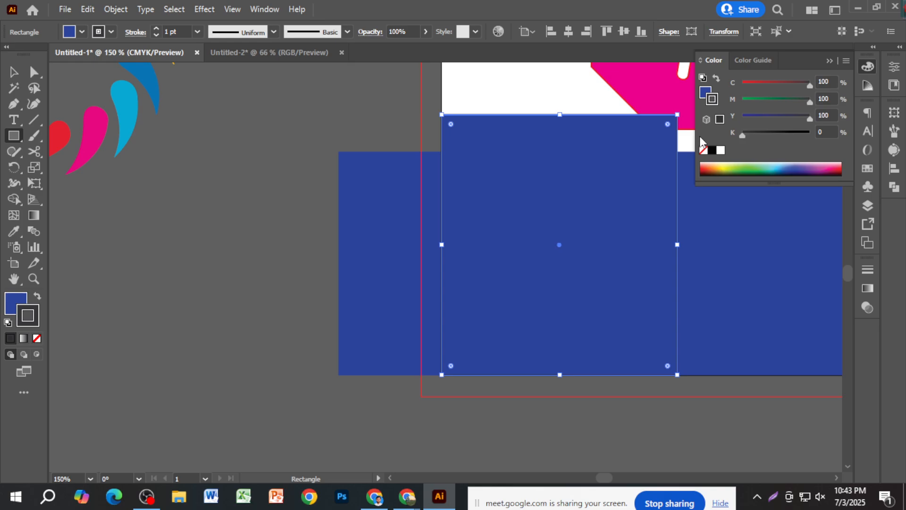
{"action": "key", "text": "v"}
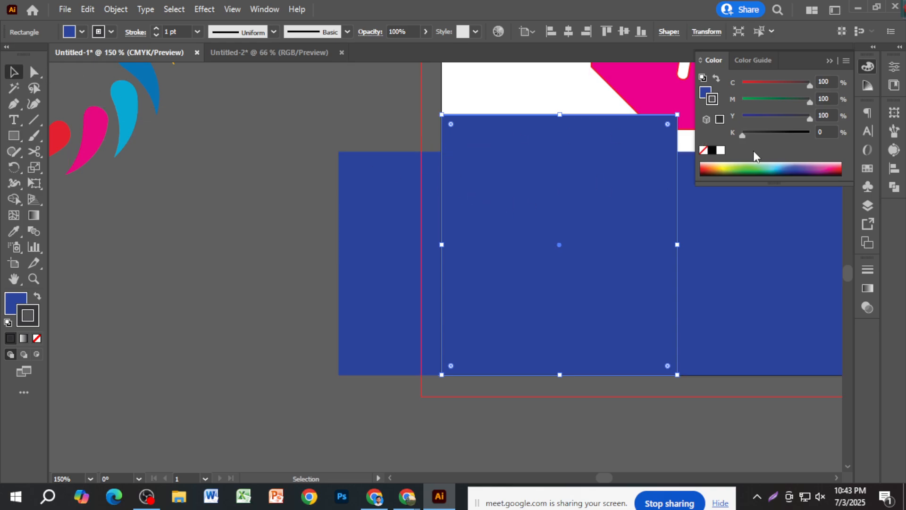
{"action": "left_click", "coordinate": [743, 83]}
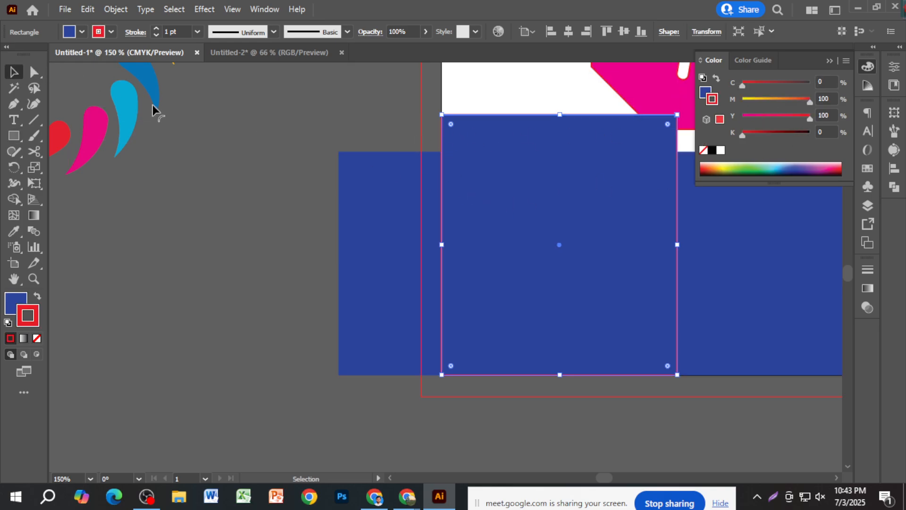
{"action": "left_click", "coordinate": [98, 31]}
{"action": "left_click", "coordinate": [8, 53]}
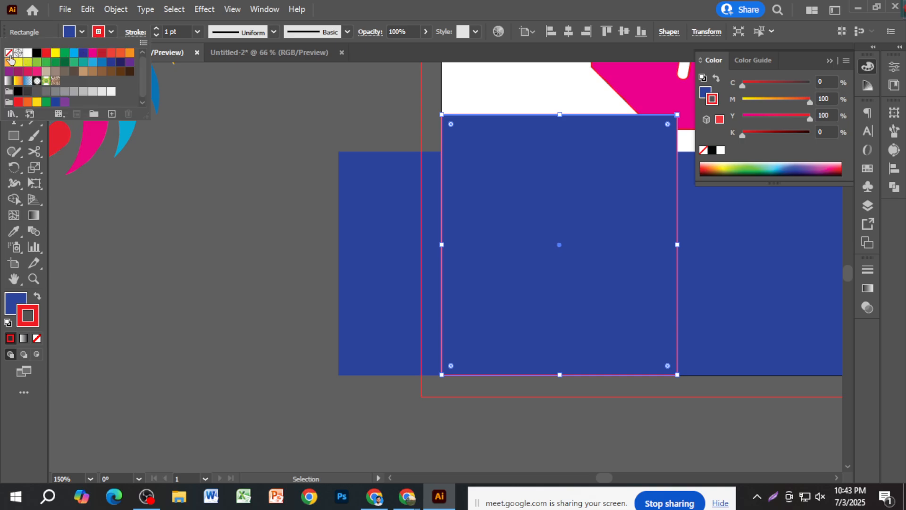
Step: Fill the tall rectangle with magenta and deselect it
{"action": "left_click", "coordinate": [70, 32]}
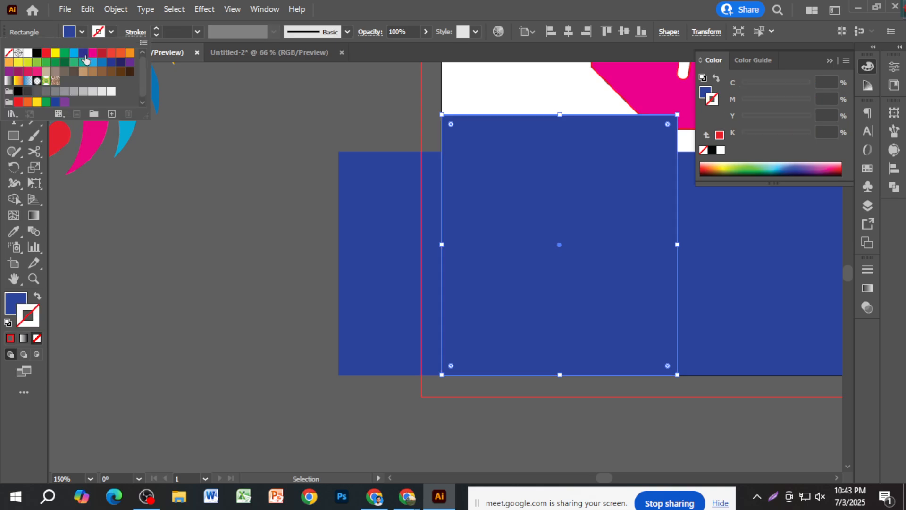
{"action": "left_click", "coordinate": [93, 53]}
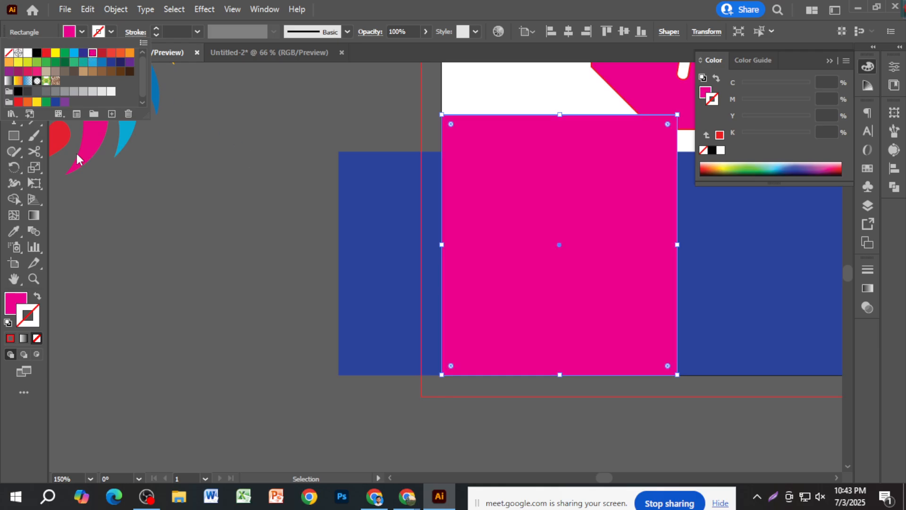
{"action": "left_click", "coordinate": [115, 193]}
{"action": "left_click", "coordinate": [300, 198]}
{"action": "scroll", "coordinate": [595, 276], "scroll_direction": "down", "scroll_amount": 1}
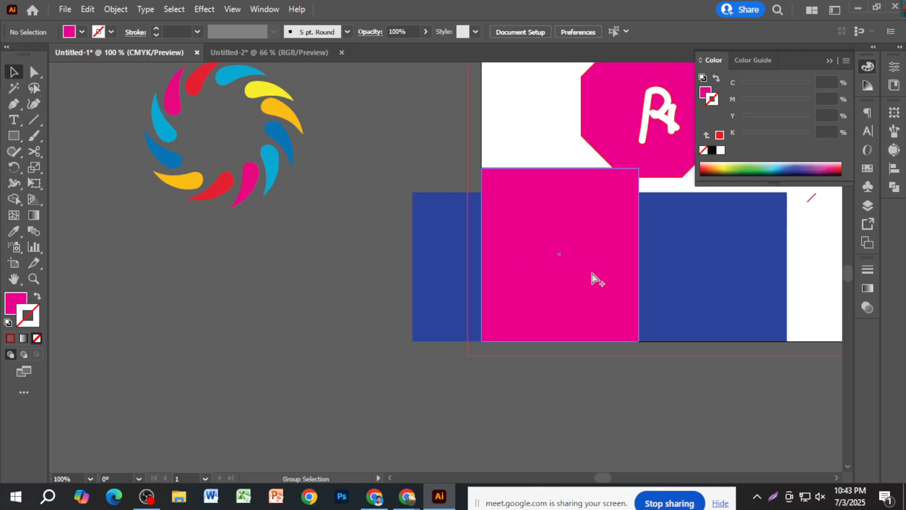
{"action": "scroll", "coordinate": [591, 279], "scroll_direction": "up", "scroll_amount": 2}
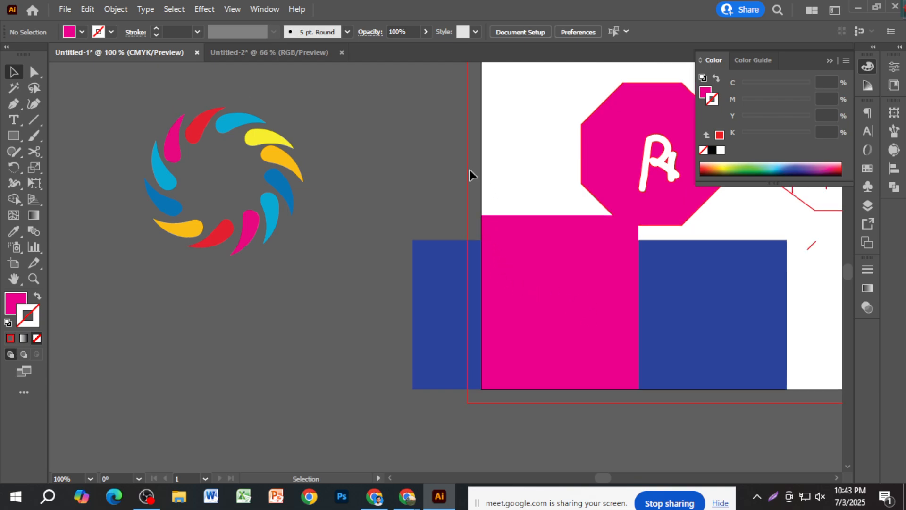
Step: Select the magenta and blue rectangles and use Shape Builder to split off the blue section outside the artboard's left edge in magenta
{"action": "left_click_drag", "start_coordinate": [699, 253], "coordinate": [699, 251]}
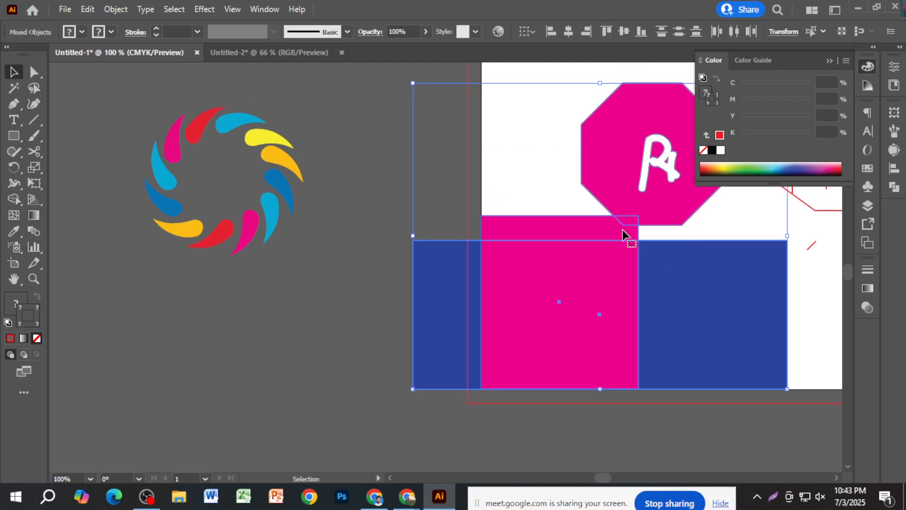
{"action": "left_click", "coordinate": [403, 268]}
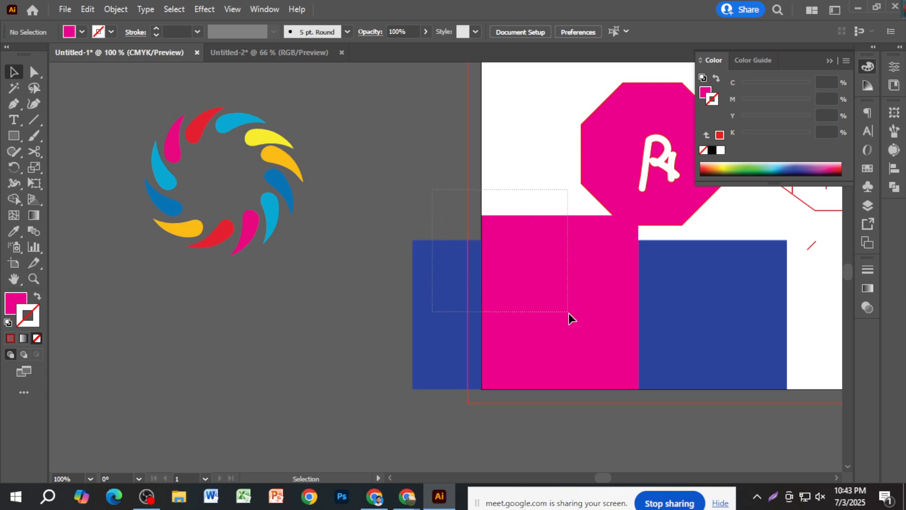
{"action": "left_click_drag", "start_coordinate": [569, 312], "coordinate": [569, 313]}
{"action": "left_click", "coordinate": [13, 198]}
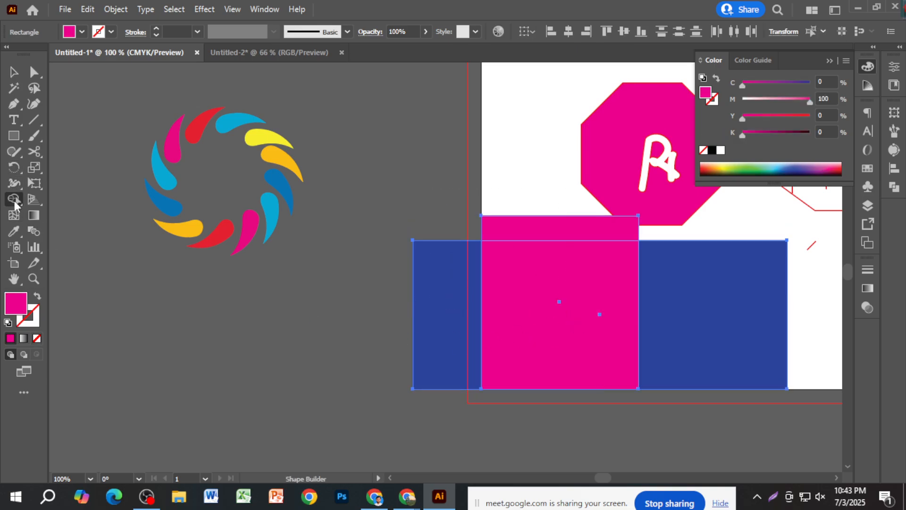
{"action": "left_click", "coordinate": [426, 281]}
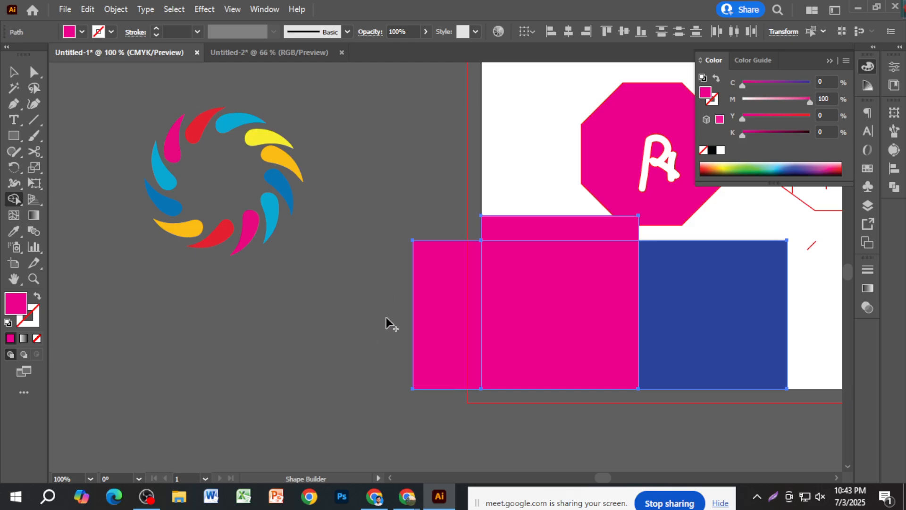
Step: Try removing the section outside the artboard's left edge with Shape Builder, and undo the removal
{"action": "left_click", "coordinate": [429, 312], "text": "alt"}
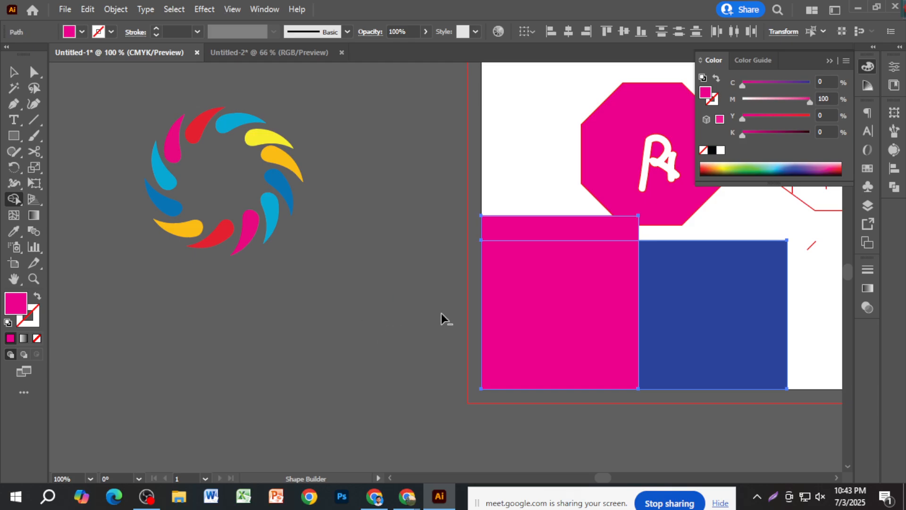
{"action": "left_click", "coordinate": [14, 71]}
{"action": "left_click", "coordinate": [364, 199]}
{"action": "scroll", "coordinate": [532, 295], "scroll_direction": "up", "scroll_amount": 3}
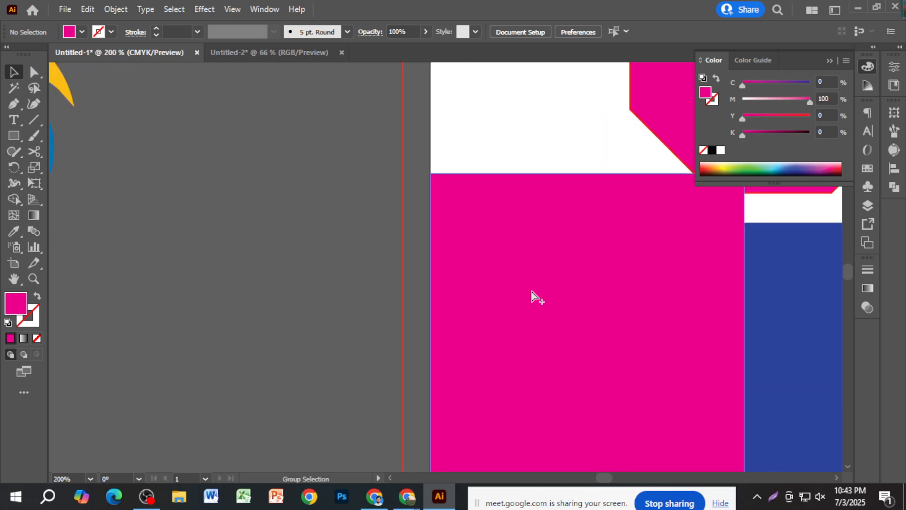
{"action": "scroll", "coordinate": [533, 296], "scroll_direction": "down", "scroll_amount": 2}
{"action": "key", "text": "ctrl+z"}
Step: Reselect the rectangles and try adding an anchor point at the upper-left corner of the section outside the artboard
{"action": "left_click", "coordinate": [377, 304]}
{"action": "left_click_drag", "start_coordinate": [410, 190], "coordinate": [503, 288]}
{"action": "left_click", "coordinate": [34, 151]}
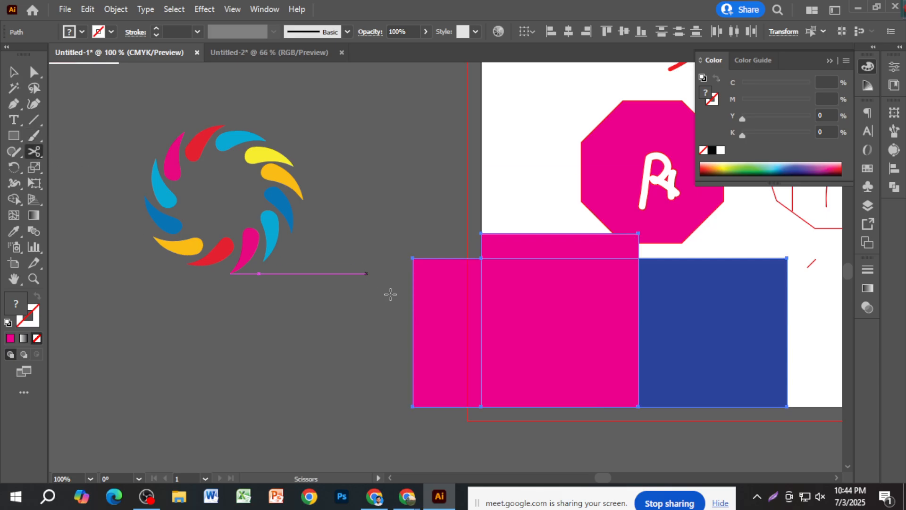
{"action": "key", "text": "plus"}
{"action": "left_click", "coordinate": [424, 271]}
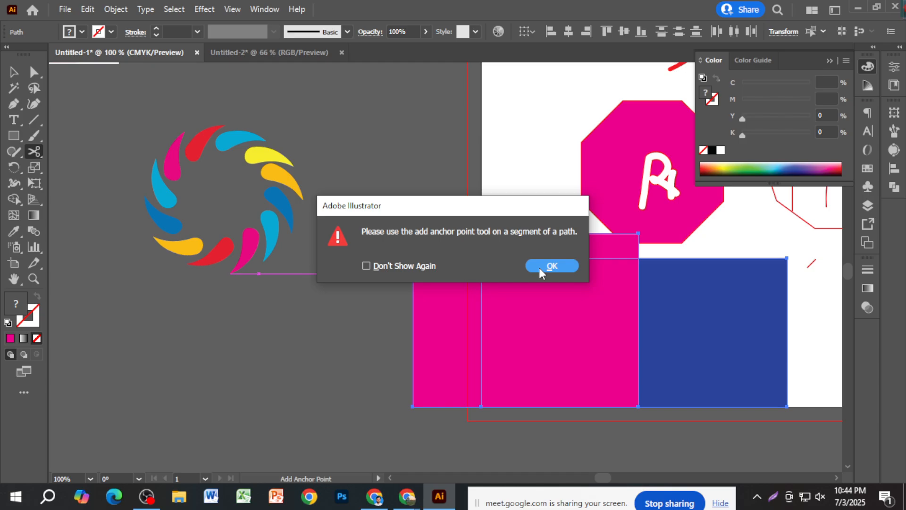
{"action": "left_click", "coordinate": [551, 266]}
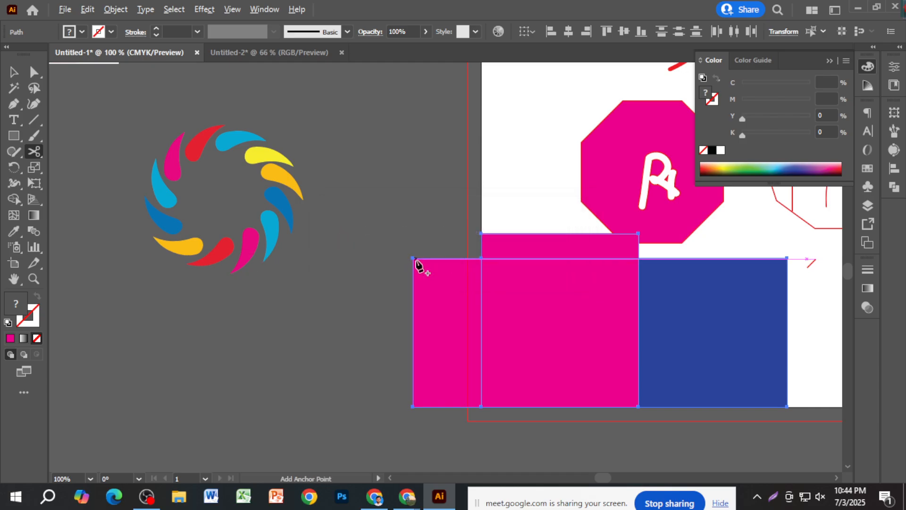
{"action": "left_click", "coordinate": [413, 258]}
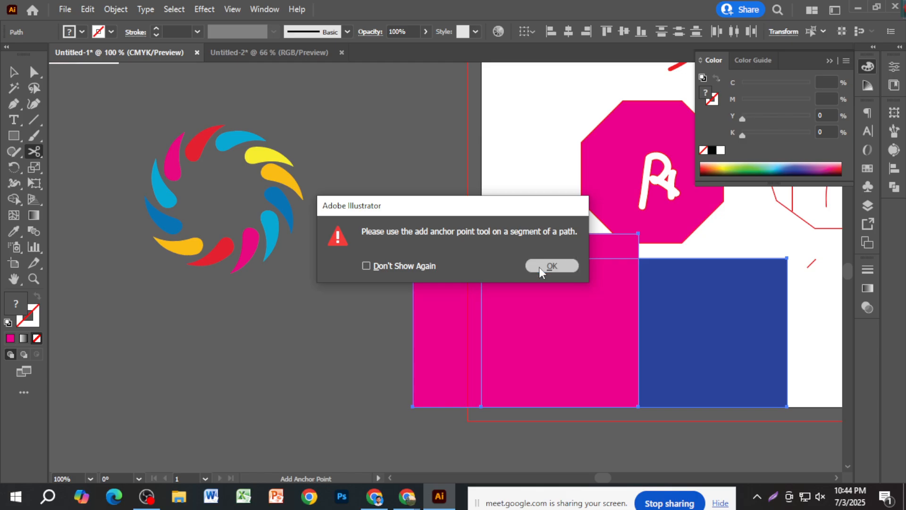
{"action": "left_click", "coordinate": [541, 267]}
Step: Cut the section outside the artboard at its upper-left corner with the Scissors tool and delete it, undoing and repeating the deletion
{"action": "left_click", "coordinate": [413, 259]}
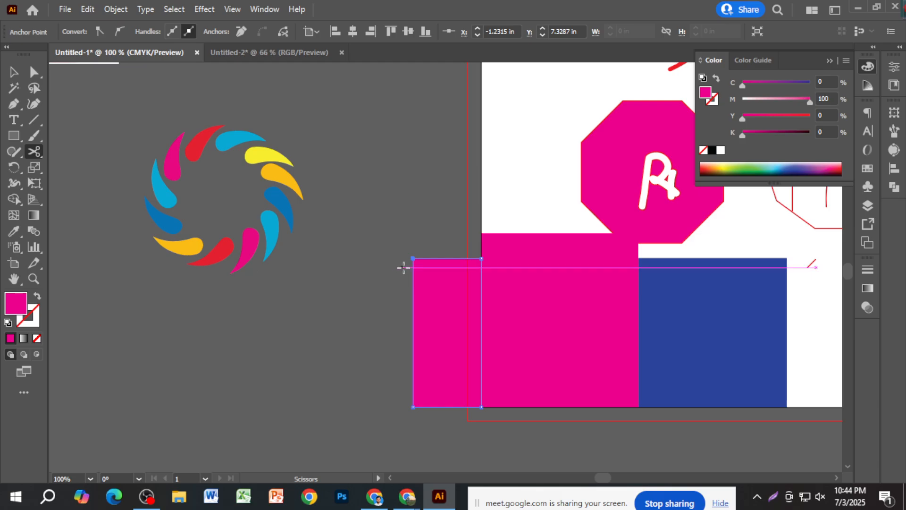
{"action": "key", "text": "Delete"}
{"action": "key", "text": "Delete"}
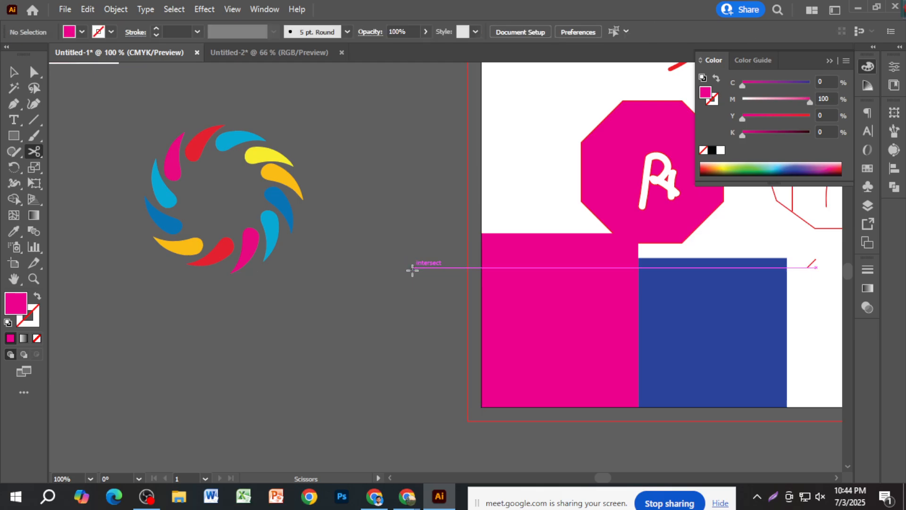
{"action": "key", "text": "ctrl+z"}
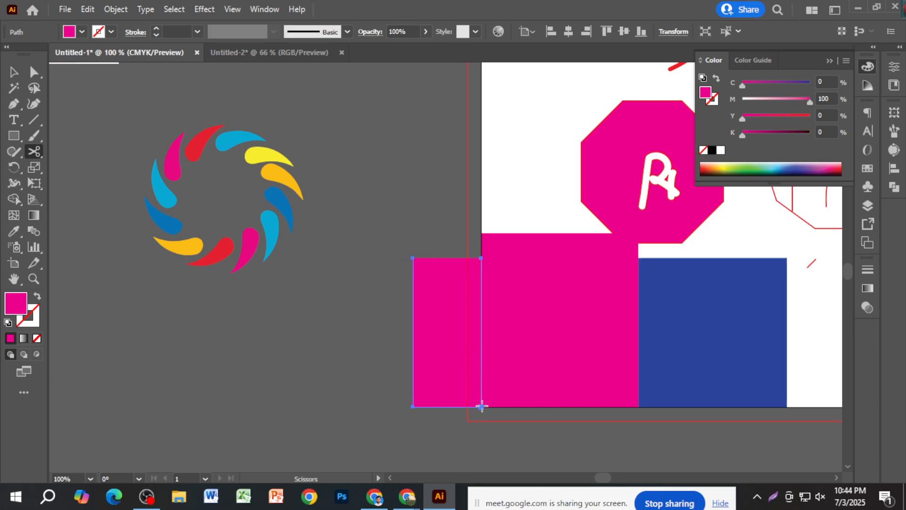
{"action": "key", "text": "Delete"}
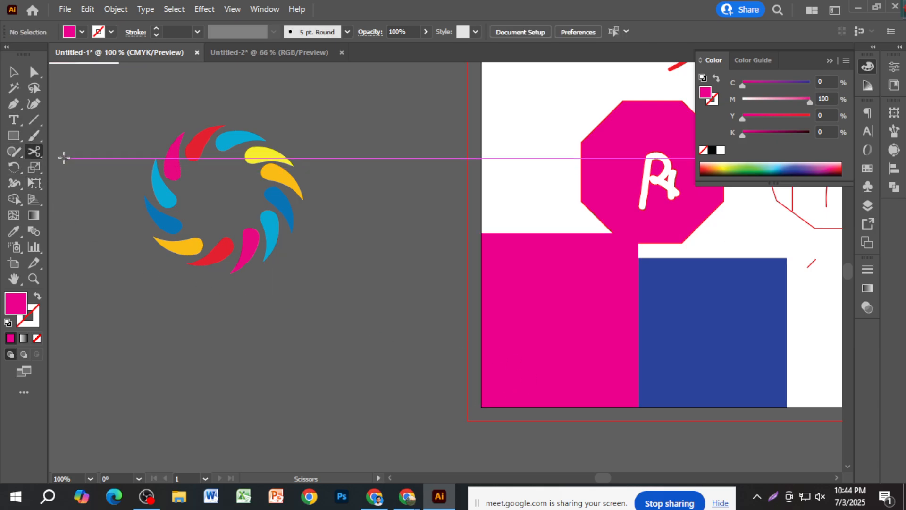
Step: Make several freehand cuts across the magenta rectangle with the Knife tool, extending one into the blue rectangle
{"action": "left_click", "coordinate": [40, 152]}
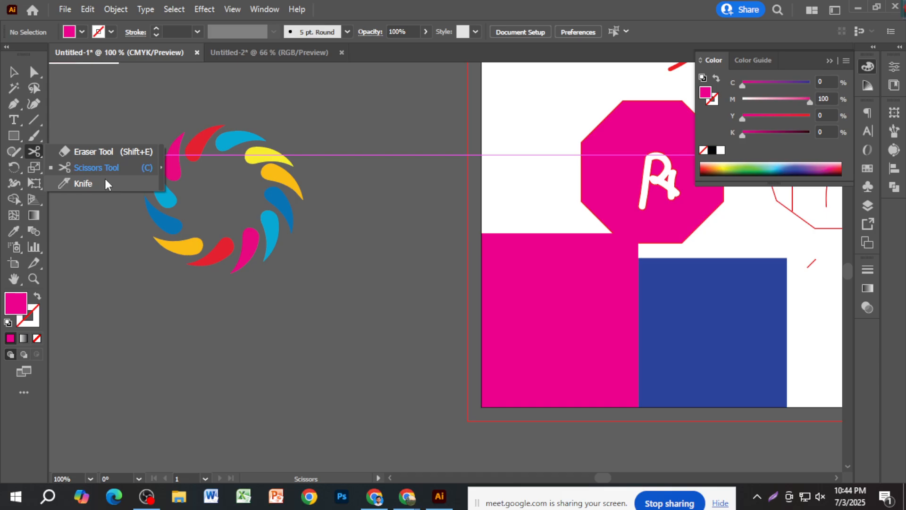
{"action": "left_click", "coordinate": [83, 184]}
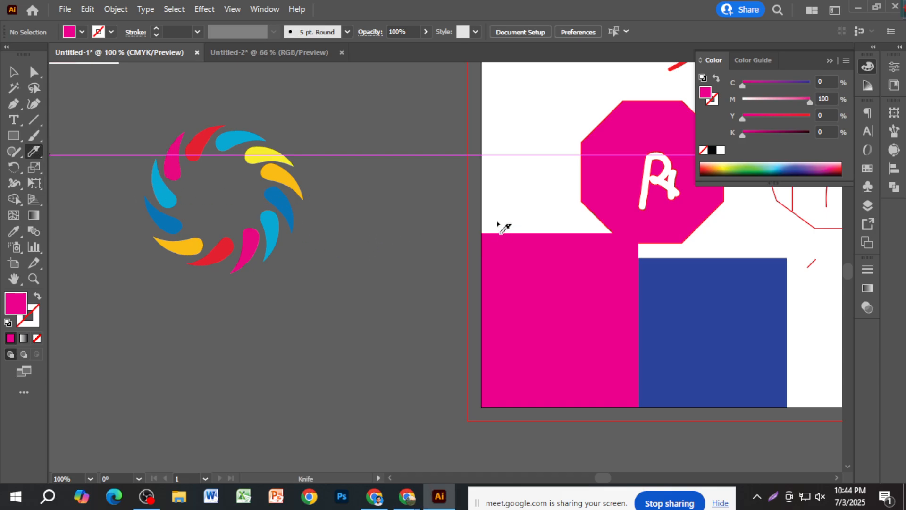
{"action": "left_click_drag", "start_coordinate": [510, 243], "coordinate": [511, 323]}
{"action": "left_click_drag", "start_coordinate": [534, 286], "coordinate": [632, 344]}
{"action": "mouse_move", "coordinate": [530, 302]}
{"action": "left_mouse_down"}
{"action": "mouse_move", "coordinate": [530, 365]}
{"action": "mouse_move", "coordinate": [674, 388]}
{"action": "left_mouse_up"}
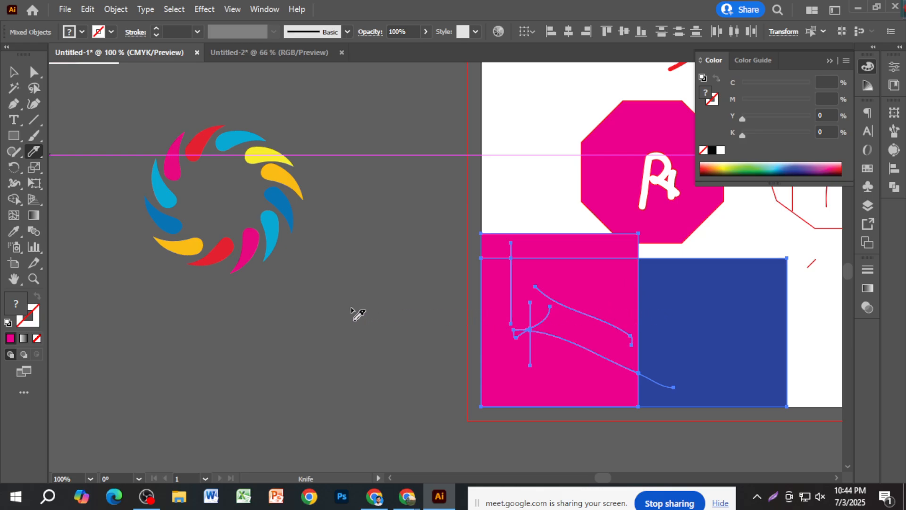
Step: Cut a freehand letter R into the blue rectangle with the Knife tool and deselect everything
{"action": "left_click_drag", "start_coordinate": [684, 294], "coordinate": [697, 392]}
{"action": "mouse_move", "coordinate": [683, 284]}
{"action": "left_mouse_down"}
{"action": "mouse_move", "coordinate": [710, 287]}
{"action": "mouse_move", "coordinate": [696, 325]}
{"action": "mouse_move", "coordinate": [686, 325]}
{"action": "mouse_move", "coordinate": [744, 339]}
{"action": "left_mouse_up"}
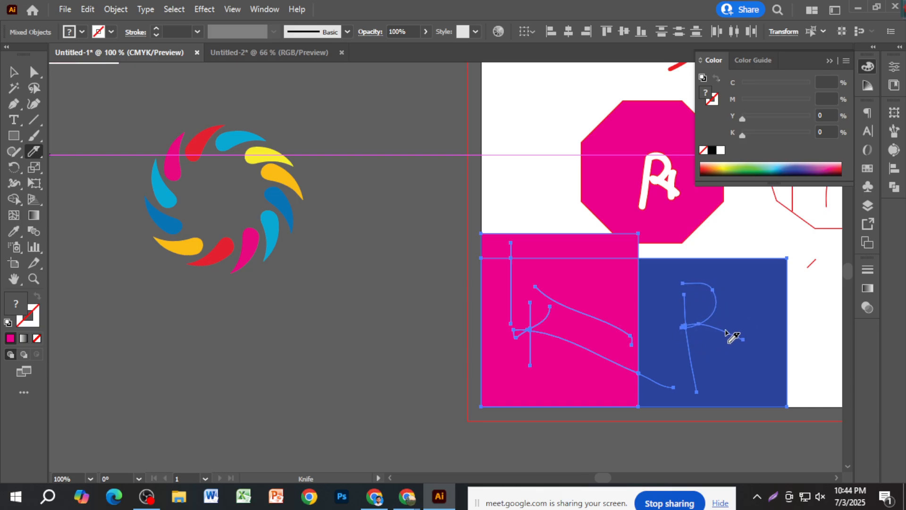
{"action": "left_click", "coordinate": [15, 73]}
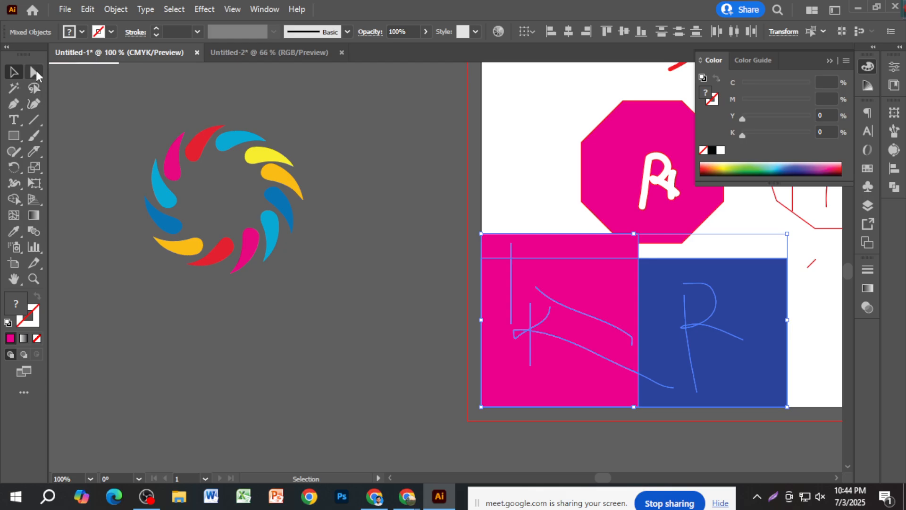
{"action": "left_click", "coordinate": [16, 136]}
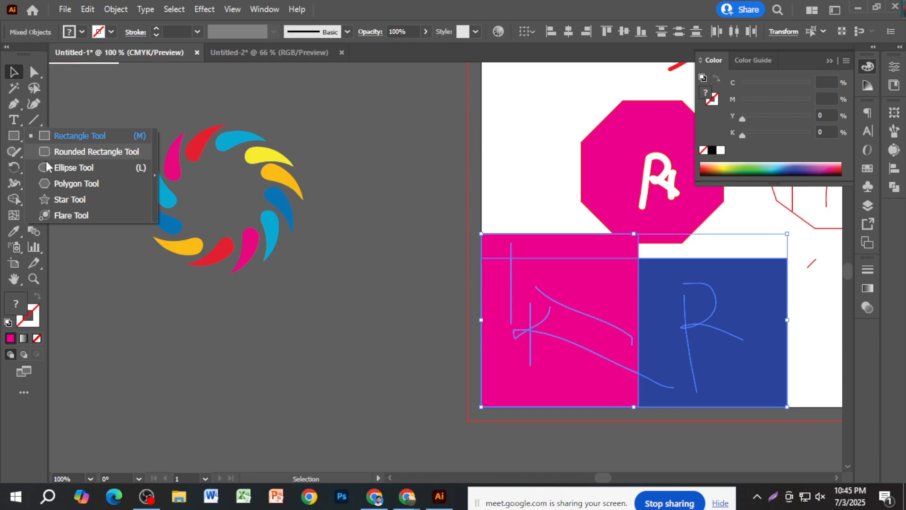
{"action": "left_click", "coordinate": [86, 85]}
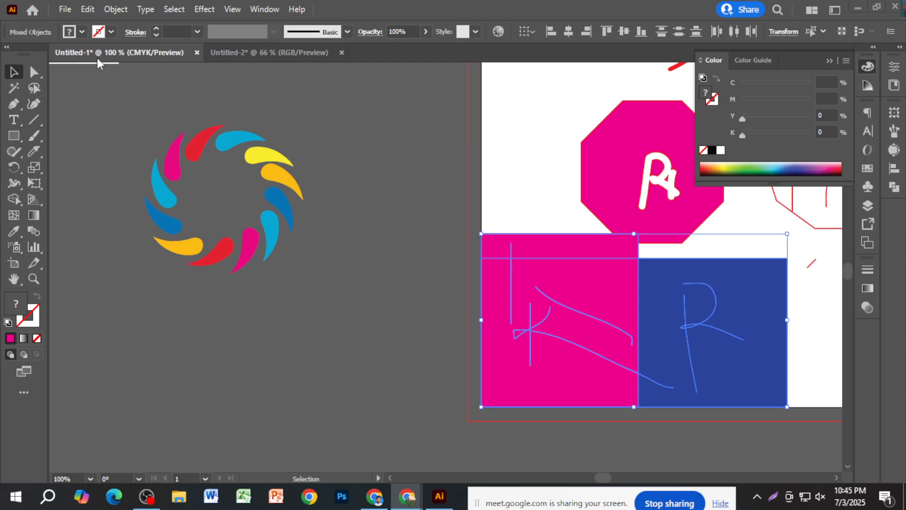
{"action": "left_click", "coordinate": [381, 242]}
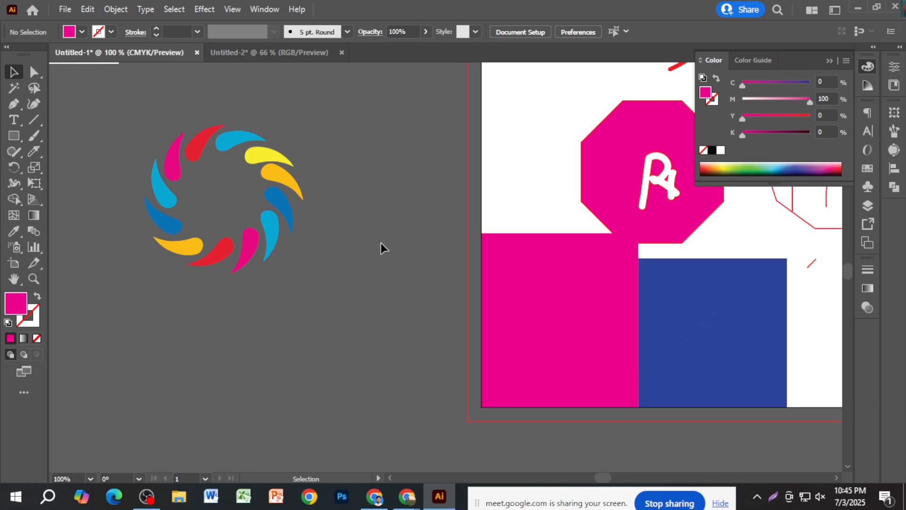
Step: Delete all the sample artwork on and beside the artboard, including the remaining handwritten letters
{"action": "scroll", "coordinate": [381, 242], "scroll_direction": "down", "scroll_amount": 3}
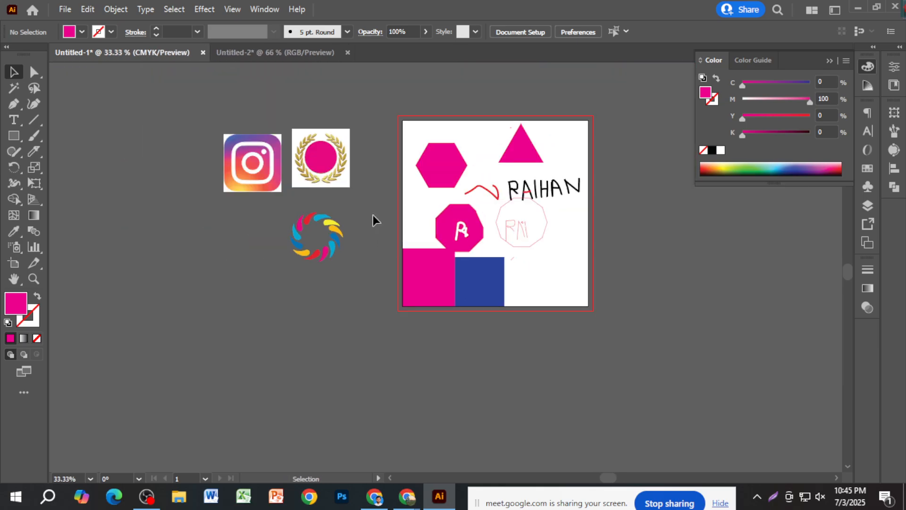
{"action": "left_click_drag", "start_coordinate": [540, 319], "coordinate": [217, 118]}
{"action": "key", "text": "Delete"}
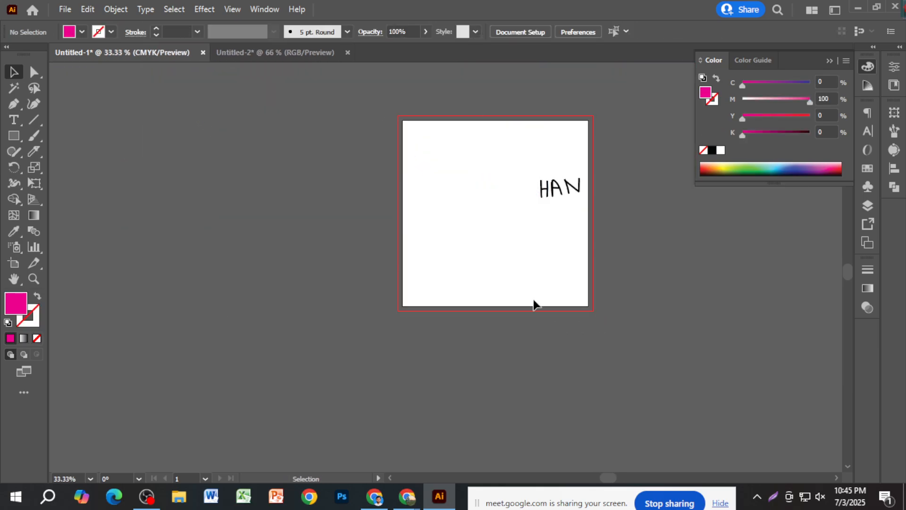
{"action": "left_click_drag", "start_coordinate": [483, 169], "coordinate": [596, 230]}
{"action": "key", "text": "Delete"}
{"action": "scroll", "coordinate": [498, 255], "scroll_direction": "up", "scroll_amount": 2}
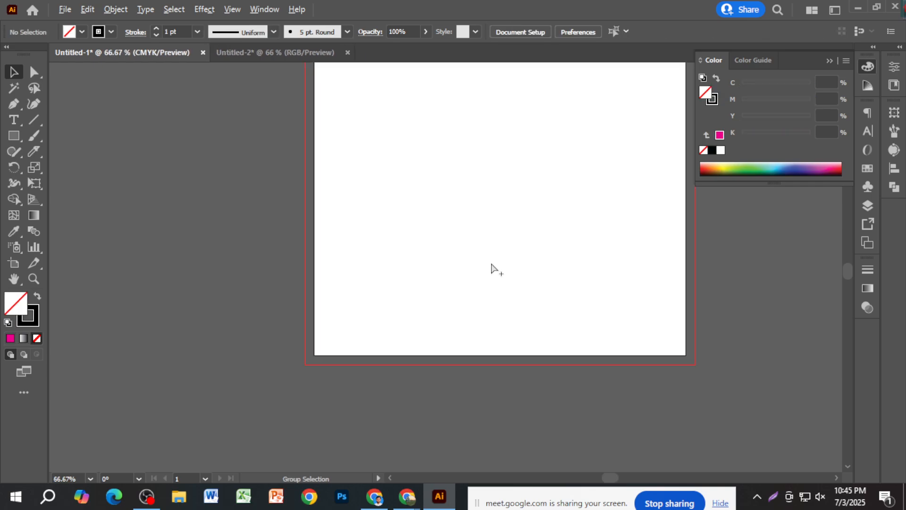
{"action": "scroll", "coordinate": [513, 299], "scroll_direction": "down", "scroll_amount": 2}
{"action": "scroll", "coordinate": [585, 308], "scroll_direction": "up", "scroll_amount": 1}
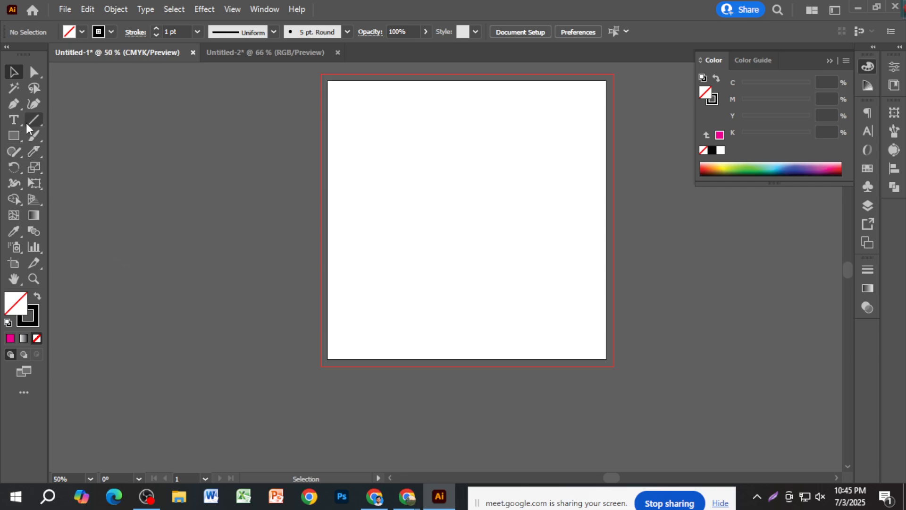
{"action": "left_click", "coordinate": [14, 104]}
{"action": "left_click", "coordinate": [266, 374]}
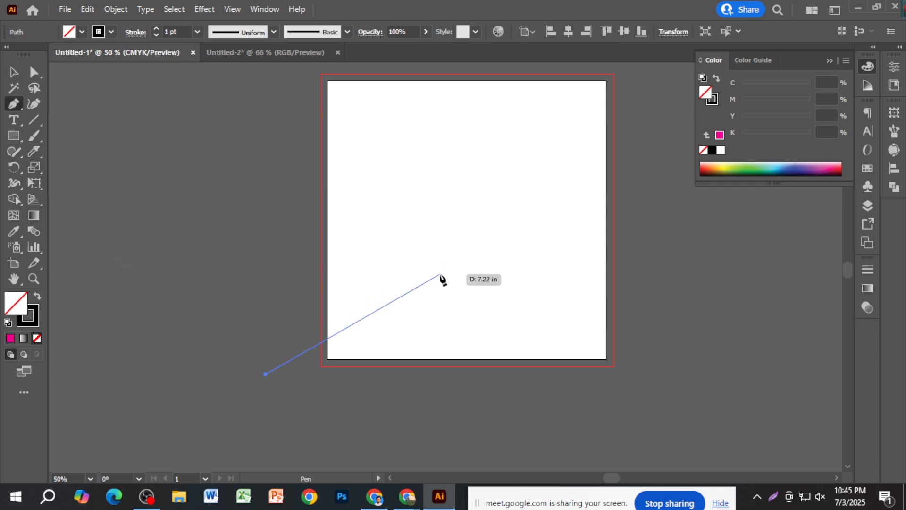
{"action": "key", "text": "ctrl+z"}
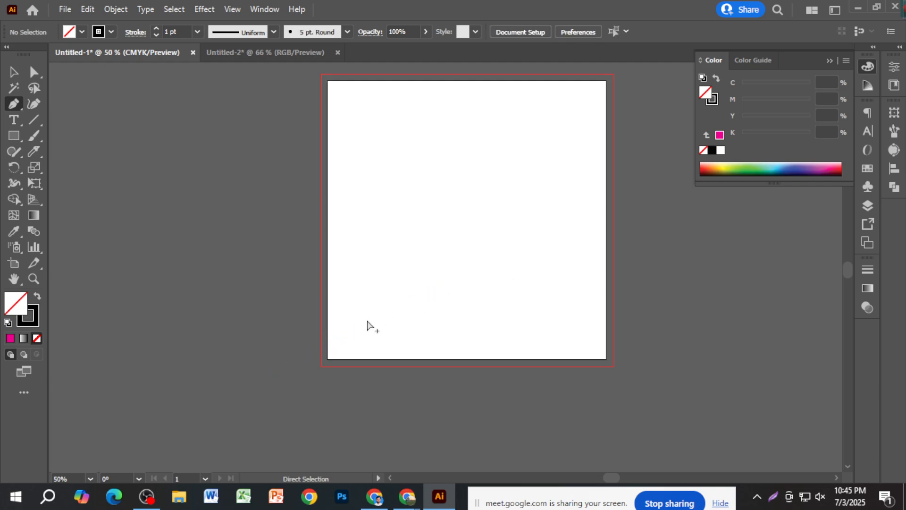
Step: Draw a closed wavy shape across the artboard's lower part with the Pen tool, extending past its right and bottom edges
{"action": "scroll", "coordinate": [367, 325], "scroll_direction": "up", "scroll_amount": 1}
{"action": "left_click", "coordinate": [313, 372]}
{"action": "left_click_drag", "start_coordinate": [492, 273], "coordinate": [565, 324]}
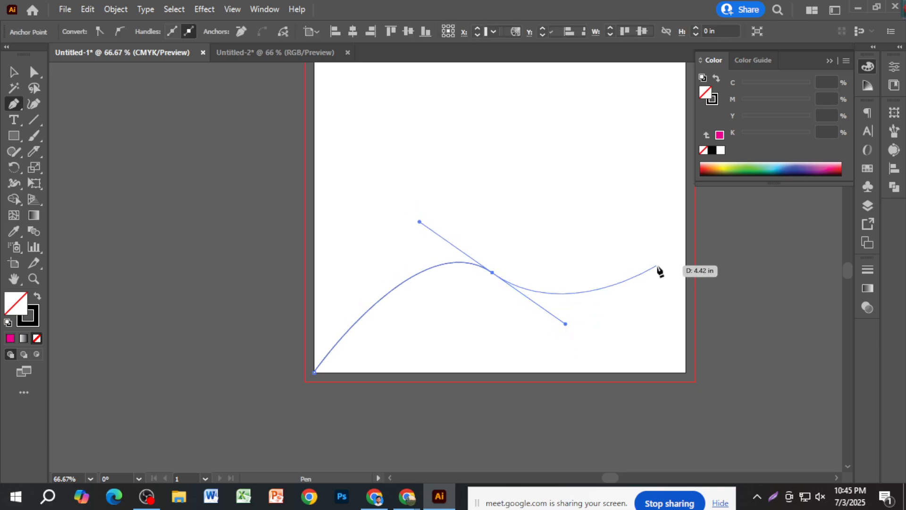
{"action": "left_click_drag", "start_coordinate": [708, 259], "coordinate": [717, 309]}
{"action": "left_click", "coordinate": [723, 363]}
{"action": "left_click", "coordinate": [651, 406]}
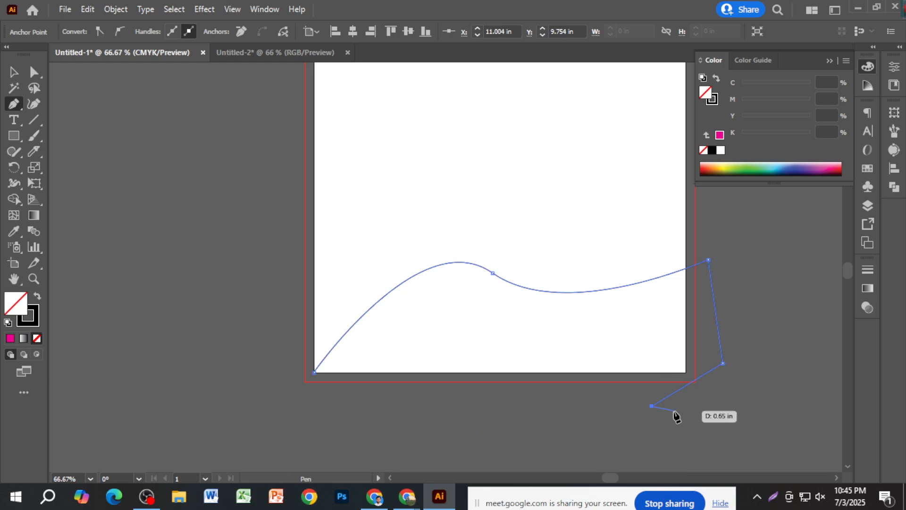
{"action": "left_click", "coordinate": [503, 415]}
{"action": "left_click_drag", "start_coordinate": [393, 415], "coordinate": [388, 417]}
{"action": "left_click", "coordinate": [333, 414]}
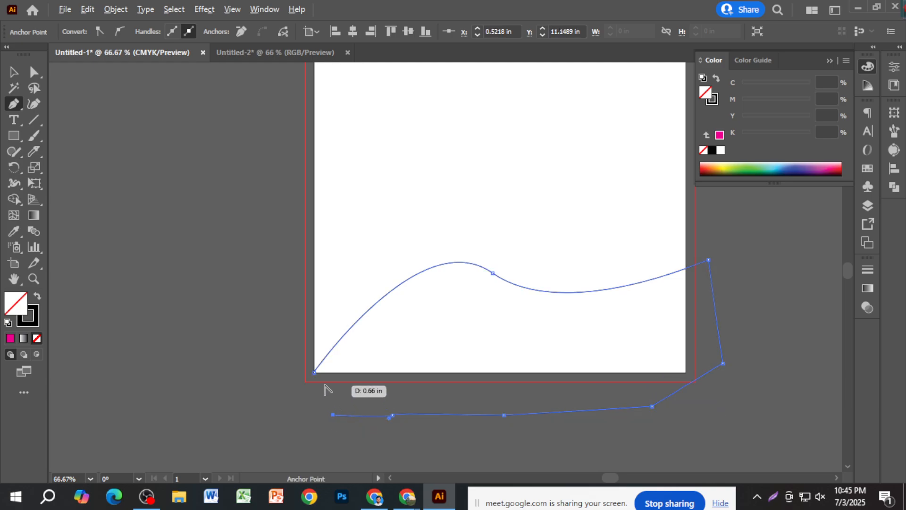
{"action": "left_click", "coordinate": [315, 372]}
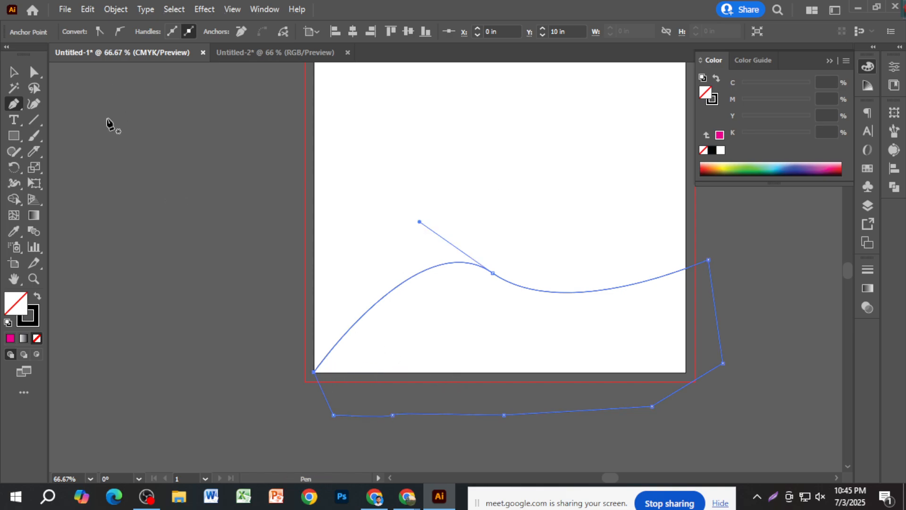
Step: Fill the wavy shape with 92% cyan and deselect it
{"action": "left_click", "coordinate": [13, 72]}
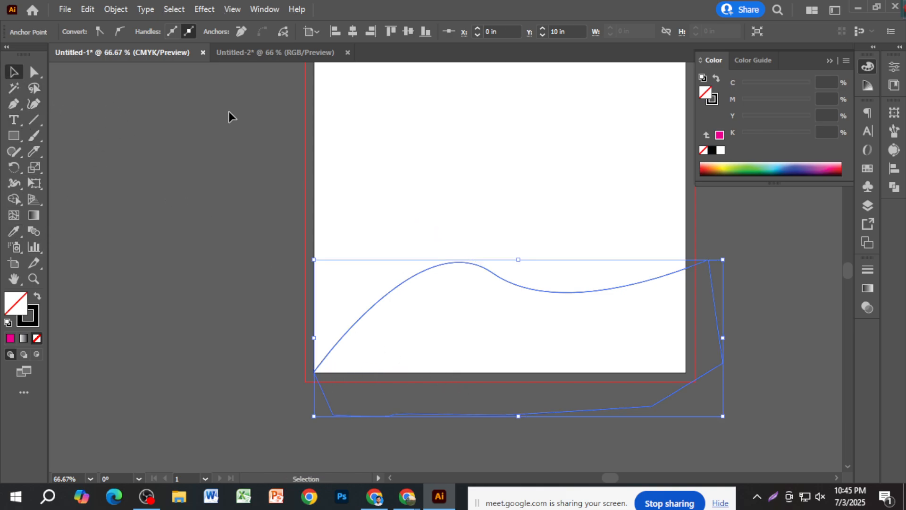
{"action": "left_click", "coordinate": [805, 84]}
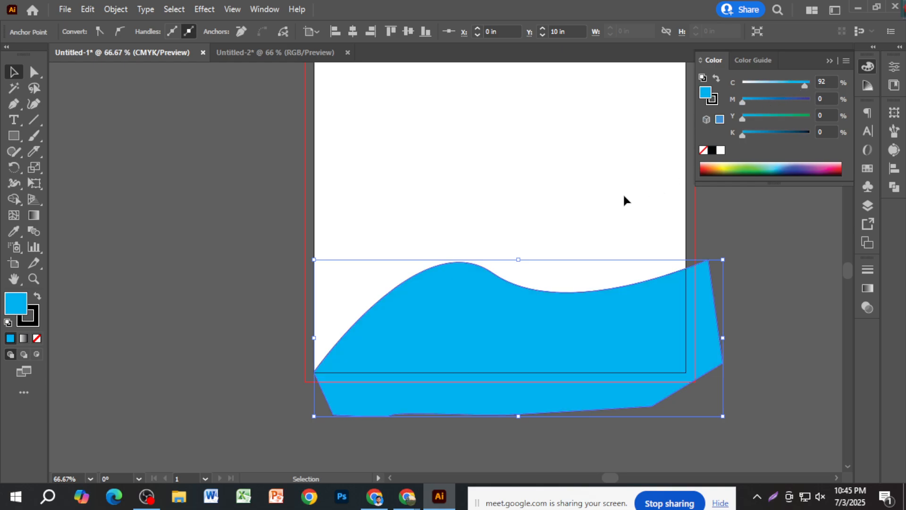
{"action": "left_click", "coordinate": [238, 234]}
Step: Delete the cyan wavy shape from the artboard
{"action": "left_click", "coordinate": [525, 355]}
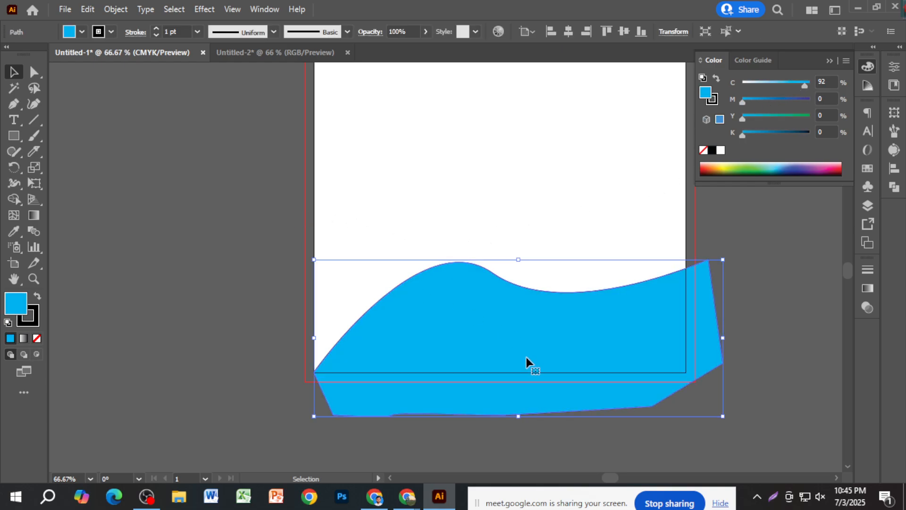
{"action": "key", "text": "Delete"}
{"action": "scroll", "coordinate": [533, 353], "scroll_direction": "up", "scroll_amount": 2}
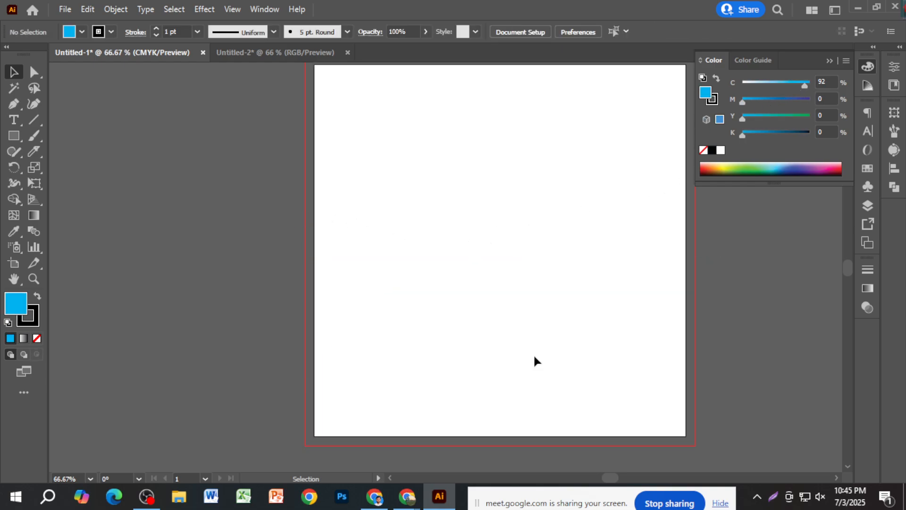
Step: Draw a wide cyan rectangle over the artboard's left edge and move it into the artboard's lower-left corner
{"action": "left_click", "coordinate": [13, 136]}
{"action": "left_click_drag", "start_coordinate": [285, 117], "coordinate": [416, 182]}
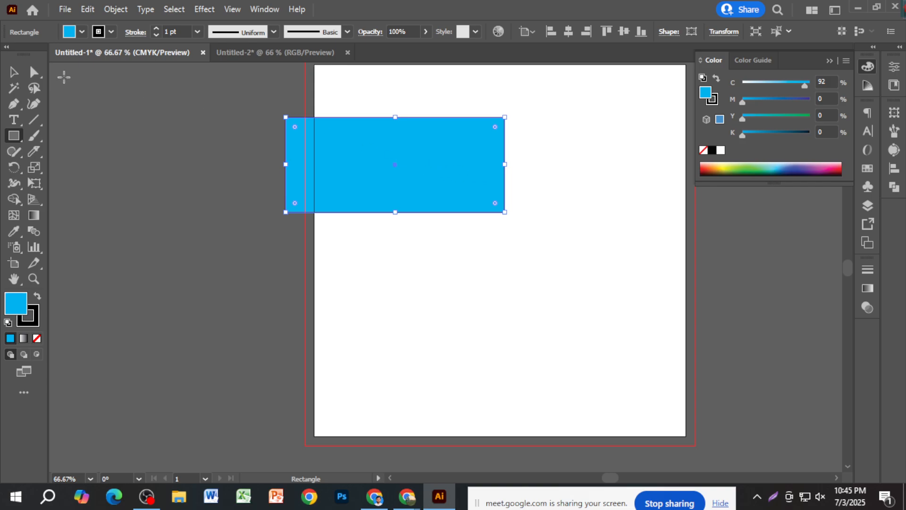
{"action": "left_click", "coordinate": [13, 72]}
{"action": "left_click_drag", "start_coordinate": [421, 159], "coordinate": [448, 383]}
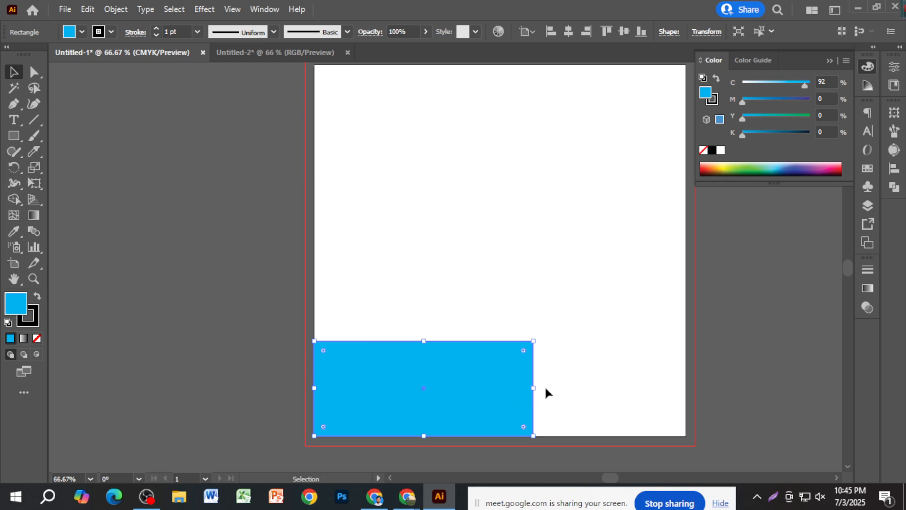
Step: Delete the cyan rectangle in the artboard's lower-left corner
{"action": "key", "text": "Delete"}
{"action": "scroll", "coordinate": [567, 378], "scroll_direction": "up", "scroll_amount": 2}
{"action": "scroll", "coordinate": [536, 328], "scroll_direction": "down", "scroll_amount": 1}
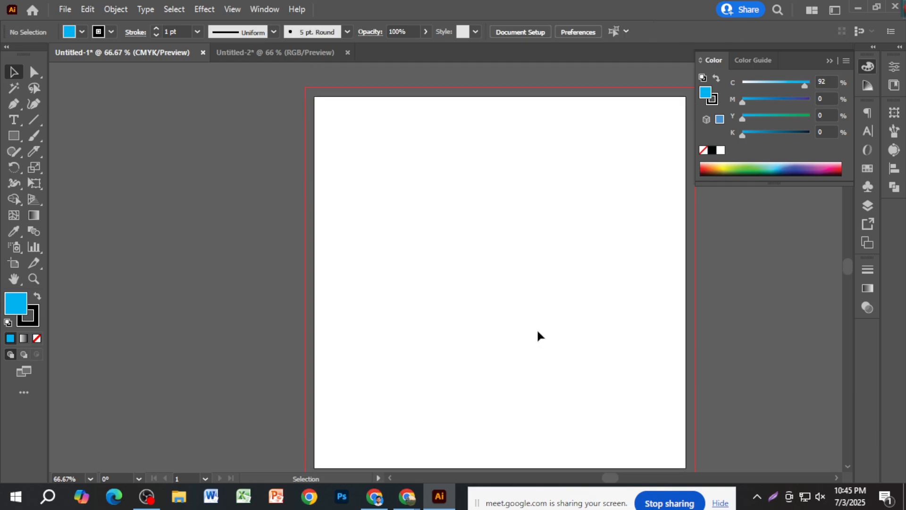
{"action": "scroll", "coordinate": [537, 327], "scroll_direction": "down", "scroll_amount": 1}
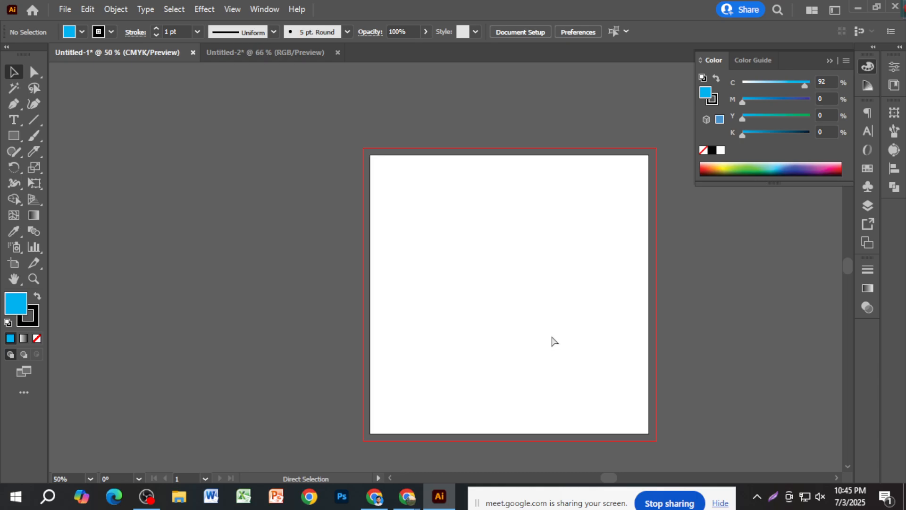
Step: Create a new RGB document measured in pixels, 1280 px wide and 720 px high
{"action": "key", "text": "ctrl+n"}
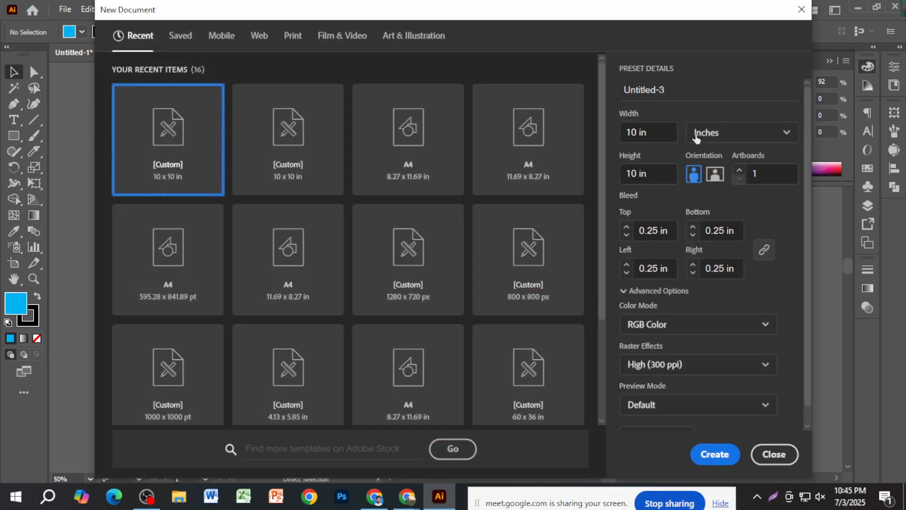
{"action": "left_click", "coordinate": [690, 137]}
{"action": "left_click", "coordinate": [720, 173]}
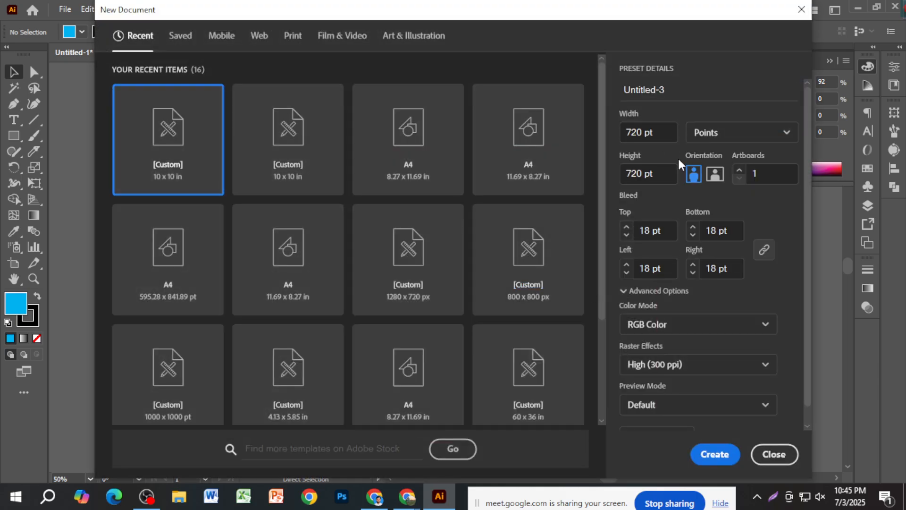
{"action": "left_click", "coordinate": [721, 137]}
{"action": "left_click", "coordinate": [729, 156]}
{"action": "left_click", "coordinate": [650, 132]}
{"action": "type", "text": "1280"}
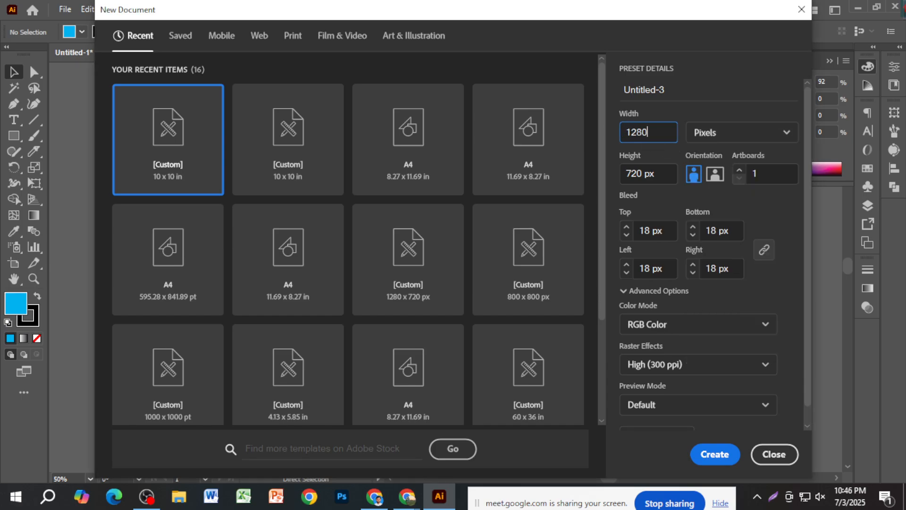
{"action": "left_click", "coordinate": [715, 457]}
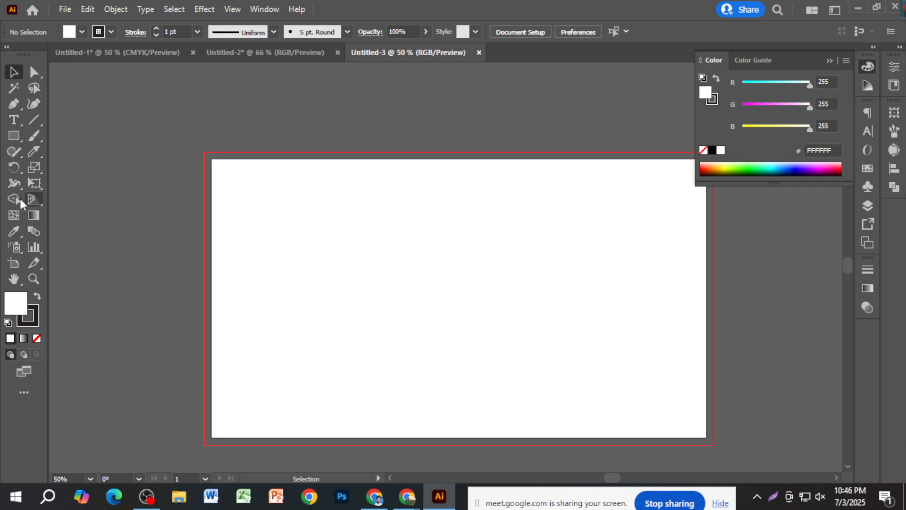
Step: Draw a full-width rectangle along the artboard's top edge and fill it with blue 0000FF
{"action": "left_click", "coordinate": [13, 135]}
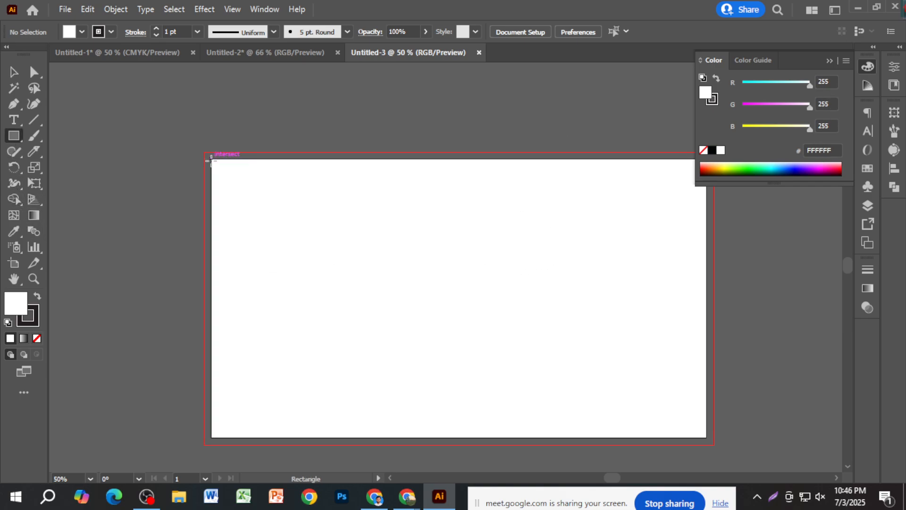
{"action": "left_click_drag", "start_coordinate": [211, 161], "coordinate": [706, 207]}
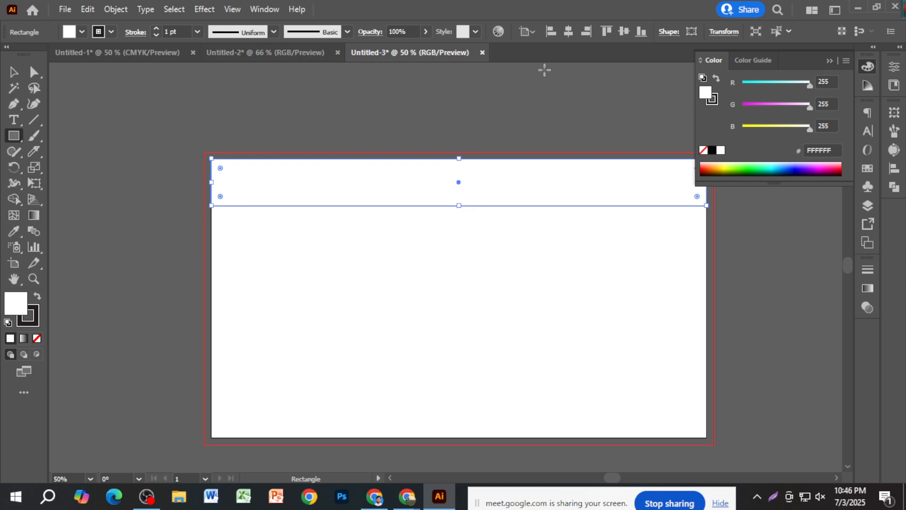
{"action": "left_click_drag", "start_coordinate": [753, 107], "coordinate": [741, 84]}
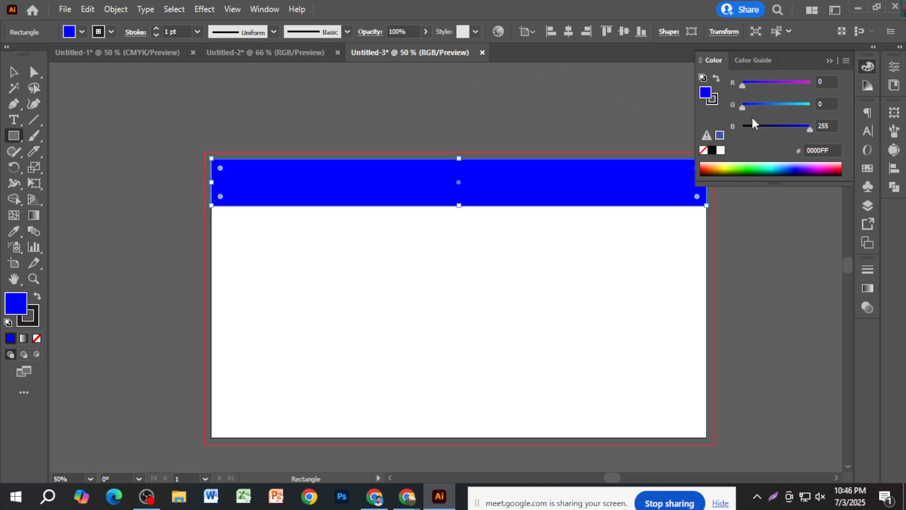
{"action": "left_click", "coordinate": [830, 61]}
Step: Draw a full-width blue rectangle along the artboard's bottom edge and reduce its height to roughly that of the top band
{"action": "scroll", "coordinate": [278, 291], "scroll_direction": "down", "scroll_amount": 1}
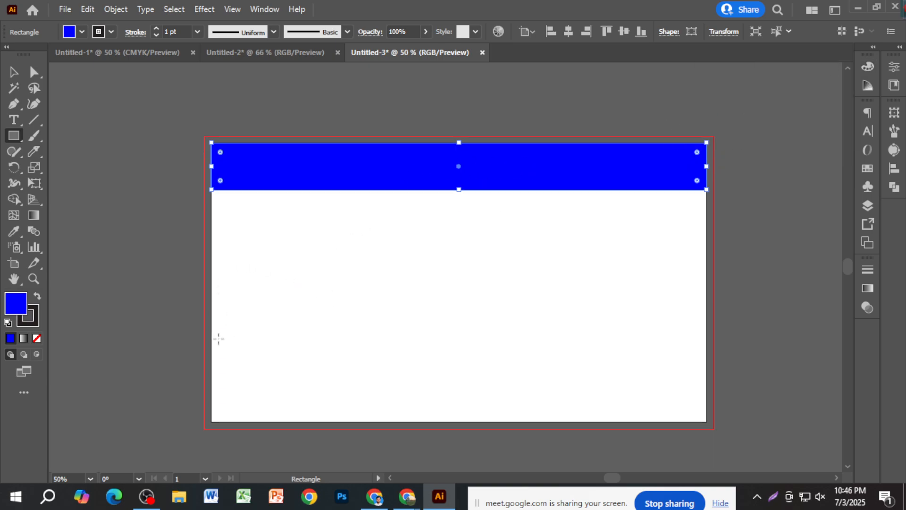
{"action": "scroll", "coordinate": [233, 275], "scroll_direction": "down", "scroll_amount": 3}
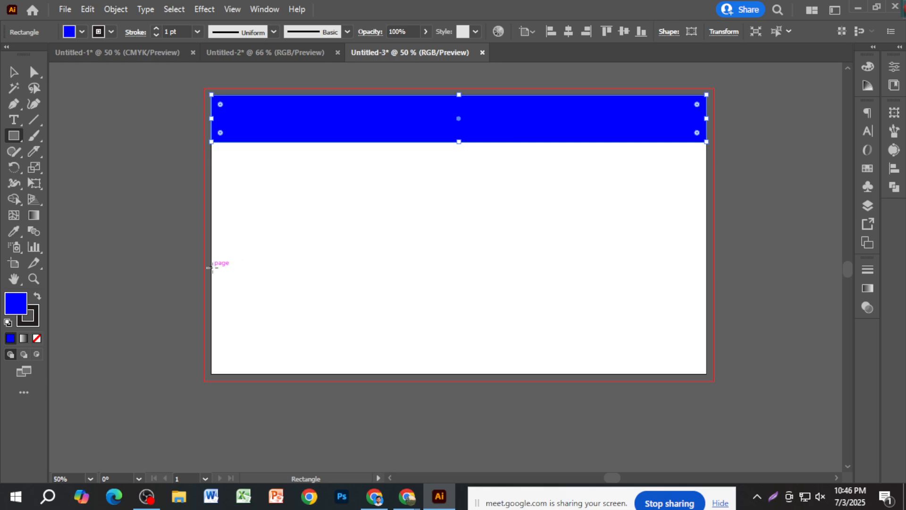
{"action": "left_click_drag", "start_coordinate": [212, 267], "coordinate": [708, 374]}
{"action": "left_click", "coordinate": [13, 72]}
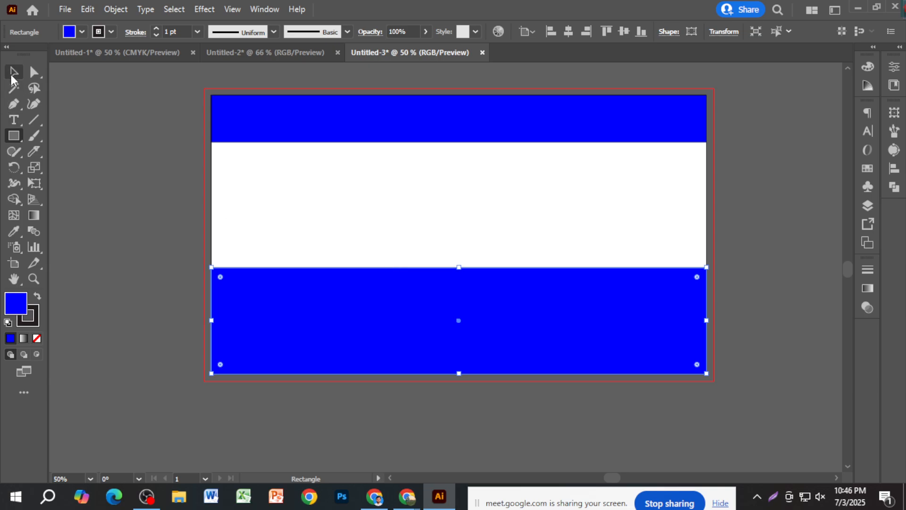
{"action": "mouse_move", "coordinate": [458, 268]}
{"action": "left_mouse_down"}
{"action": "mouse_move", "coordinate": [461, 308]}
{"action": "mouse_move", "coordinate": [456, 265]}
{"action": "left_mouse_up"}
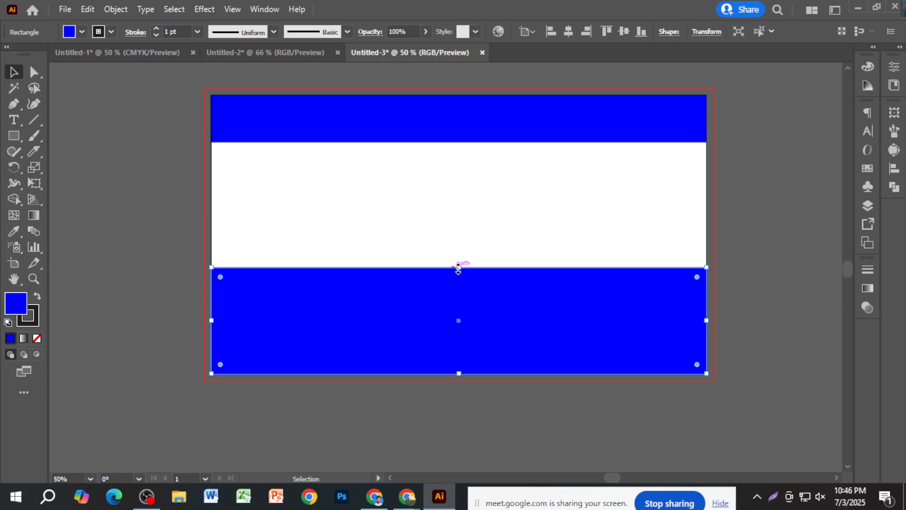
{"action": "left_click", "coordinate": [493, 408]}
{"action": "left_click", "coordinate": [468, 293]}
{"action": "left_click_drag", "start_coordinate": [459, 268], "coordinate": [465, 326]}
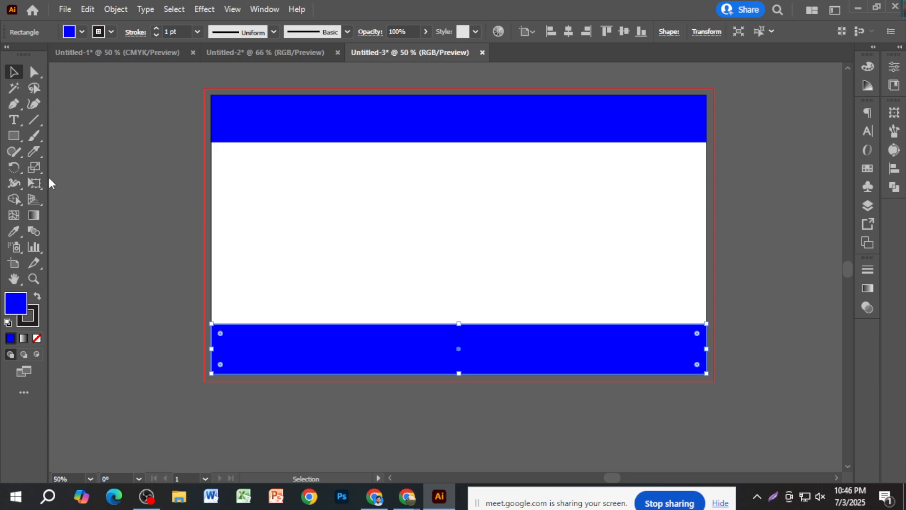
Step: Draw a wide rounded rectangle below the top band near the artboard's left edge and fill it with magenta FF00FF
{"action": "left_click", "coordinate": [14, 136]}
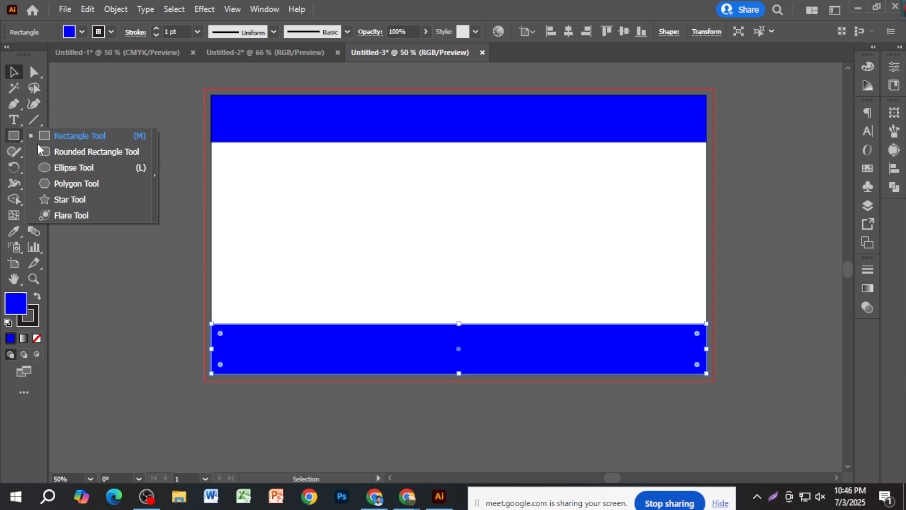
{"action": "left_click", "coordinate": [75, 151]}
{"action": "mouse_move", "coordinate": [229, 158]}
{"action": "left_mouse_down"}
{"action": "mouse_move", "coordinate": [379, 197]}
{"action": "mouse_move", "coordinate": [405, 194]}
{"action": "left_mouse_up"}
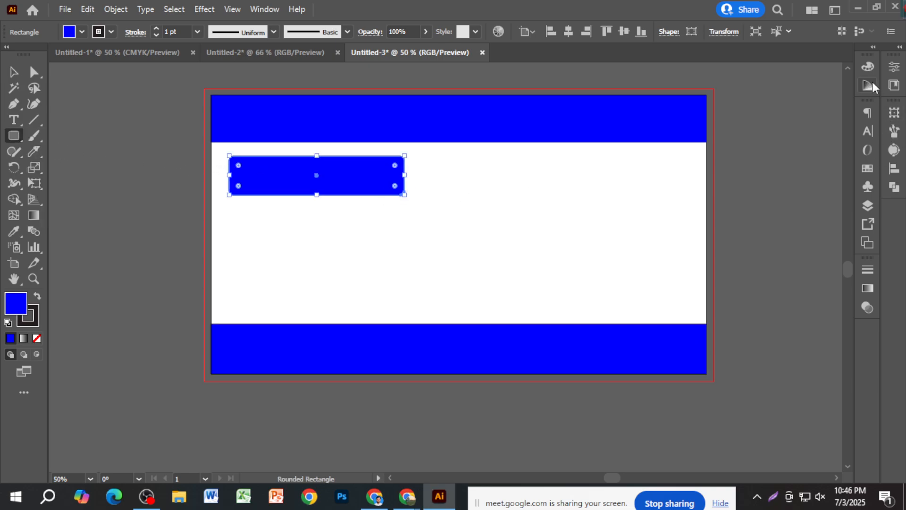
{"action": "left_click", "coordinate": [868, 67]}
{"action": "left_click_drag", "start_coordinate": [743, 85], "coordinate": [811, 86]}
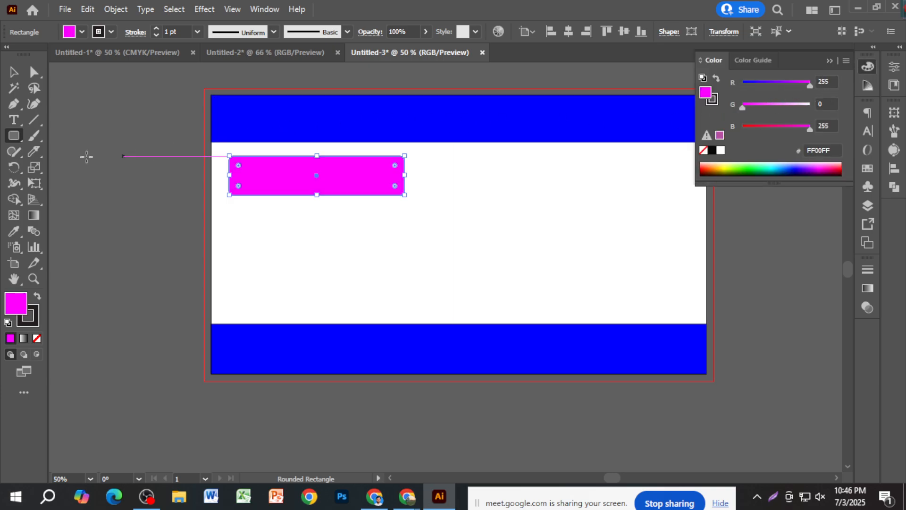
Step: Draw a magenta circle at the artboard's right edge and move it up so it overlaps the top blue band
{"action": "left_click", "coordinate": [14, 136]}
{"action": "left_click", "coordinate": [71, 169]}
{"action": "left_click_drag", "start_coordinate": [635, 139], "coordinate": [731, 234]}
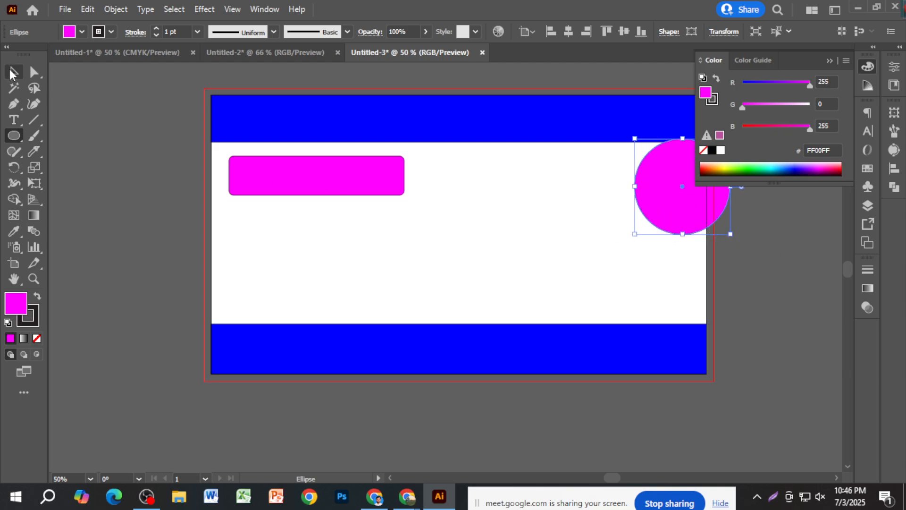
{"action": "left_click", "coordinate": [13, 72]}
{"action": "mouse_move", "coordinate": [647, 204]}
{"action": "left_mouse_down"}
{"action": "mouse_move", "coordinate": [630, 196]}
{"action": "mouse_move", "coordinate": [637, 198]}
{"action": "left_mouse_up"}
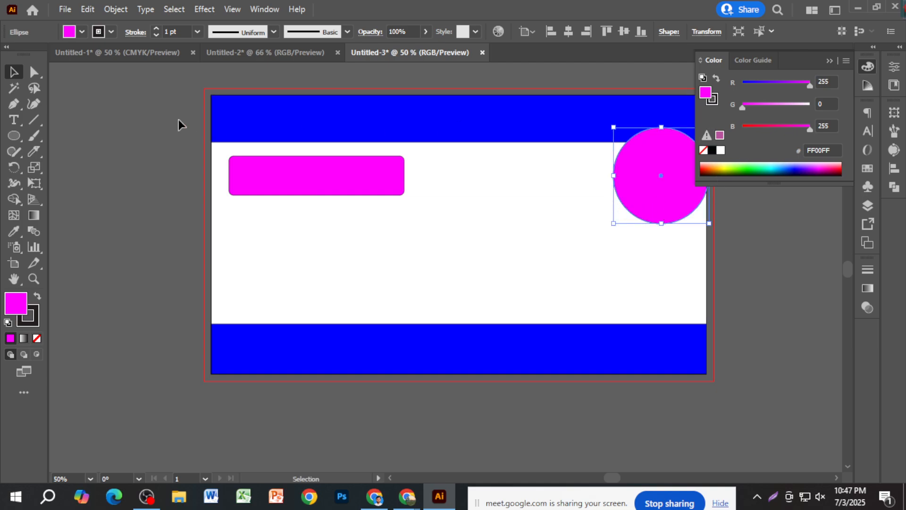
Step: Set the magenta circle's stroke weight to 50 pt
{"action": "left_click", "coordinate": [101, 32]}
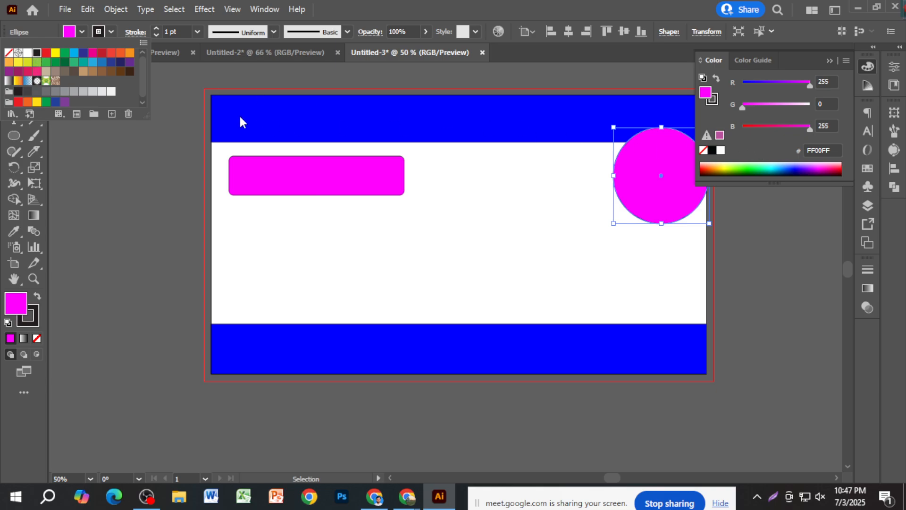
{"action": "left_click", "coordinate": [171, 33]}
{"action": "left_click_drag", "start_coordinate": [183, 33], "coordinate": [162, 33]}
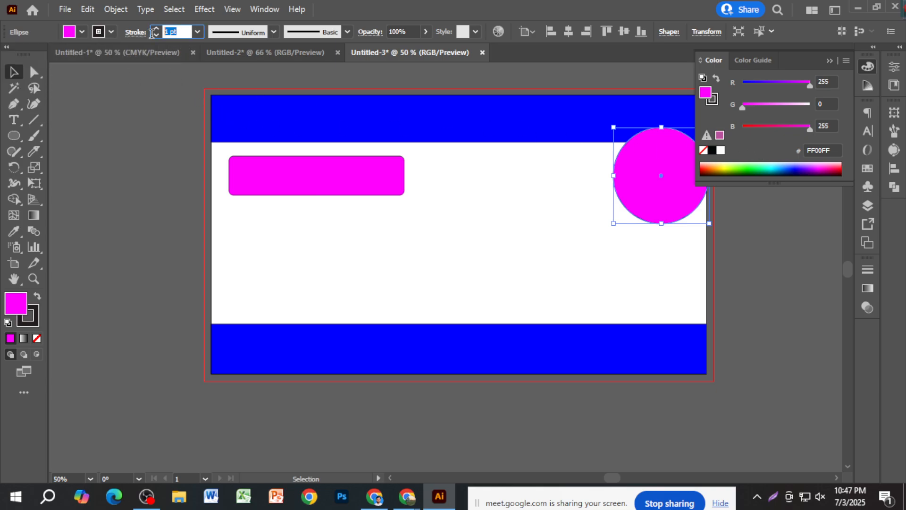
{"action": "type", "text": "50"}
{"action": "key", "text": "Return"}
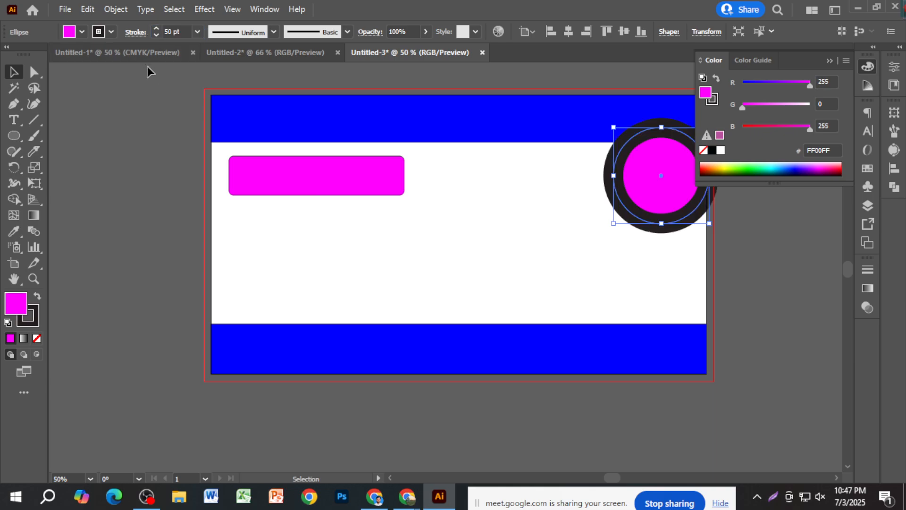
Step: Set the circle's stroke weight to 10 pt and shift it slightly to line up with the artboard's right edge
{"action": "left_click_drag", "start_coordinate": [176, 31], "coordinate": [162, 32]}
{"action": "type", "text": "10"}
{"action": "key", "text": "Return"}
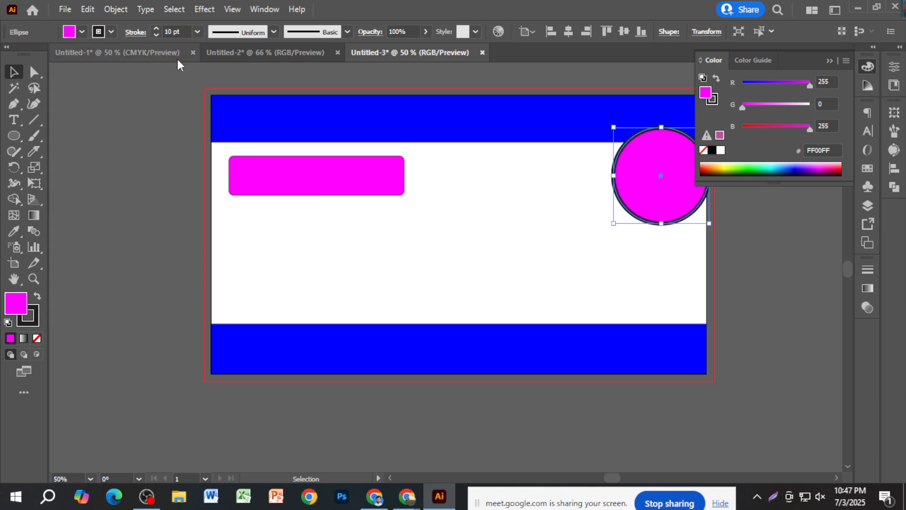
{"action": "left_click_drag", "start_coordinate": [631, 196], "coordinate": [629, 197]}
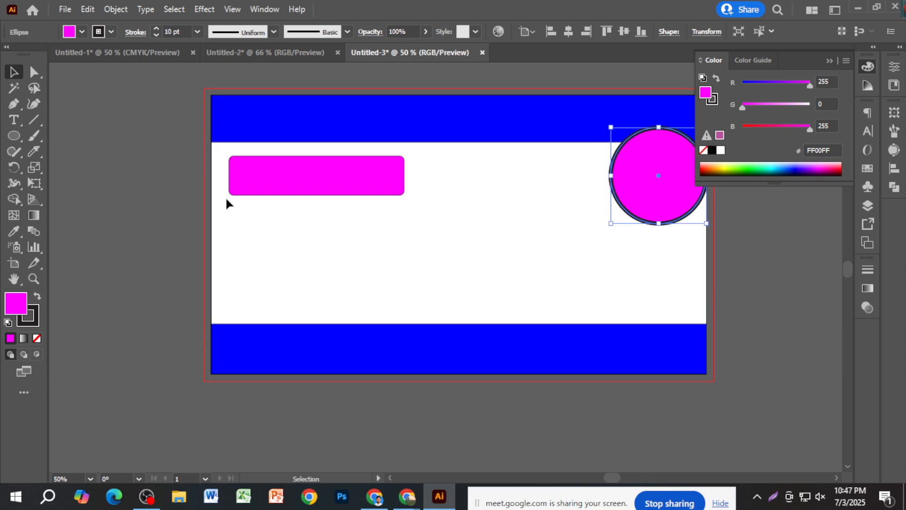
{"action": "left_click", "coordinate": [112, 220]}
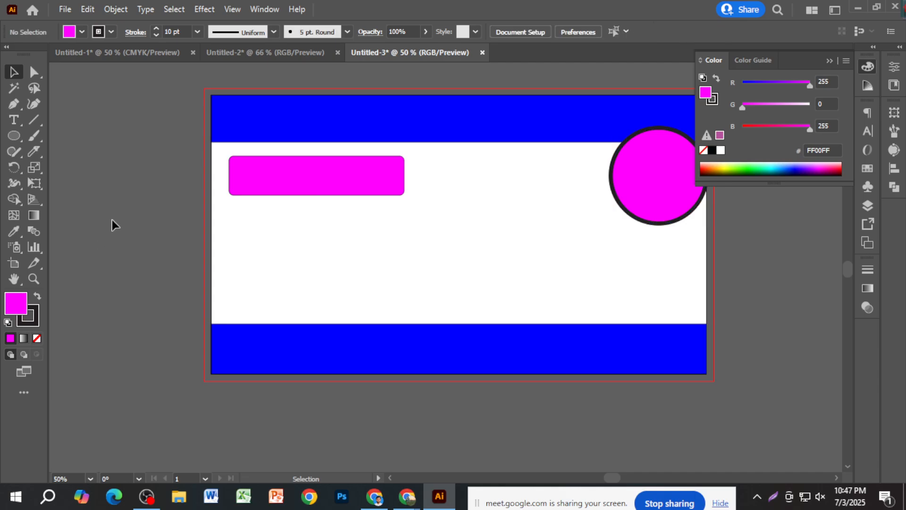
{"action": "scroll", "coordinate": [172, 256], "scroll_direction": "up", "scroll_amount": 1}
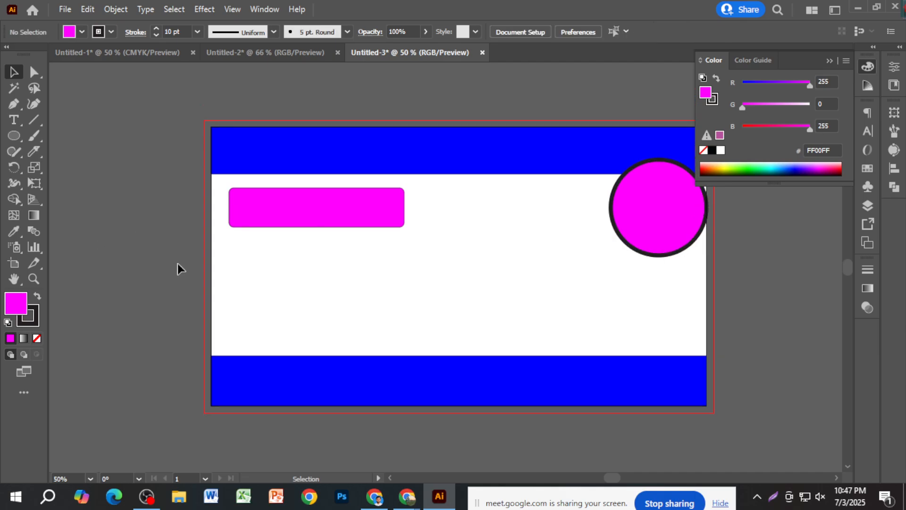
{"action": "scroll", "coordinate": [282, 265], "scroll_direction": "down", "scroll_amount": 1}
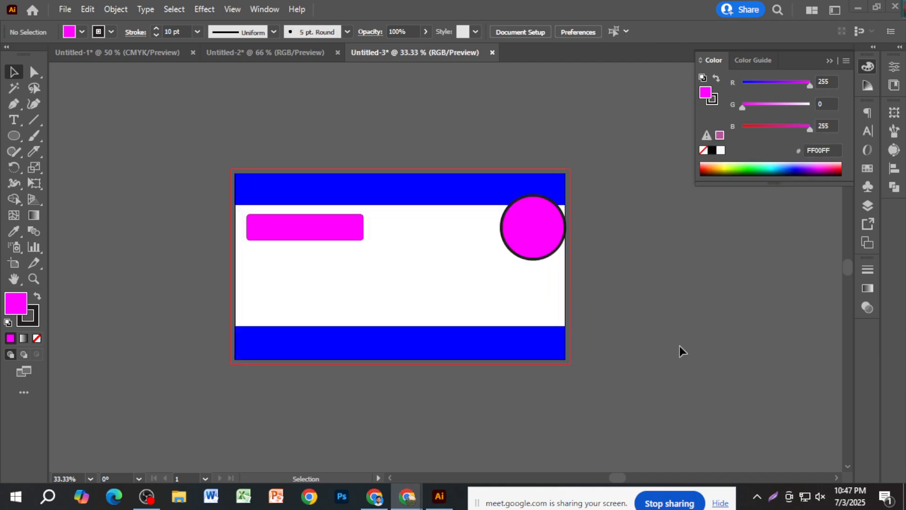